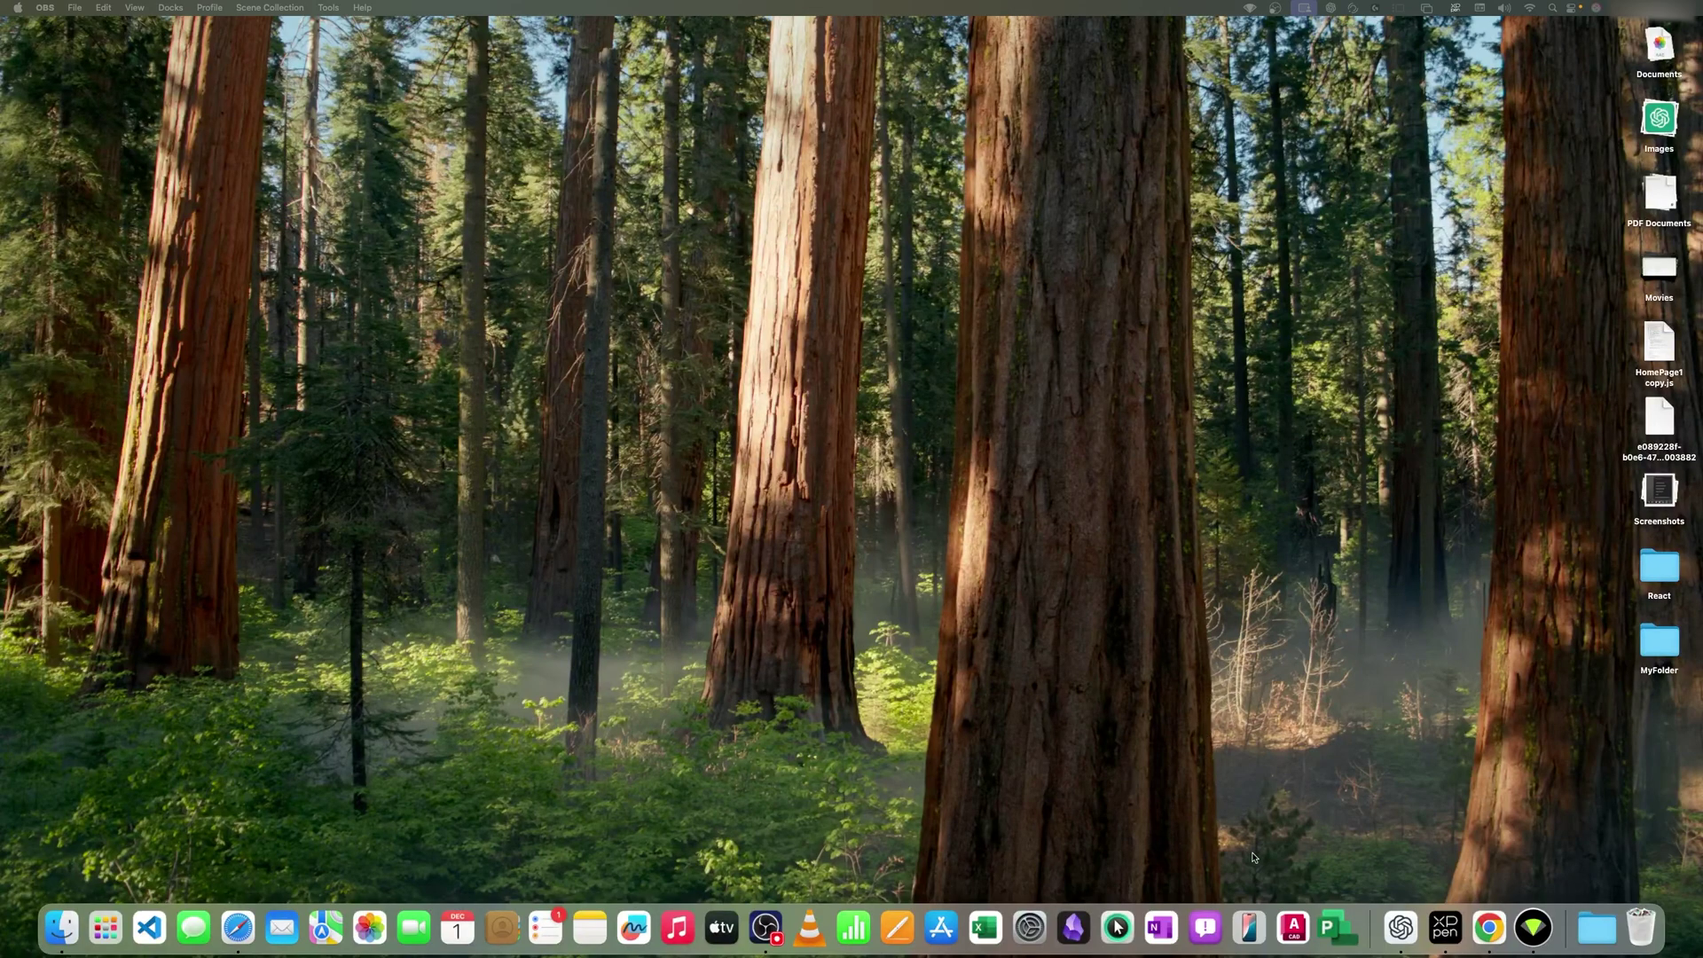
# - Launch the Microsoft Project app from the Dock
pyautogui.click(1344, 923)
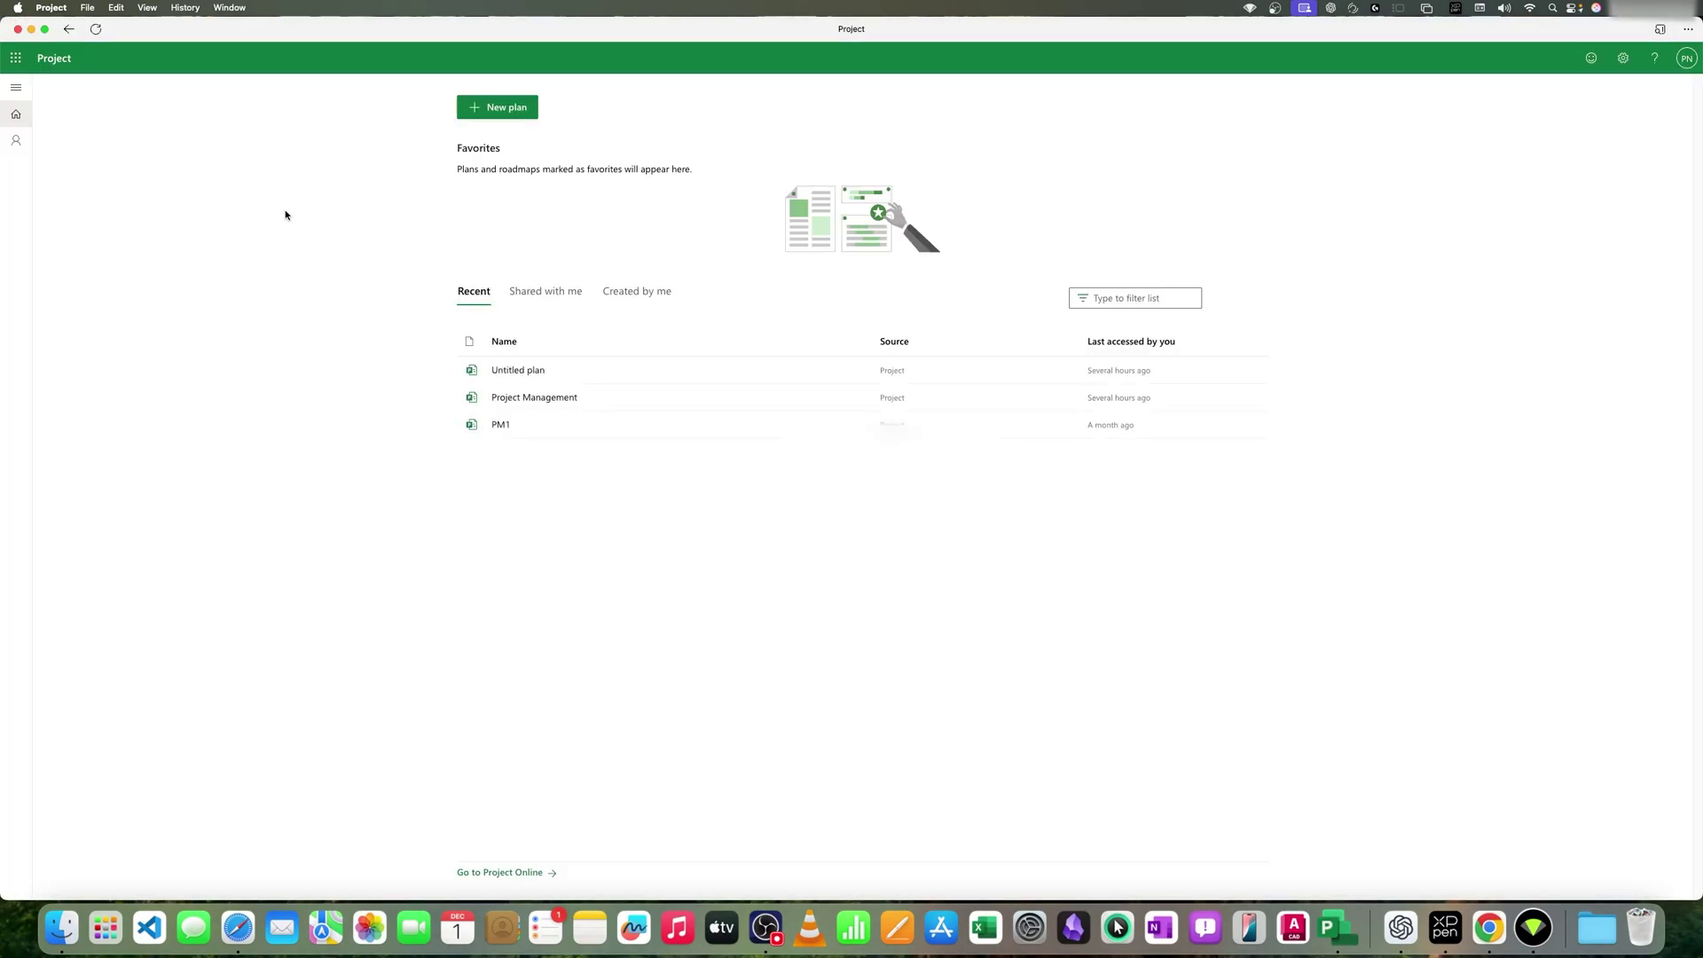
# - Open the Project Management plan, view its Board and Timeline, then close the window
pyautogui.click(542, 401)
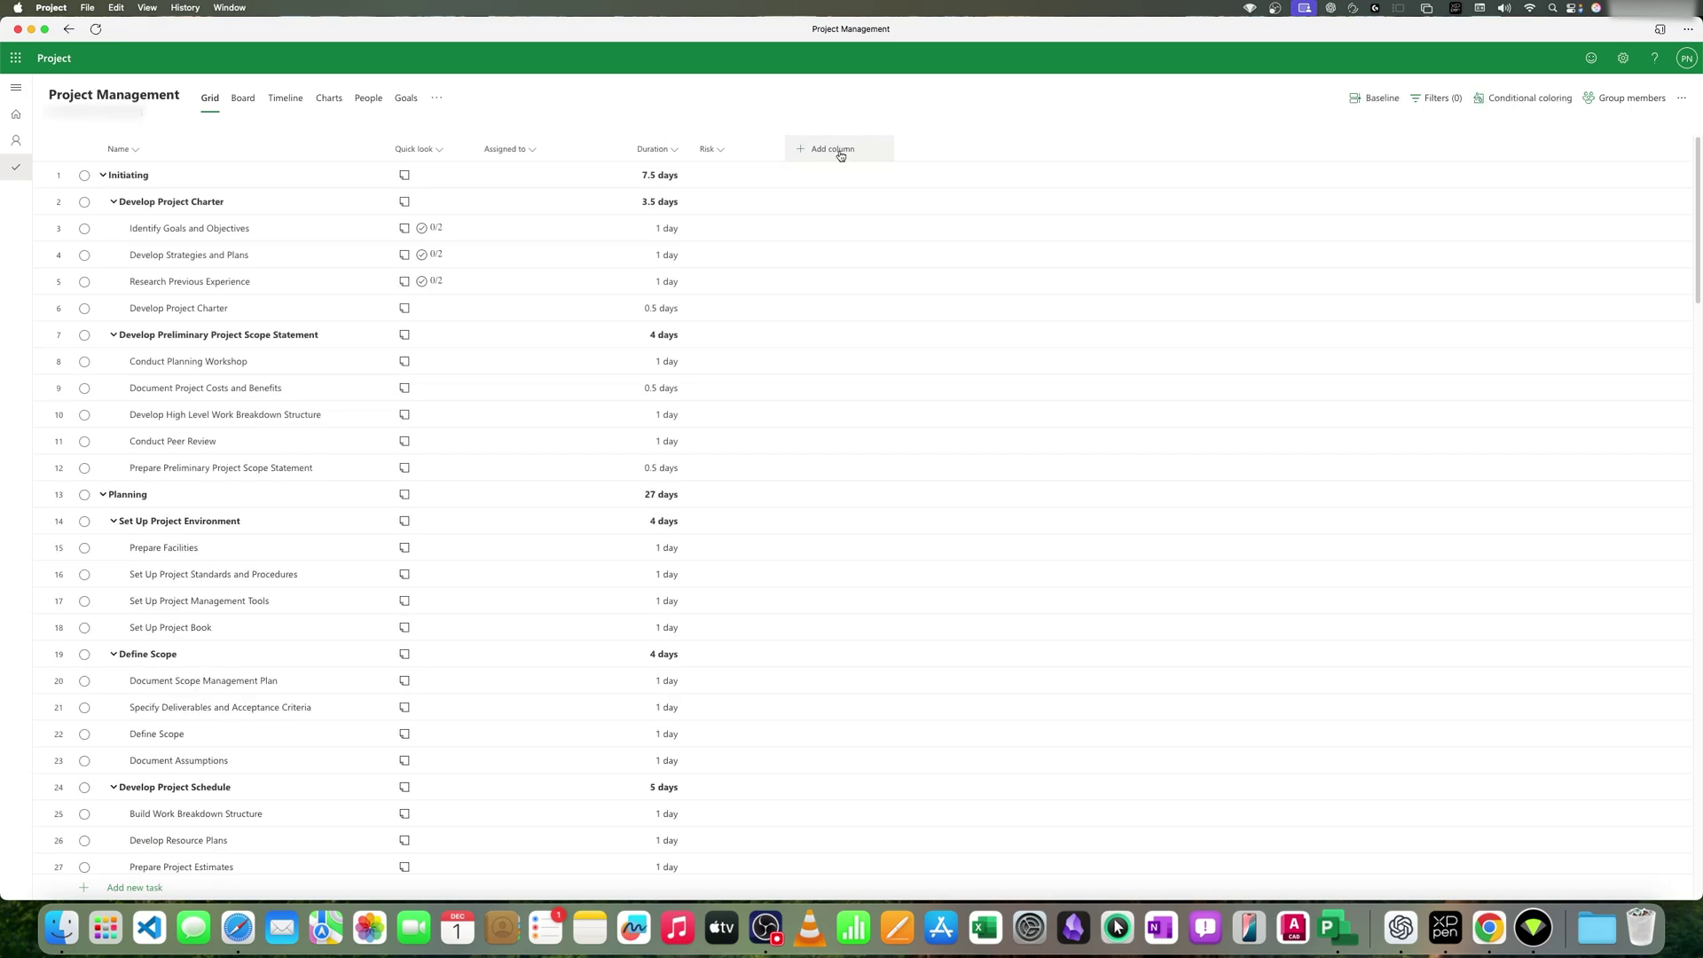
pyautogui.click(259, 111)
pyautogui.click(284, 100)
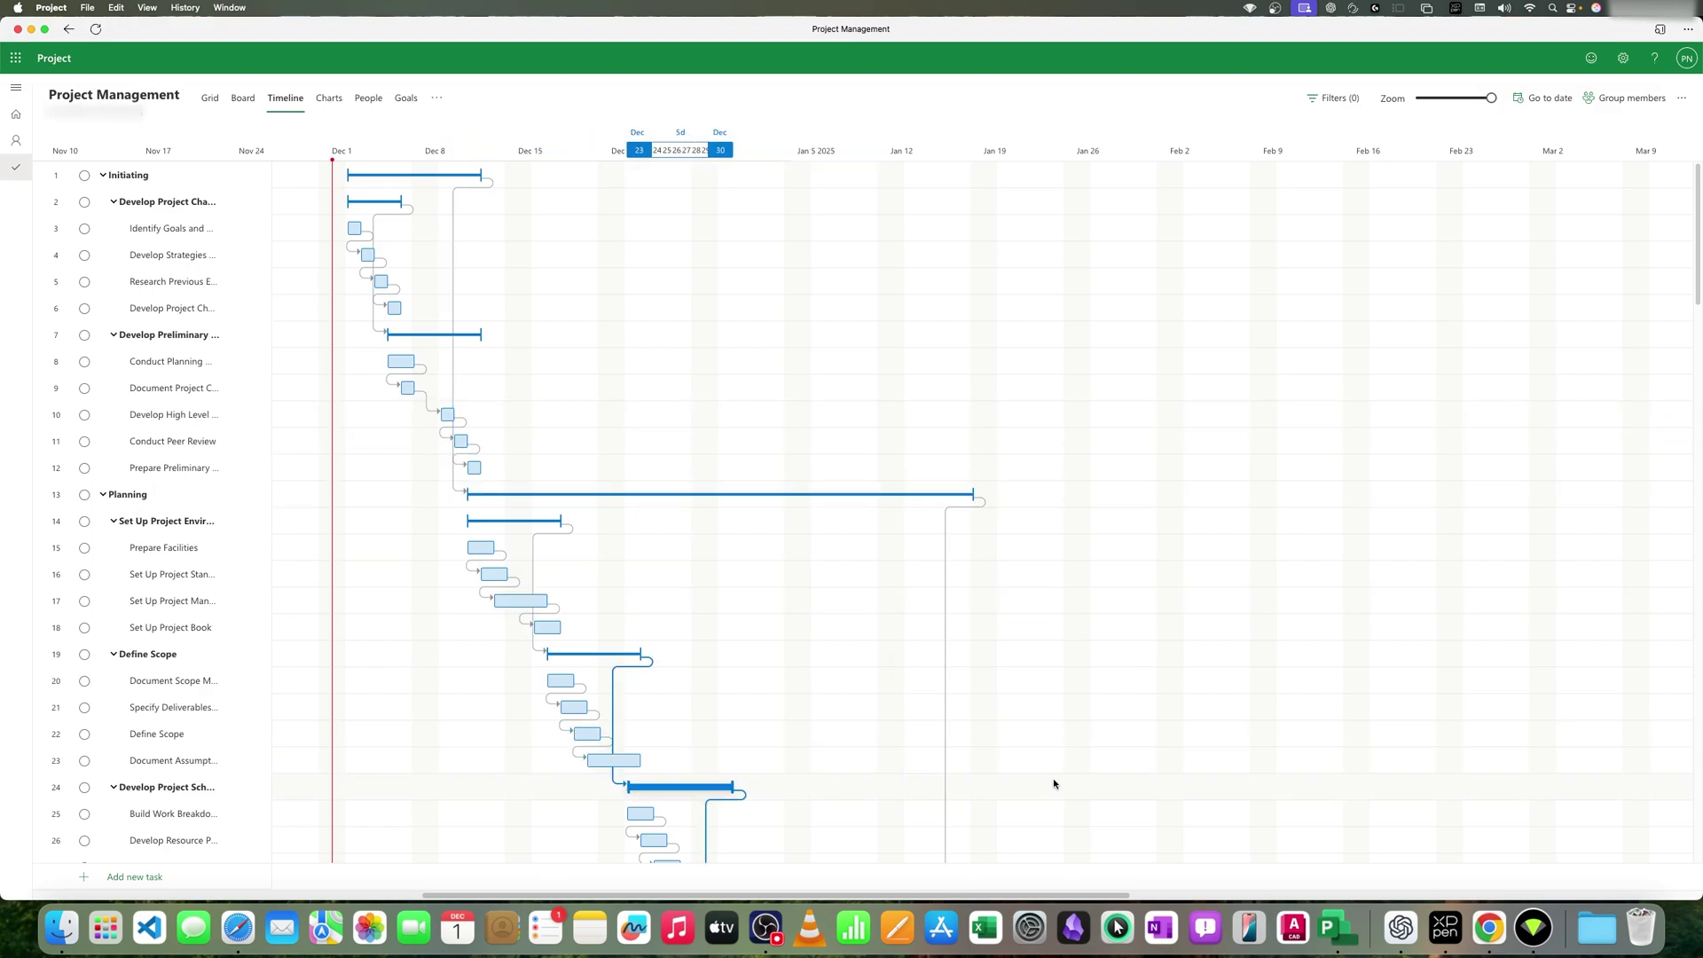
pyautogui.press('super+w')
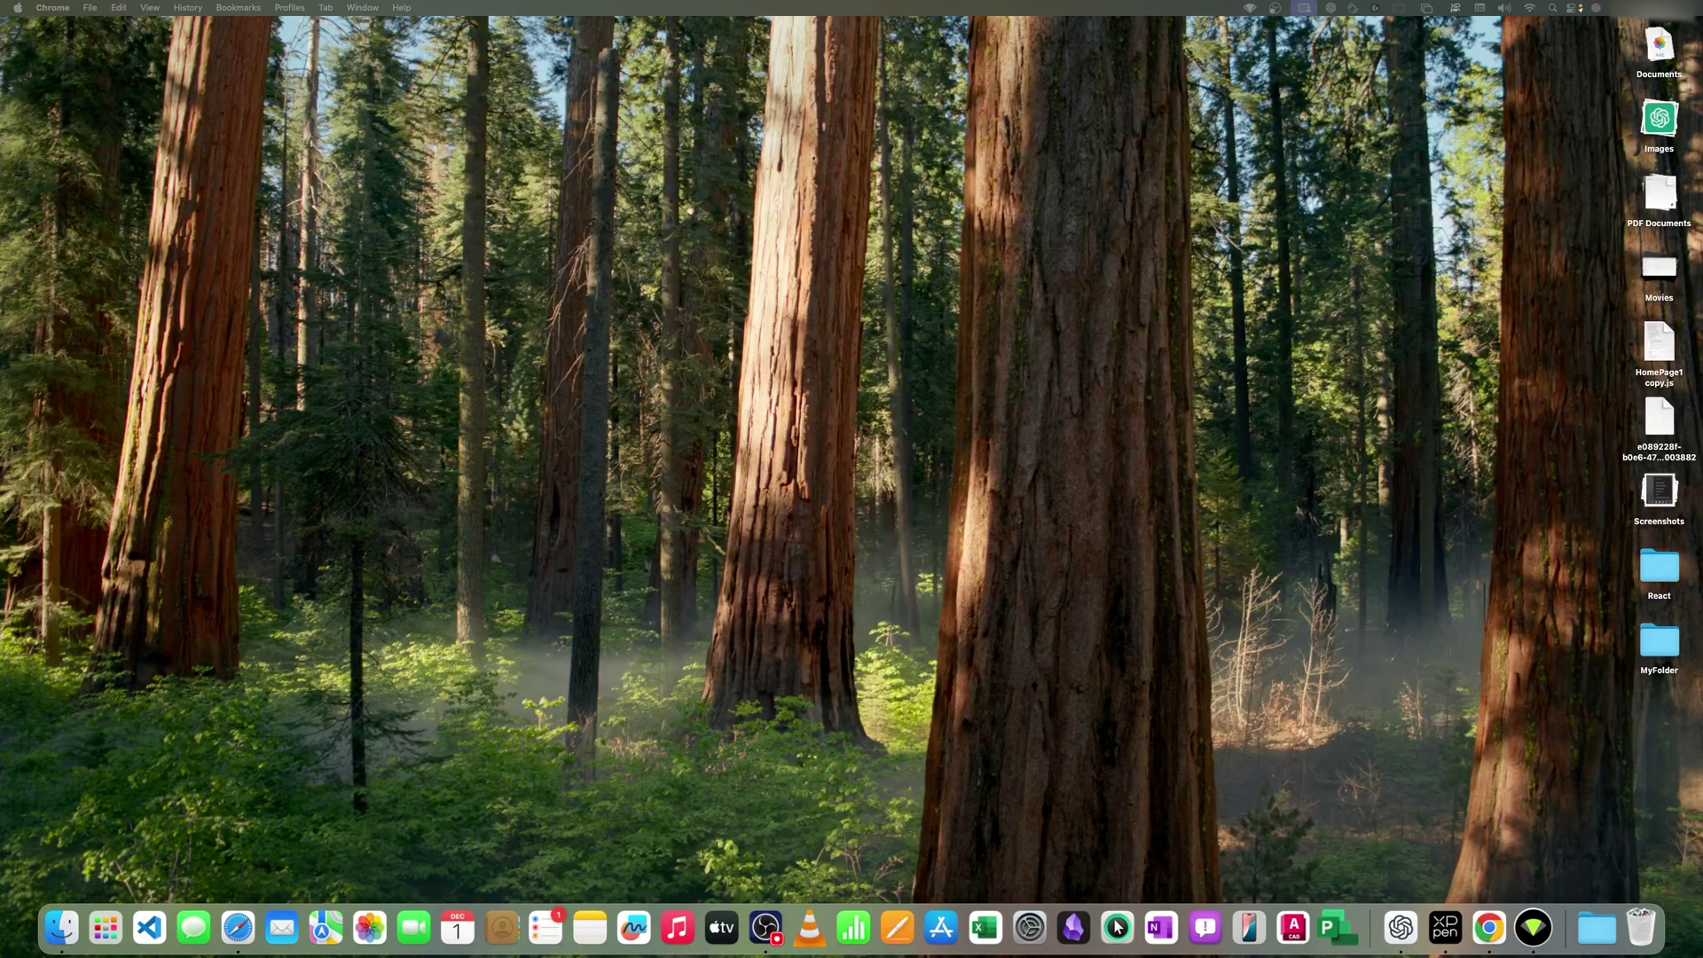
# - Search Google for 'project standard 2024' in a new Chrome window
pyautogui.press('super+n')
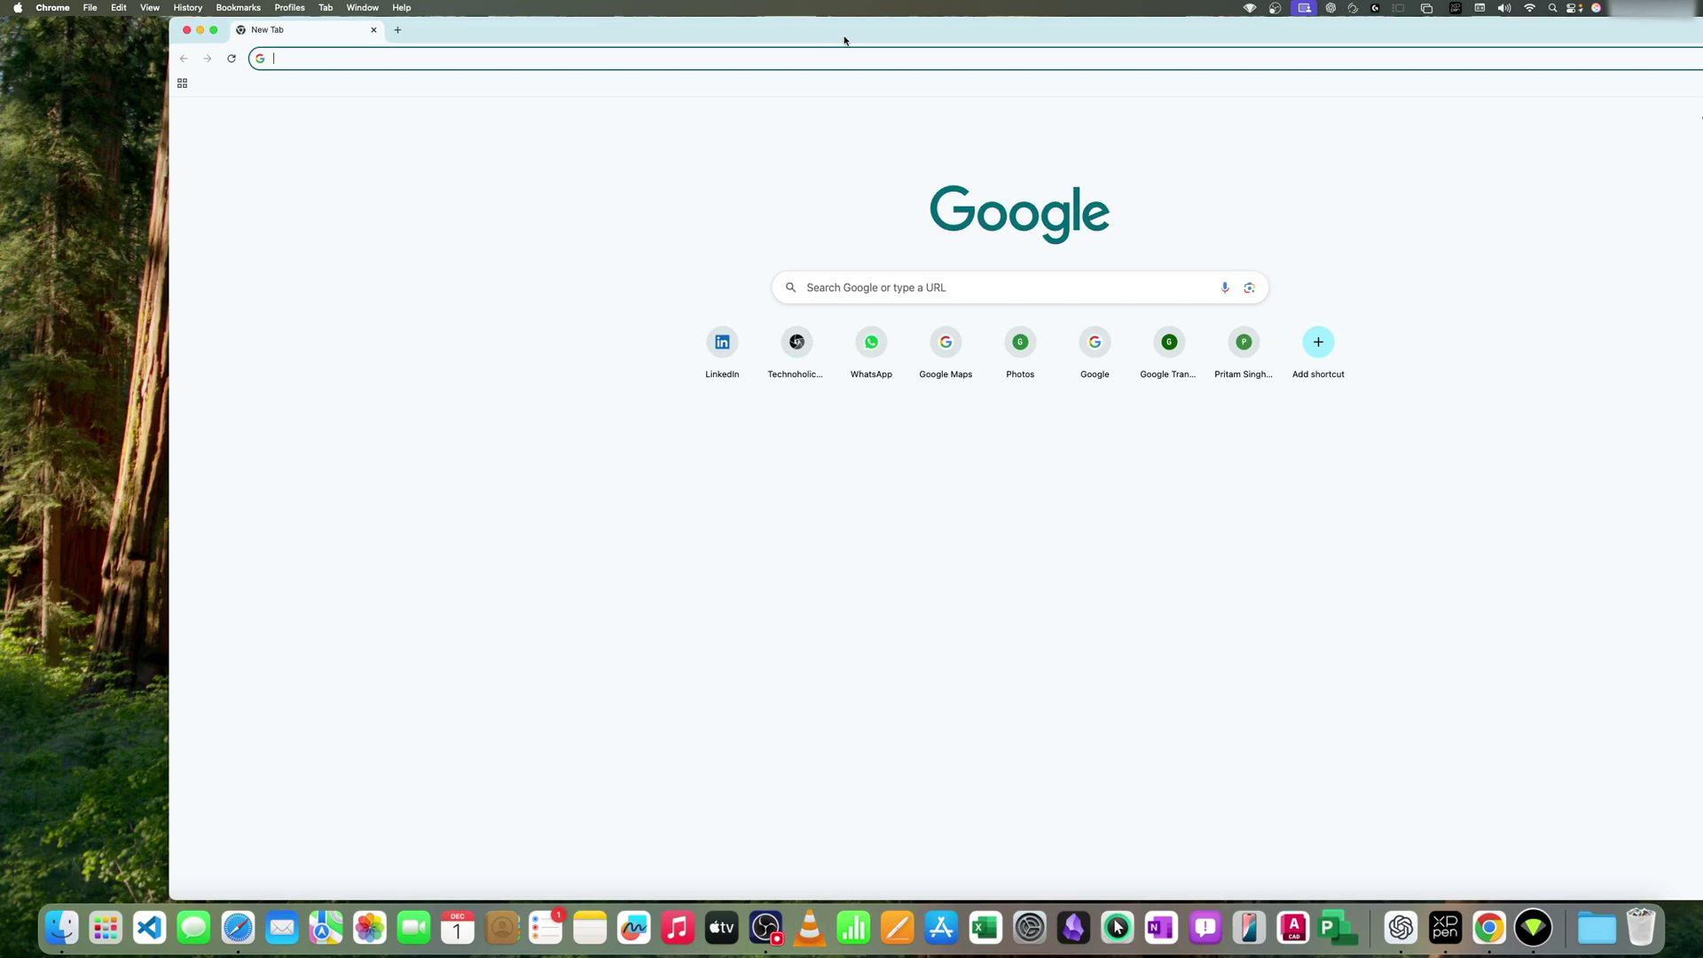
pyautogui.write('pro')
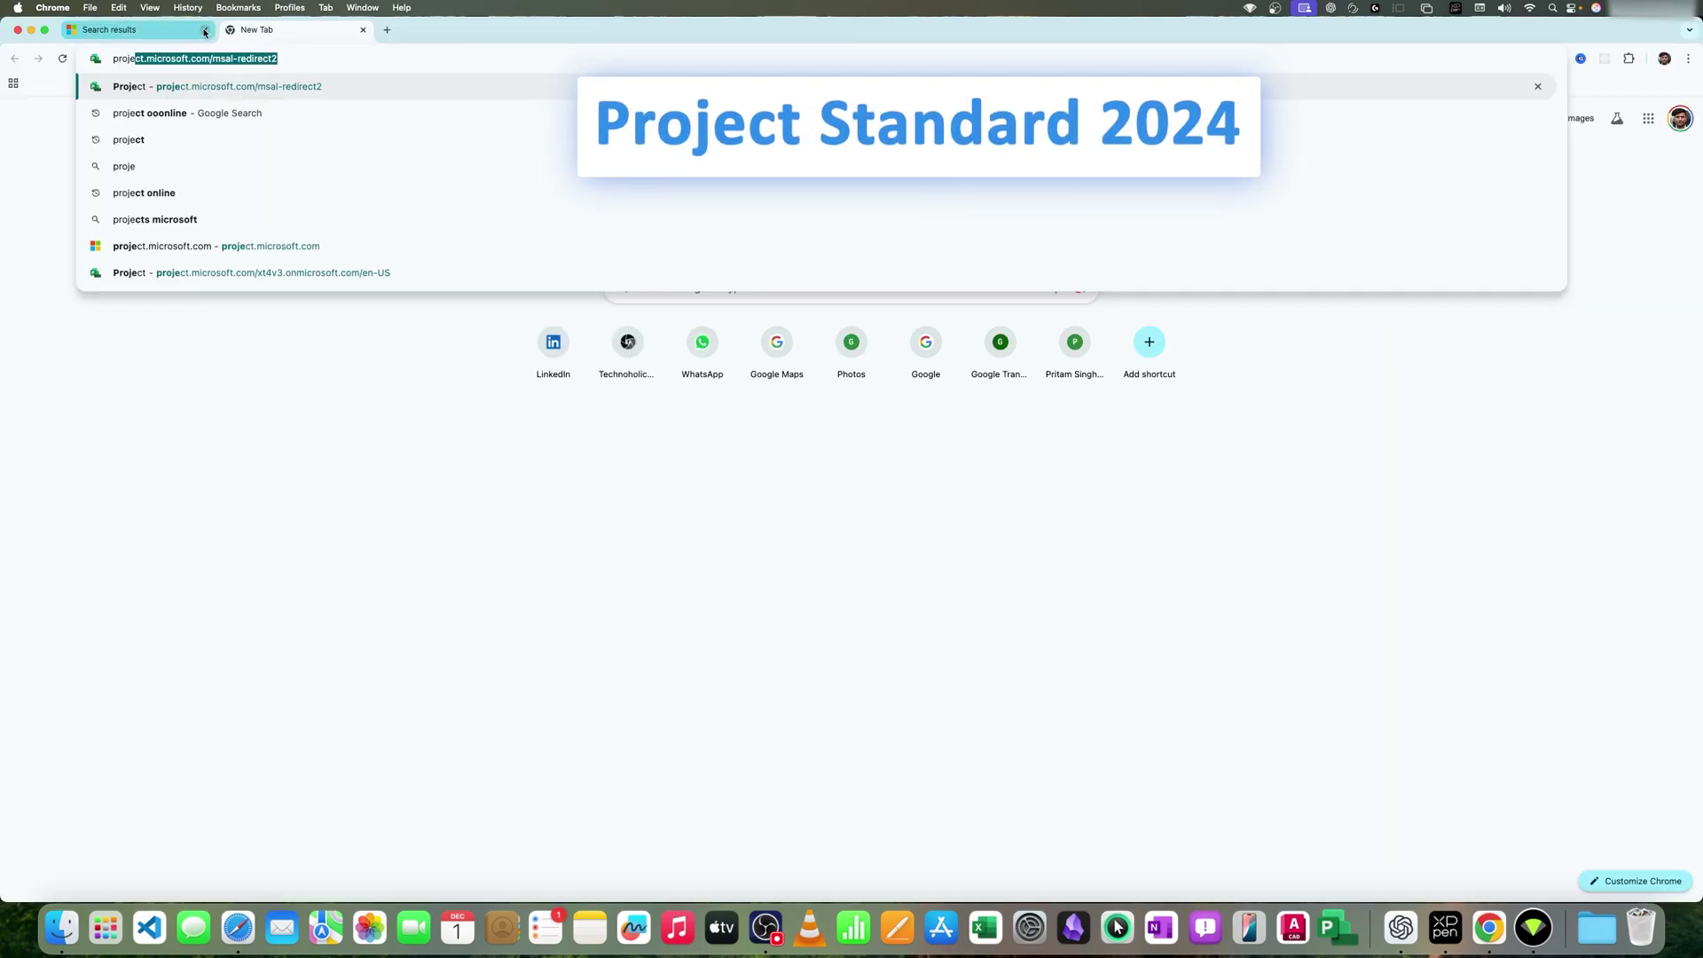
pyautogui.write('ject standard 2')
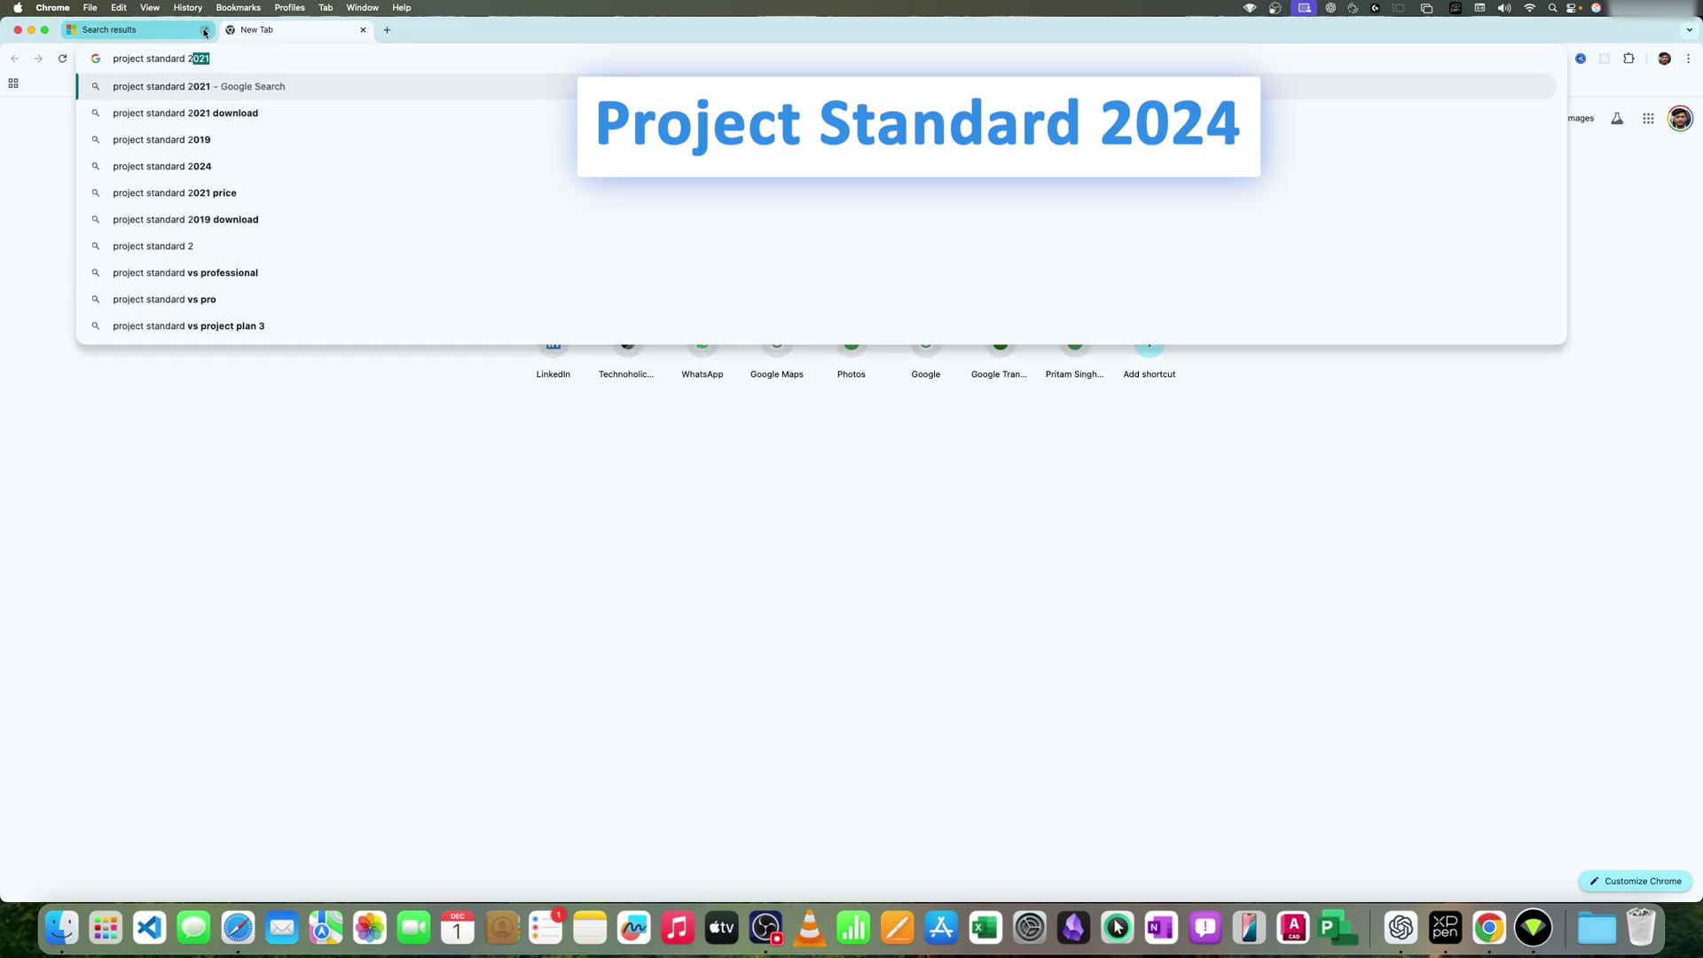
pyautogui.write('024')
pyautogui.press('Return')
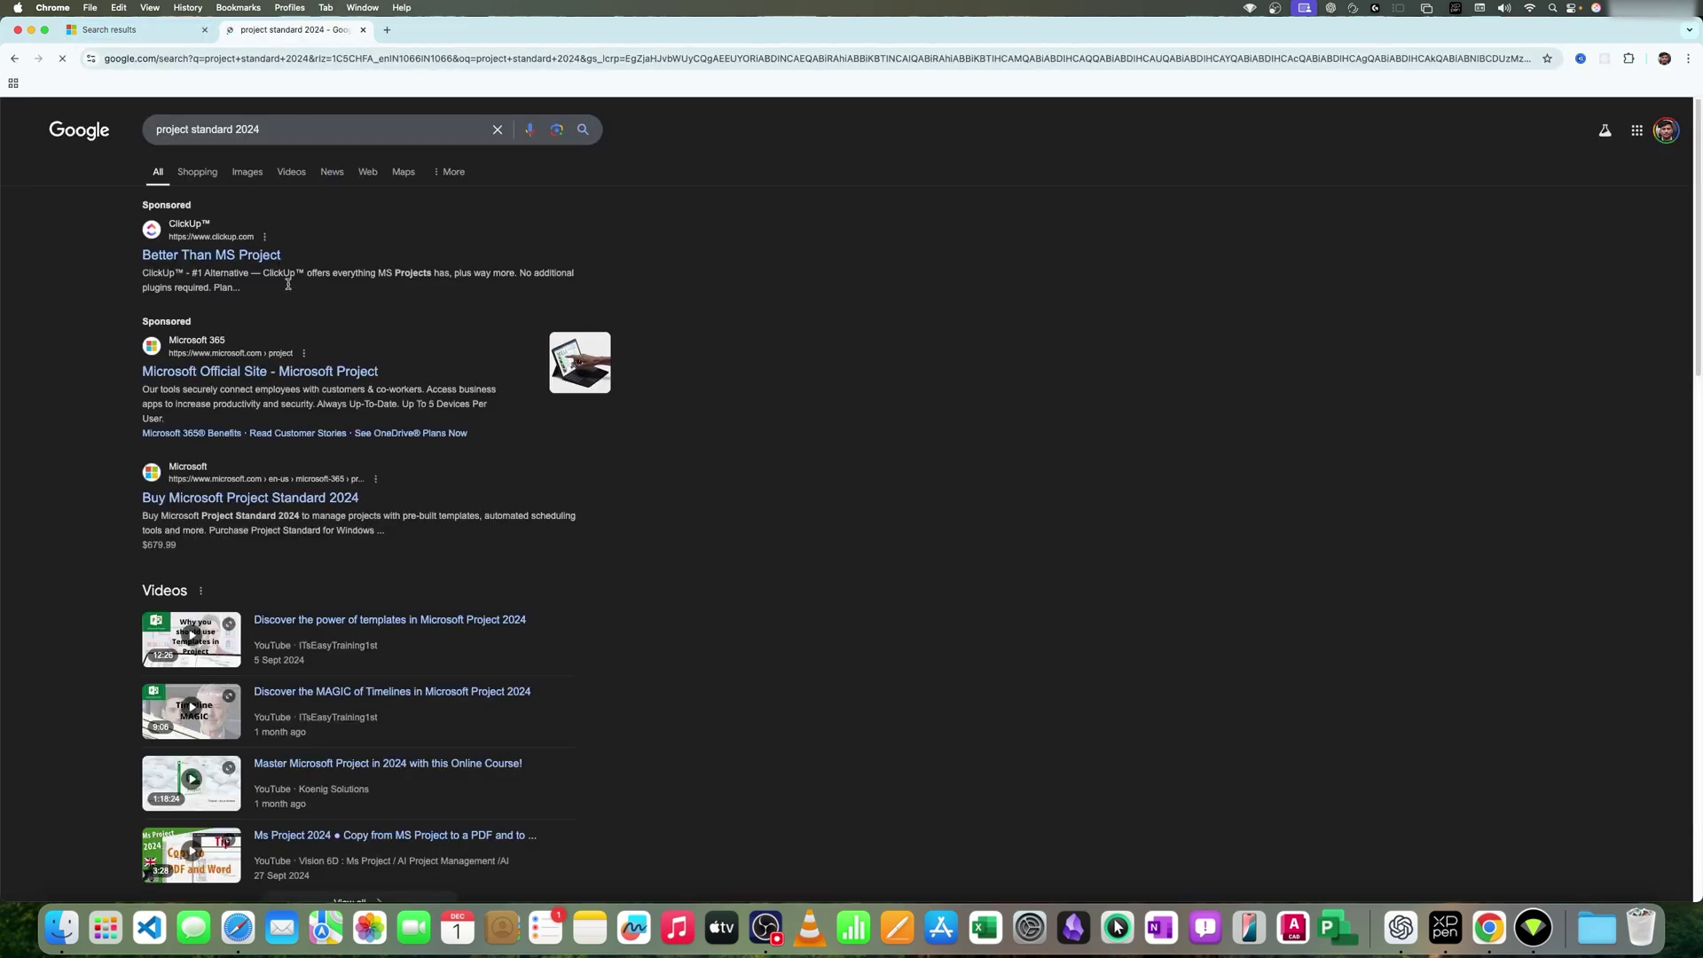
# - Open the Buy Microsoft Project Standard 2024 result and dismiss the store-region prompt
pyautogui.click(327, 501)
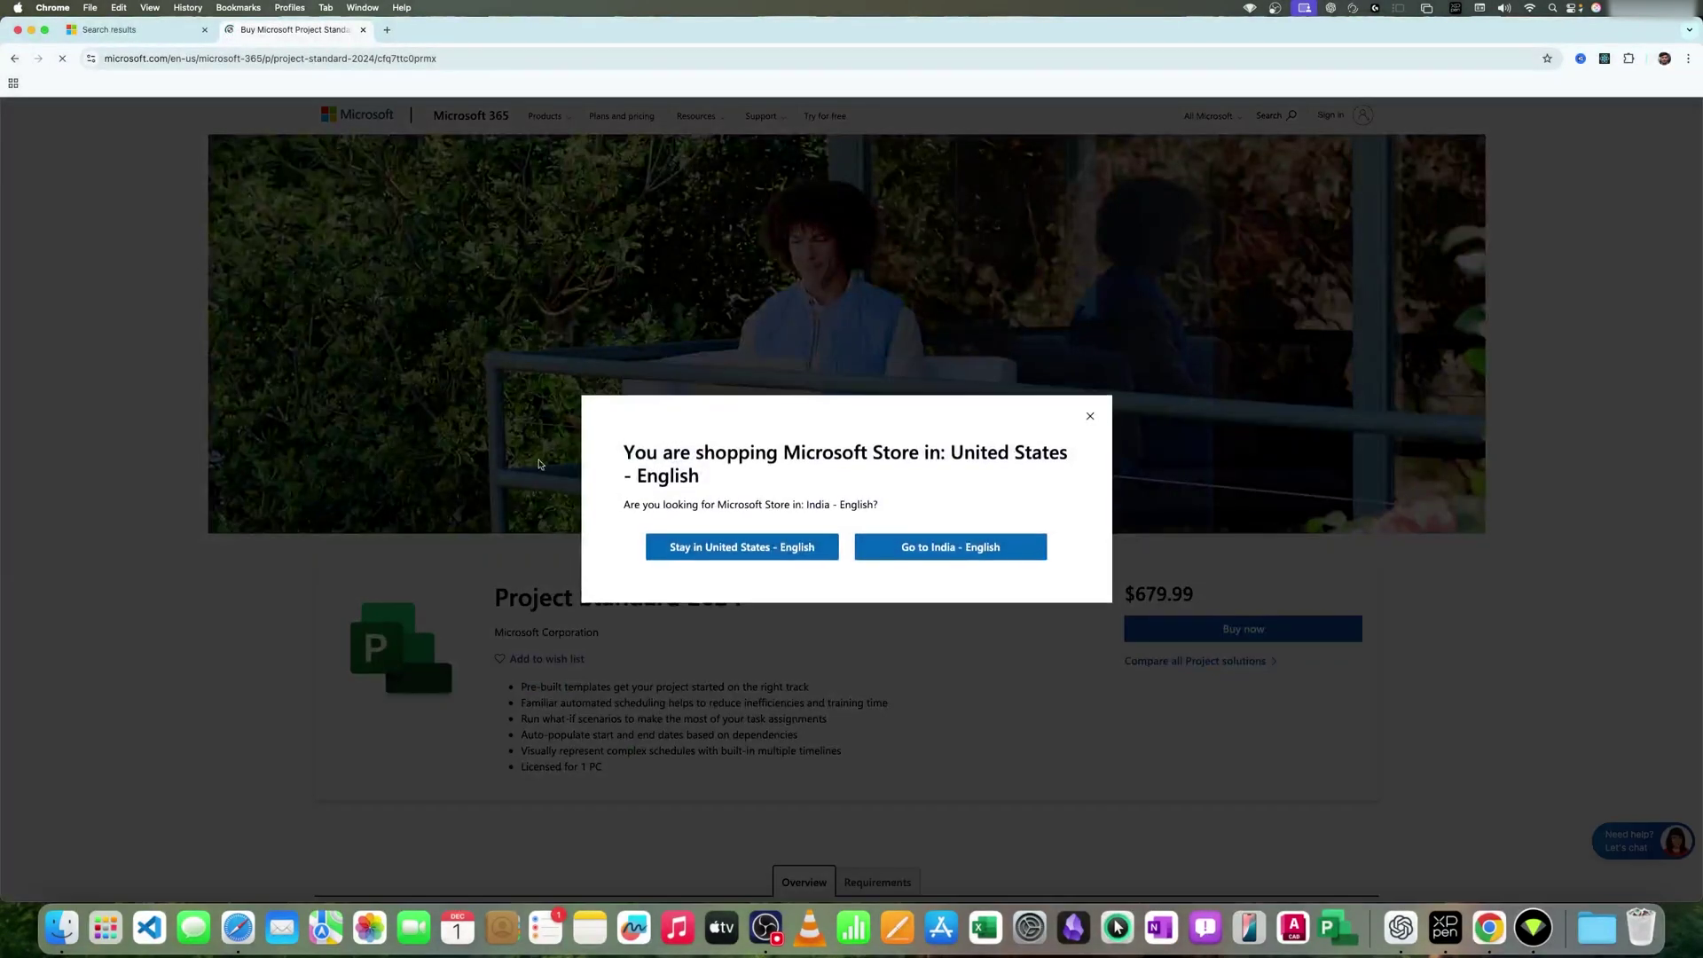
pyautogui.click(1091, 416)
pyautogui.scroll(-5, 874, 385)
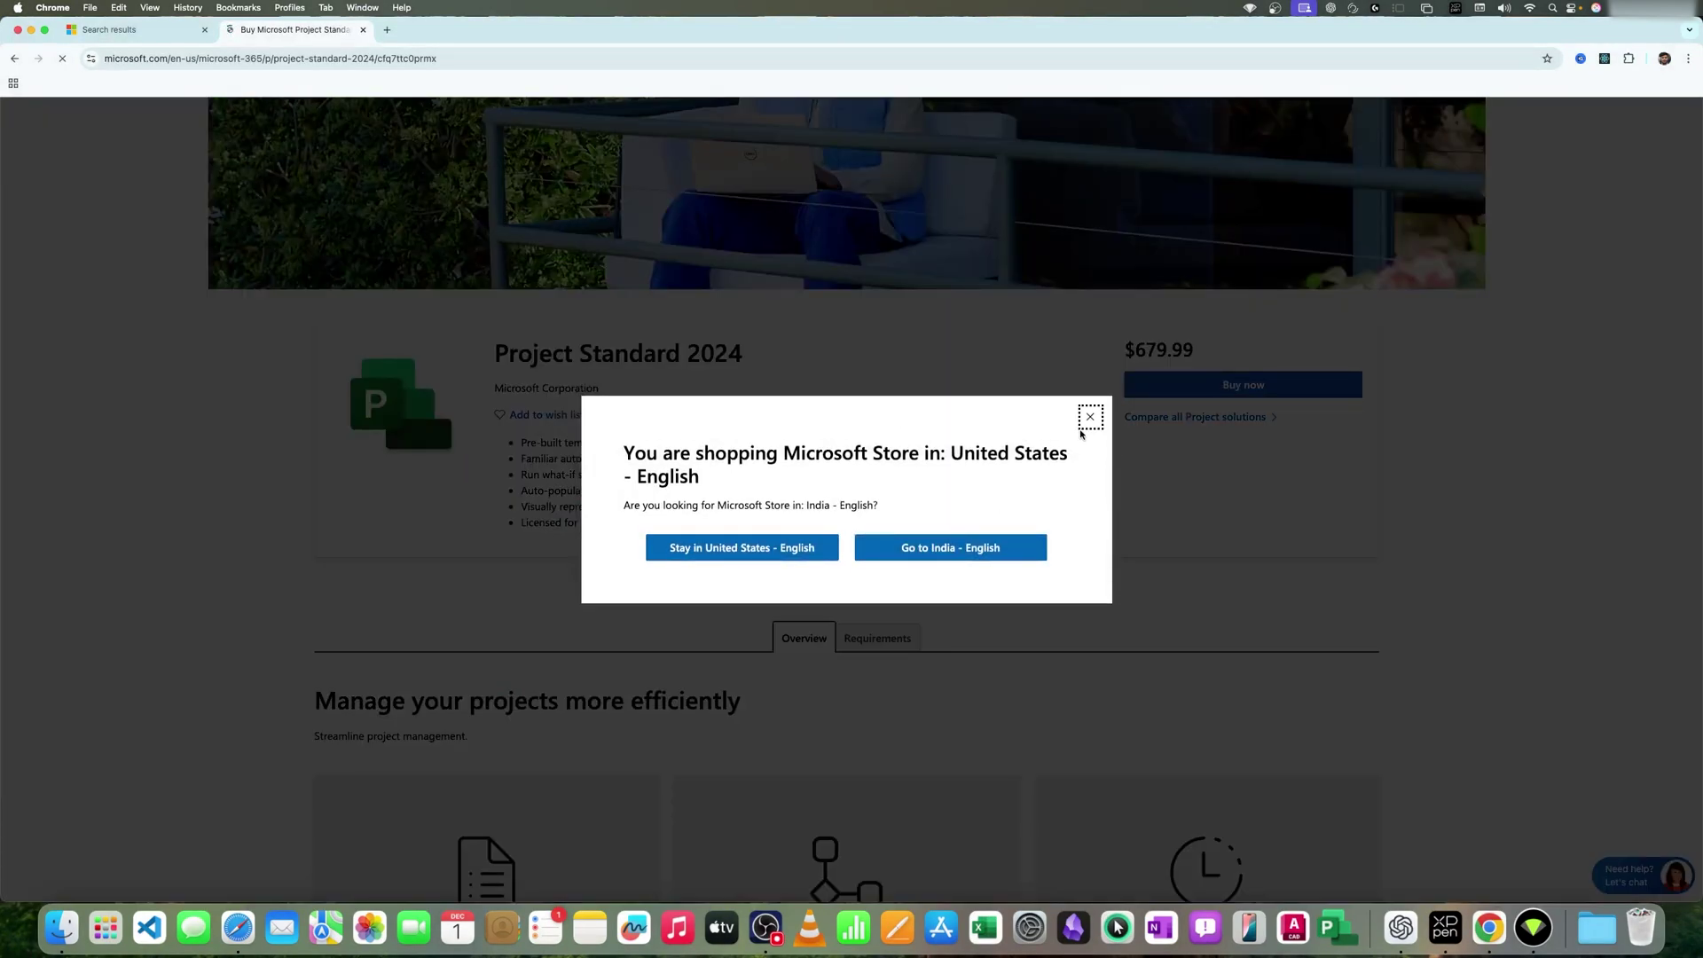
pyautogui.click(1090, 416)
pyautogui.scroll(-1, 754, 391)
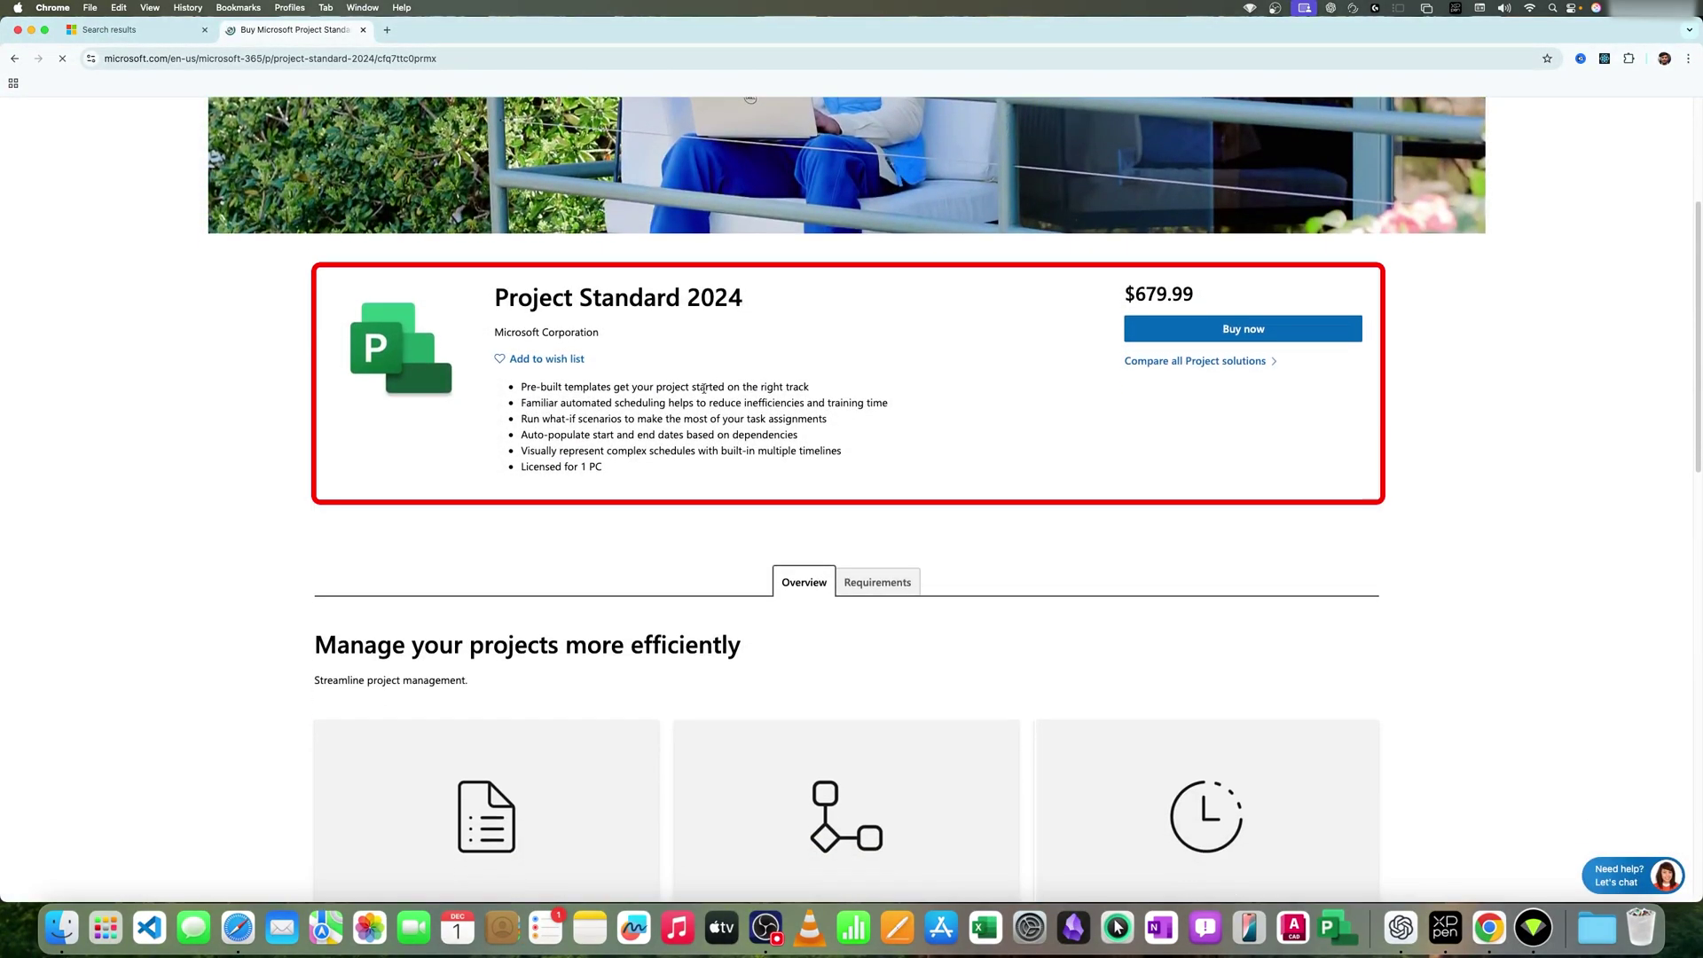
# - Review the product details, highlighting the Project Standard 2024 title and 1 PC licence
pyautogui.moveTo(494, 297); pyautogui.dragTo(745, 296)
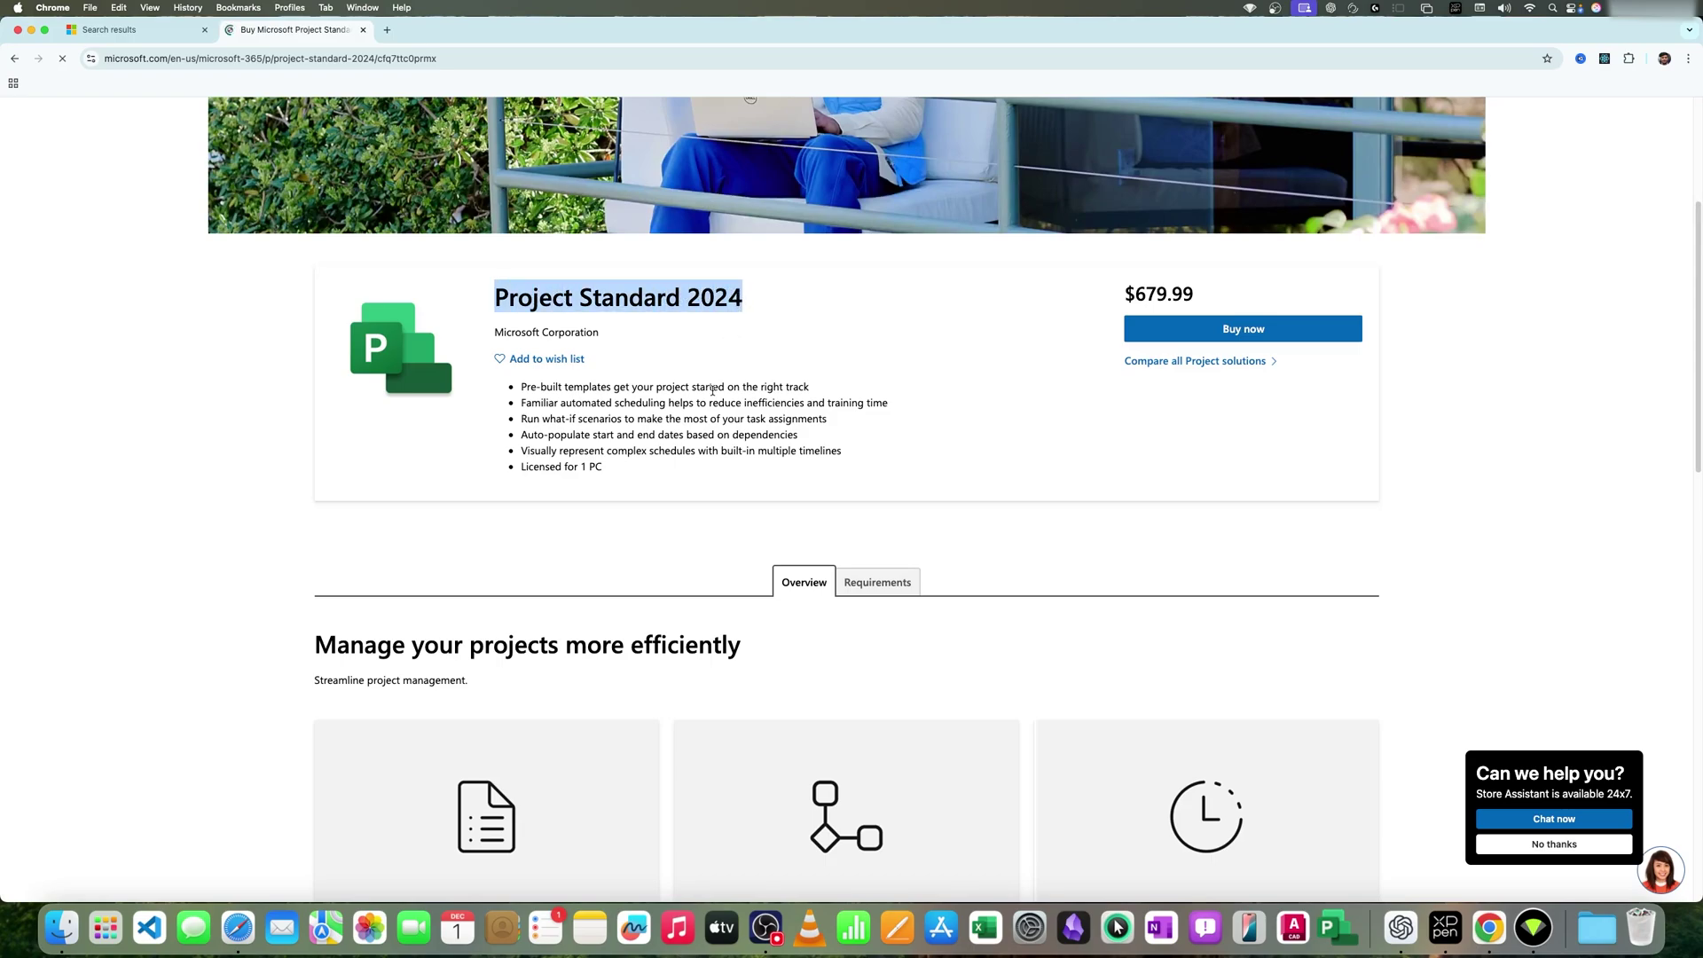
pyautogui.scroll(-1, 604, 427)
pyautogui.moveTo(604, 427); pyautogui.dragTo(581, 410)
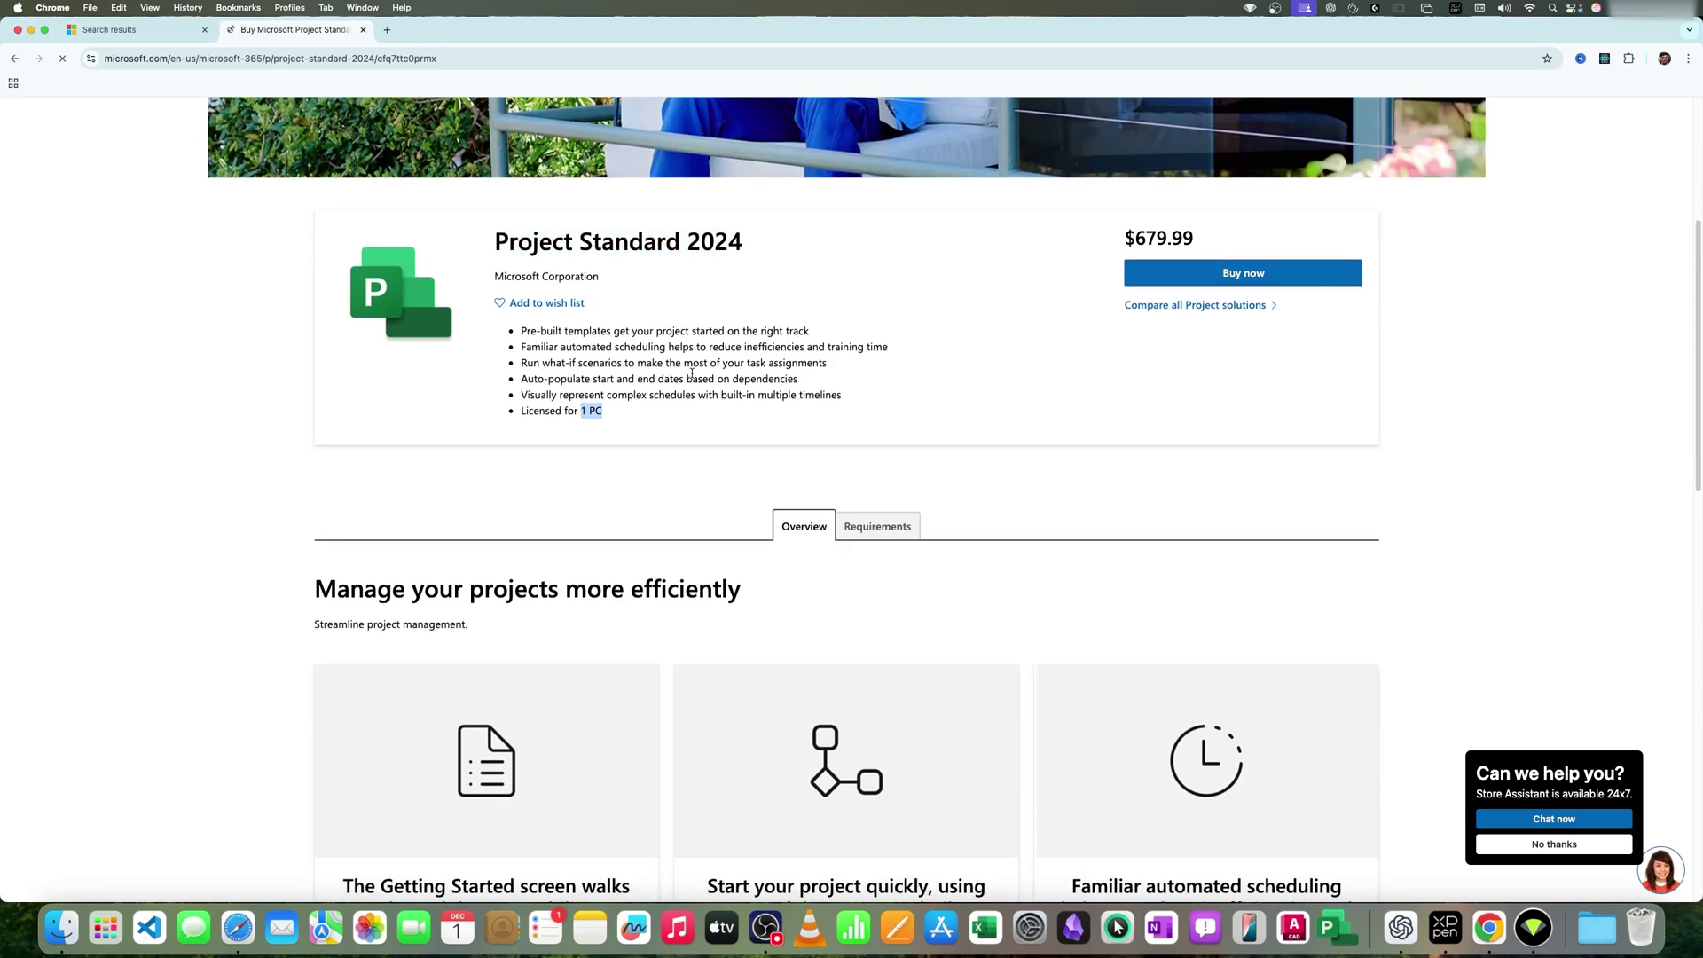
pyautogui.click(692, 371)
pyautogui.scroll(-2, 692, 372)
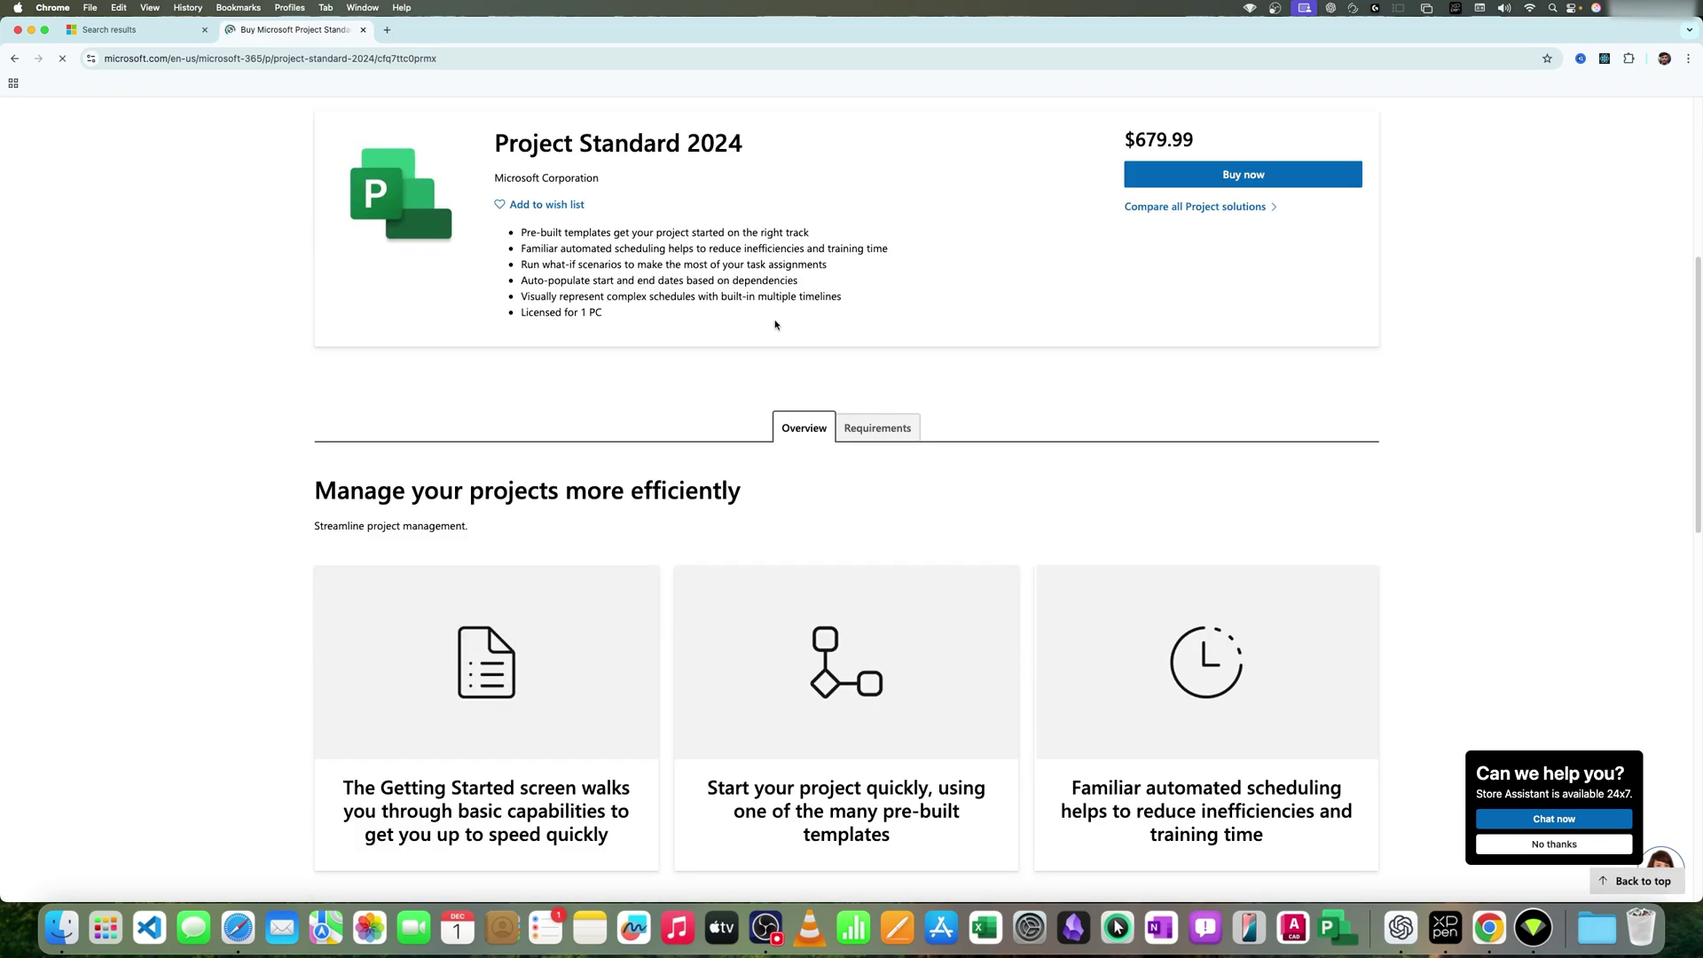
pyautogui.scroll(9, 774, 325)
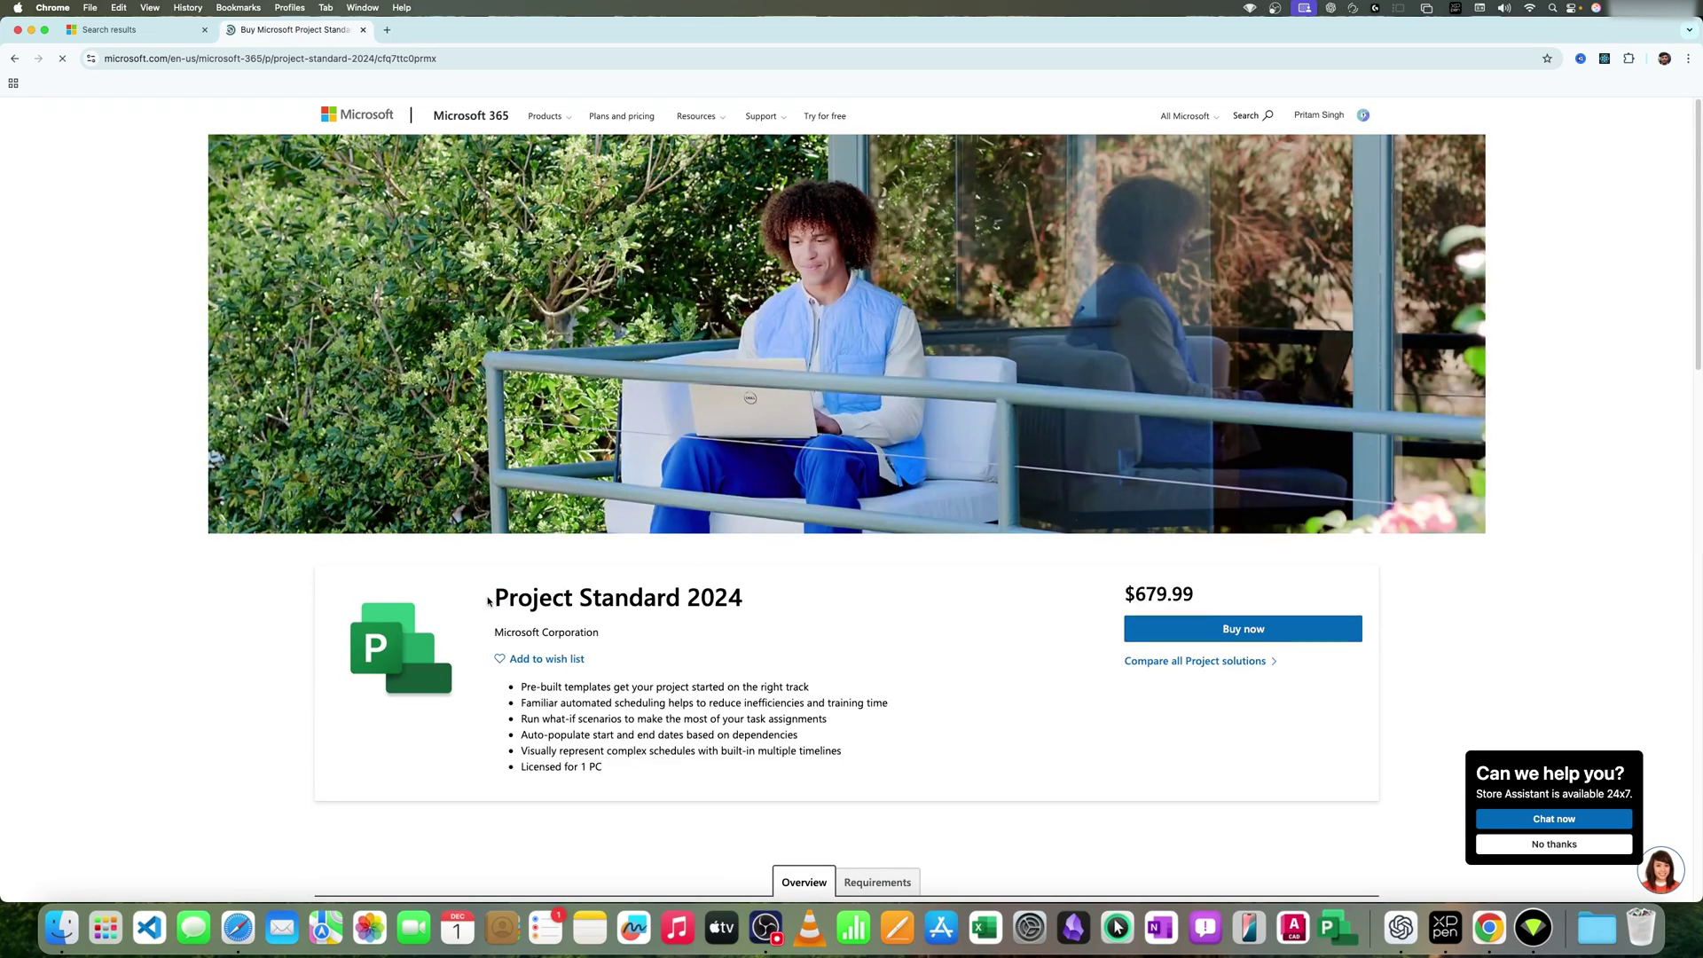
pyautogui.moveTo(493, 597); pyautogui.dragTo(757, 608)
pyautogui.scroll(-2, 673, 484)
pyautogui.scroll(-5, 674, 485)
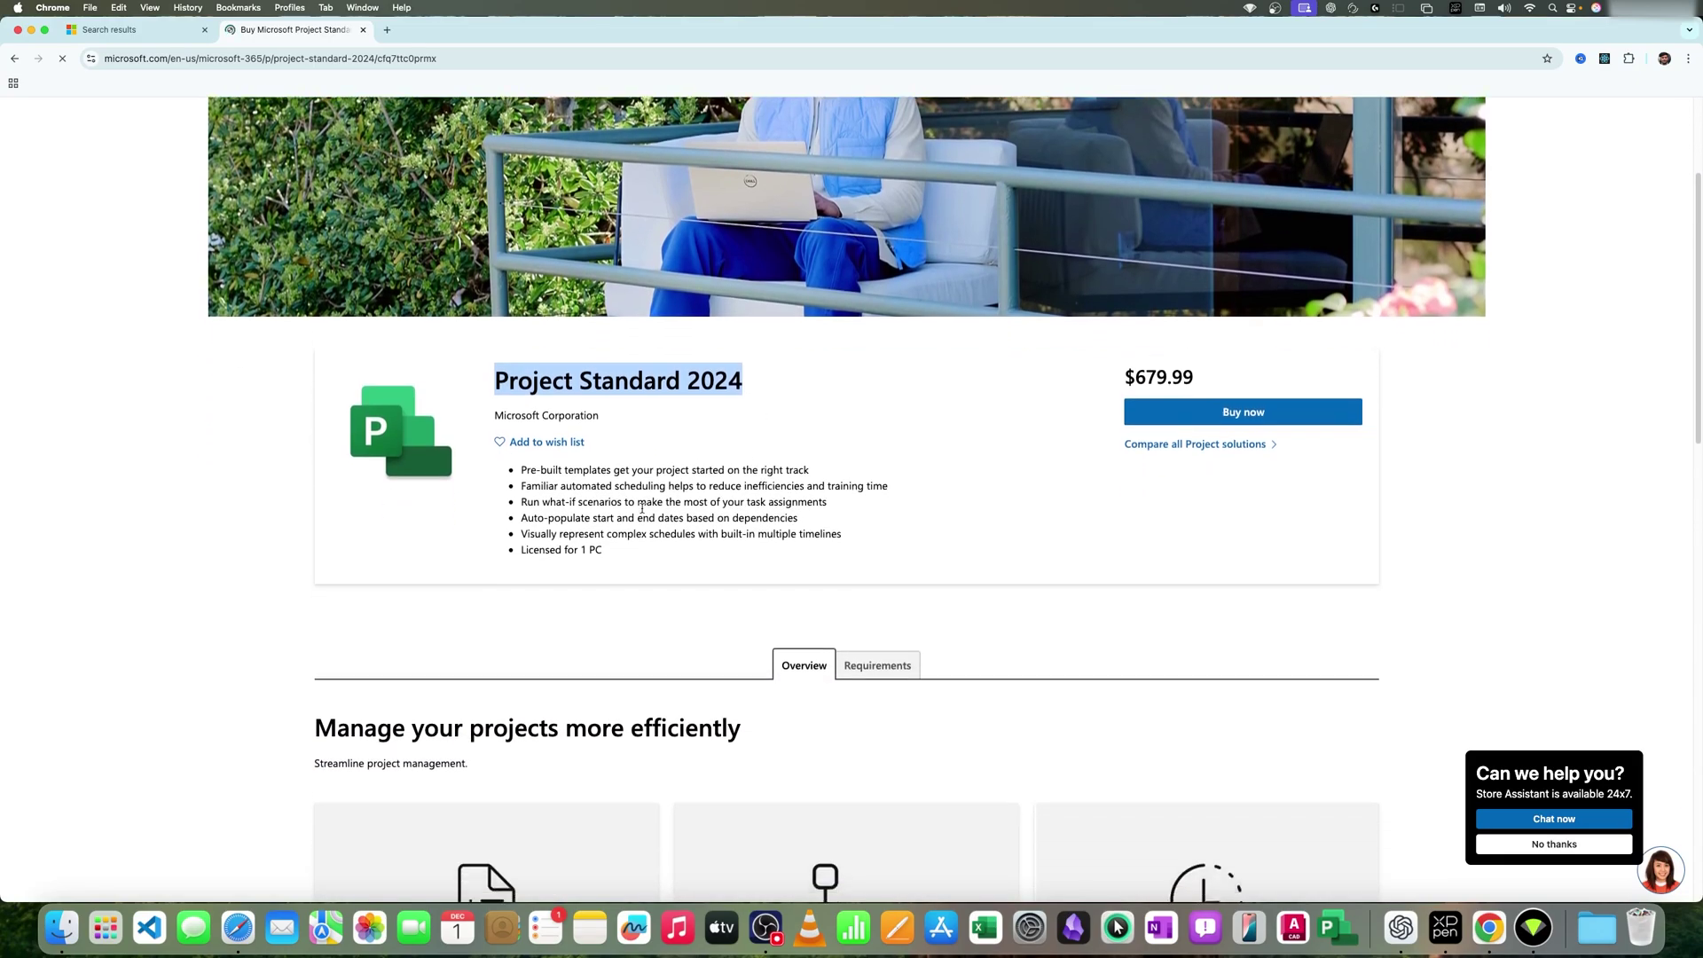
pyautogui.scroll(-12, 650, 510)
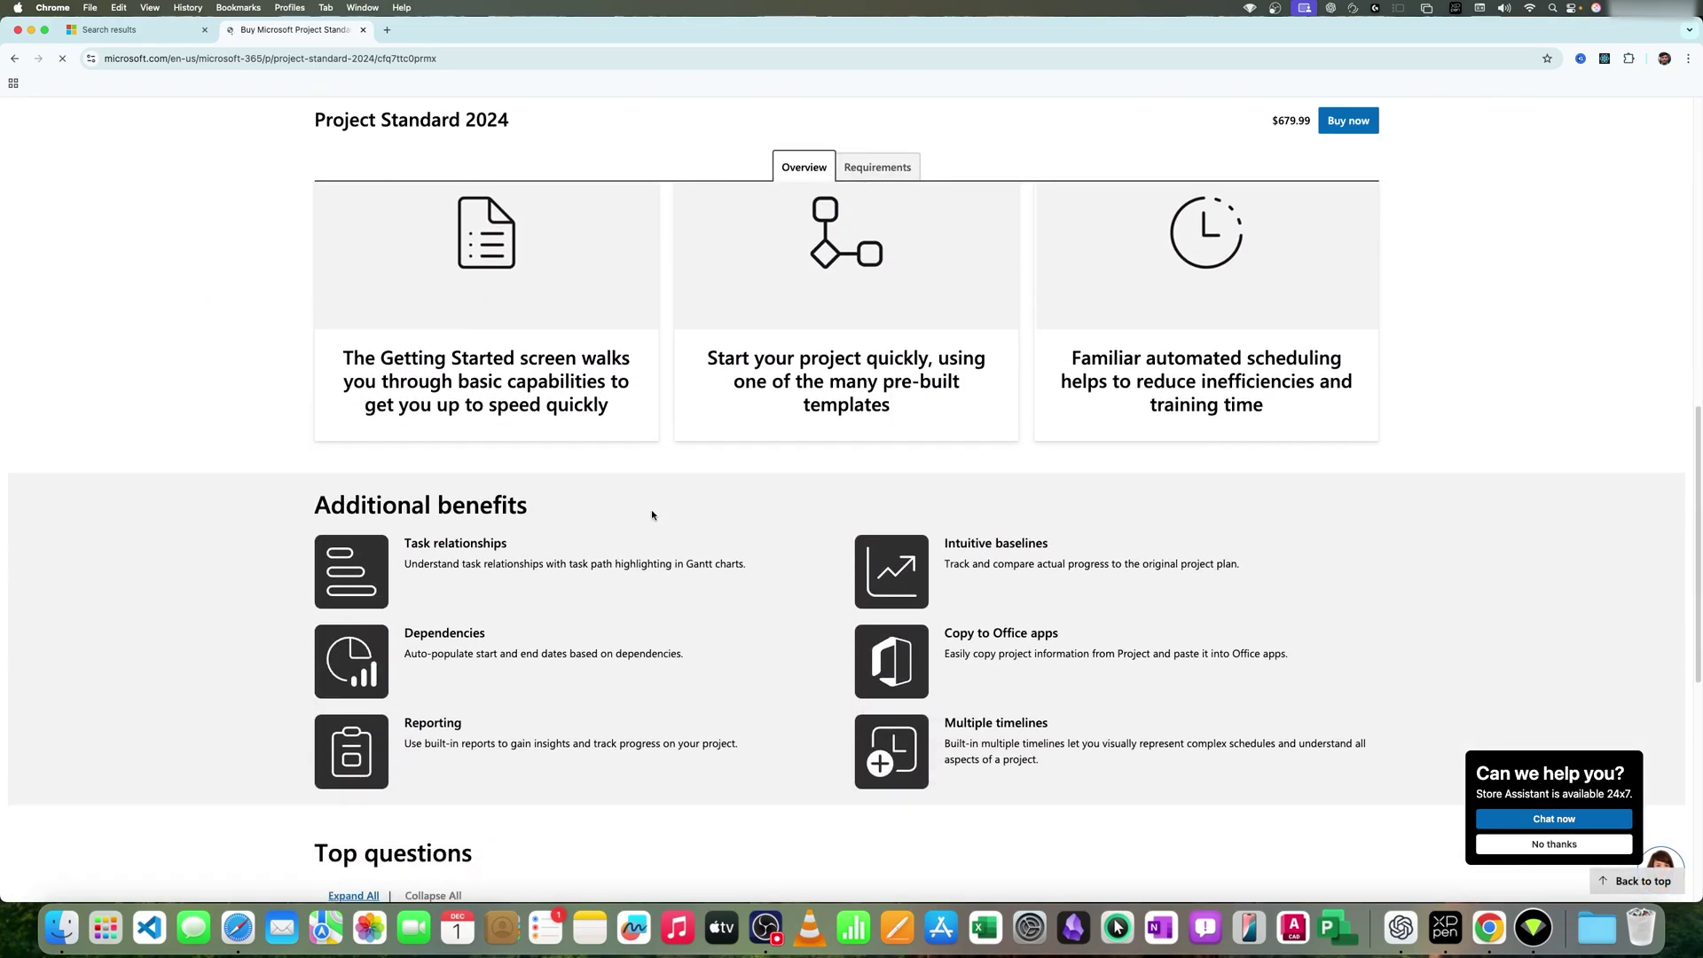
pyautogui.scroll(17, 694, 474)
pyautogui.scroll(-4, 694, 474)
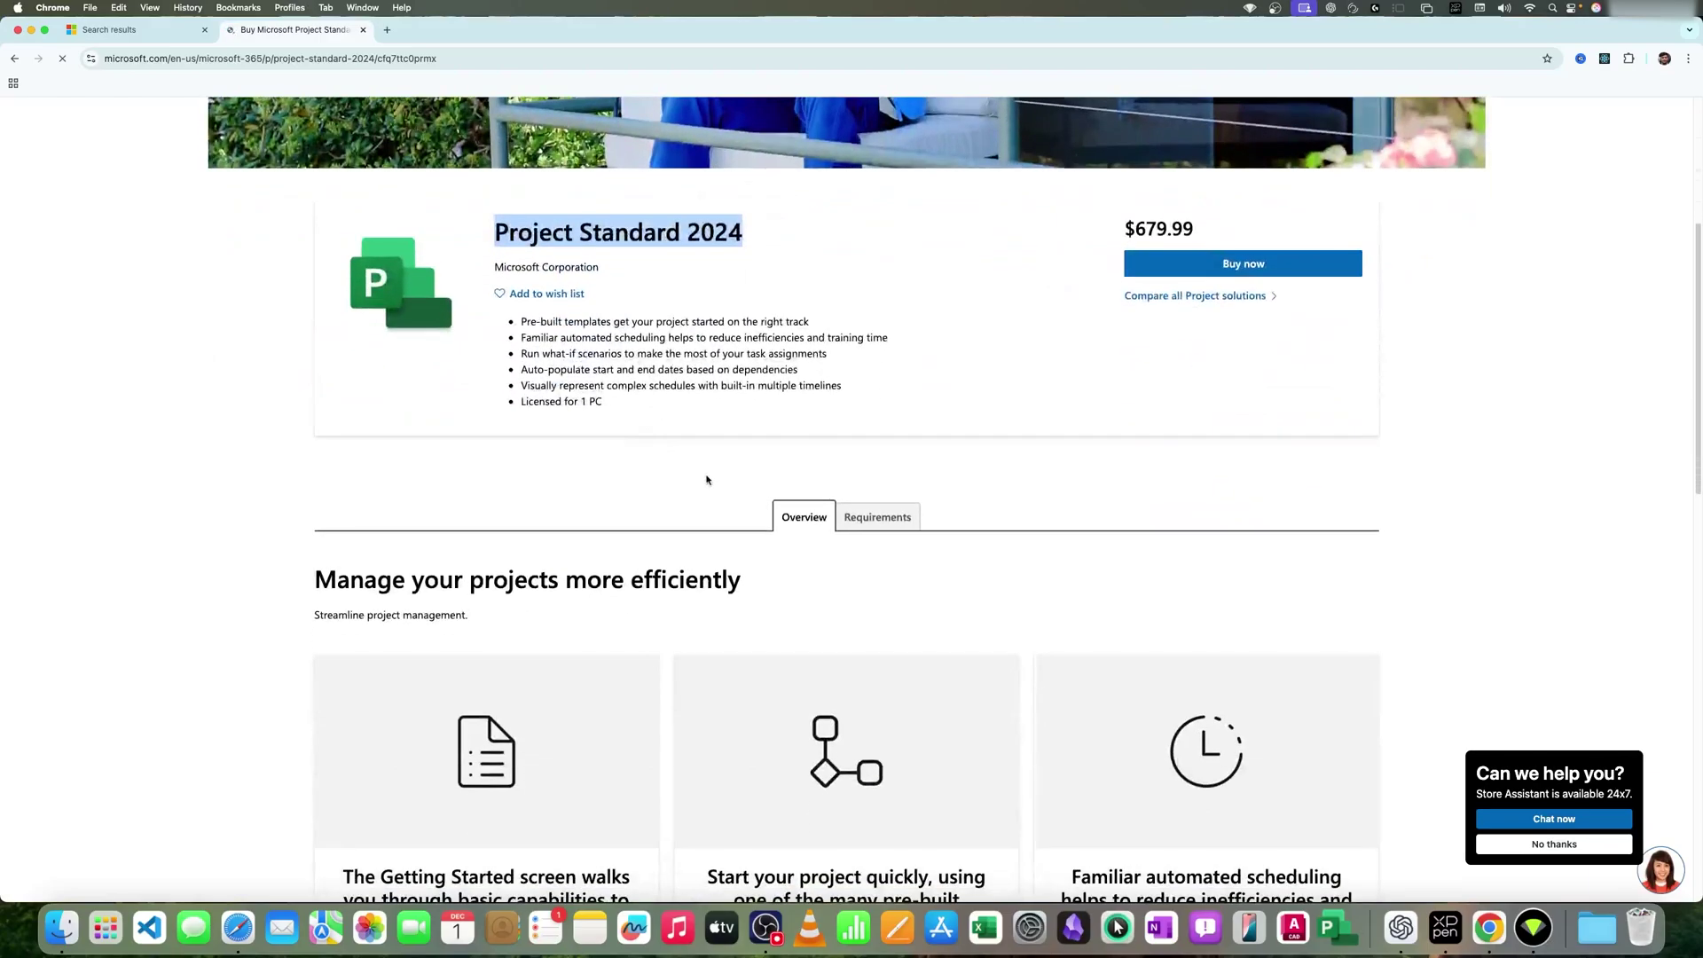
pyautogui.click(1216, 296)
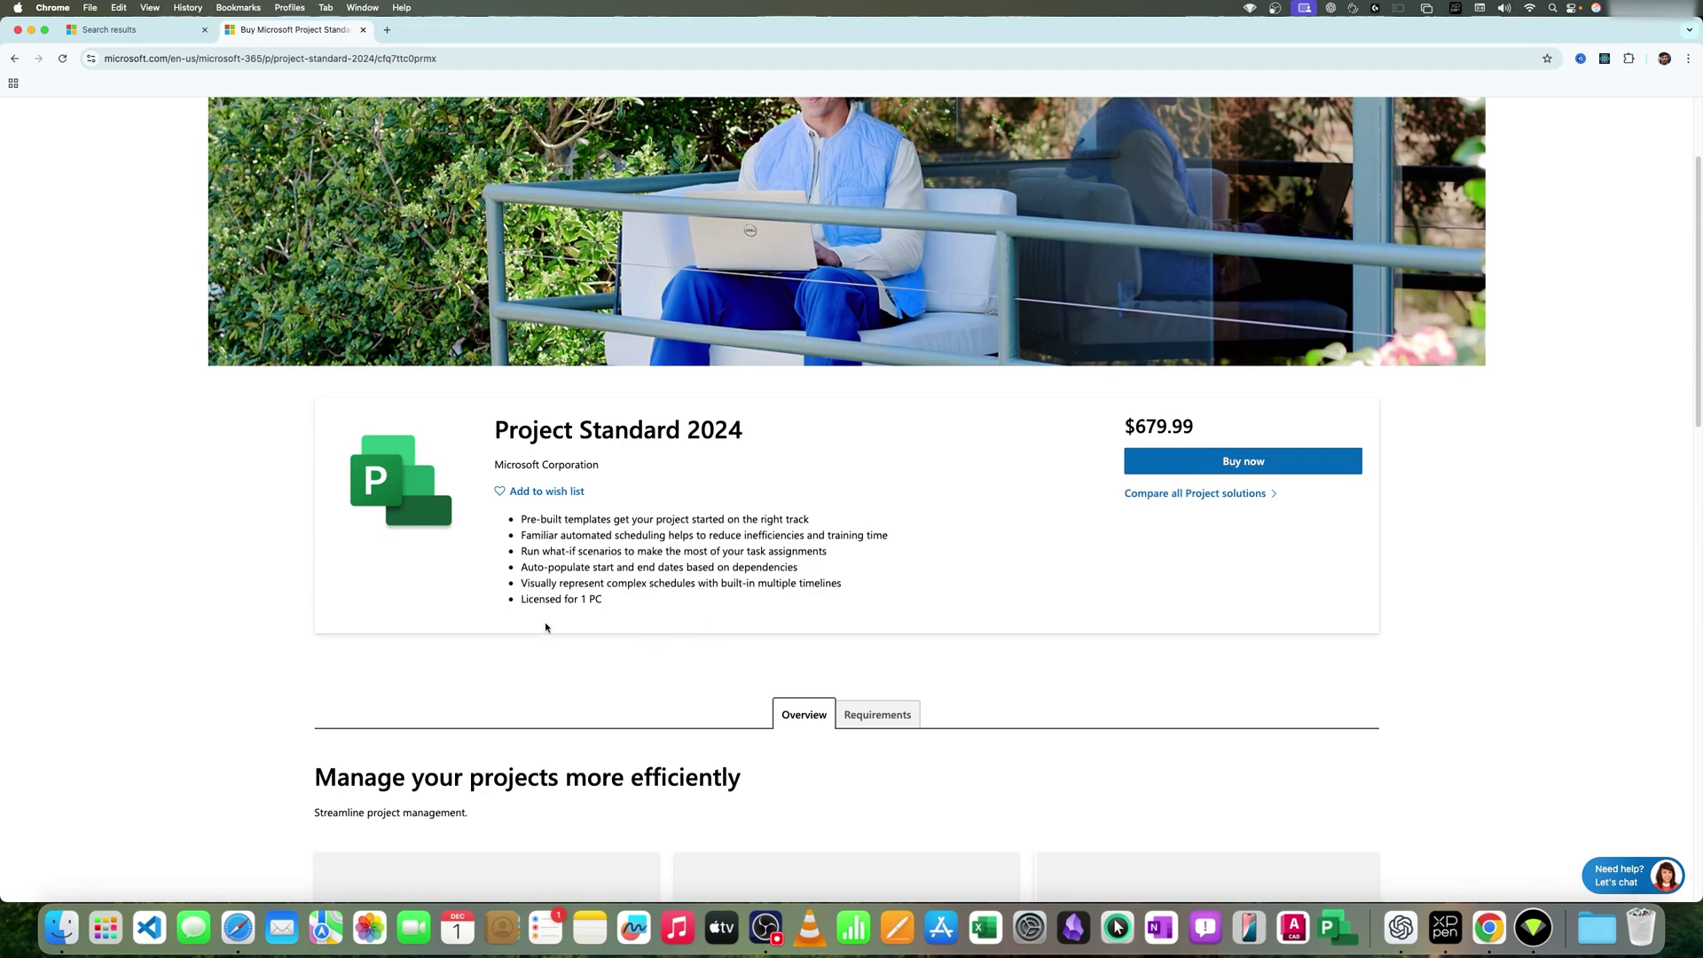
# - Open the Project plans comparison and highlight Copilot in Planner and Portfolio management features
pyautogui.click(1190, 495)
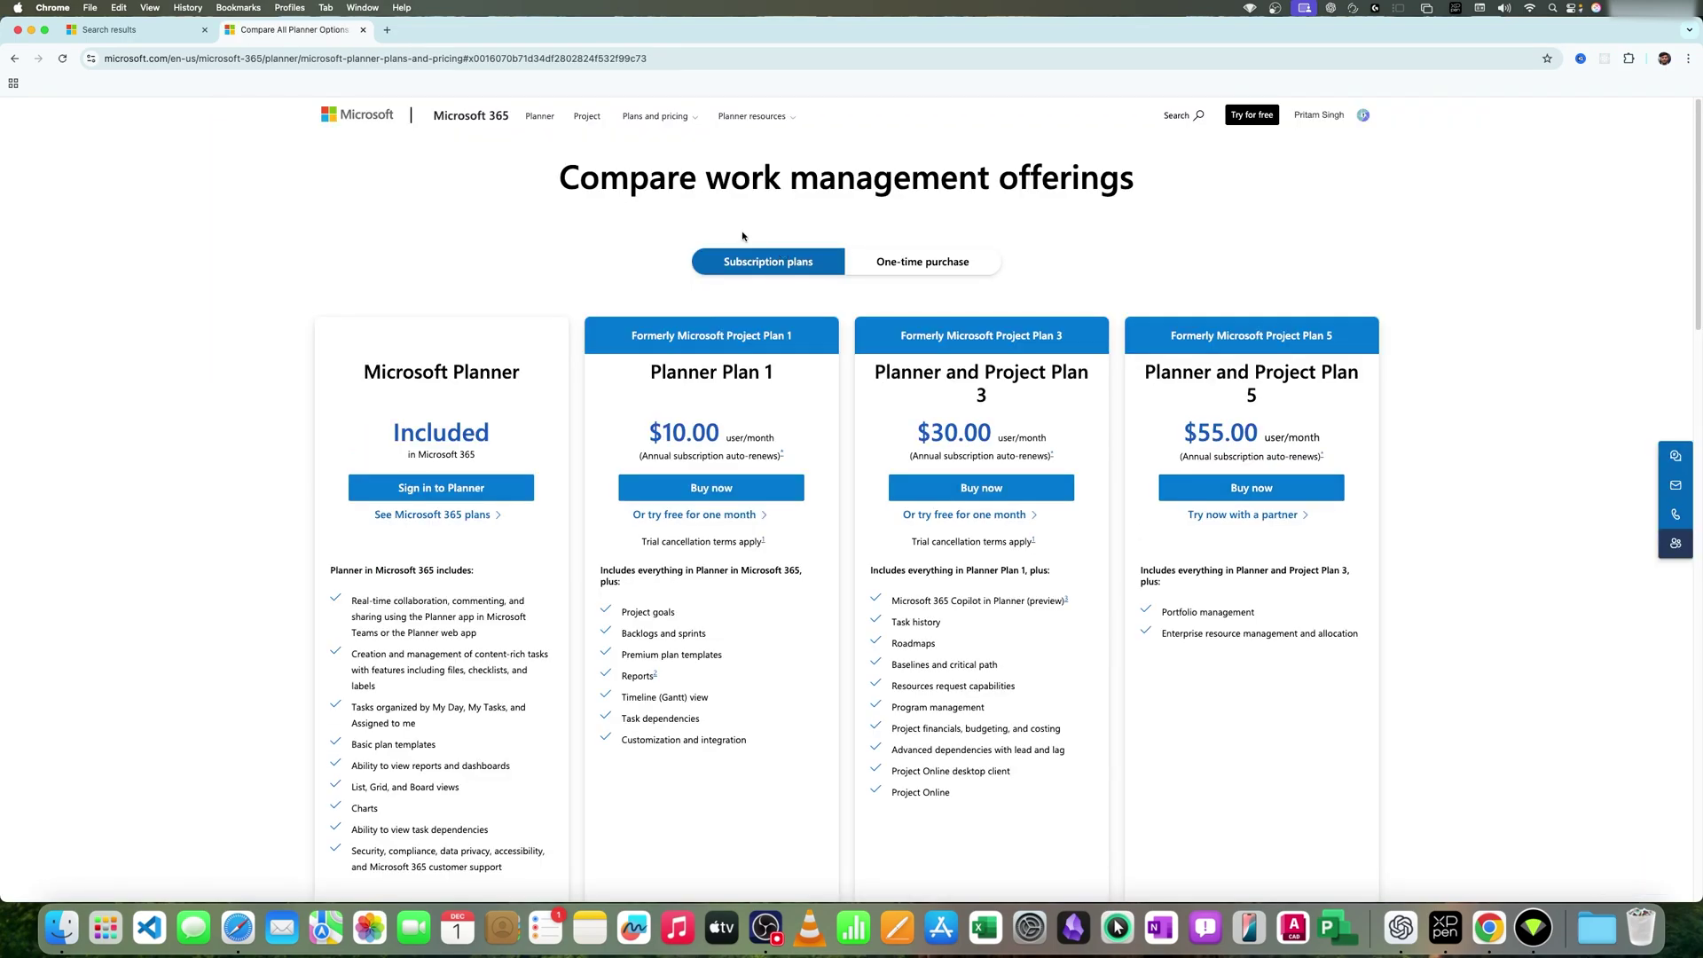
pyautogui.click(909, 261)
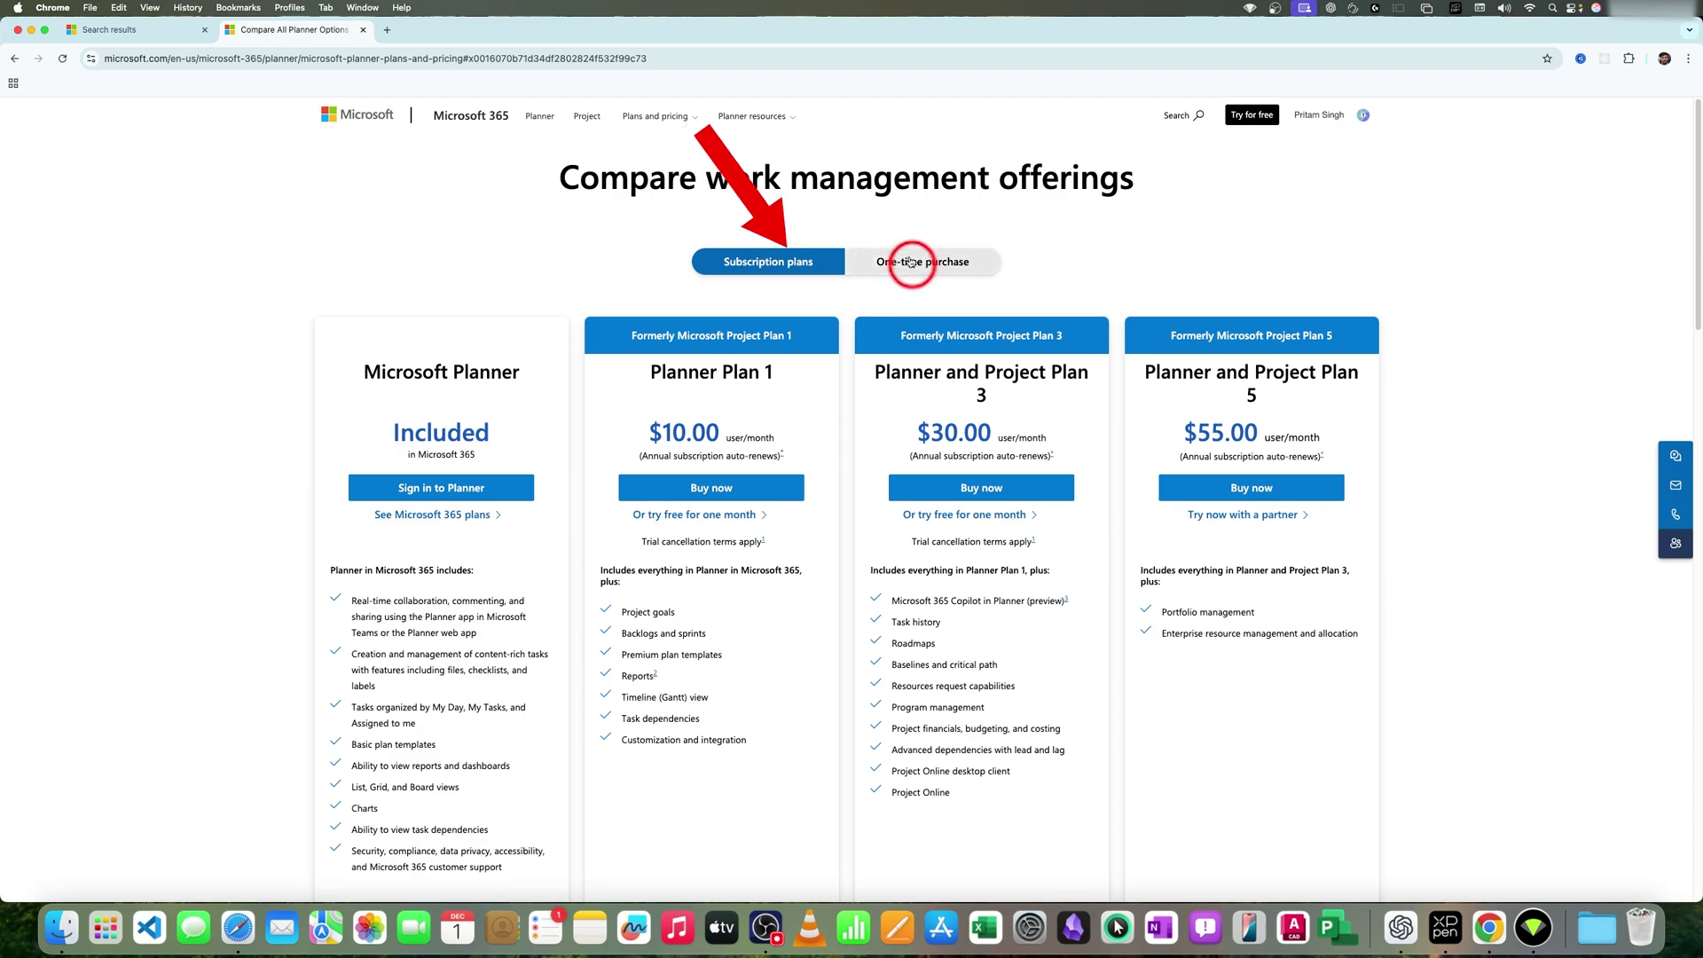
pyautogui.click(763, 263)
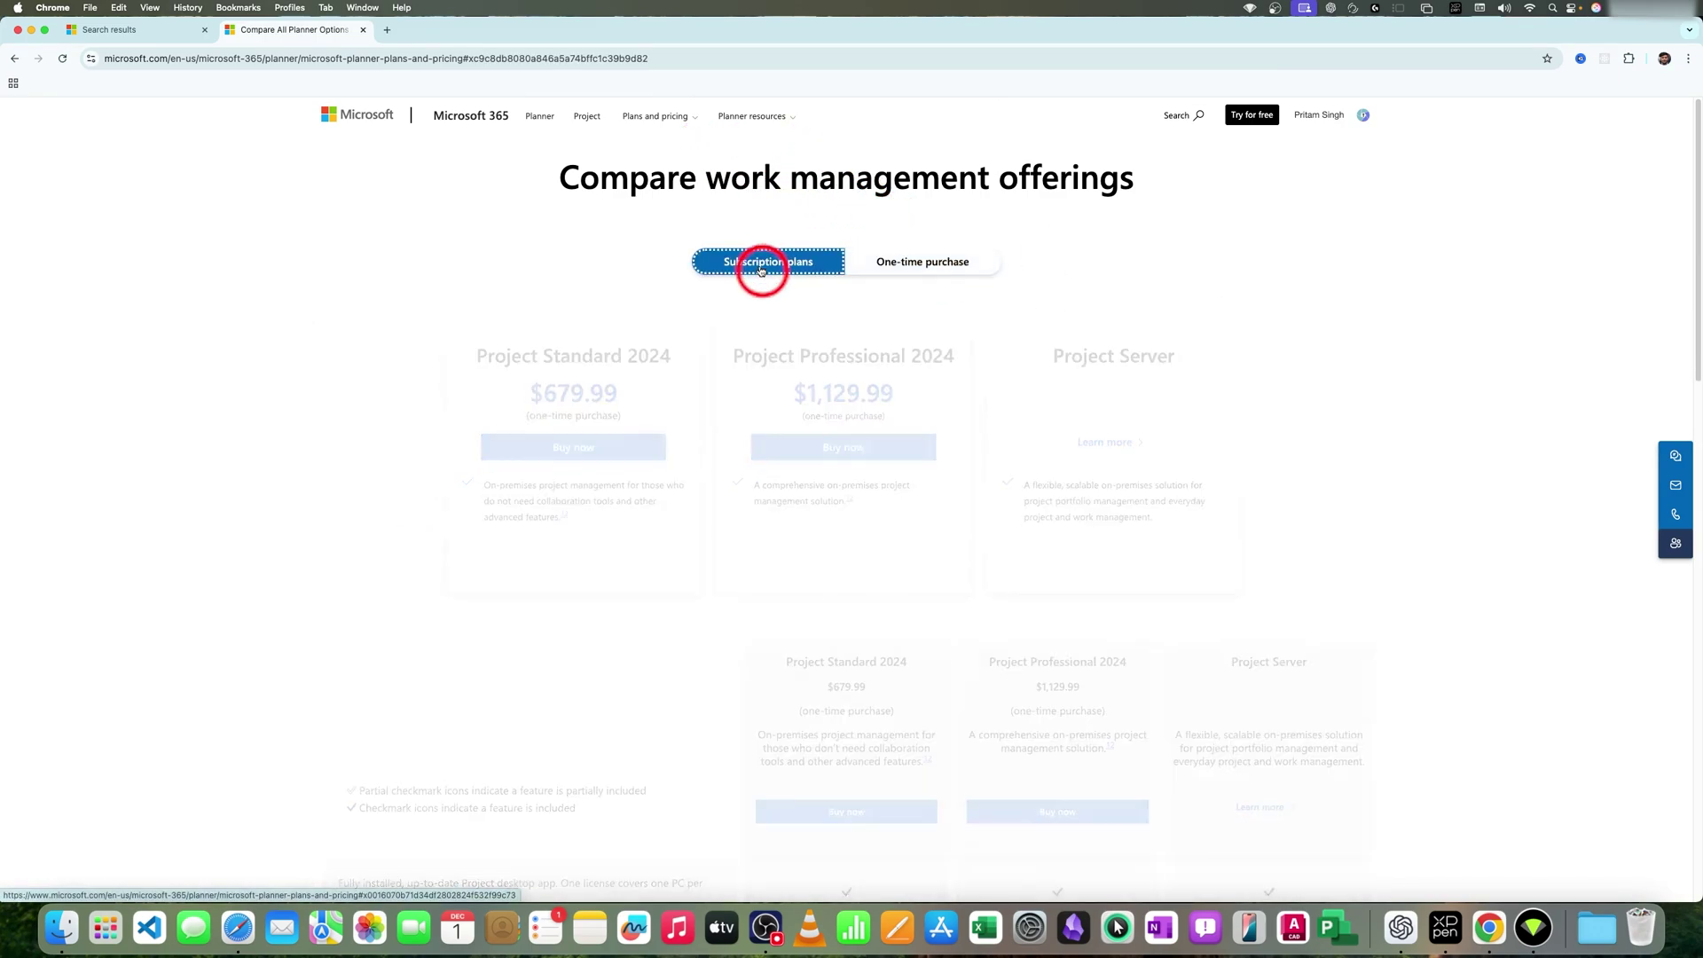
pyautogui.scroll(-2, 621, 444)
pyautogui.scroll(-1, 585, 494)
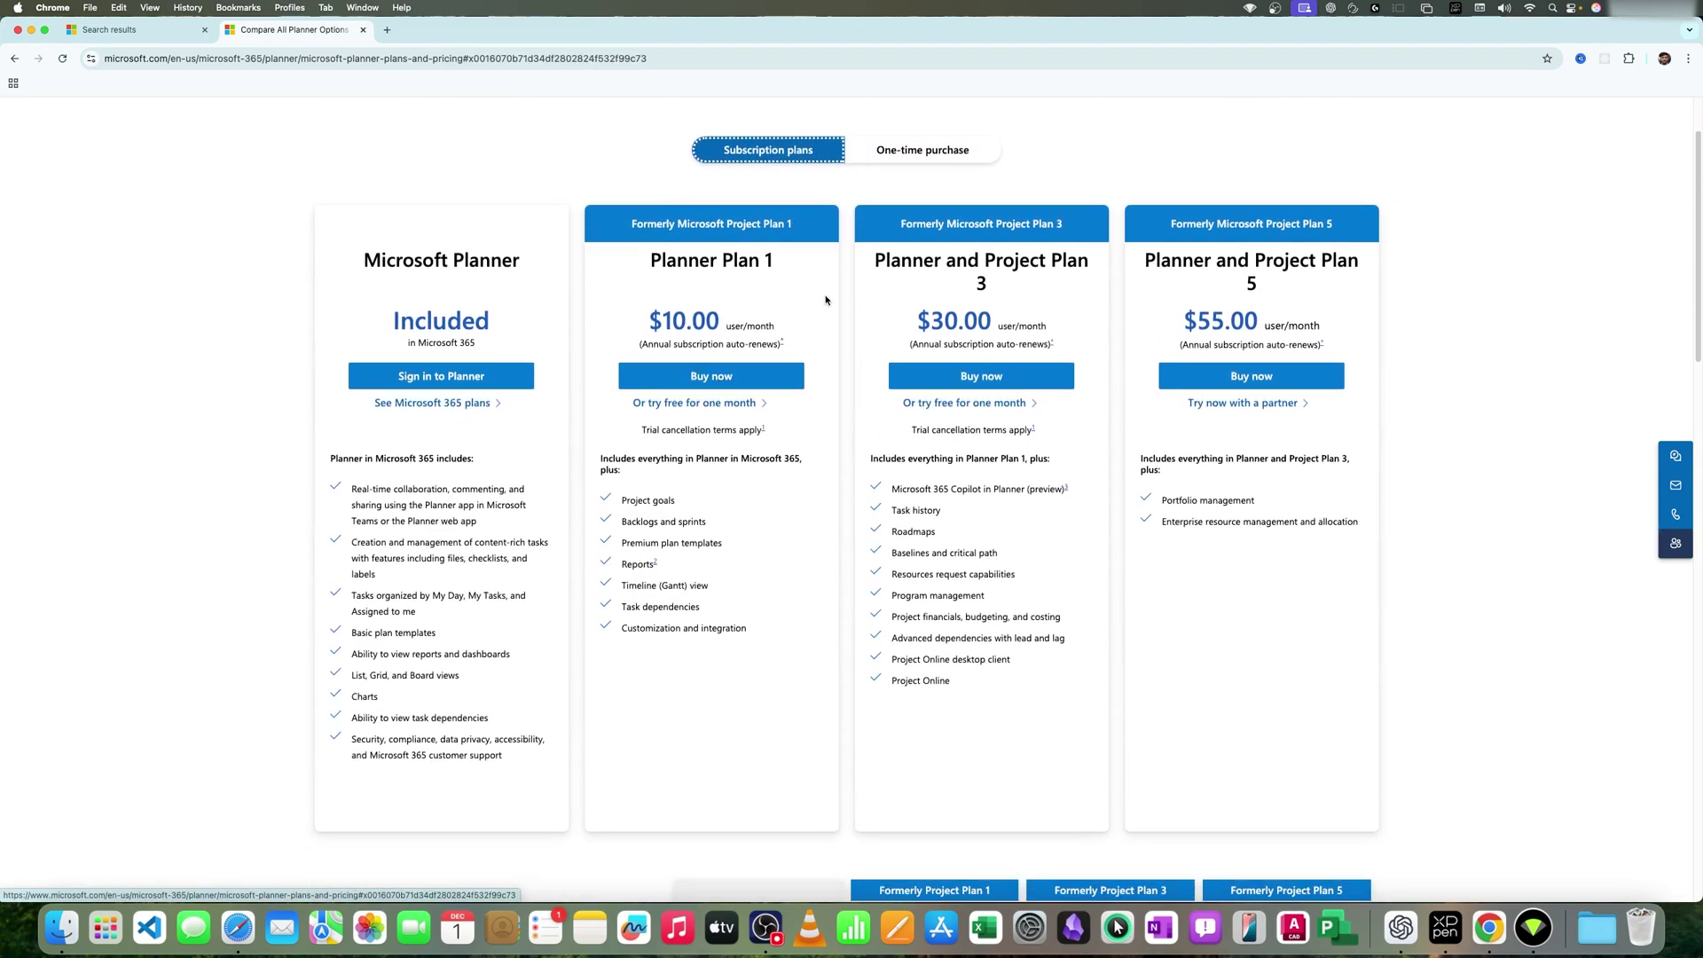
pyautogui.scroll(-1, 825, 300)
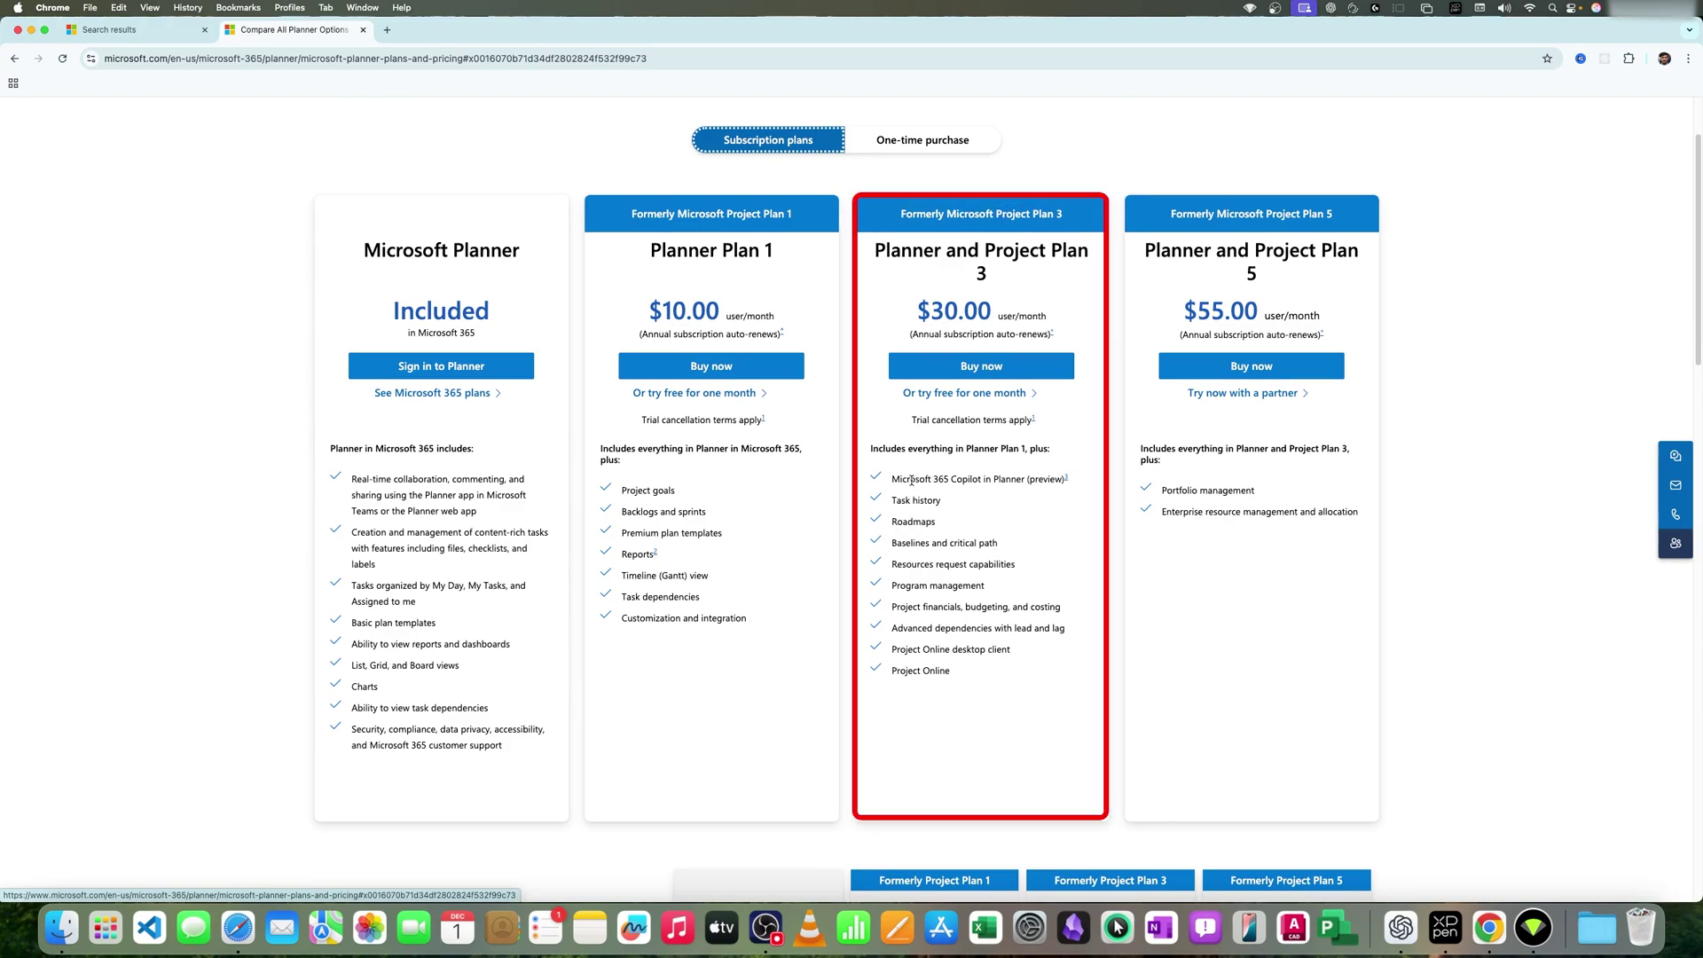
pyautogui.moveTo(911, 479); pyautogui.dragTo(1024, 480)
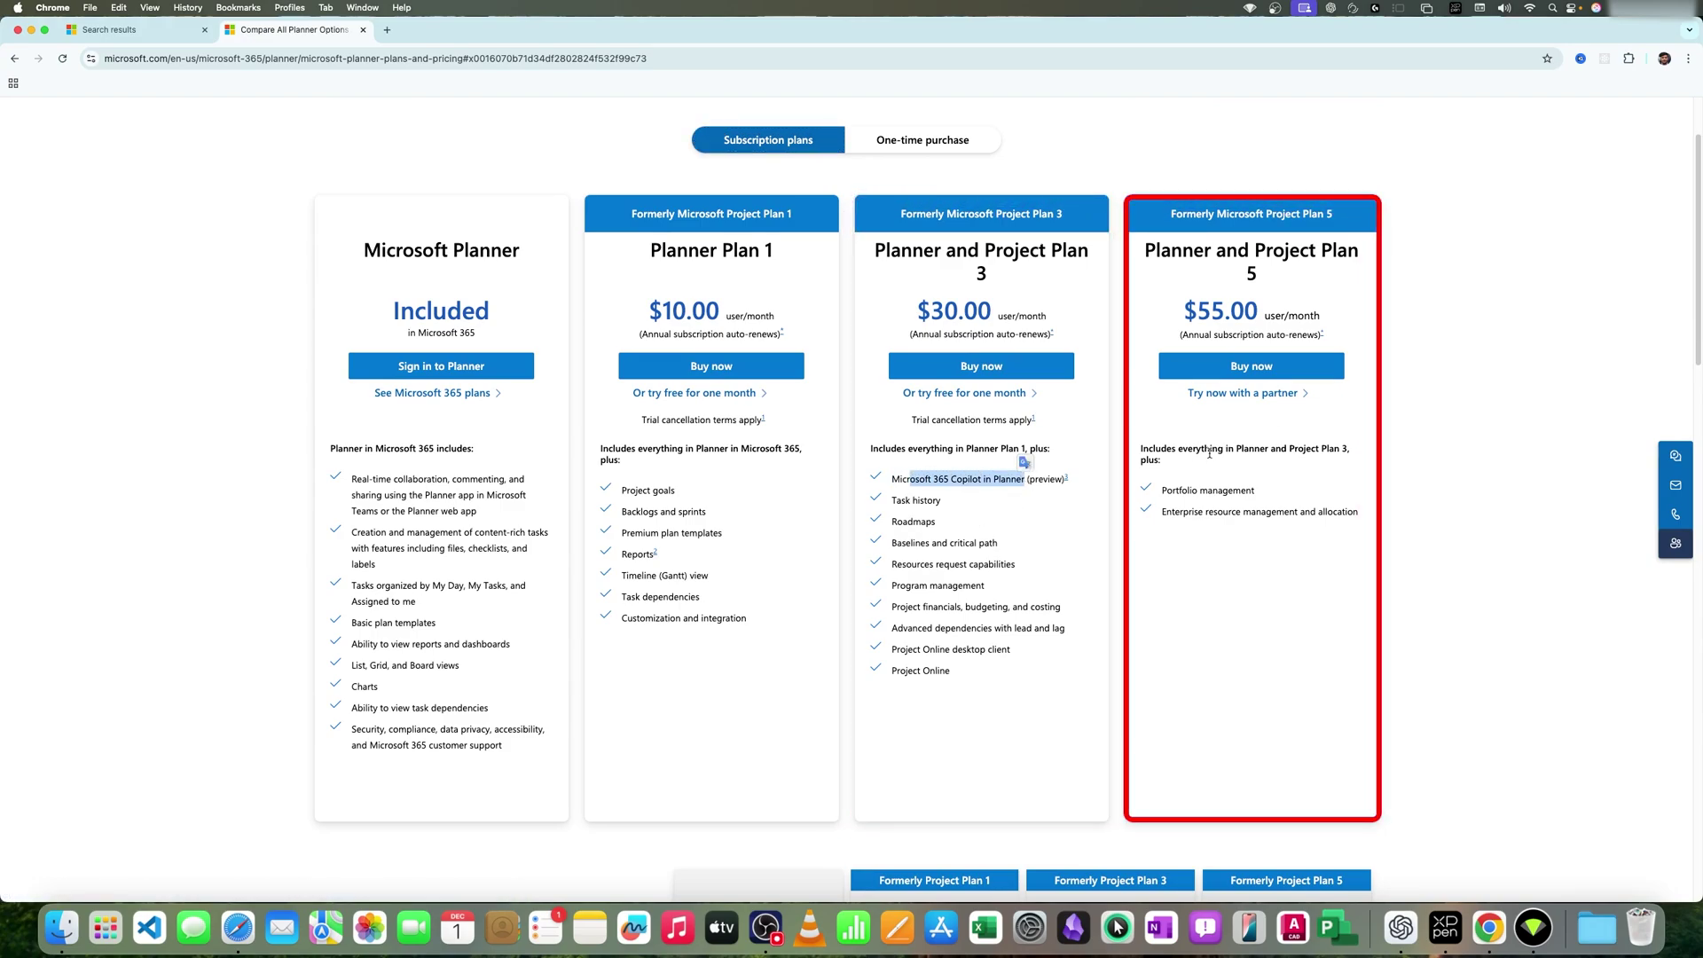
pyautogui.tripleClick(1187, 488)
# - Compare the one-time purchase plans, then return to the Planner subscription plans
pyautogui.click(922, 142)
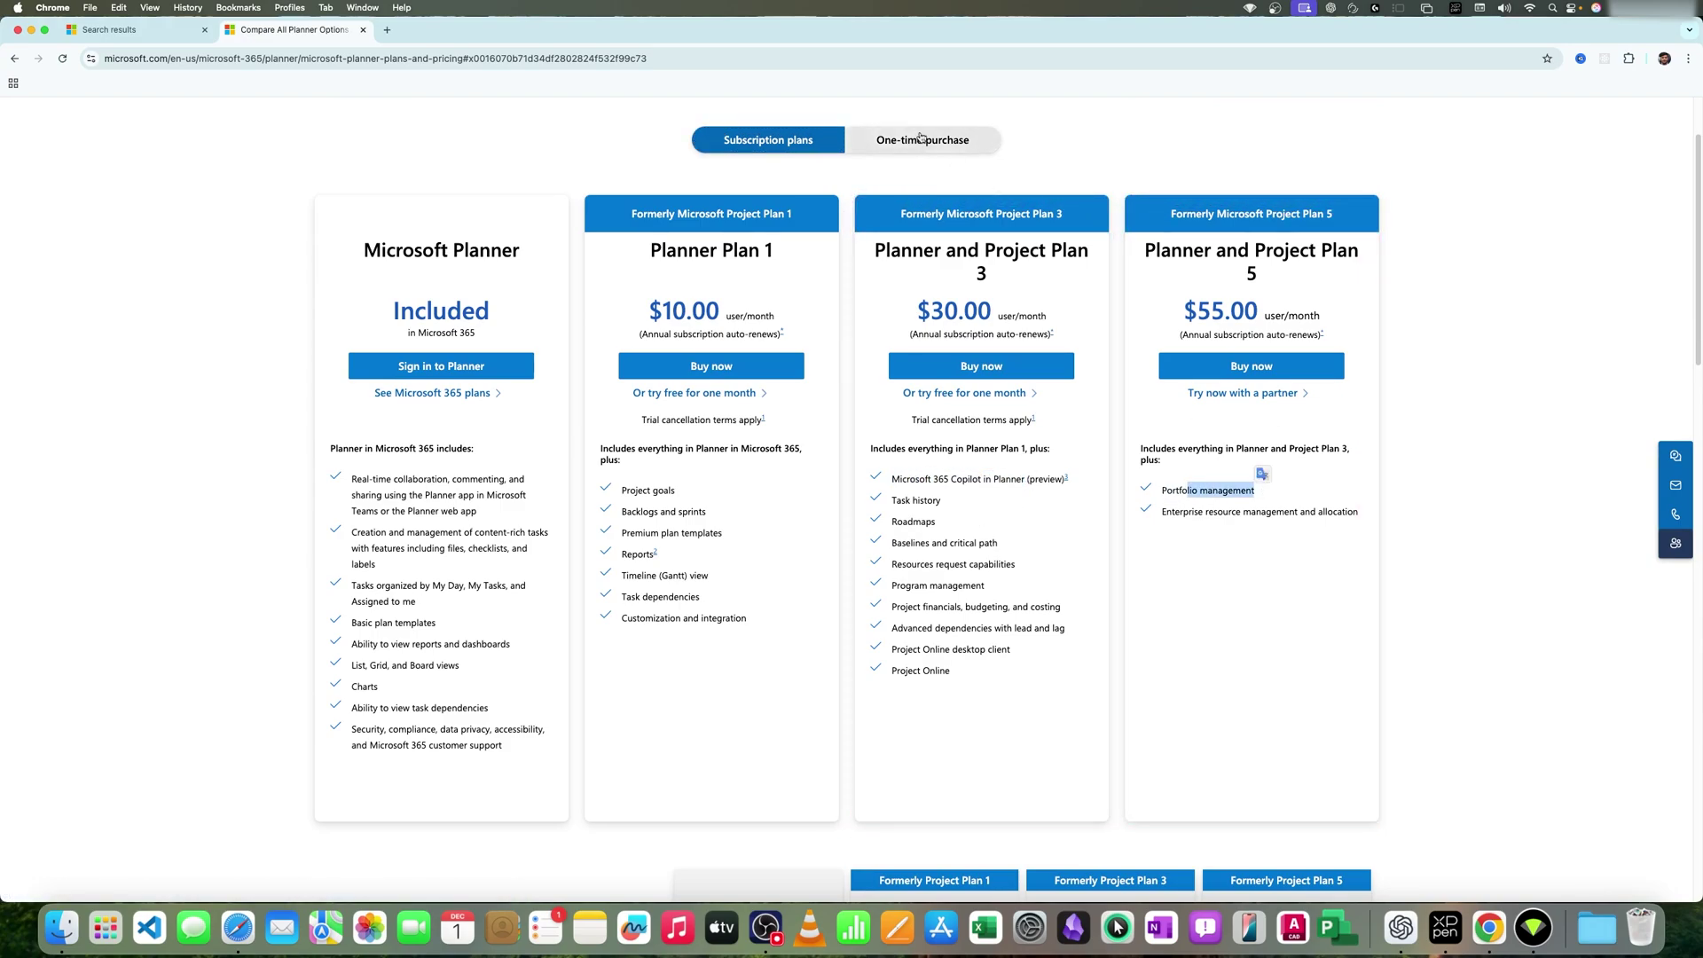
pyautogui.scroll(-5, 1083, 517)
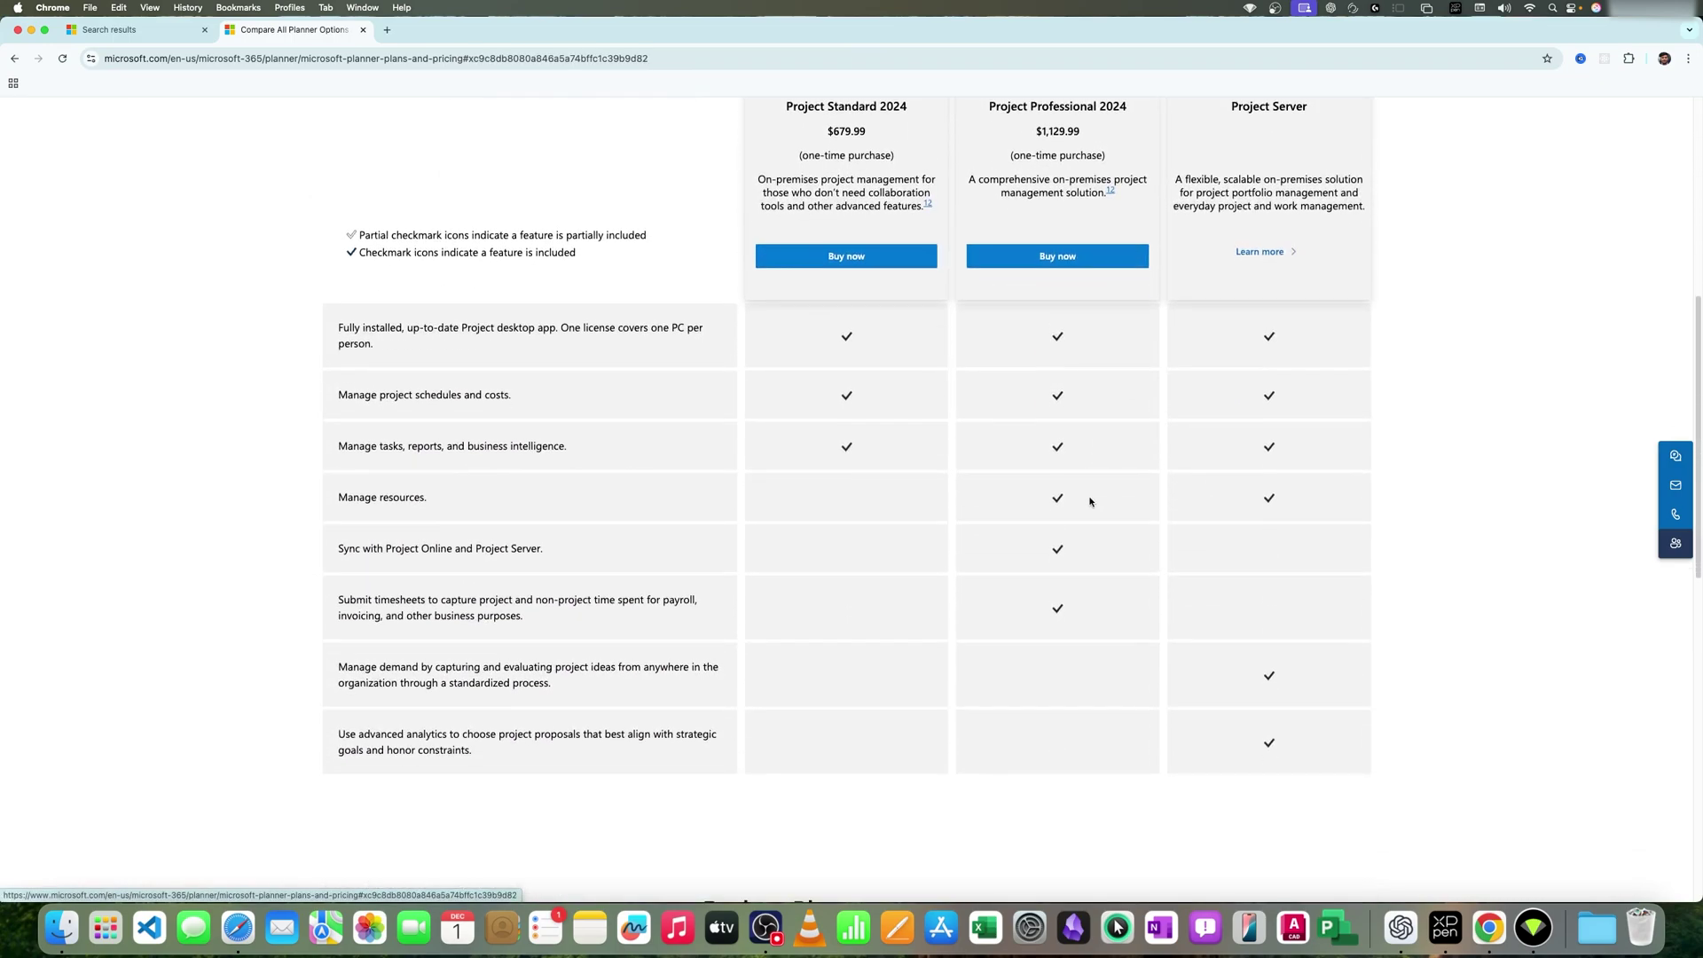
pyautogui.scroll(1, 1090, 395)
pyautogui.moveTo(989, 162); pyautogui.dragTo(1127, 170)
pyautogui.scroll(5, 1059, 233)
pyautogui.scroll(-5, 912, 282)
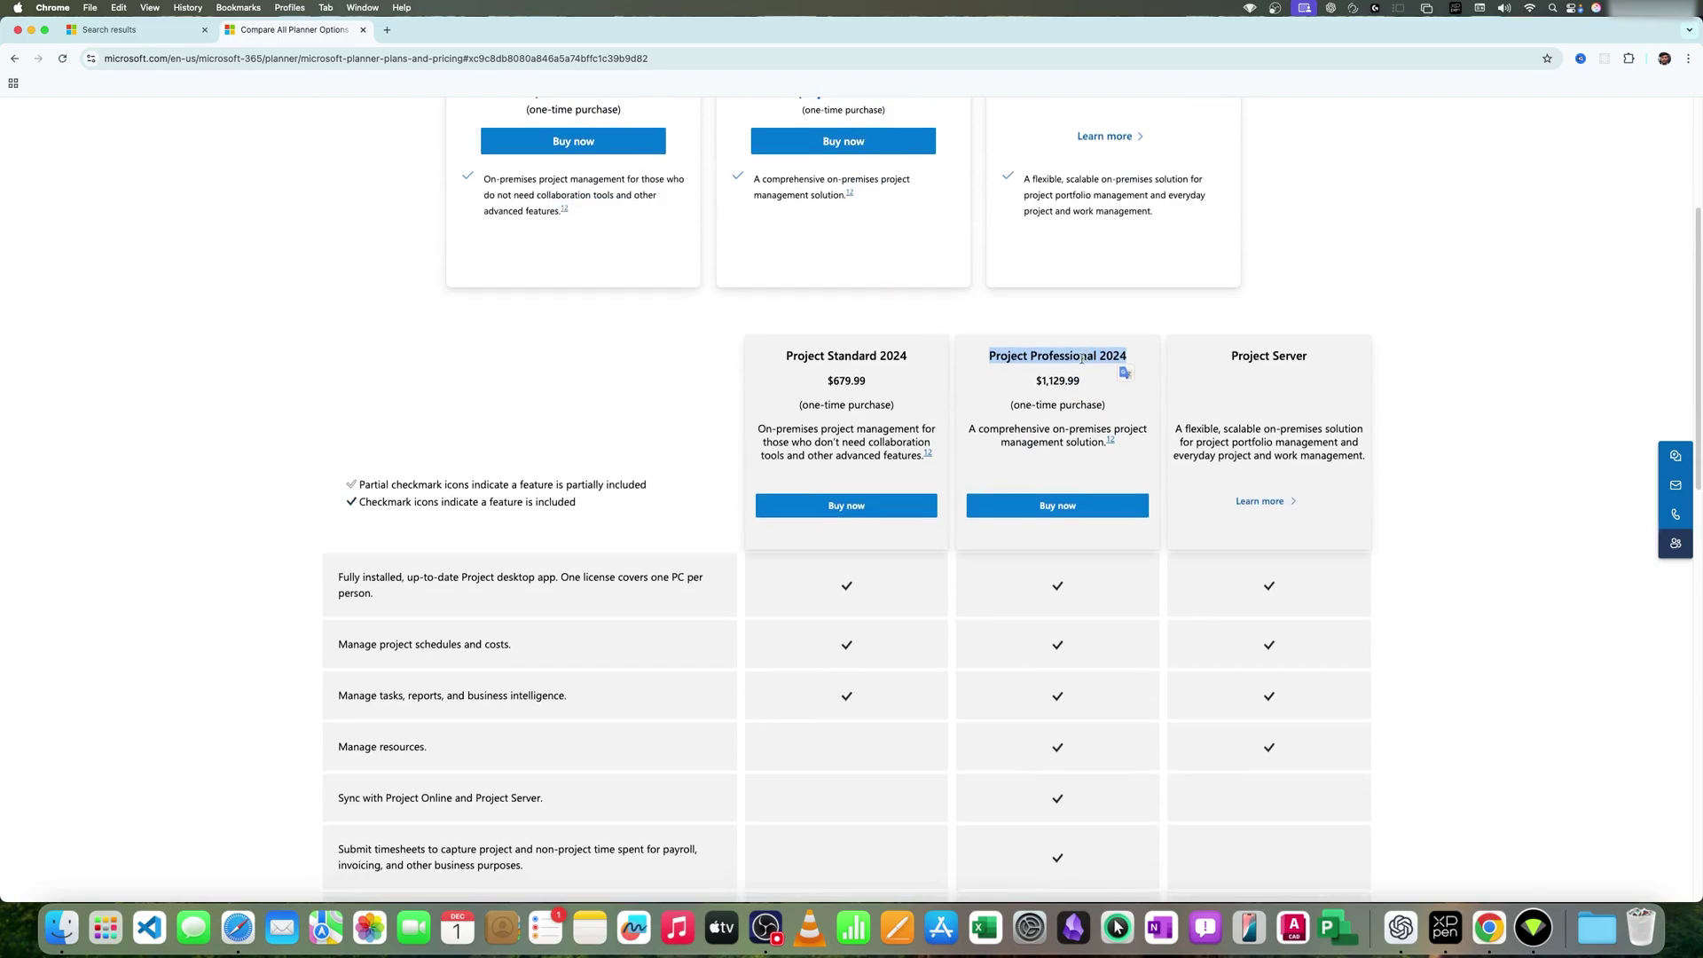
pyautogui.scroll(5, 1052, 275)
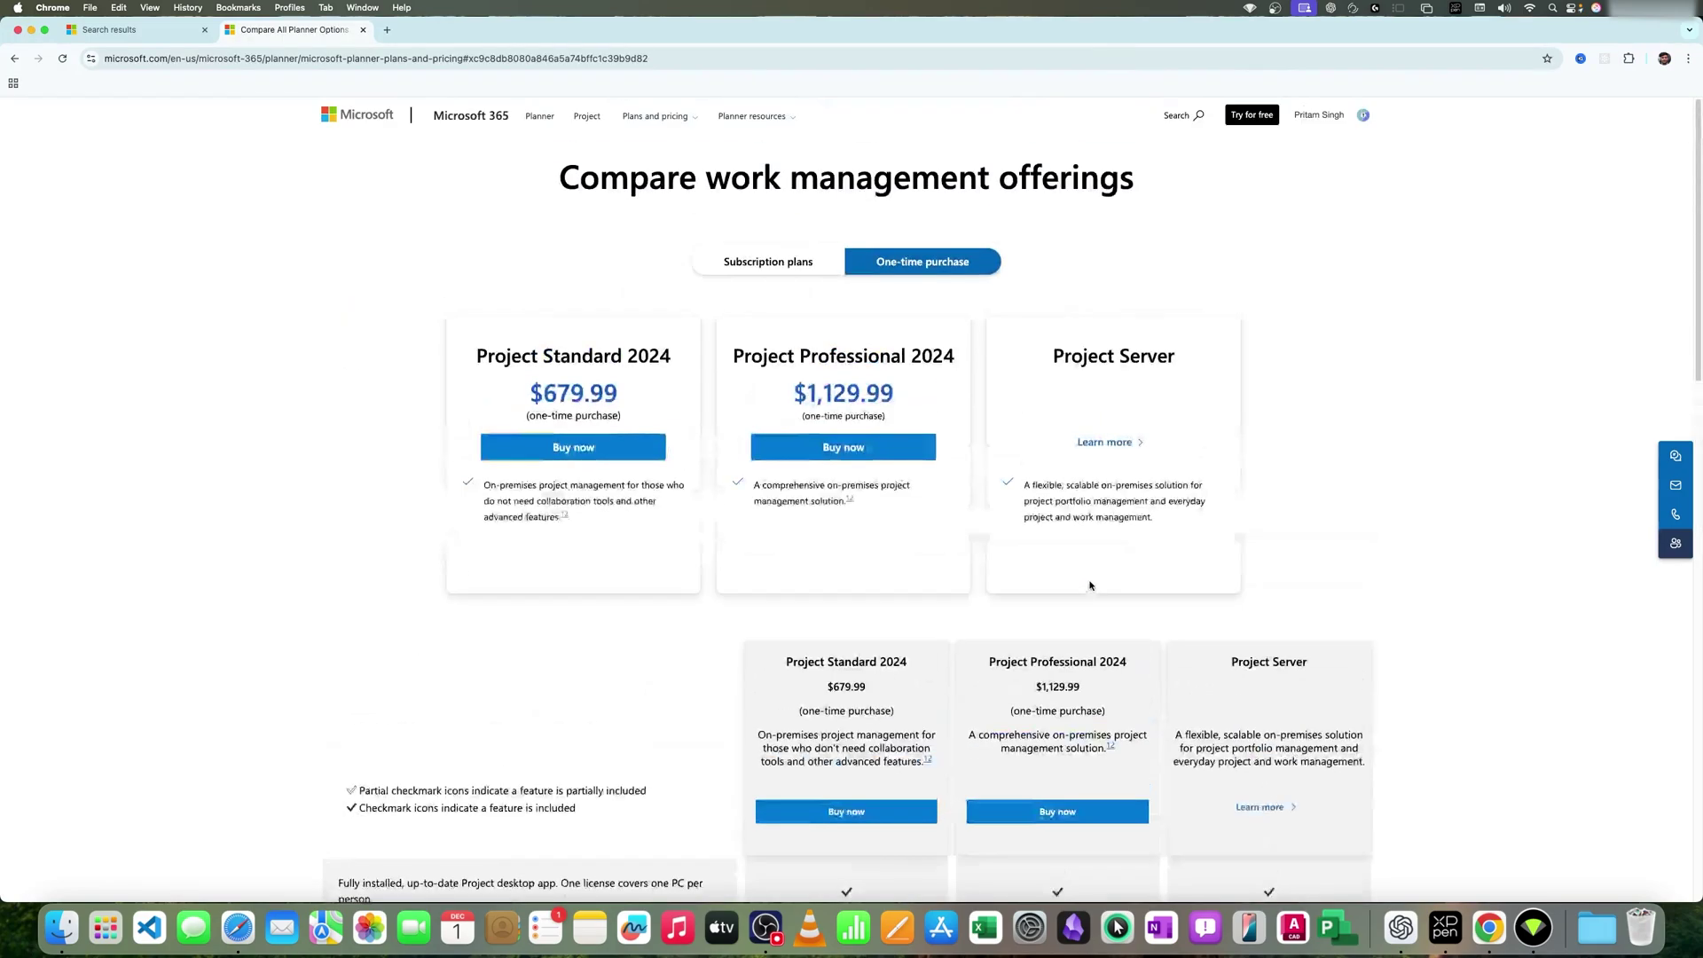
pyautogui.click(758, 266)
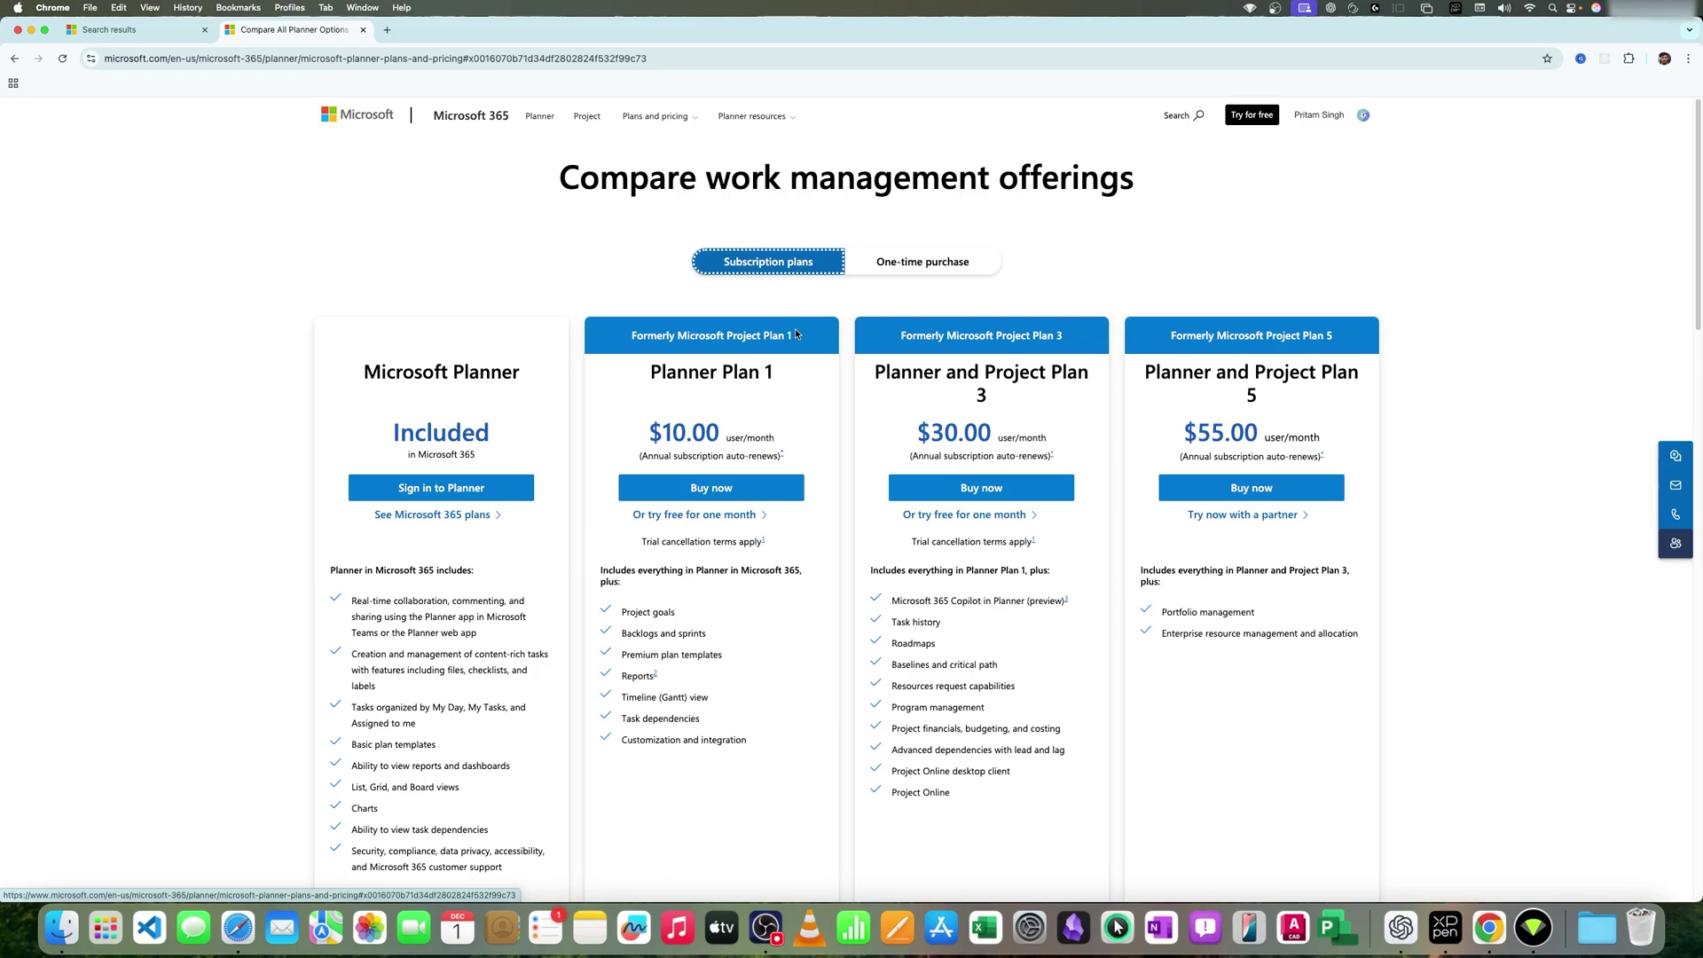
pyautogui.scroll(-4, 971, 381)
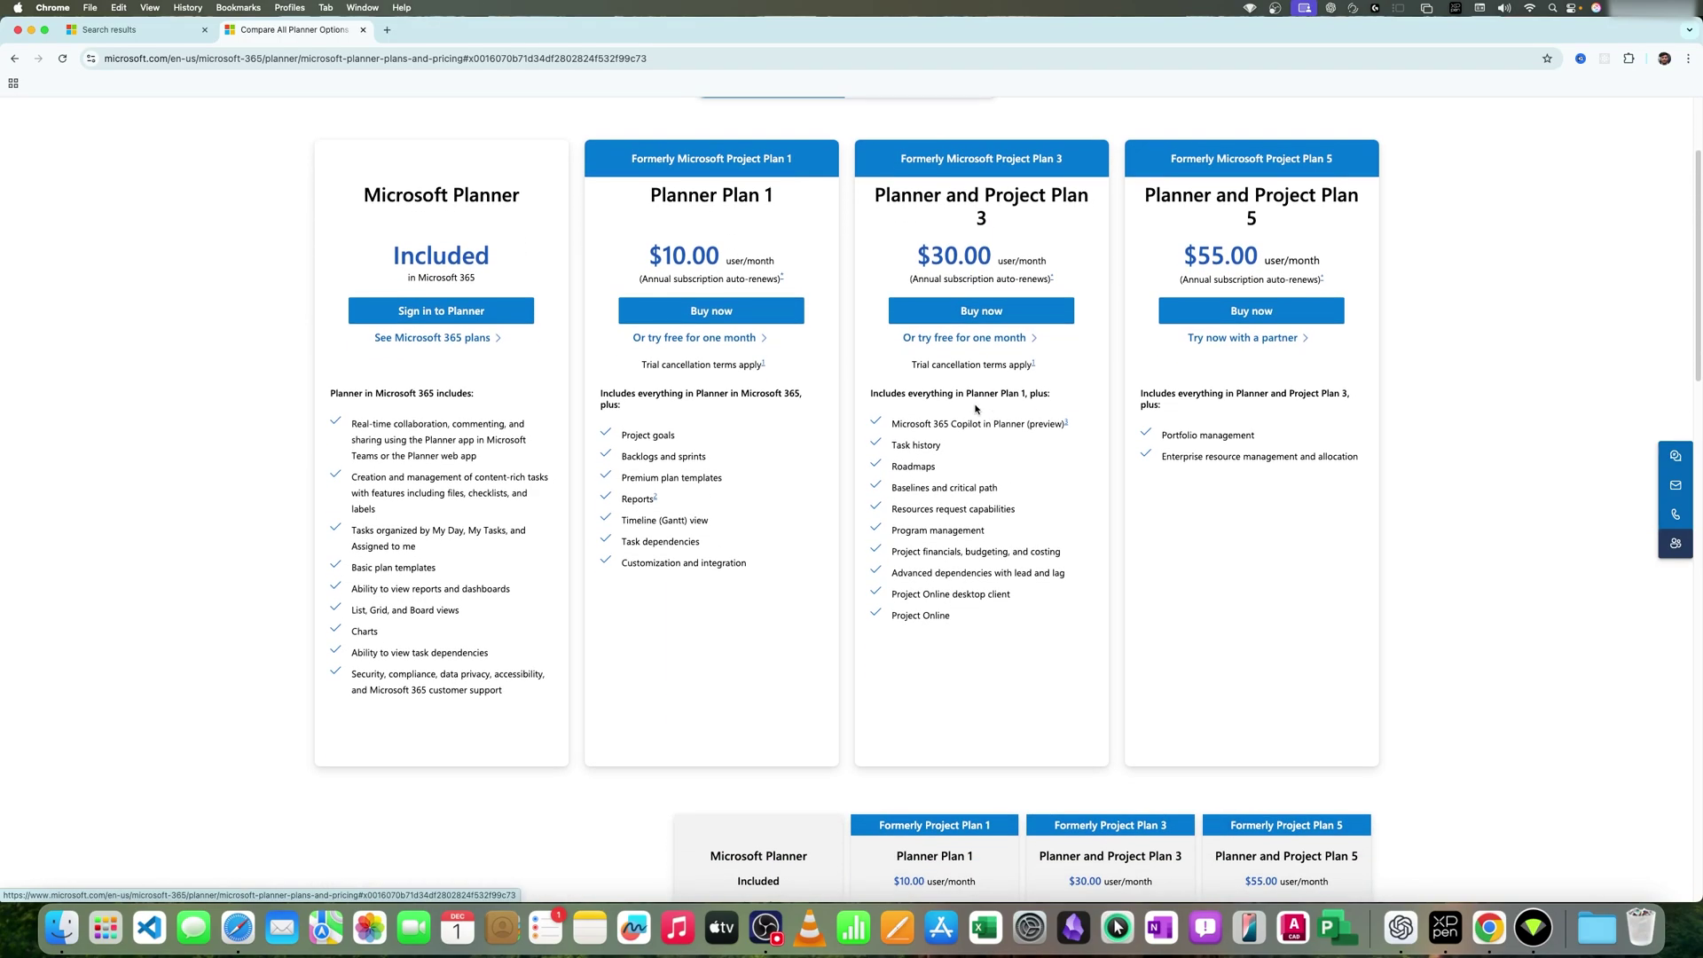
pyautogui.scroll(-1, 976, 408)
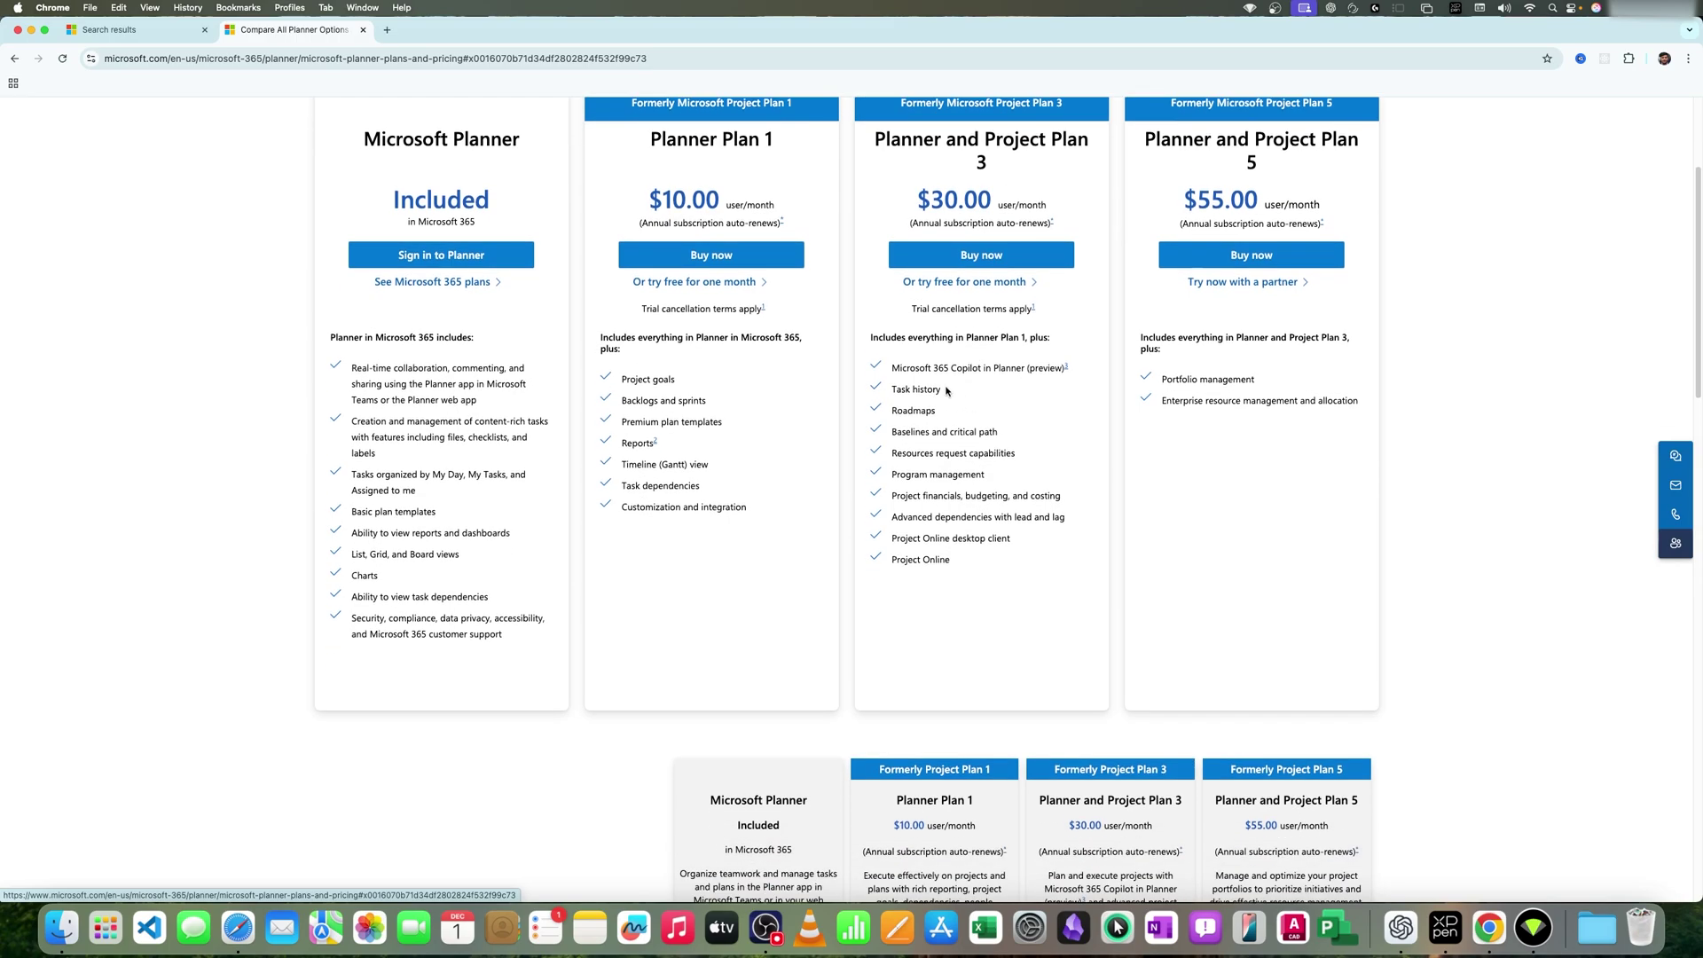
pyautogui.scroll(2, 947, 480)
# - Recheck a one-time purchase feature line, then settle on the Planner subscription plan cards
pyautogui.click(905, 130)
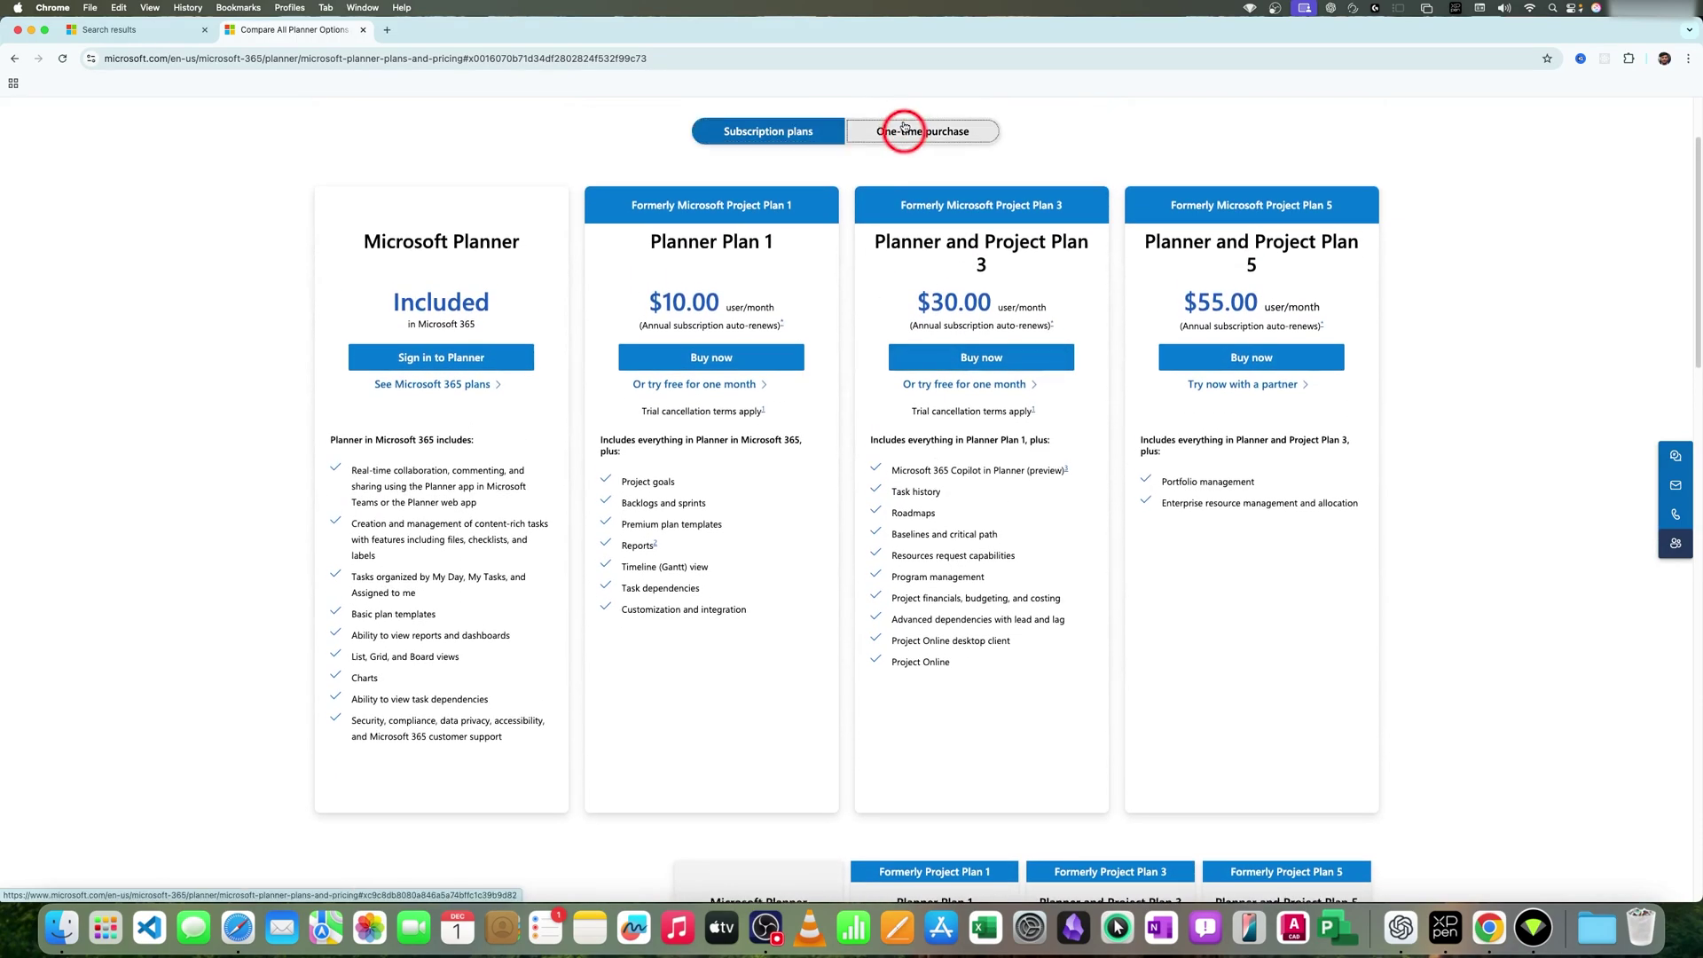
pyautogui.scroll(-5, 444, 514)
pyautogui.moveTo(355, 437); pyautogui.dragTo(670, 450)
pyautogui.click(459, 541)
pyautogui.scroll(5, 739, 562)
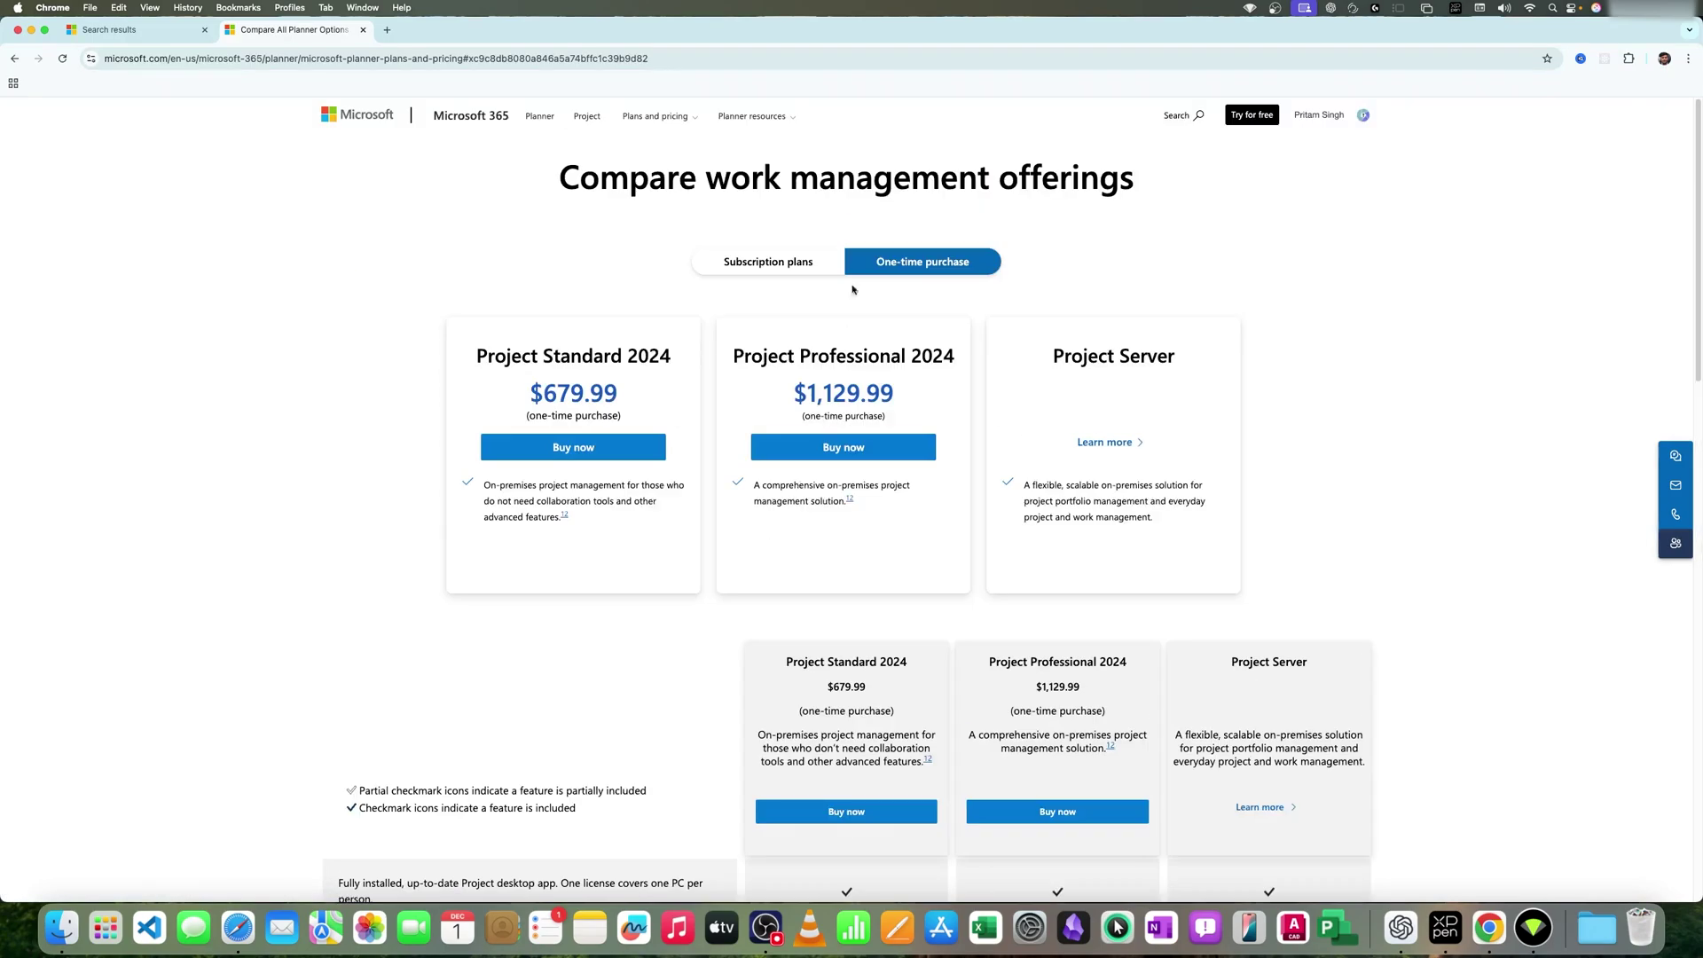
pyautogui.click(785, 262)
pyautogui.scroll(-2, 912, 467)
pyautogui.scroll(-2, 913, 467)
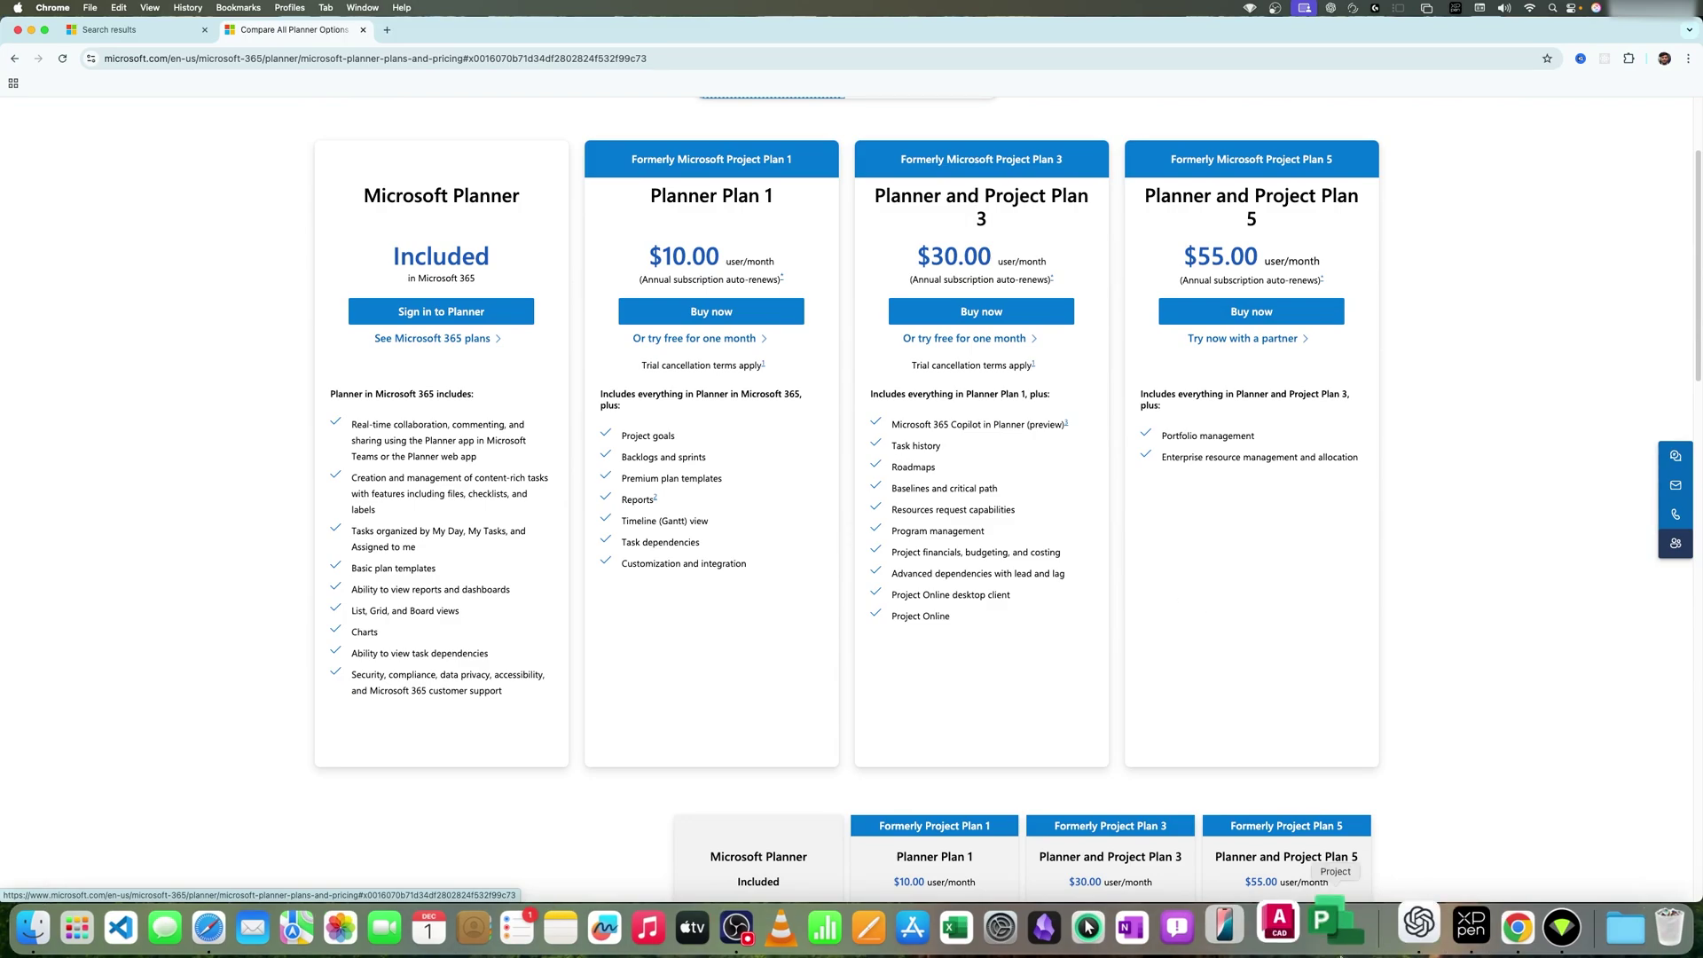
# - Quit the Project app's sign-in window and go to project.microsoft.com in a new tab
pyautogui.click(1338, 926)
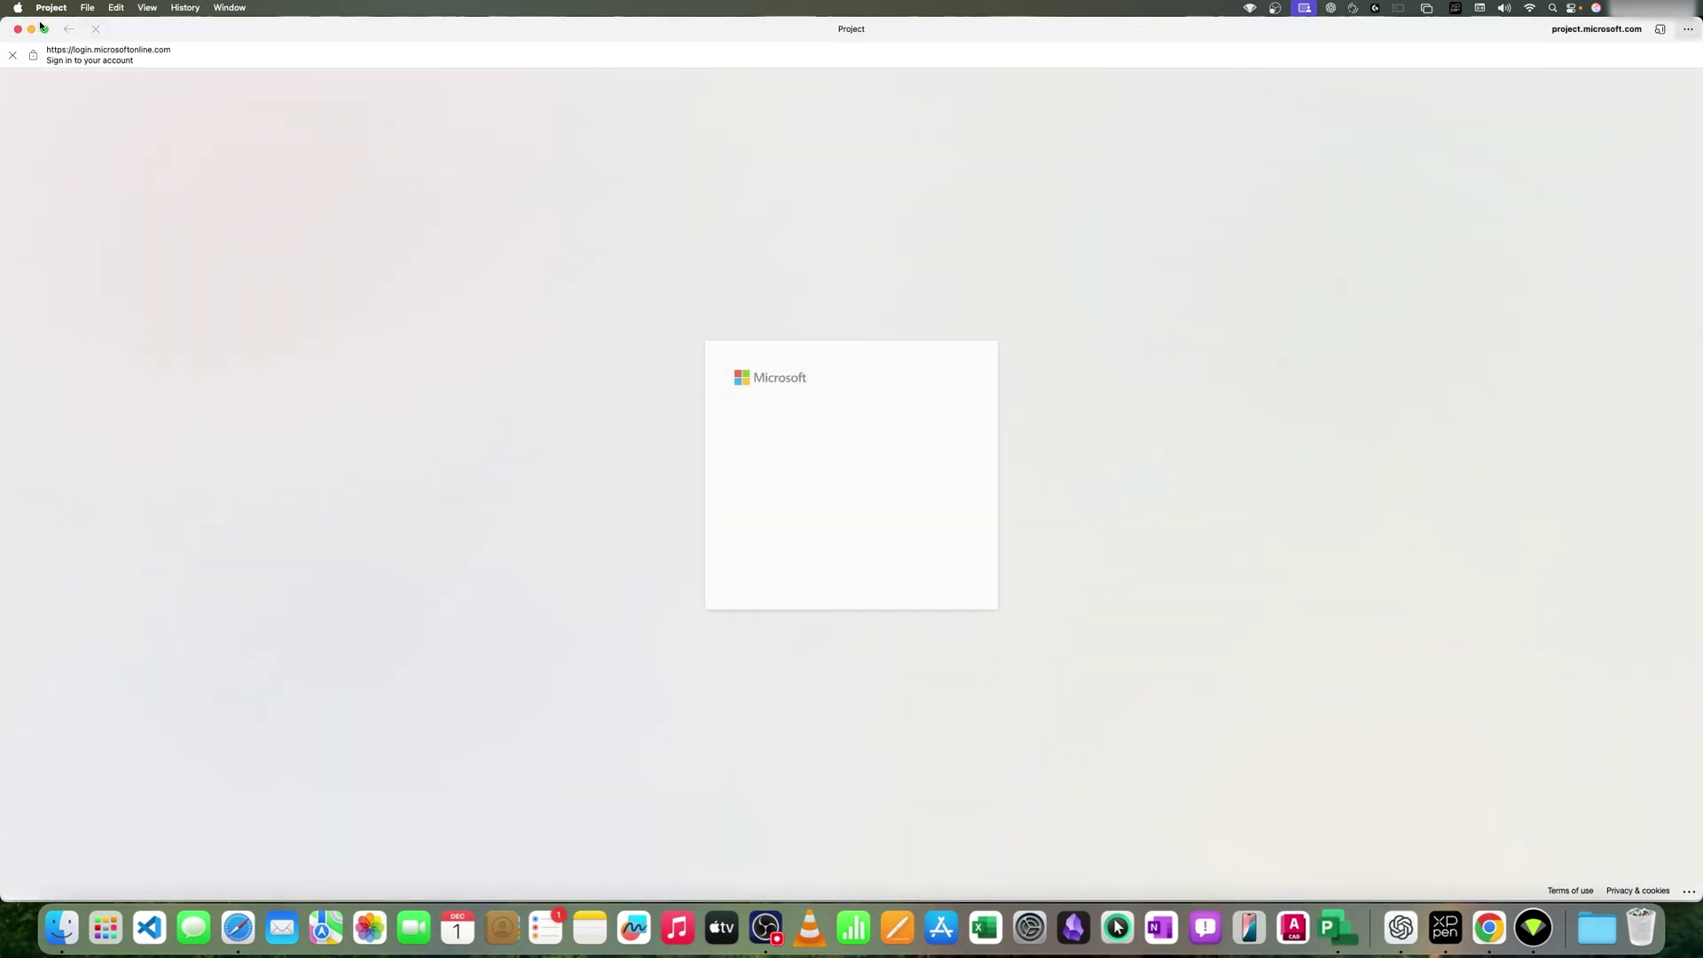
pyautogui.press('super+q')
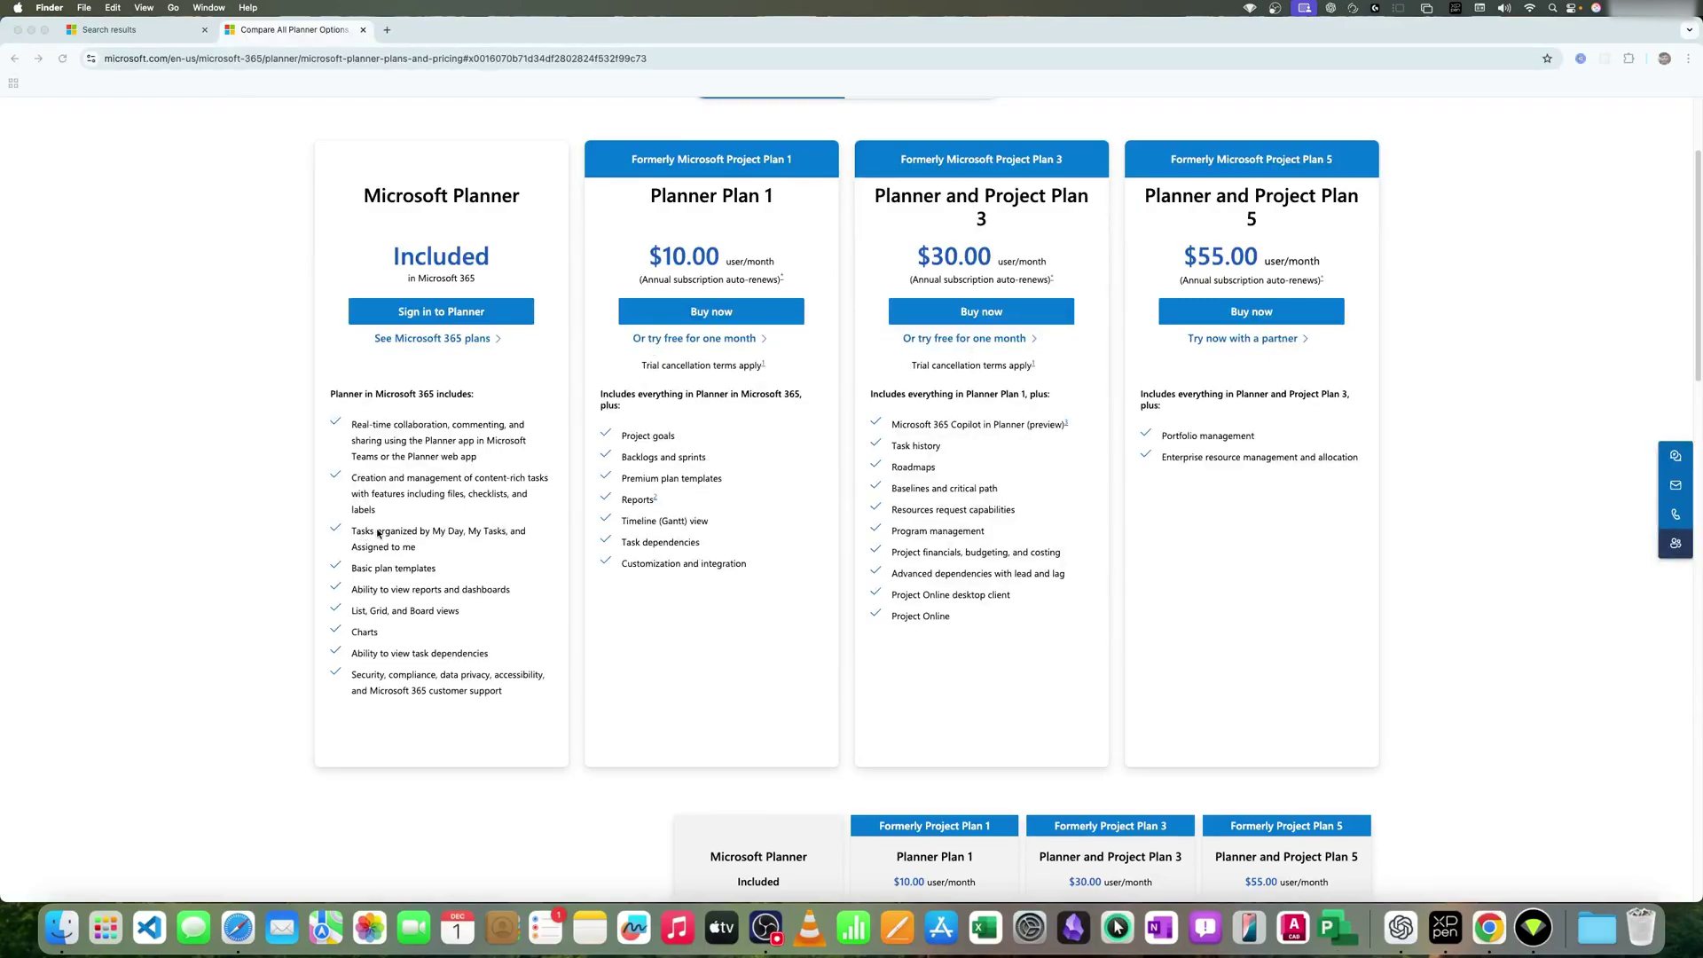
pyautogui.click(387, 30)
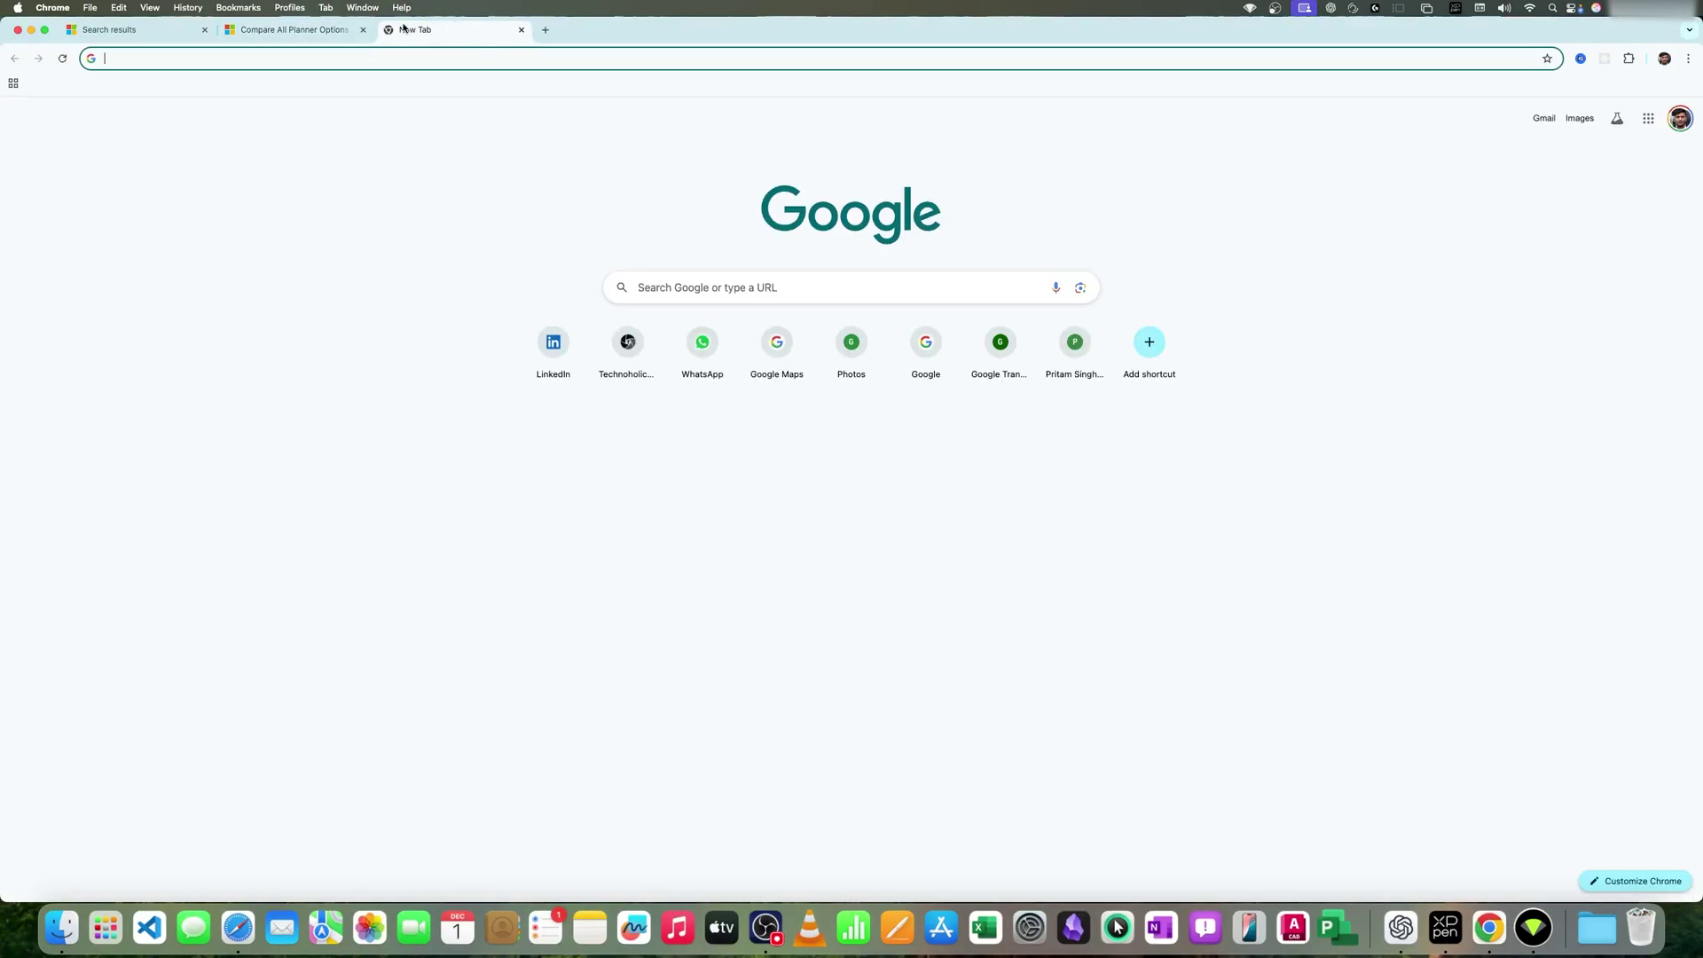
pyautogui.write('pro')
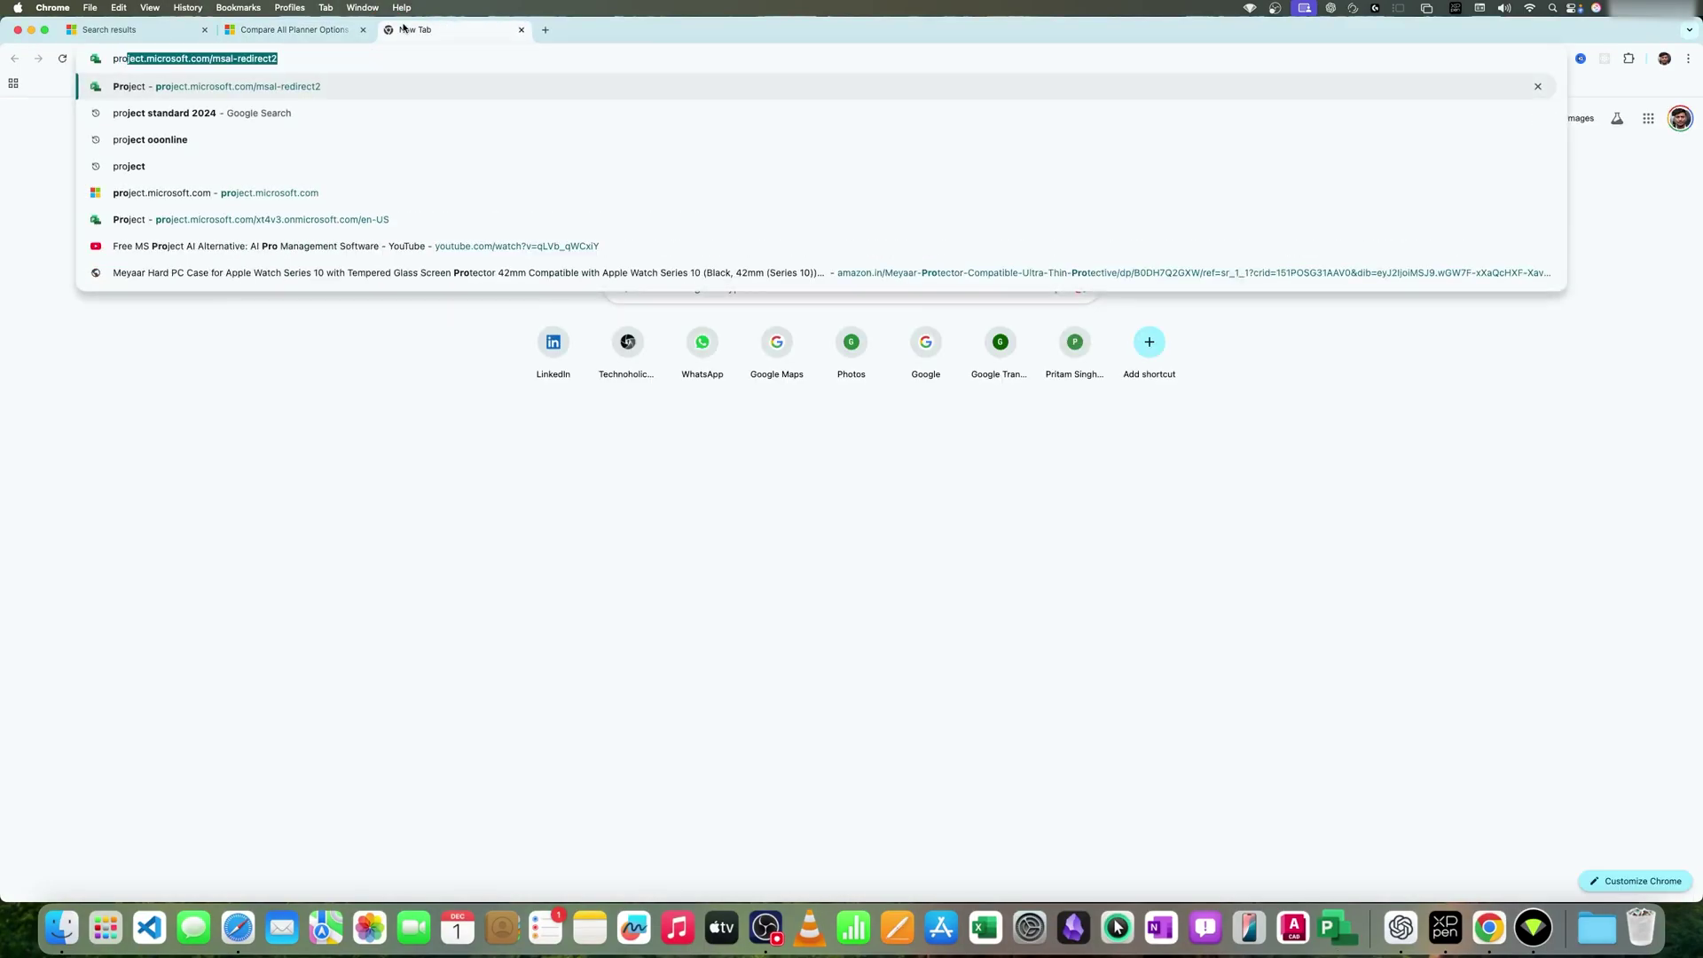
pyautogui.press('Right')
pyautogui.press('BackSpace')
pyautogui.press('BackSpace')
pyautogui.press('BackSpace')
pyautogui.press('BackSpace')
pyautogui.press('BackSpace')
pyautogui.press('BackSpace')
pyautogui.press('BackSpace')
pyautogui.press('BackSpace')
pyautogui.press('BackSpace')
pyautogui.press('BackSpace')
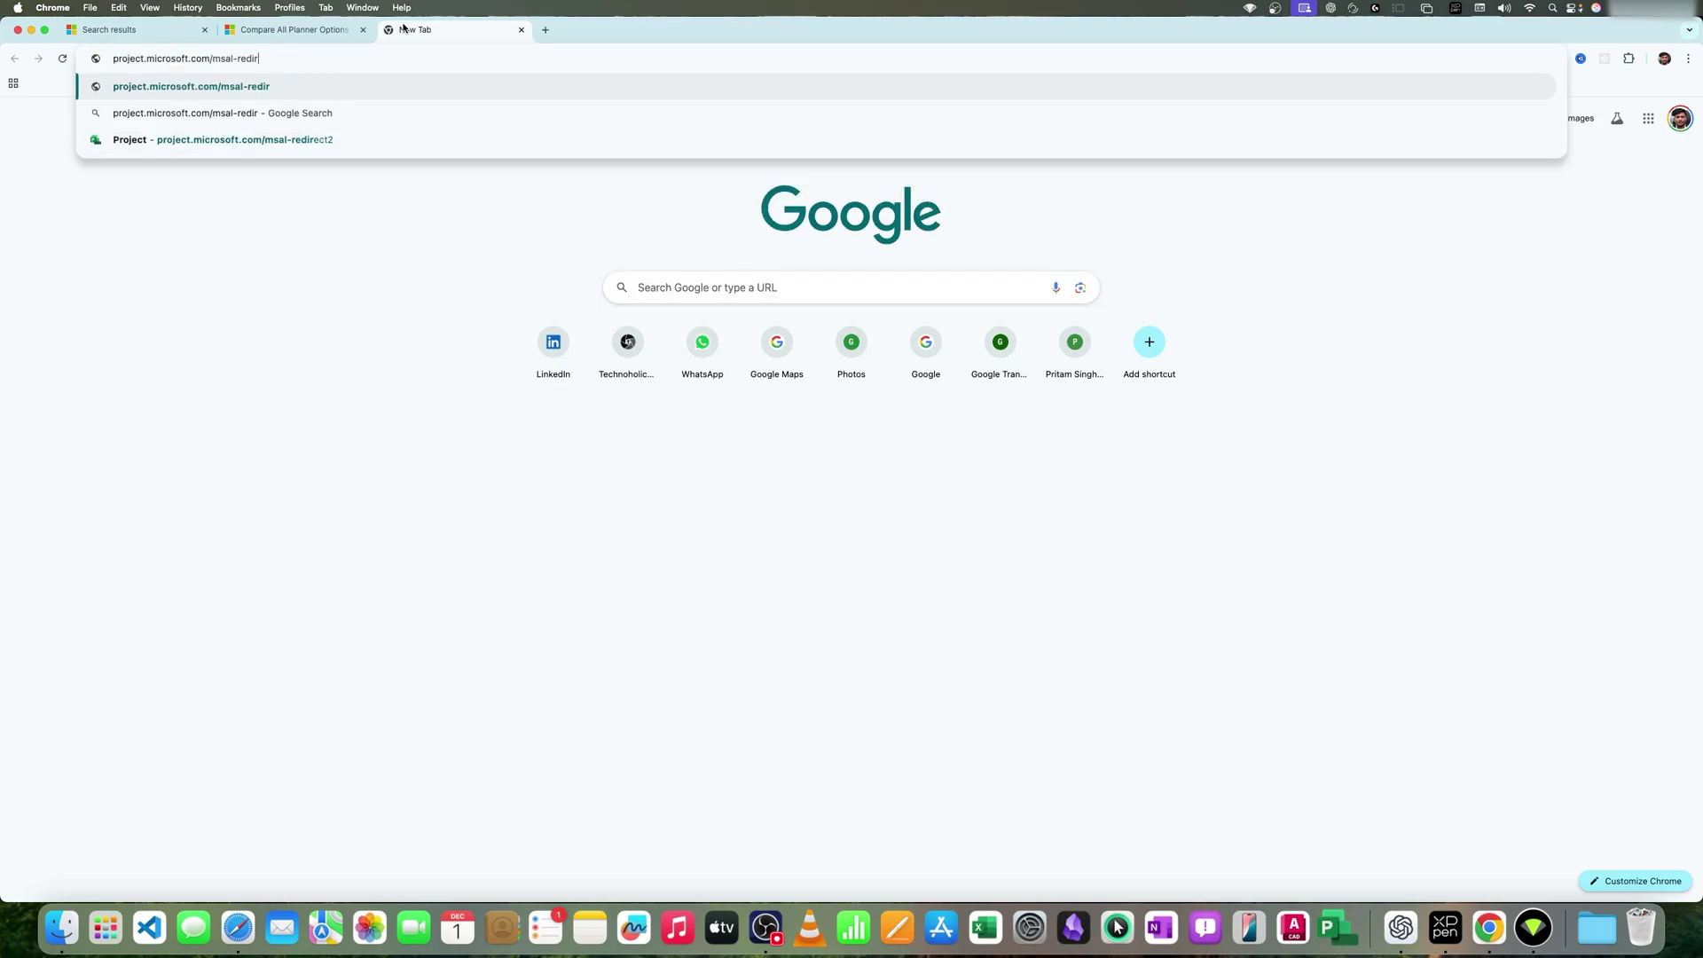
pyautogui.press('BackSpace')
pyautogui.press('BackSpace')
pyautogui.press('BackSpace')
pyautogui.press('BackSpace')
pyautogui.press('BackSpace')
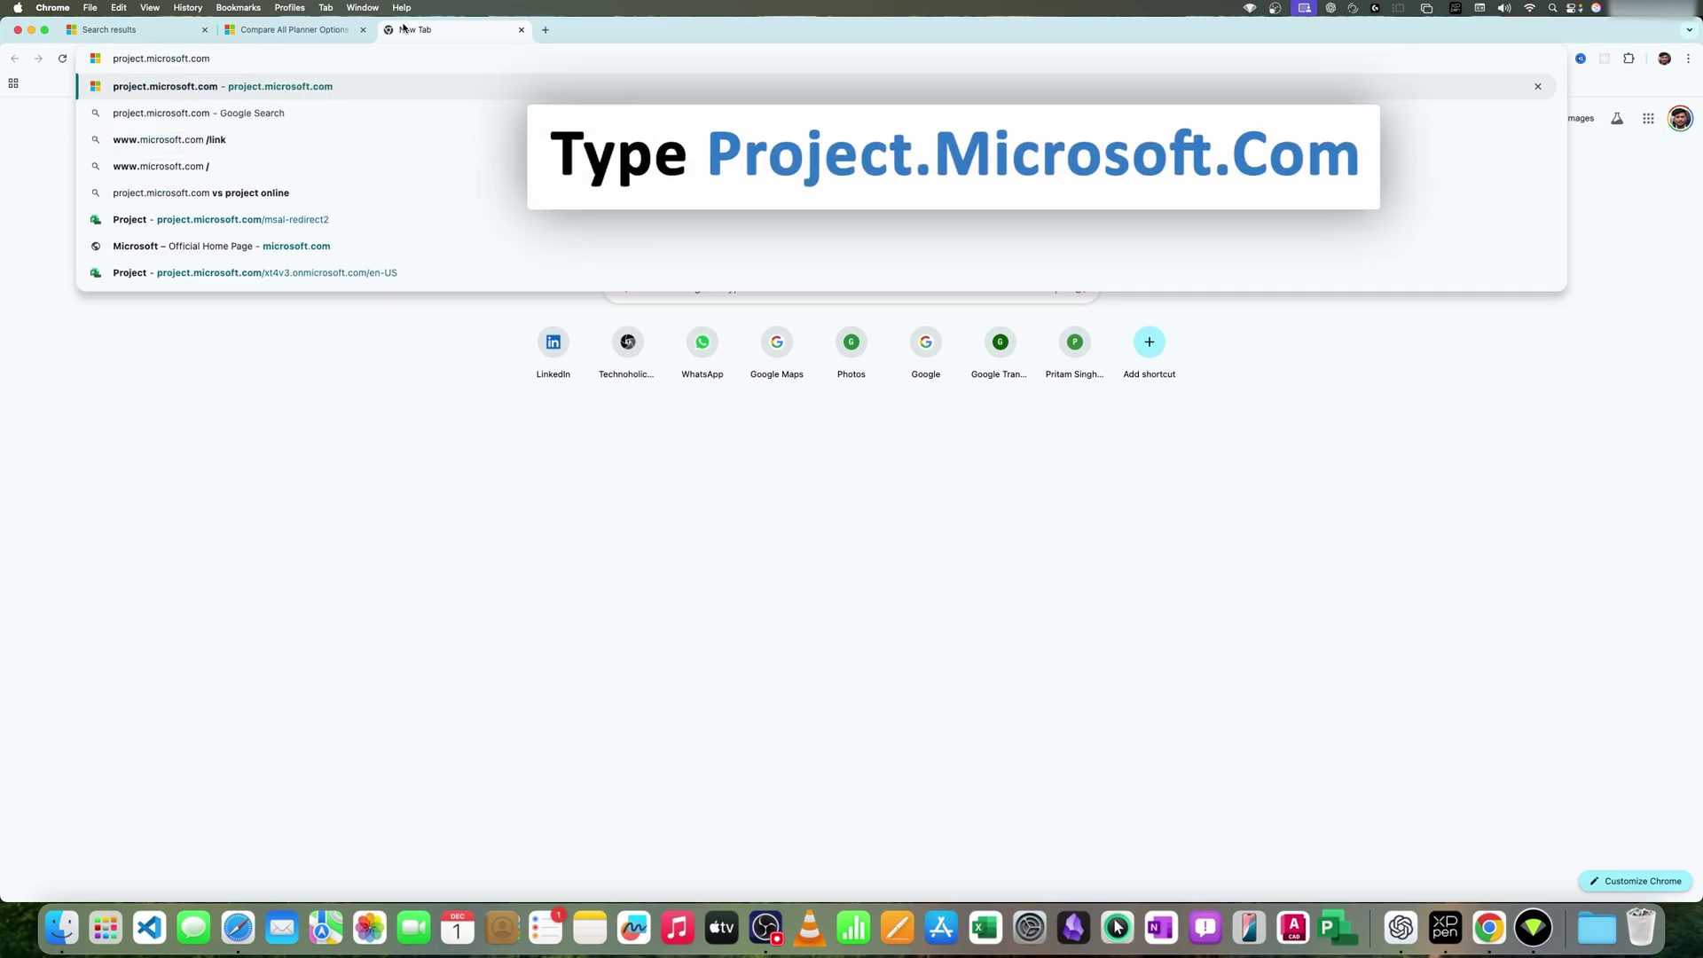
pyautogui.press('Return')
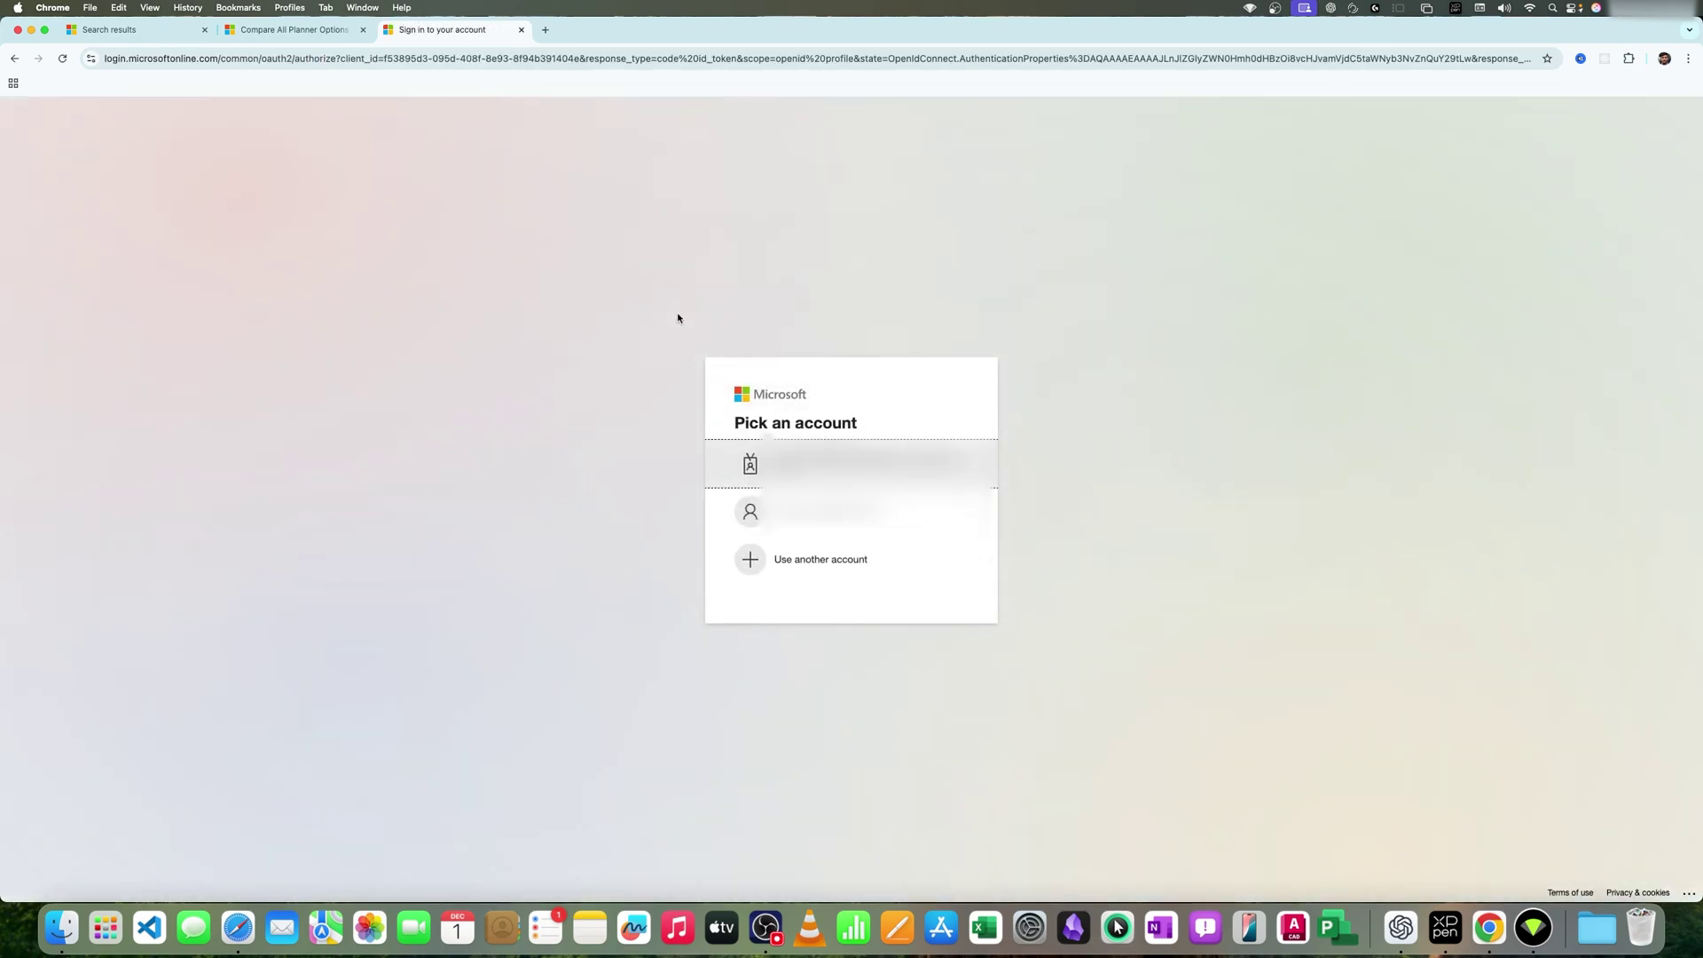
# - Sign in with the account and its password, choosing to stay signed in
pyautogui.click(836, 461)
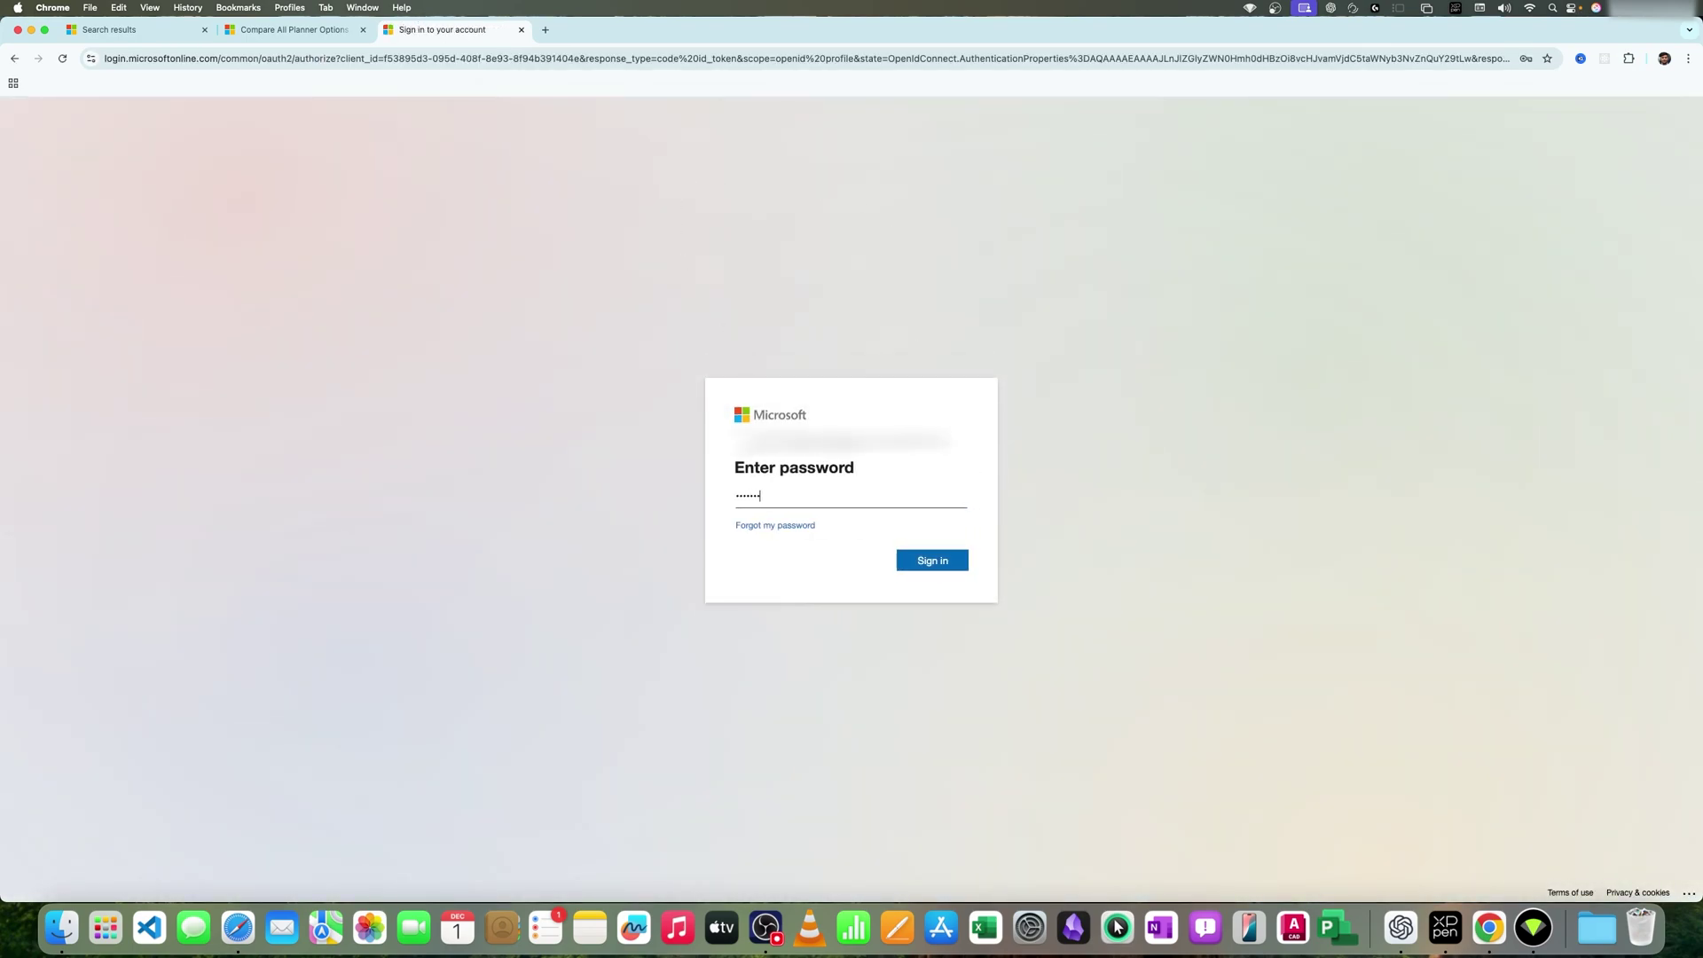
pyautogui.press('Return')
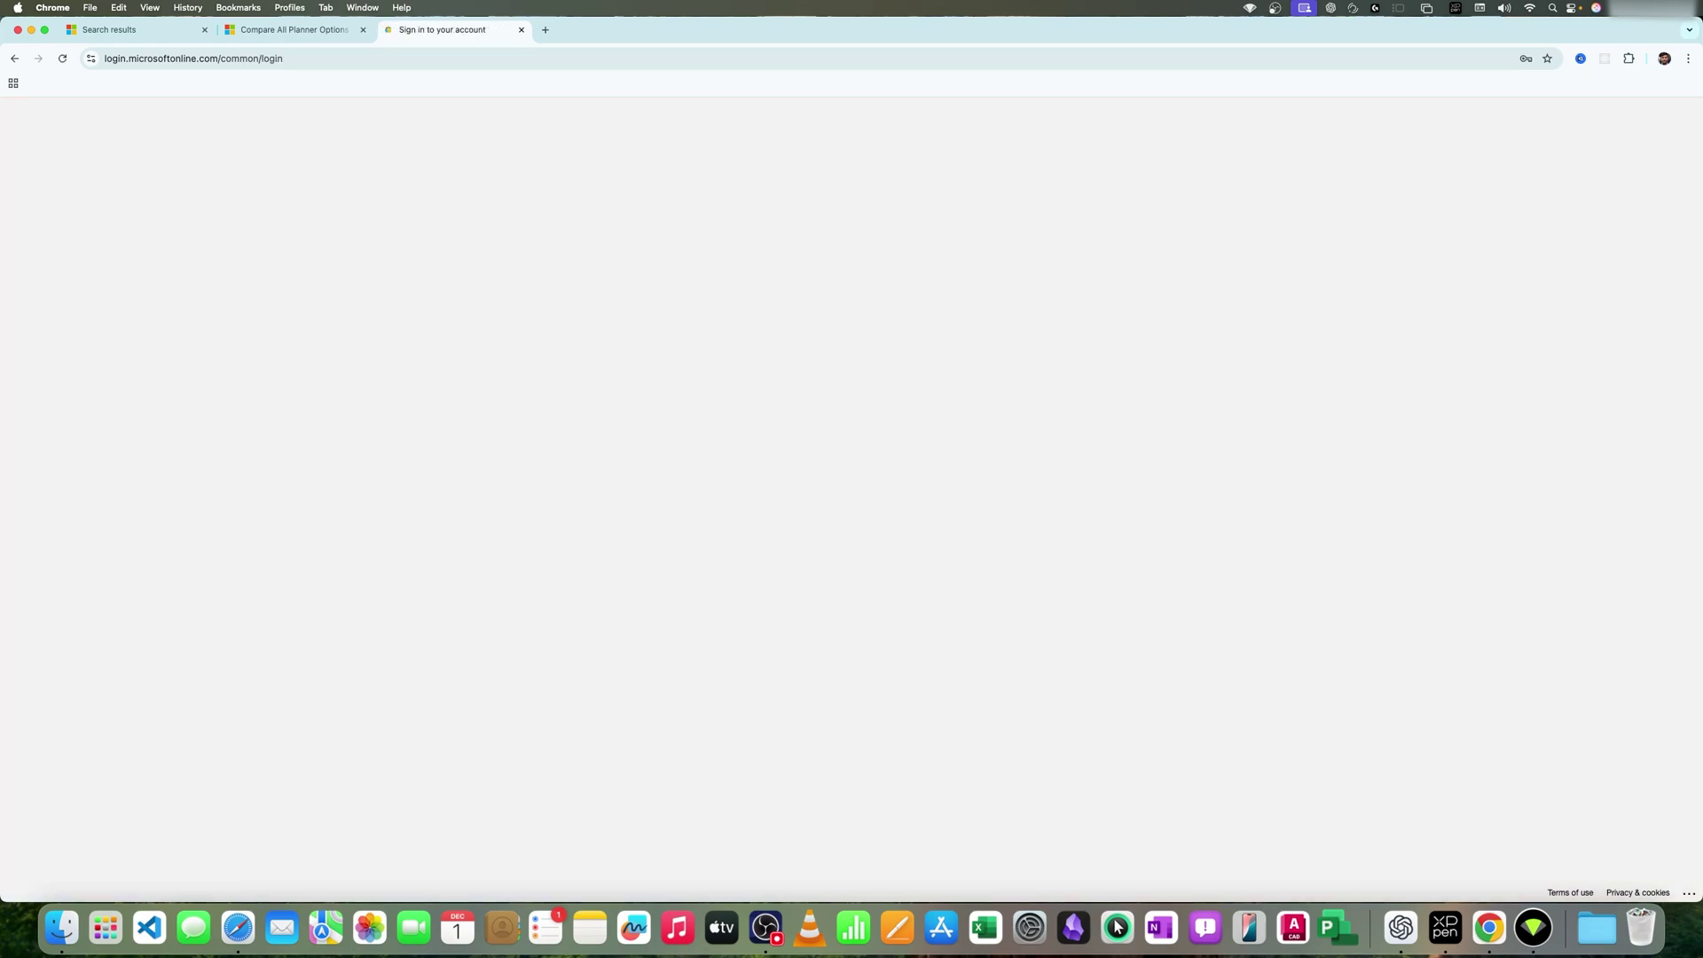
pyautogui.click(792, 542)
pyautogui.click(936, 566)
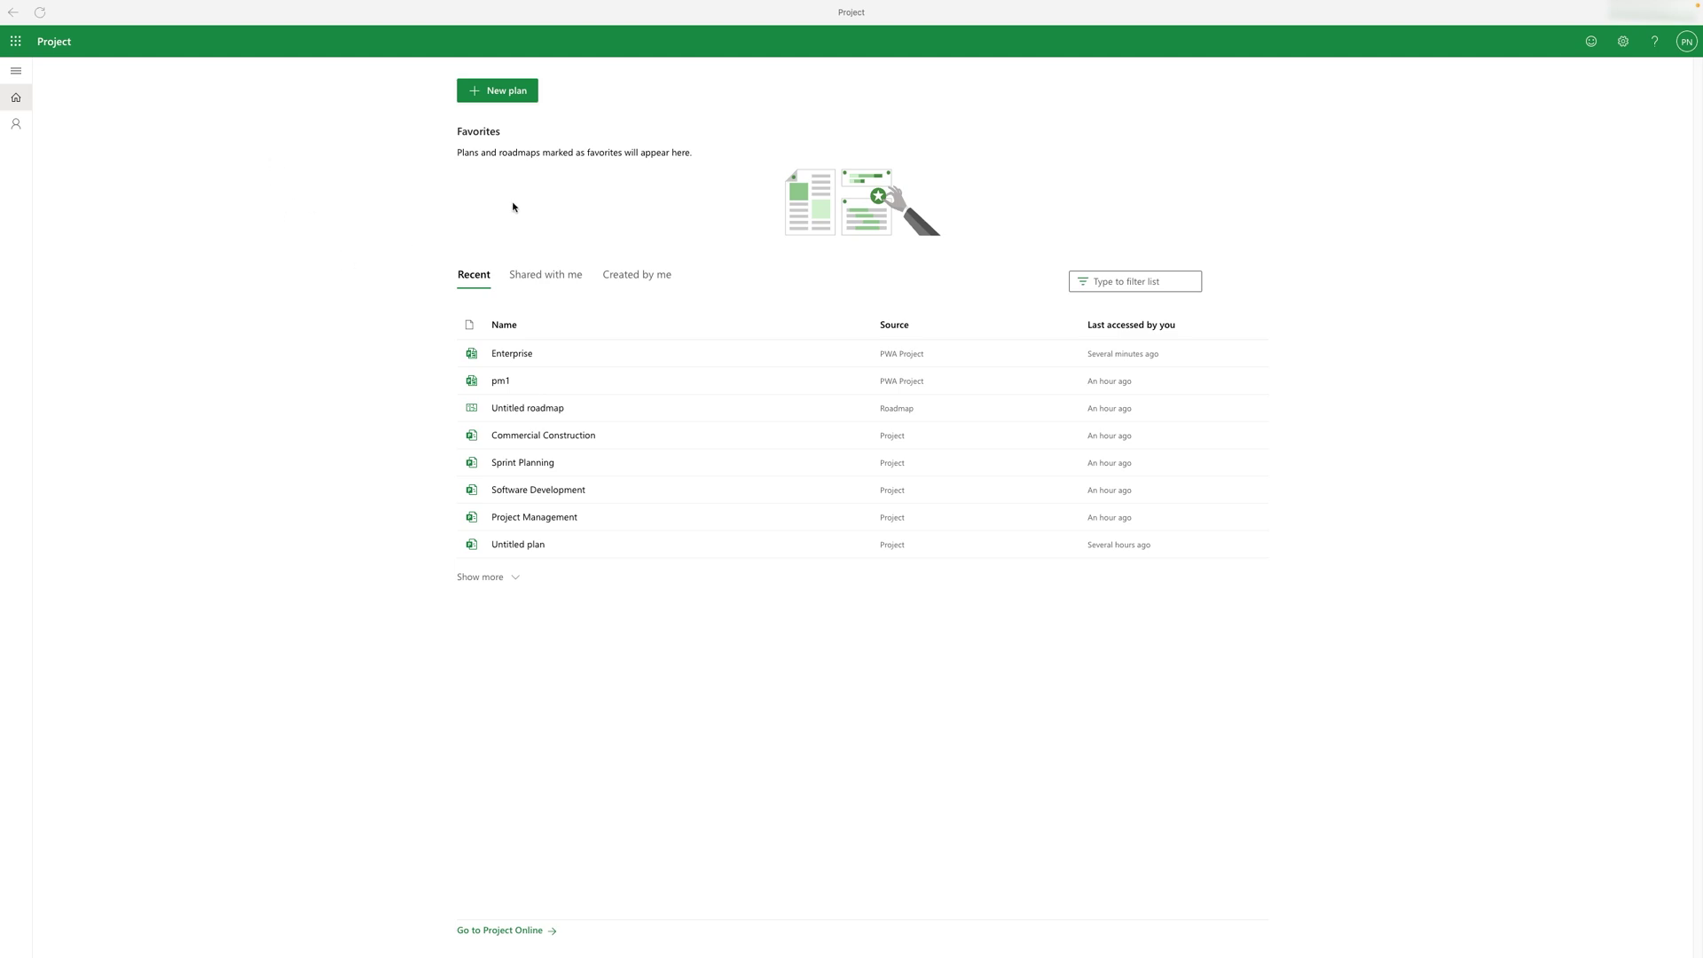
# - Start a new plan from the Sprint Planning template after previewing Employee Onboarding
pyautogui.click(482, 96)
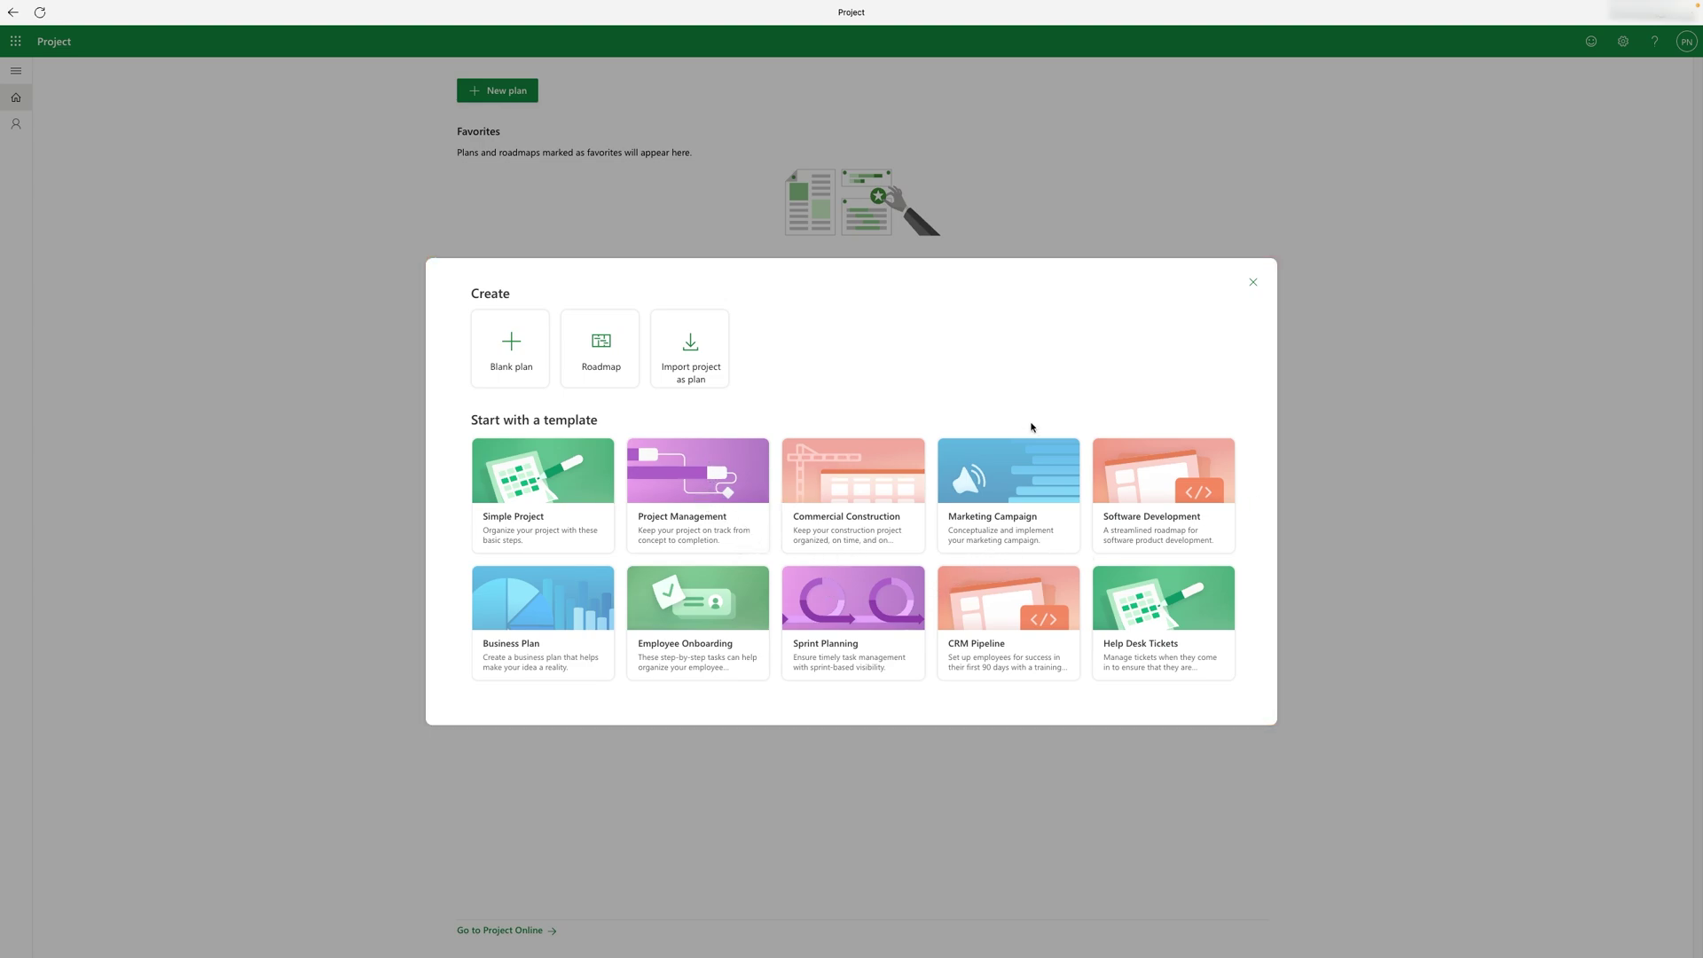
pyautogui.click(671, 612)
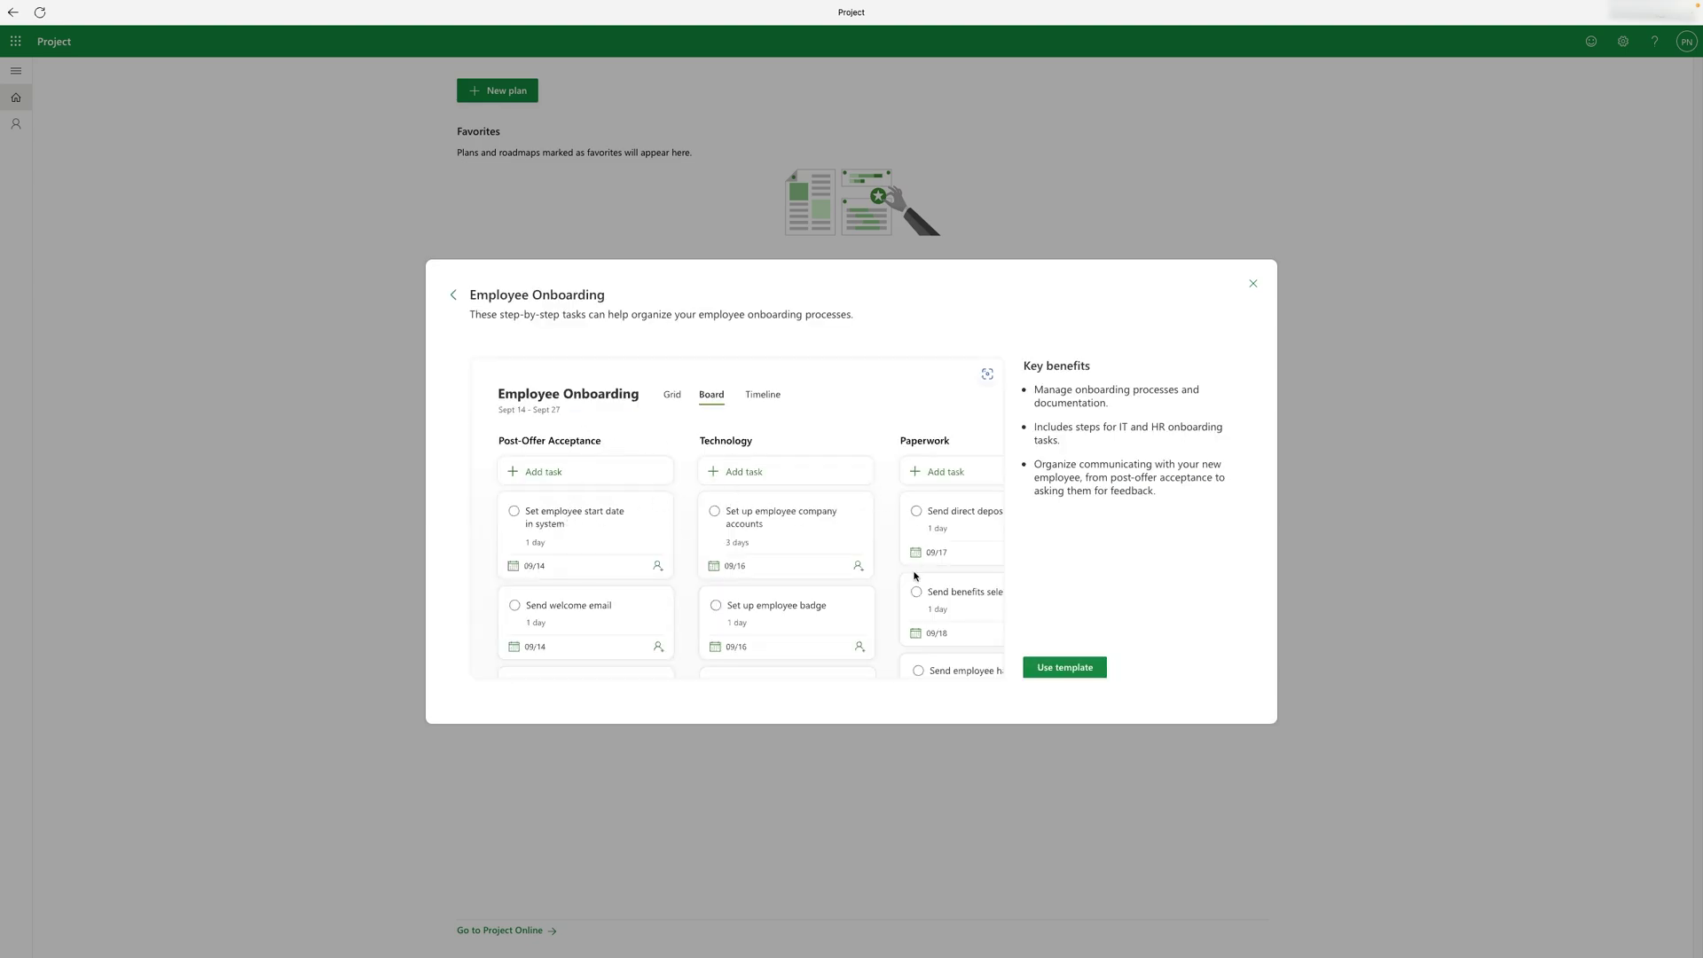
pyautogui.click(451, 295)
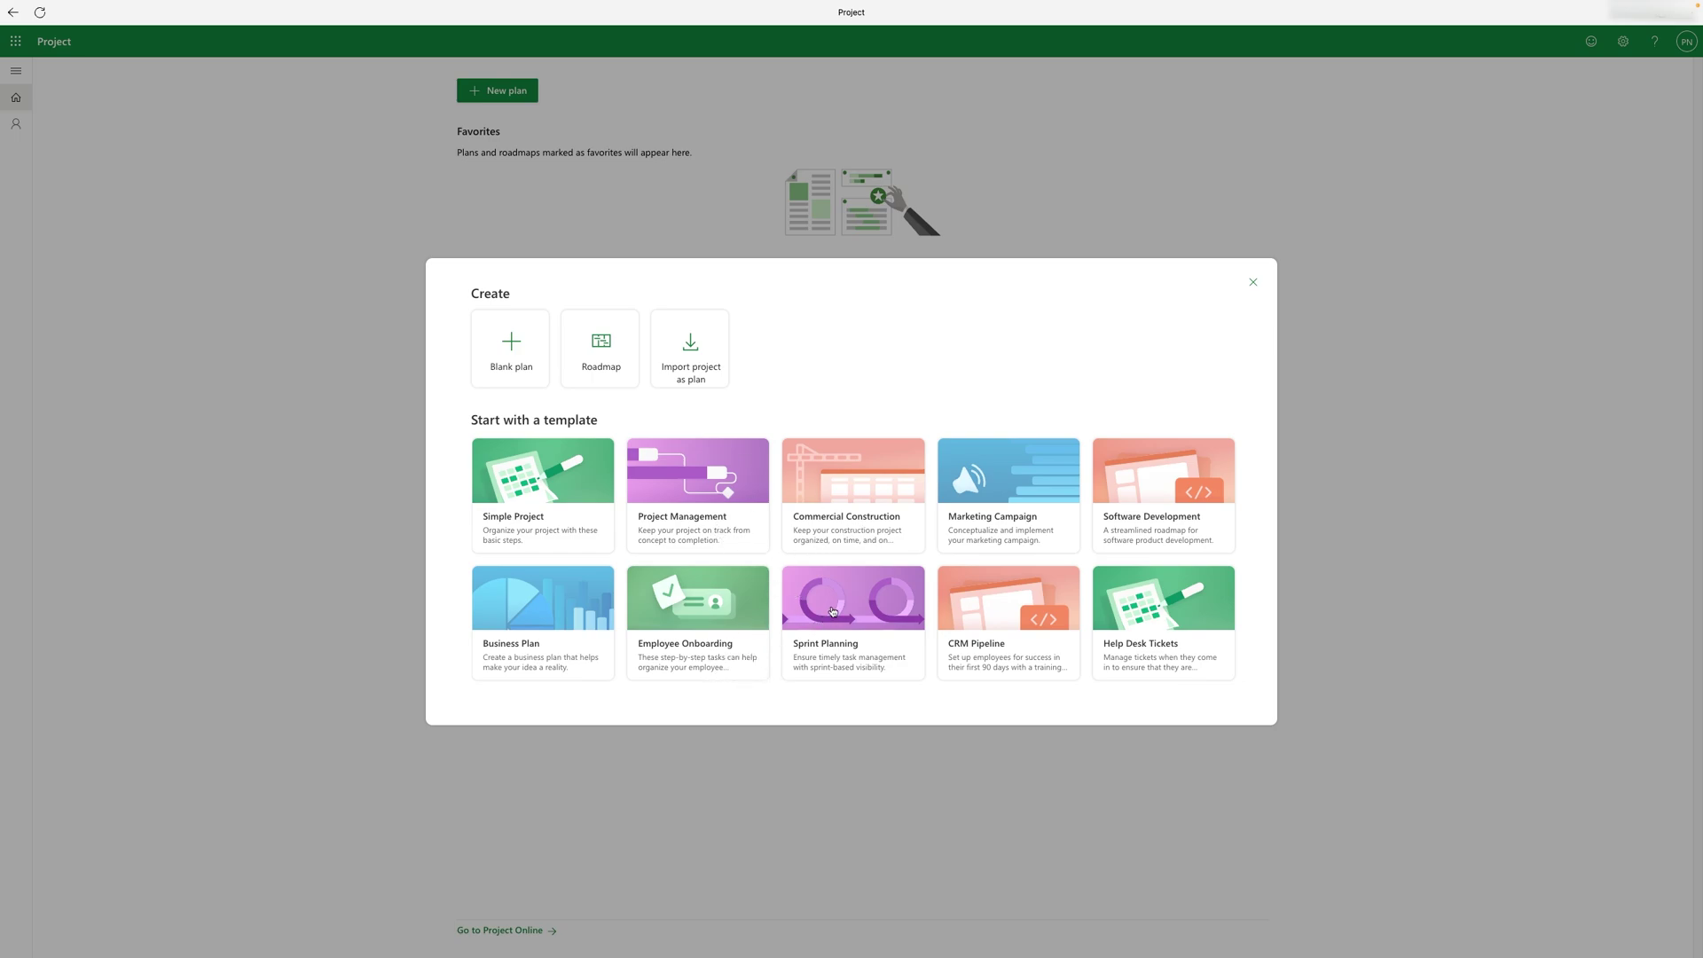
pyautogui.click(878, 620)
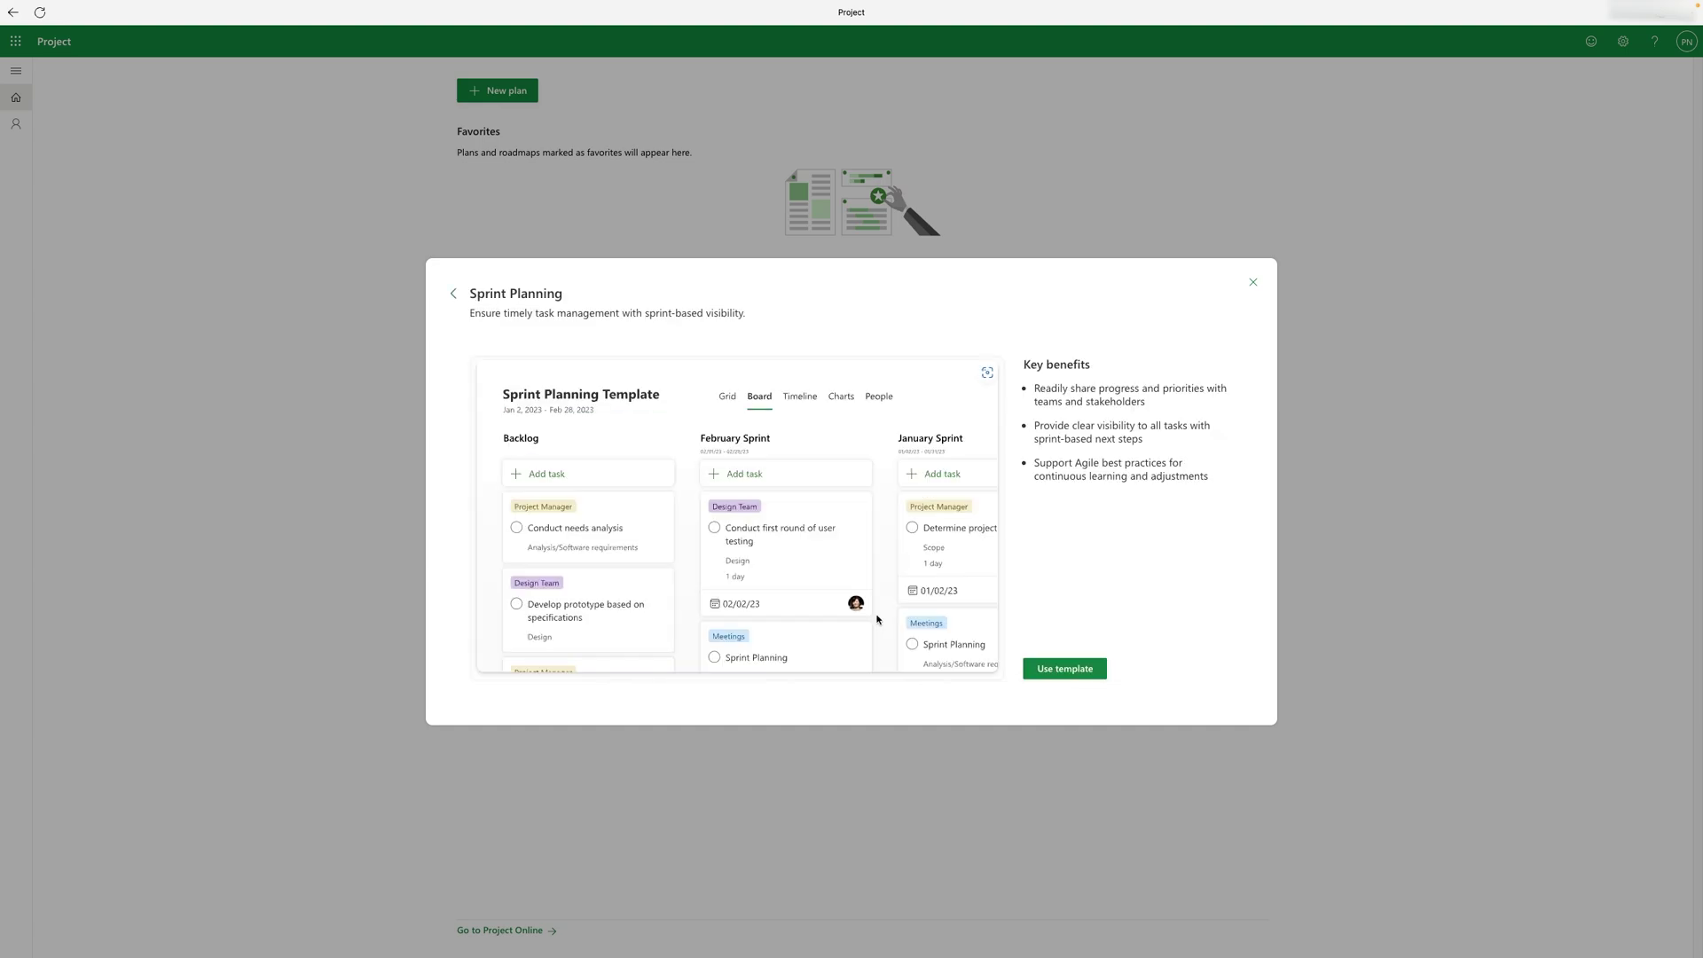
pyautogui.click(1076, 676)
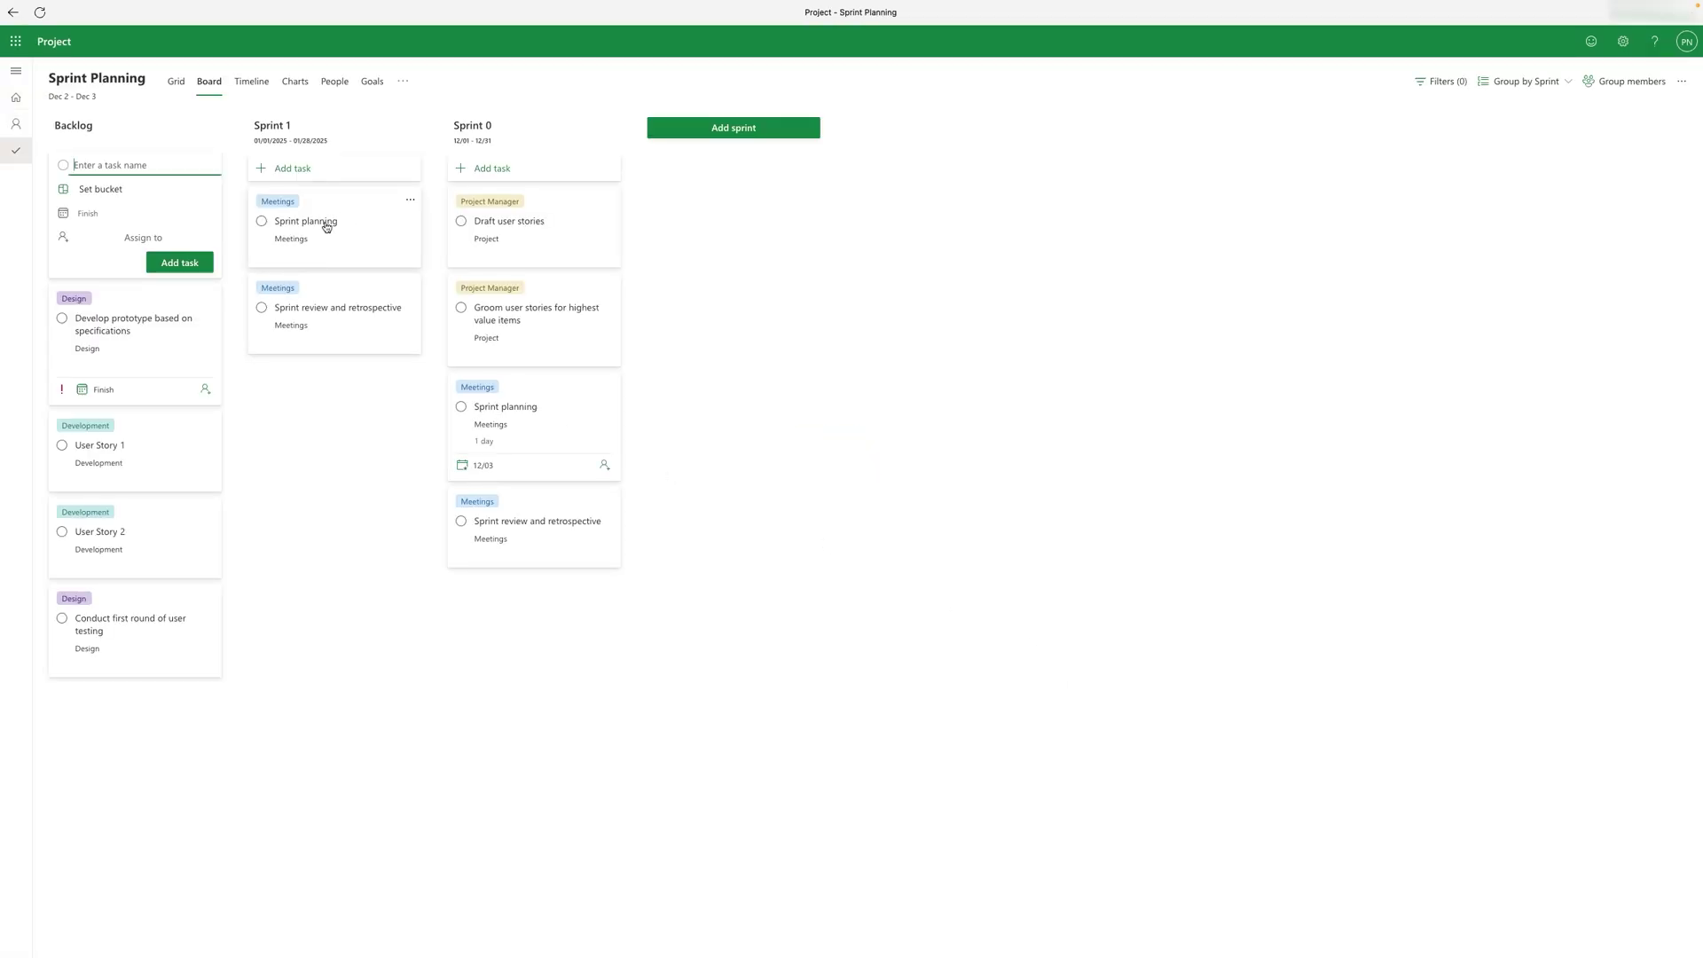
# - Move the Sprint planning card into Sprint 0, then create a Software Development template plan
pyautogui.moveTo(322, 228); pyautogui.dragTo(514, 319)
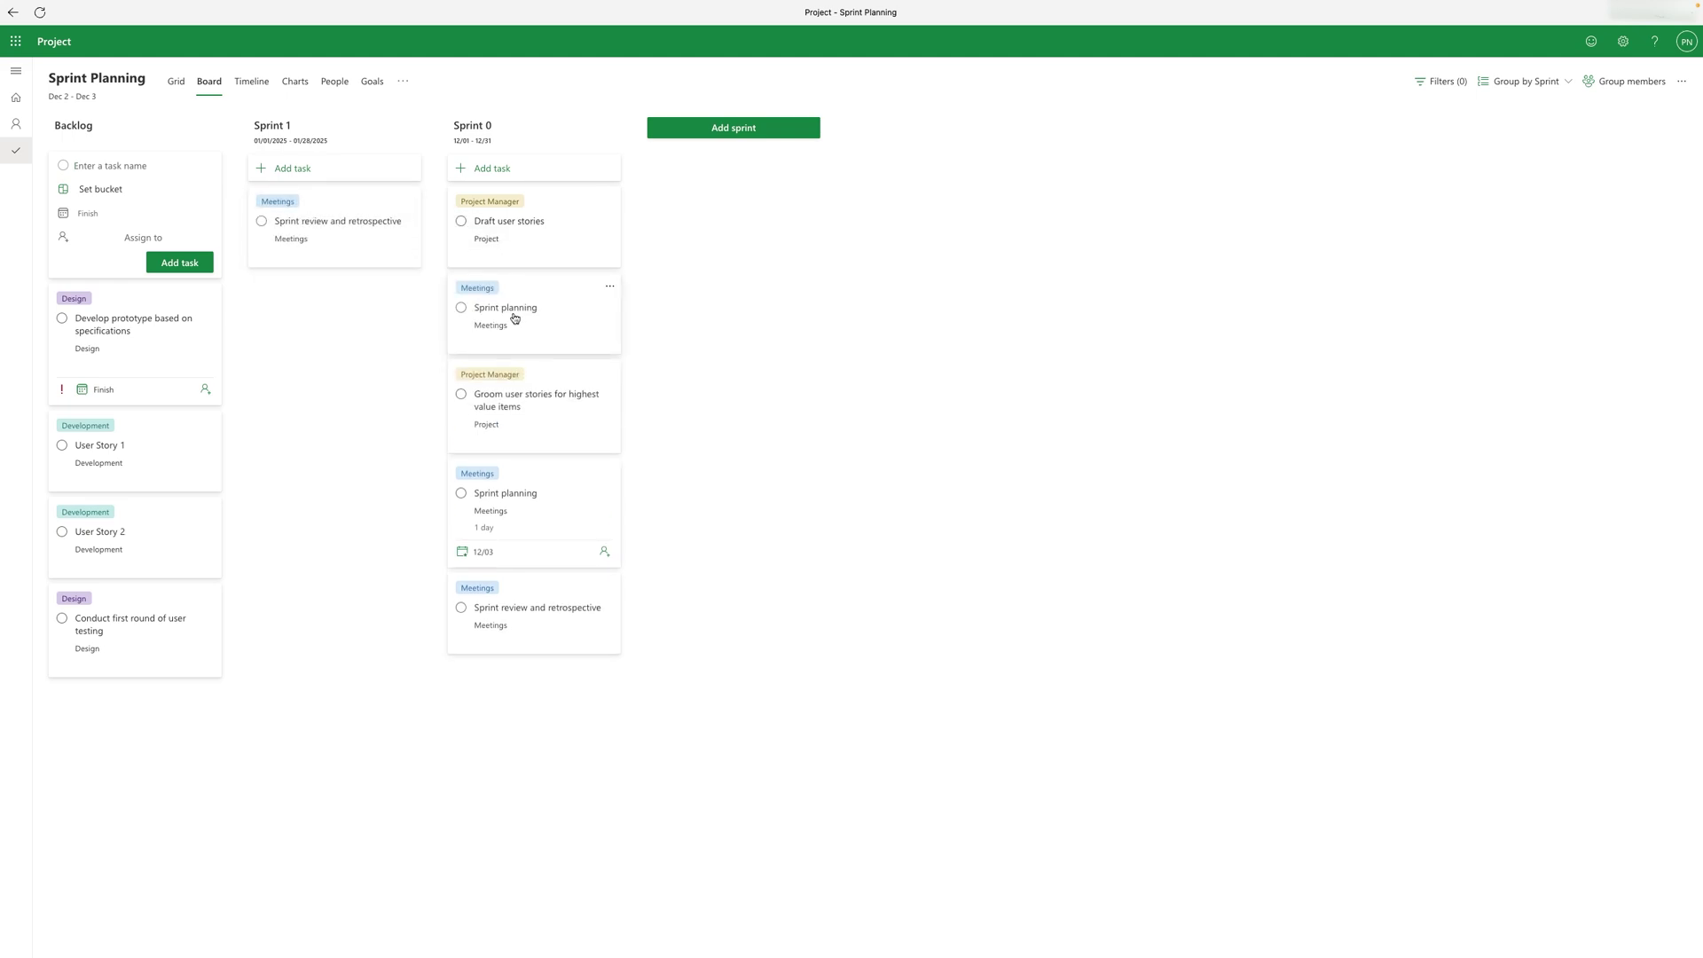
pyautogui.click(13, 13)
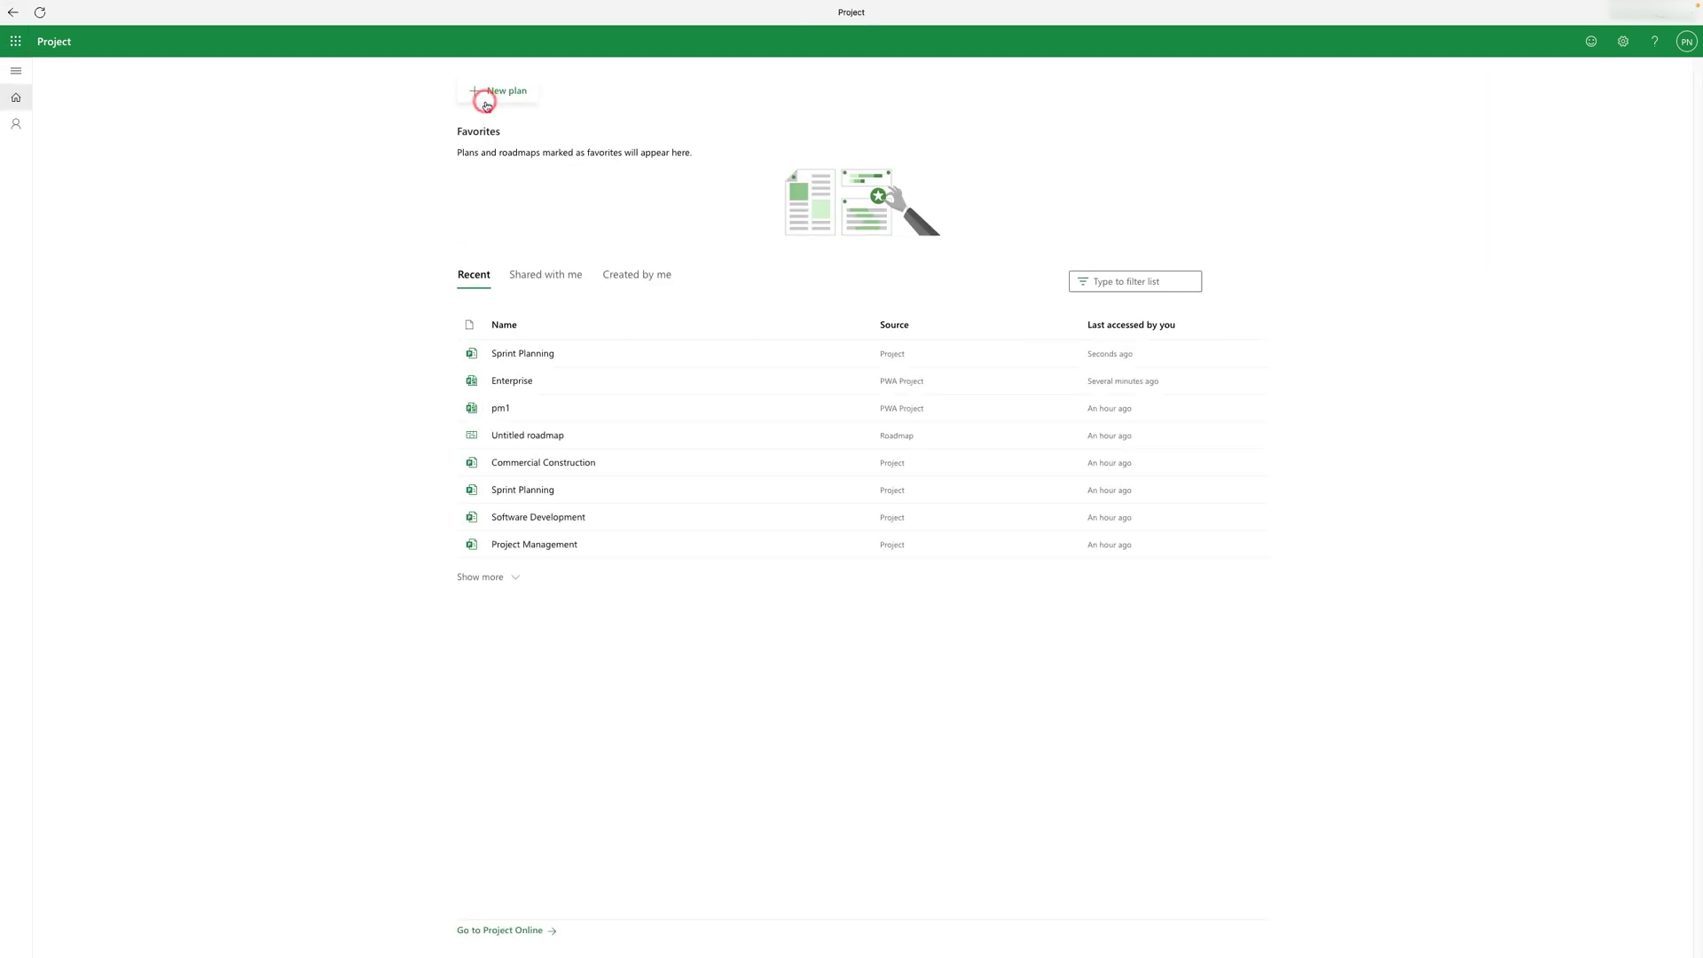
pyautogui.click(484, 91)
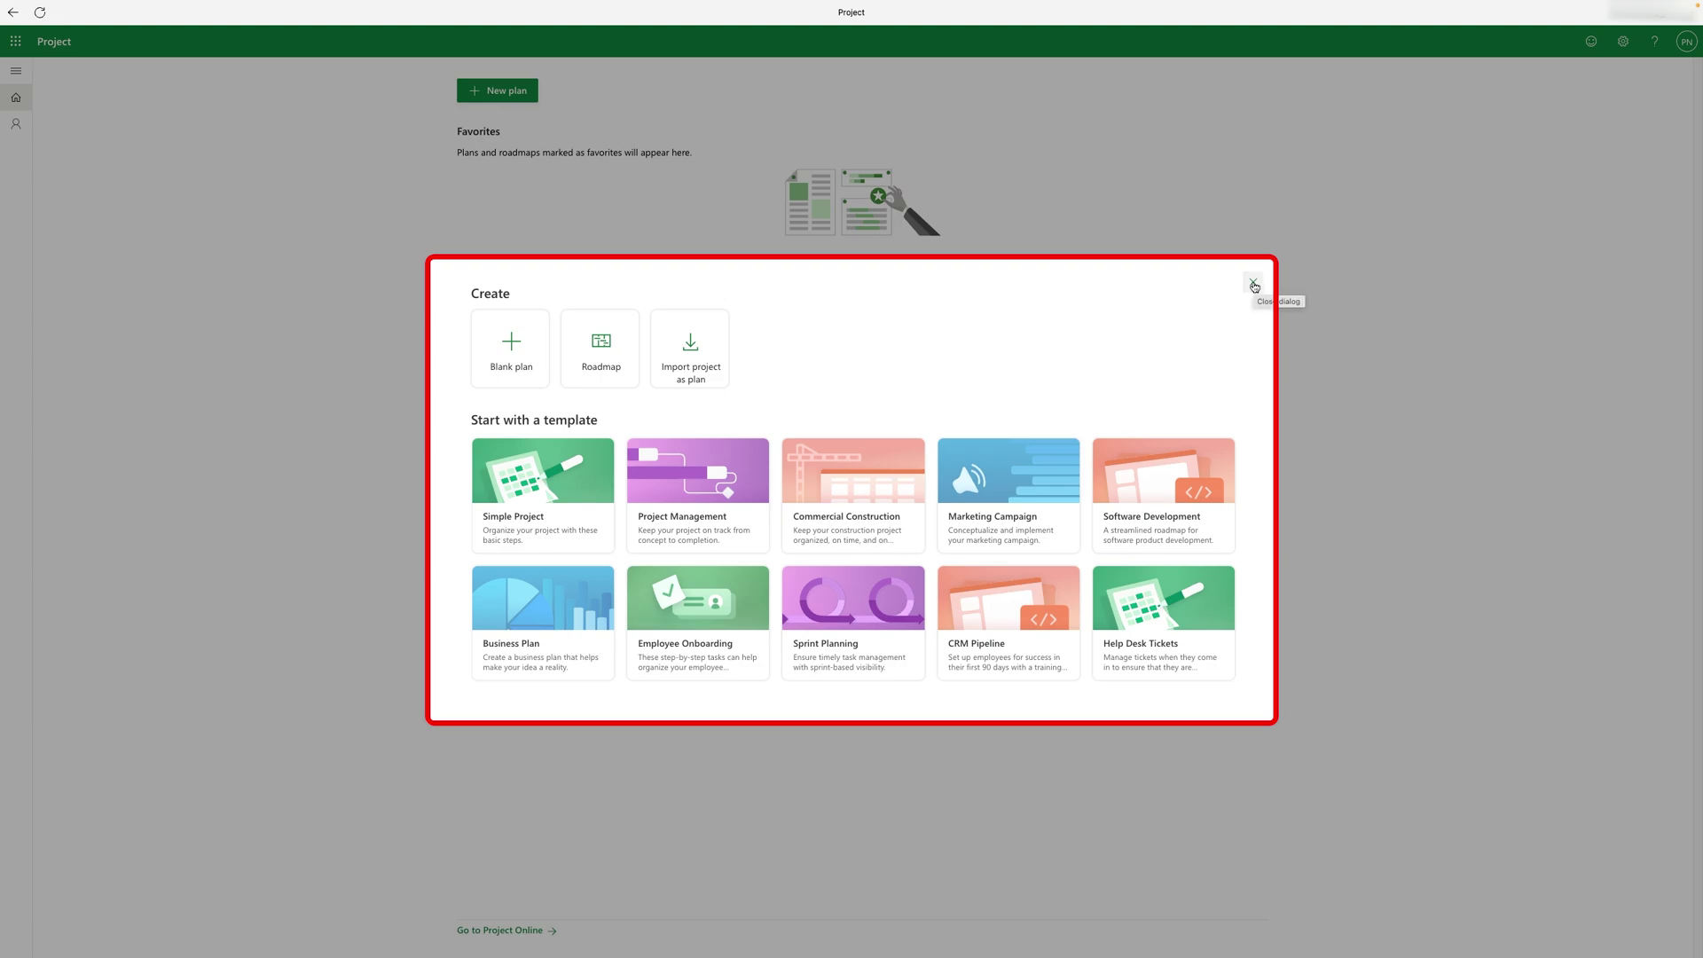
pyautogui.click(1120, 479)
pyautogui.click(1080, 670)
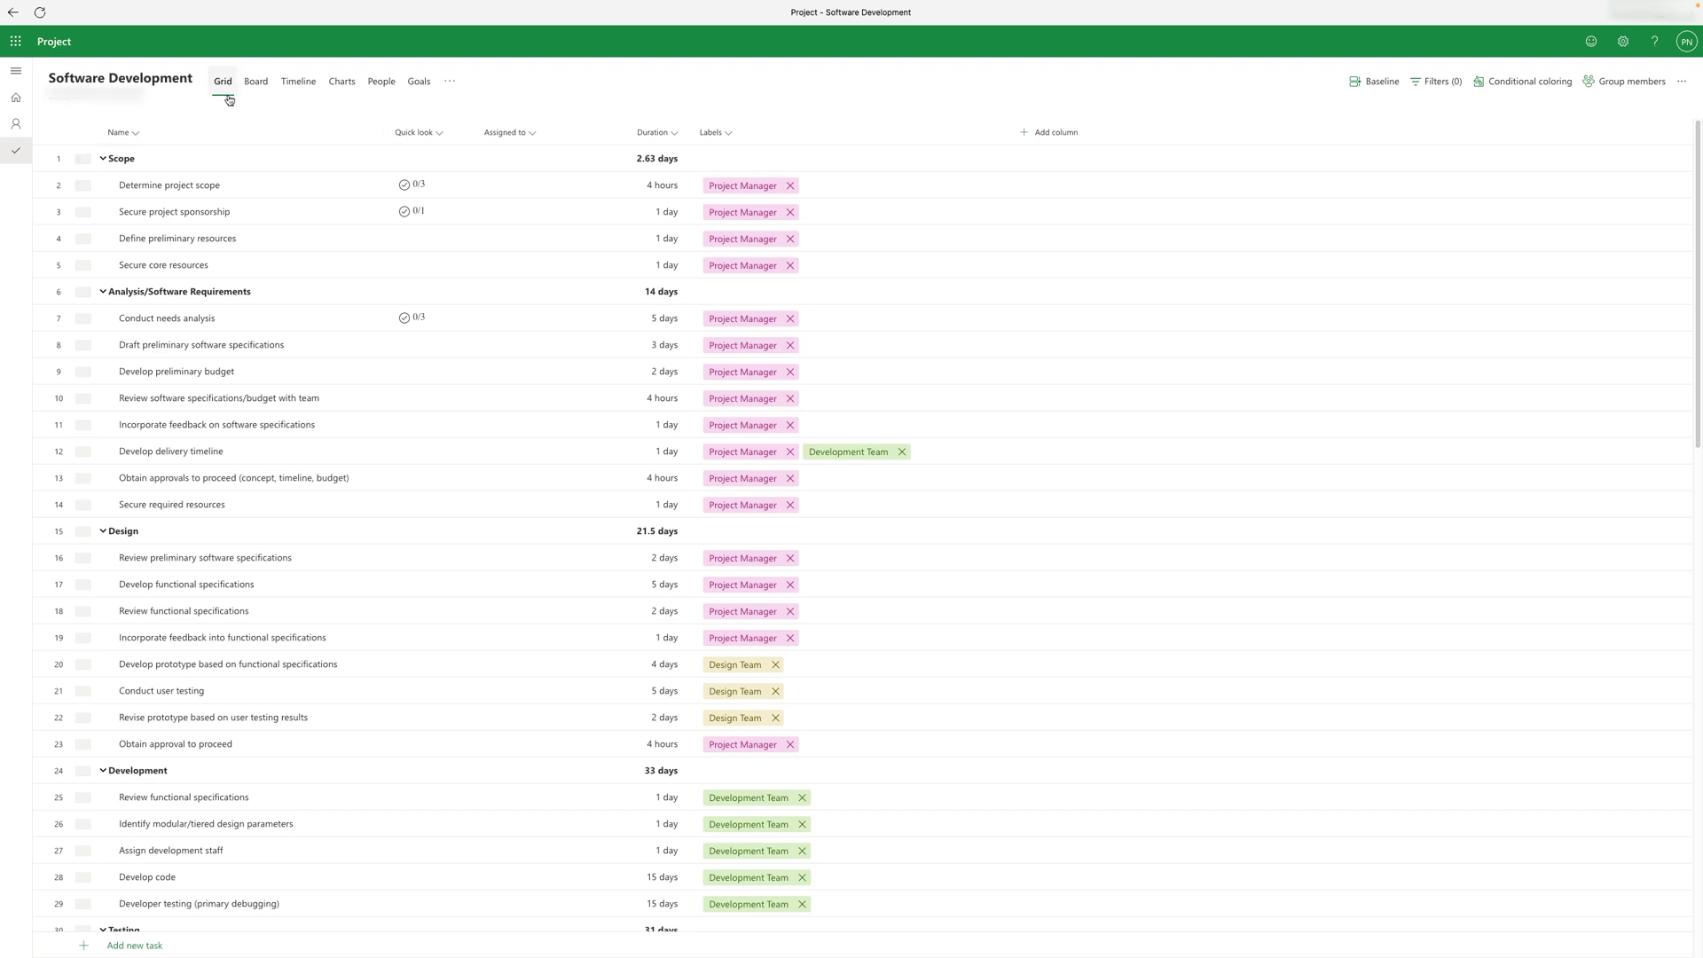
# - Look over the plan's Board, Timeline and Charts views, then go back to the Project home page
pyautogui.click(255, 82)
pyautogui.click(295, 82)
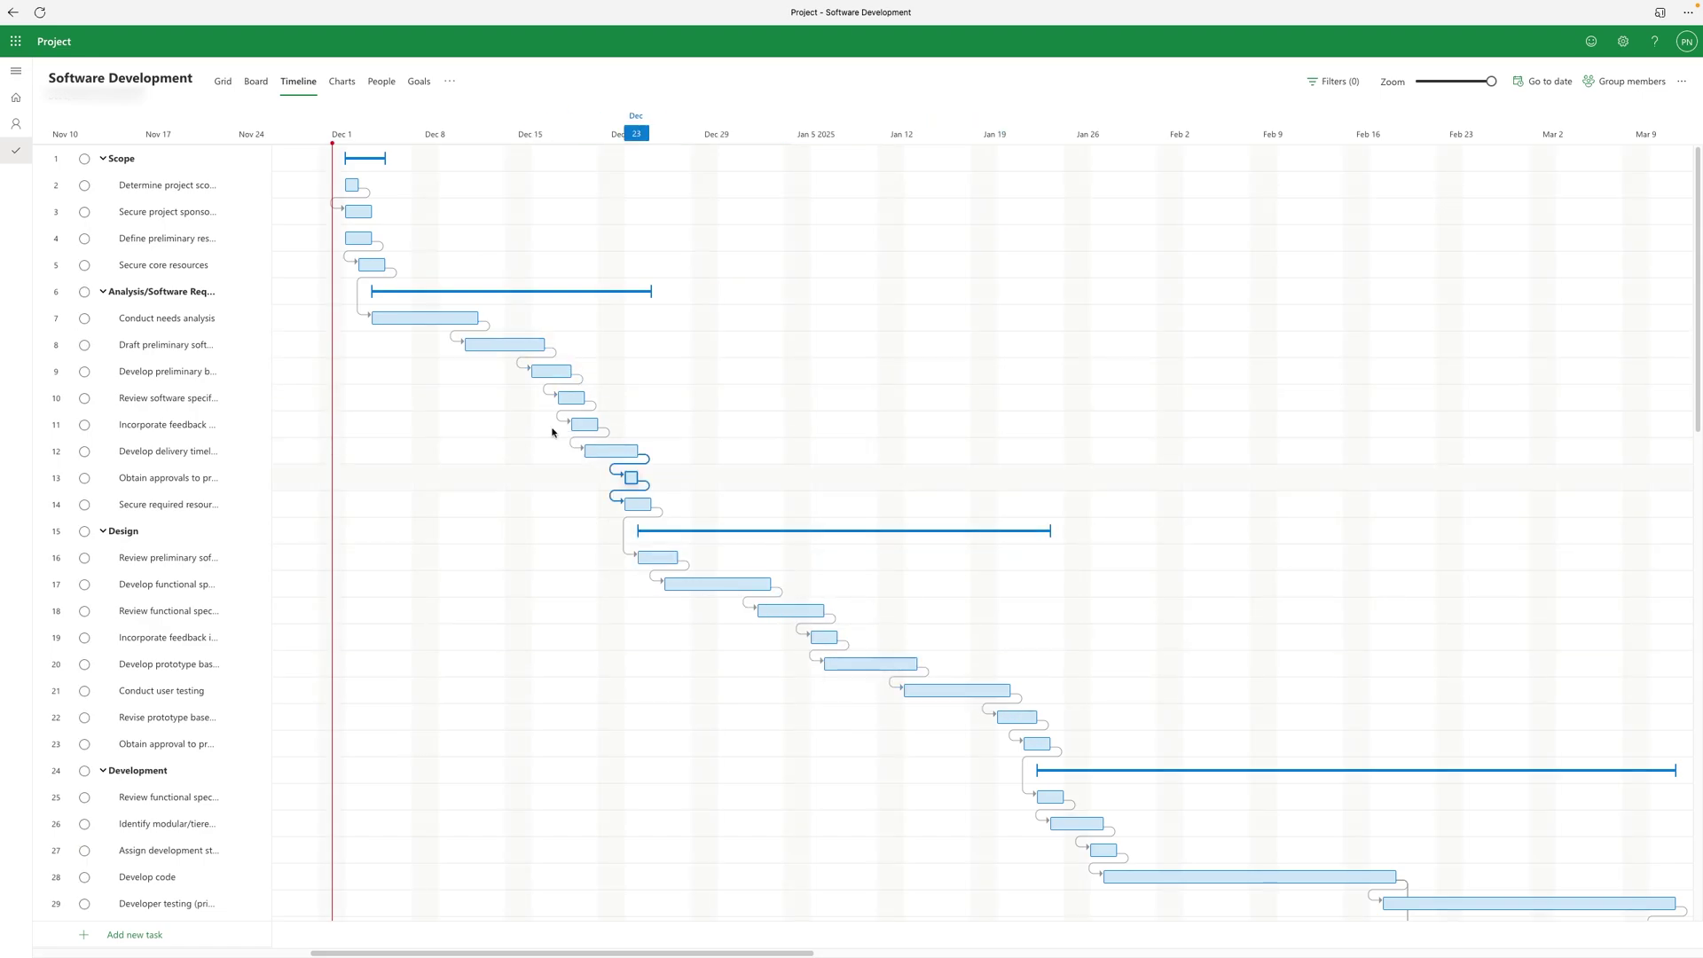
pyautogui.click(341, 81)
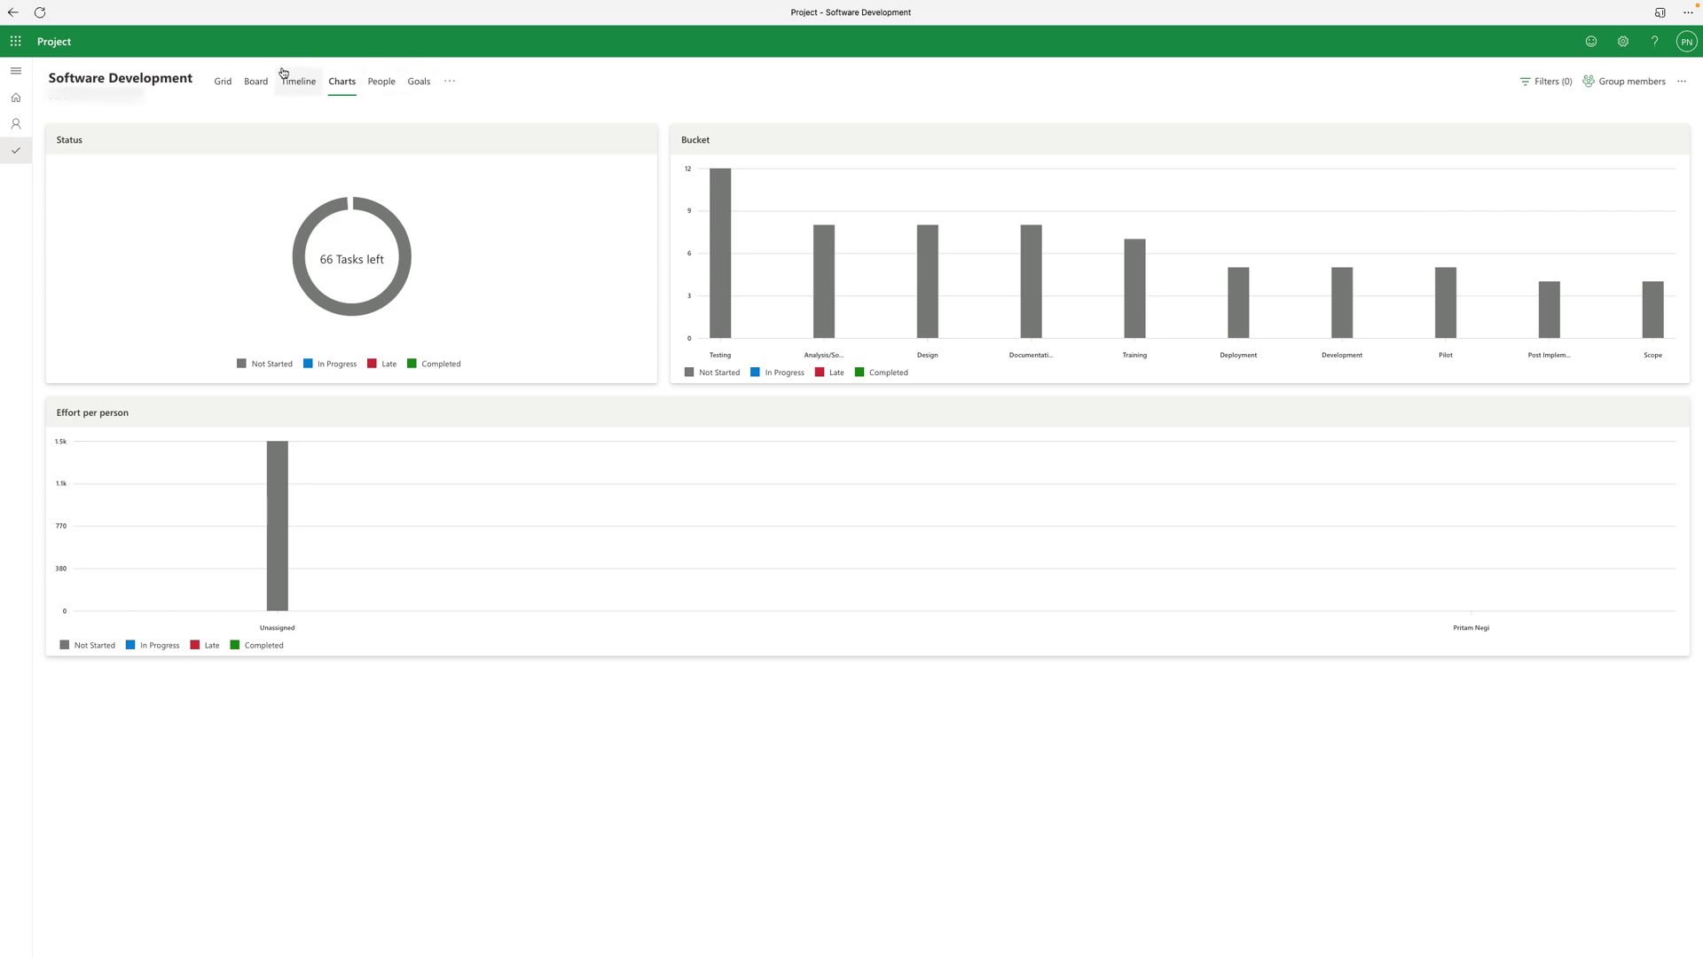
pyautogui.click(64, 47)
pyautogui.click(296, 92)
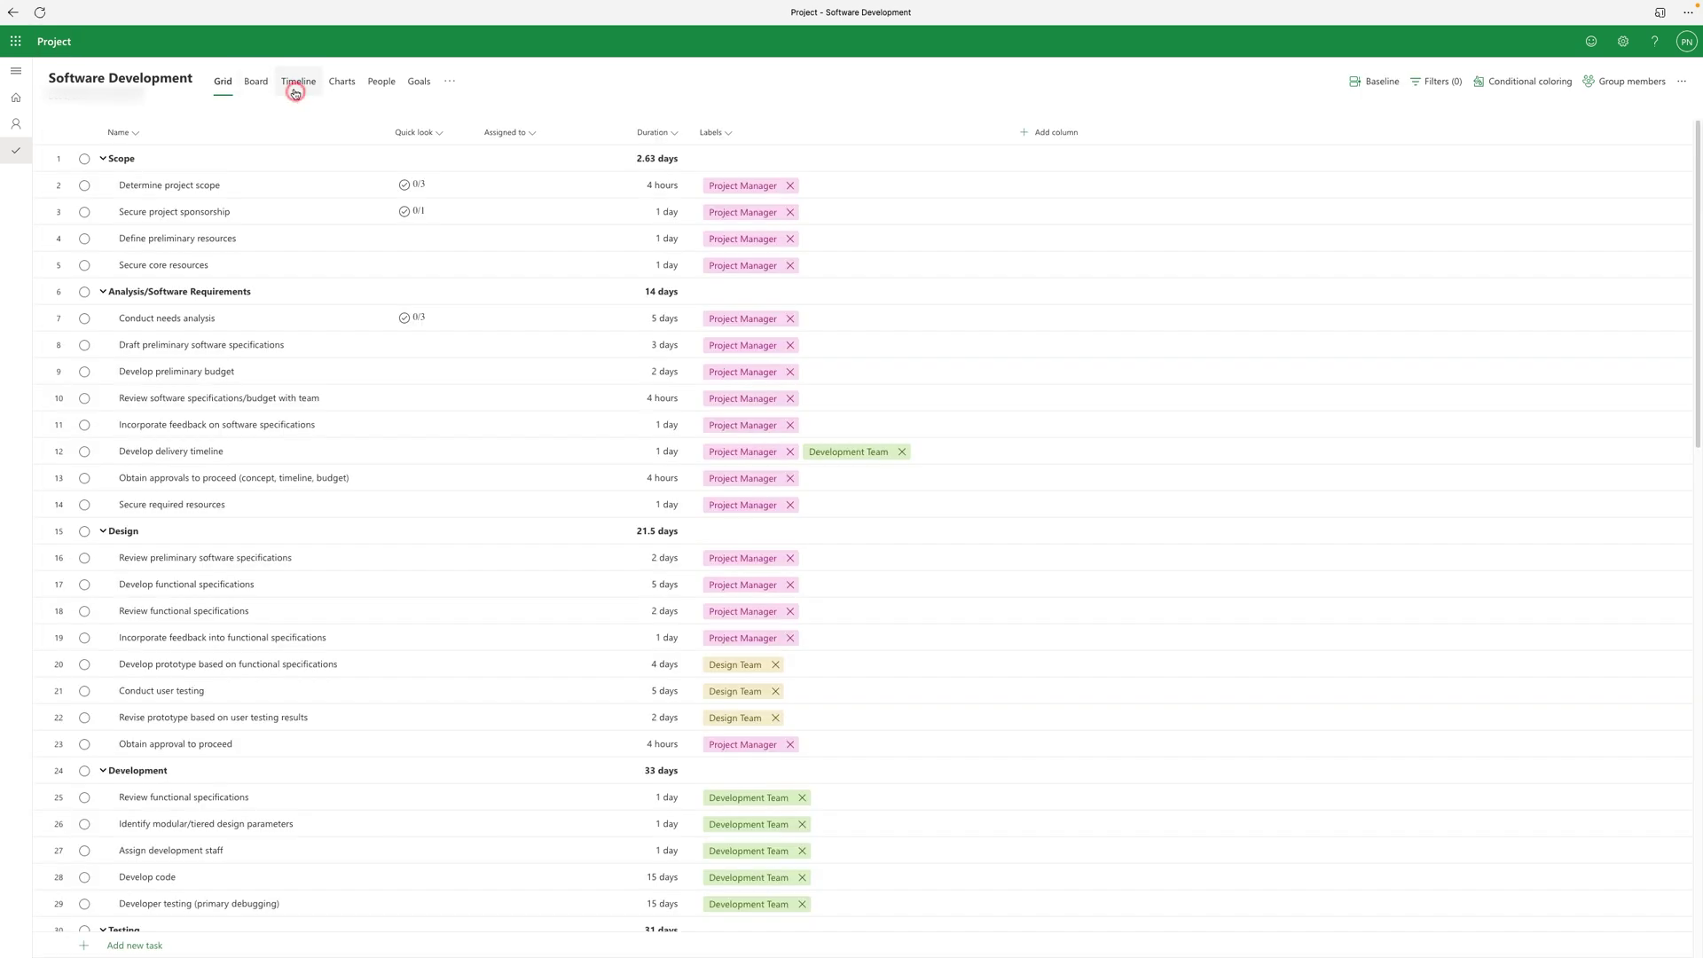
pyautogui.click(64, 42)
# - Start a new roadmap and add the key date 'Idea Screaning' due December 15, 2024
pyautogui.click(510, 102)
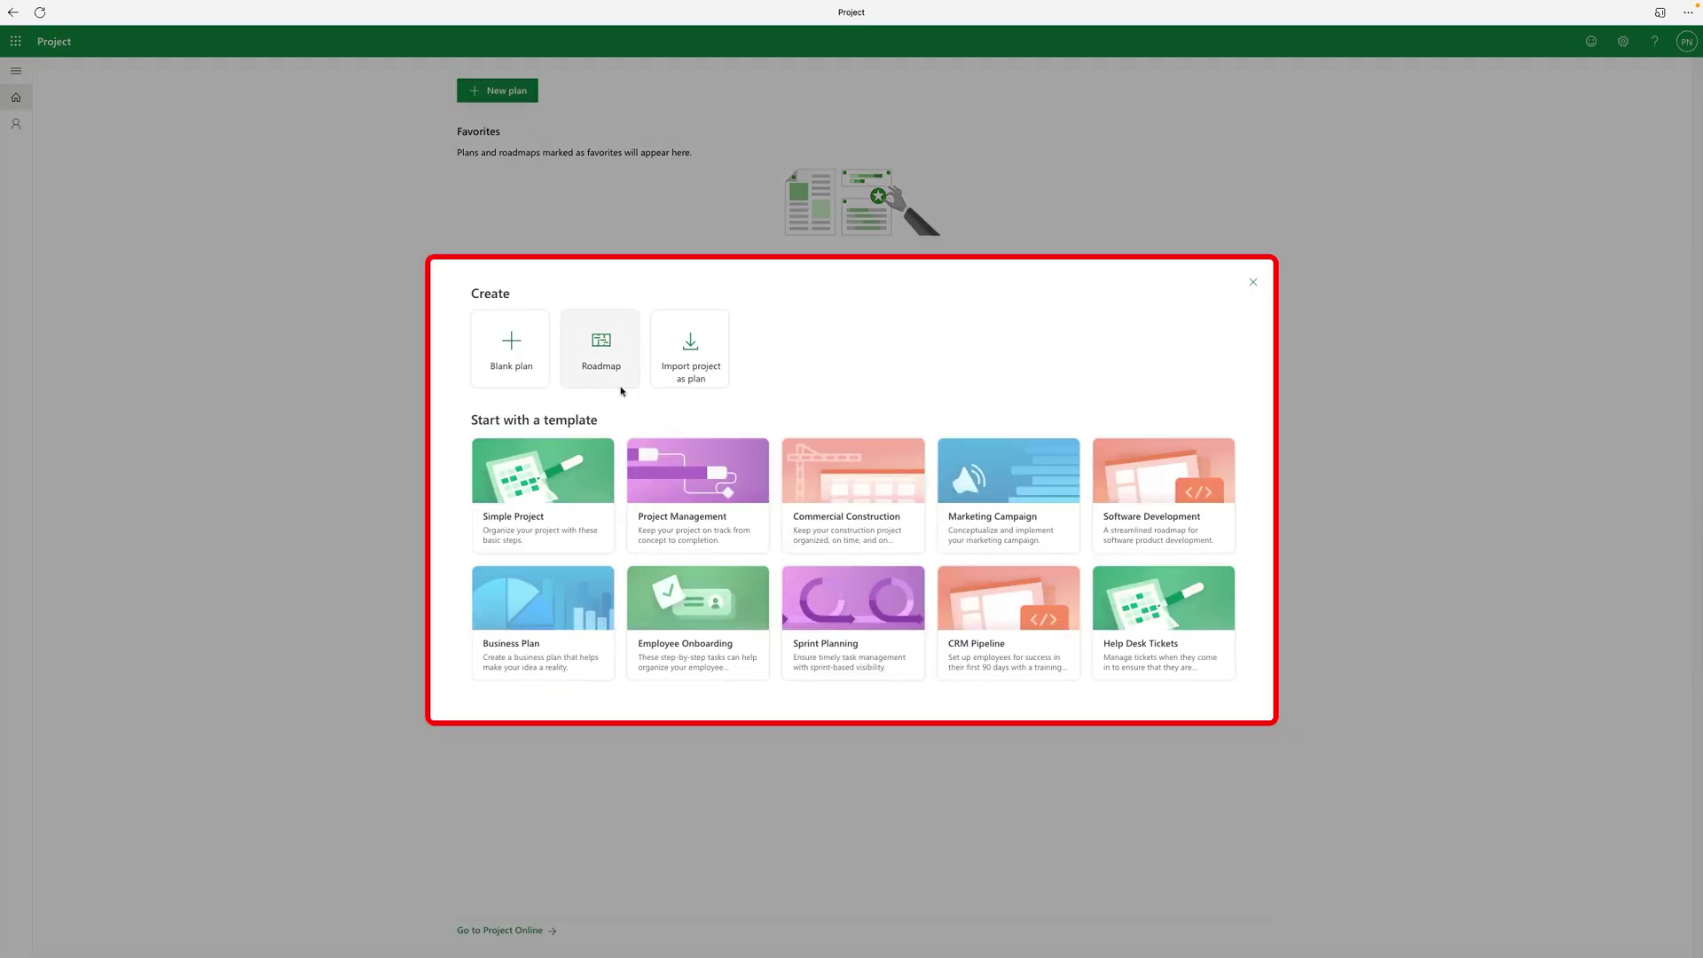
pyautogui.click(620, 352)
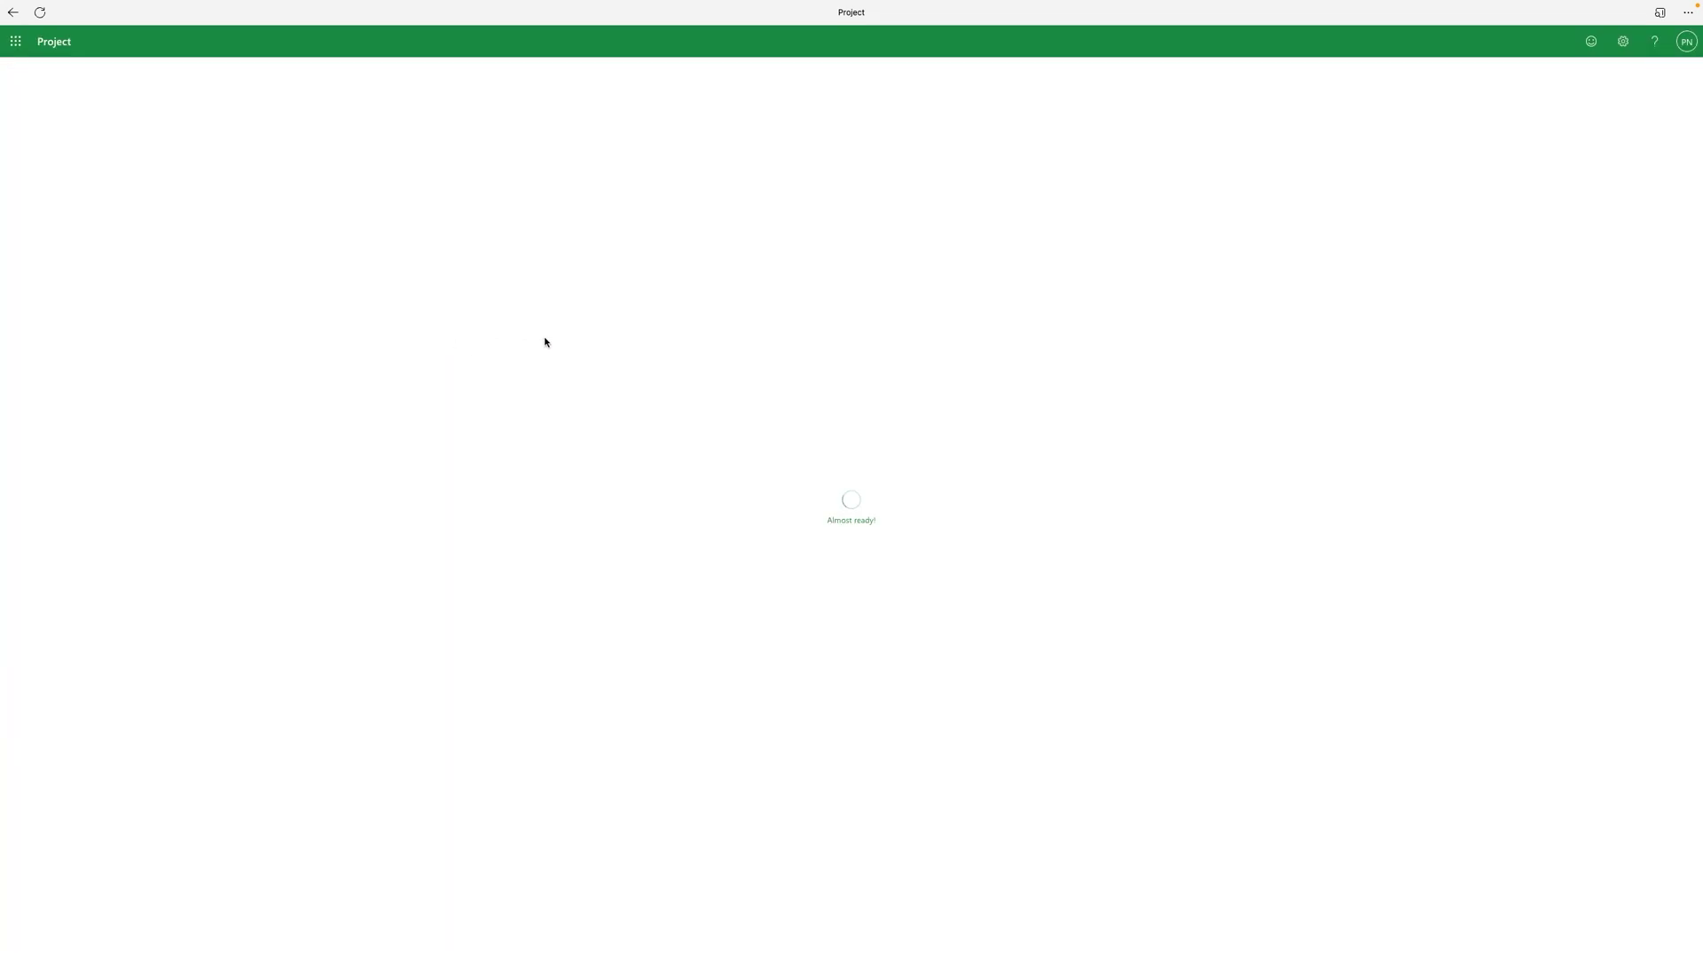
pyautogui.click(127, 129)
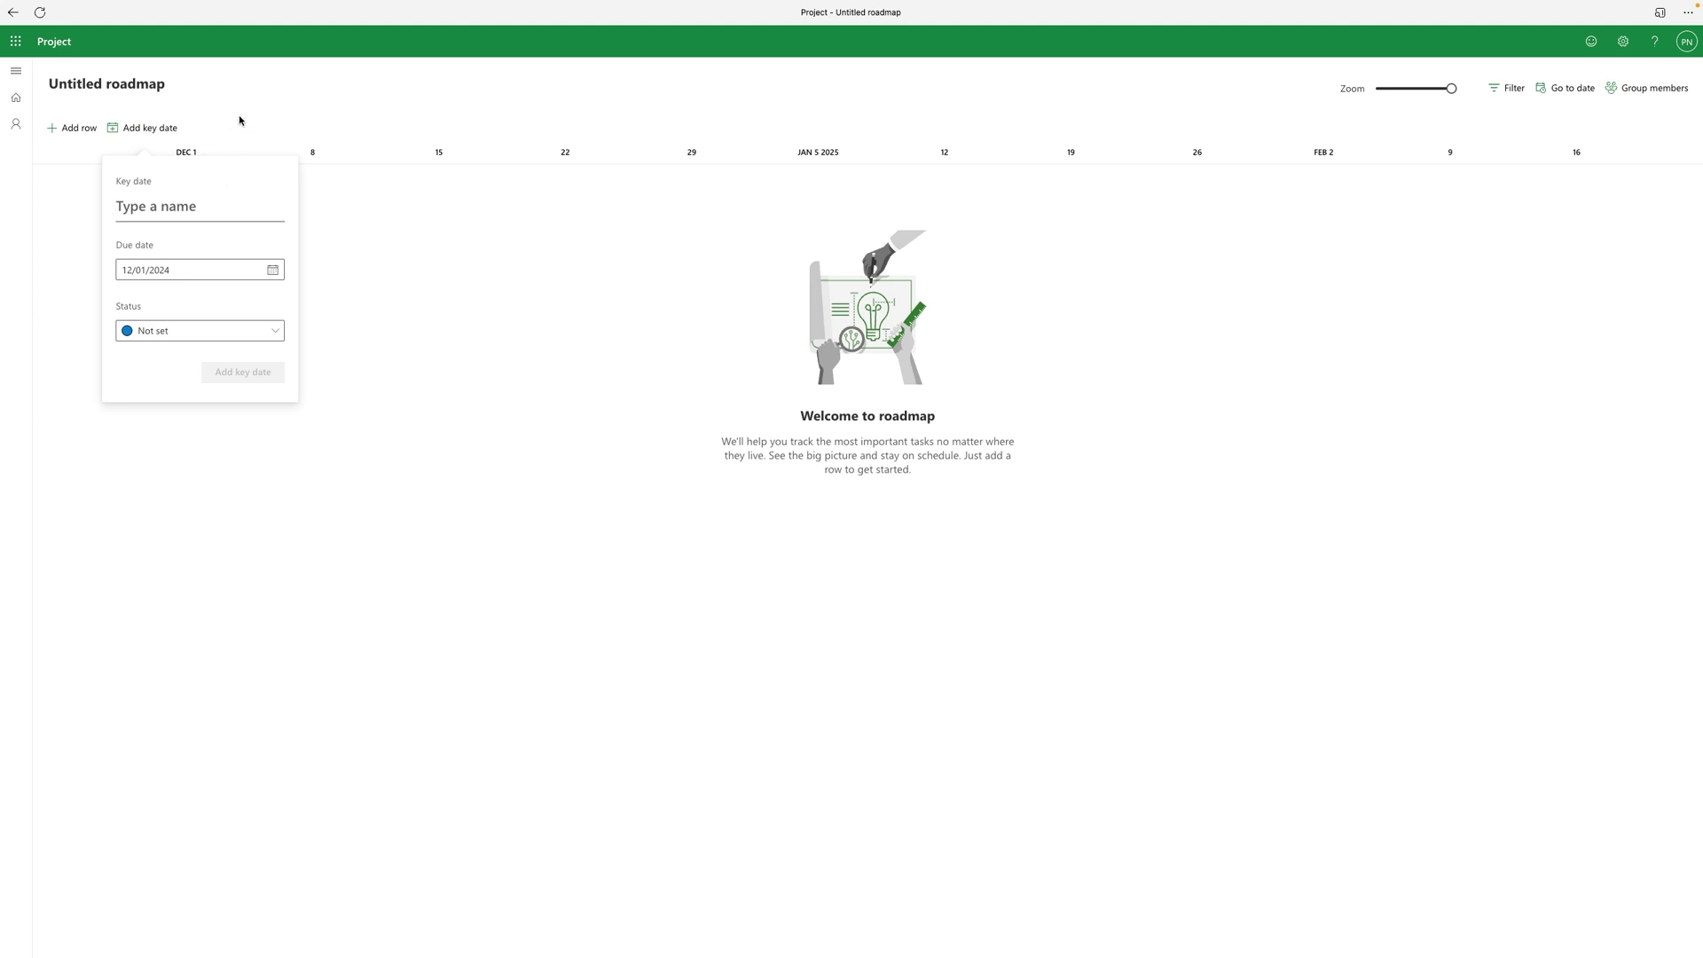
pyautogui.write('Idea Screaning')
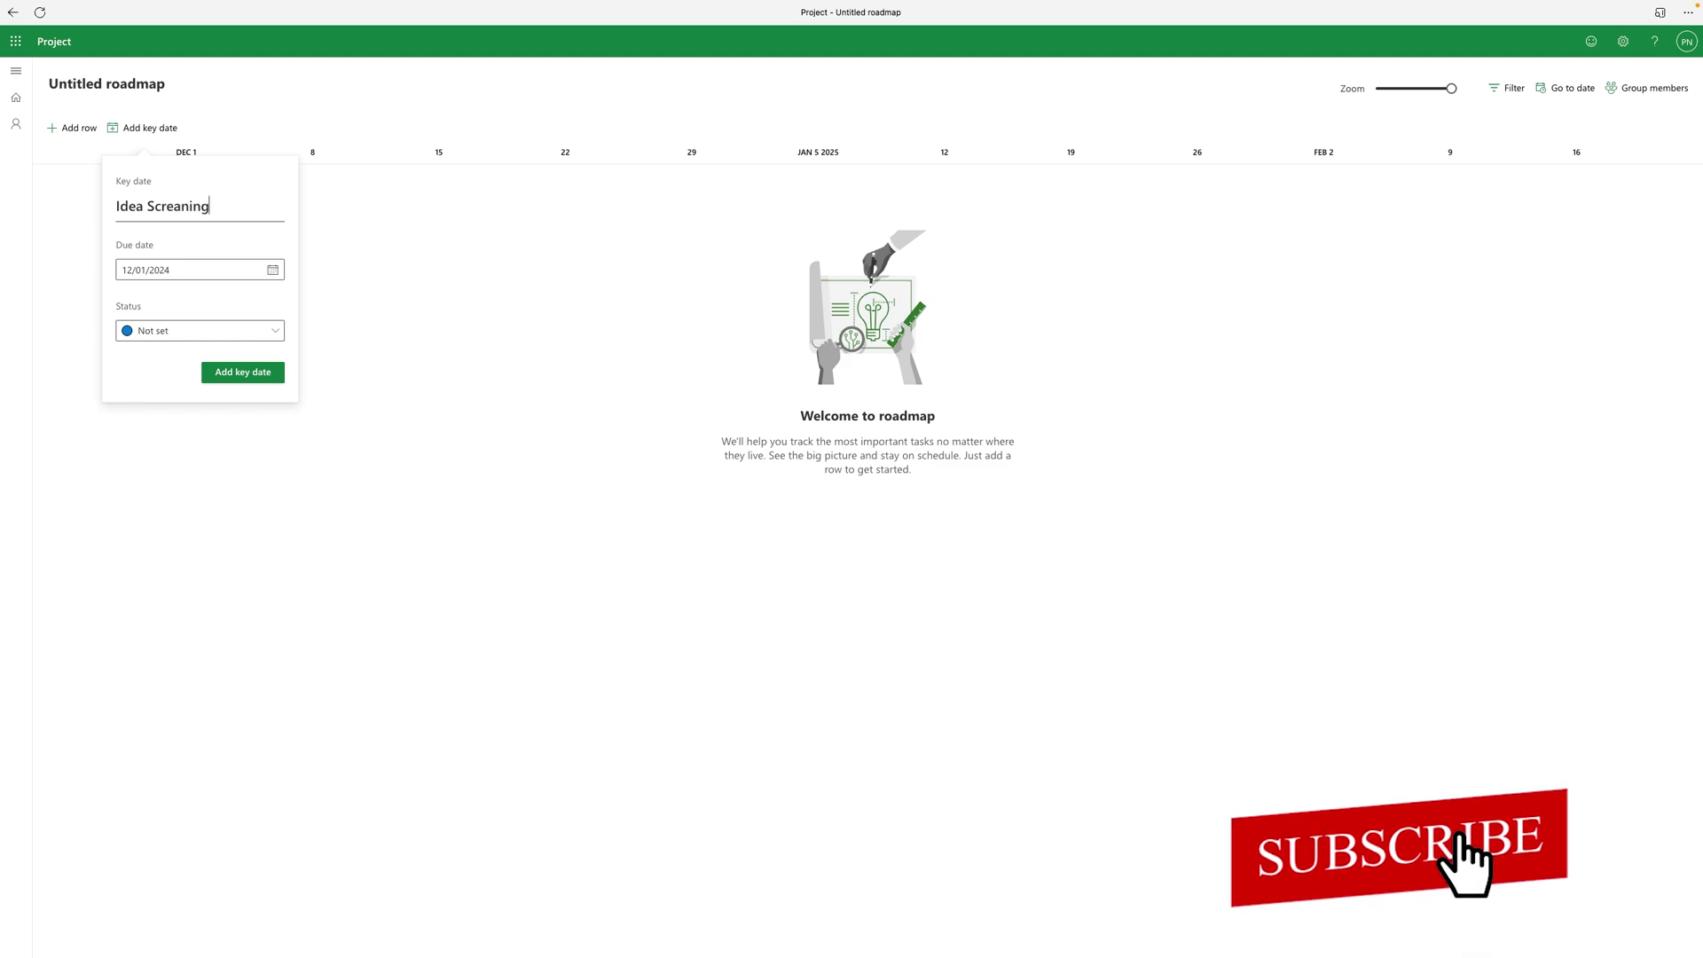
pyautogui.click(246, 271)
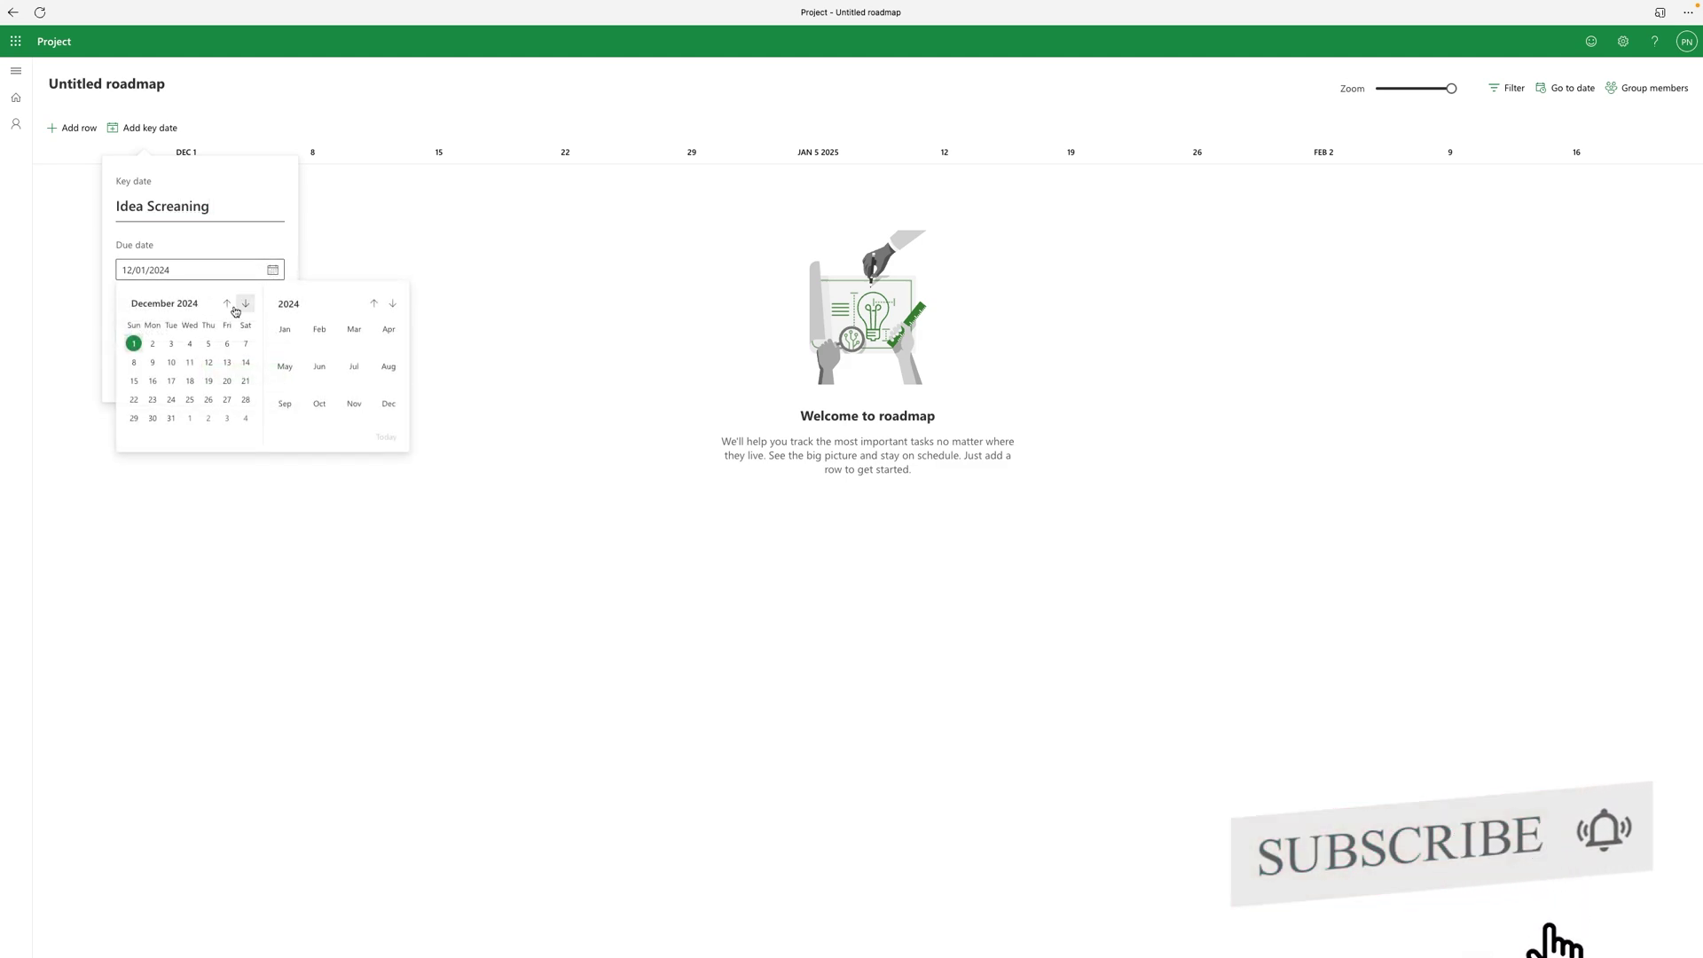
pyautogui.click(134, 381)
pyautogui.click(243, 372)
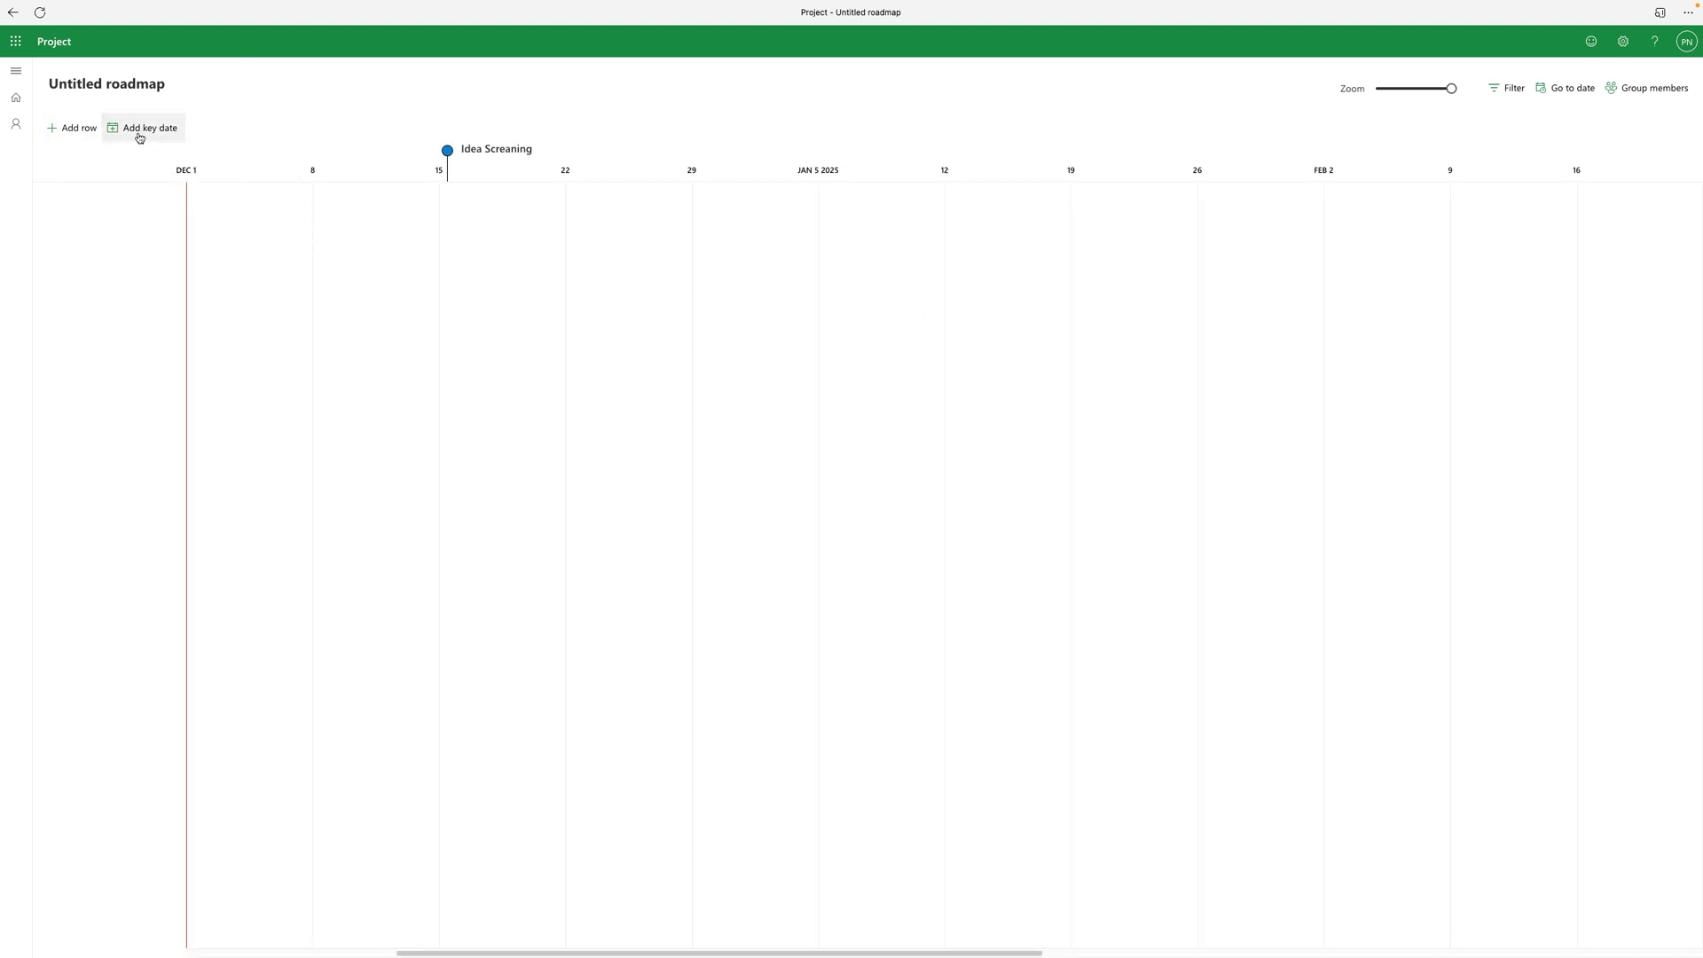
# - Add an untitled row to the roadmap, then return to the Project home page
pyautogui.click(79, 131)
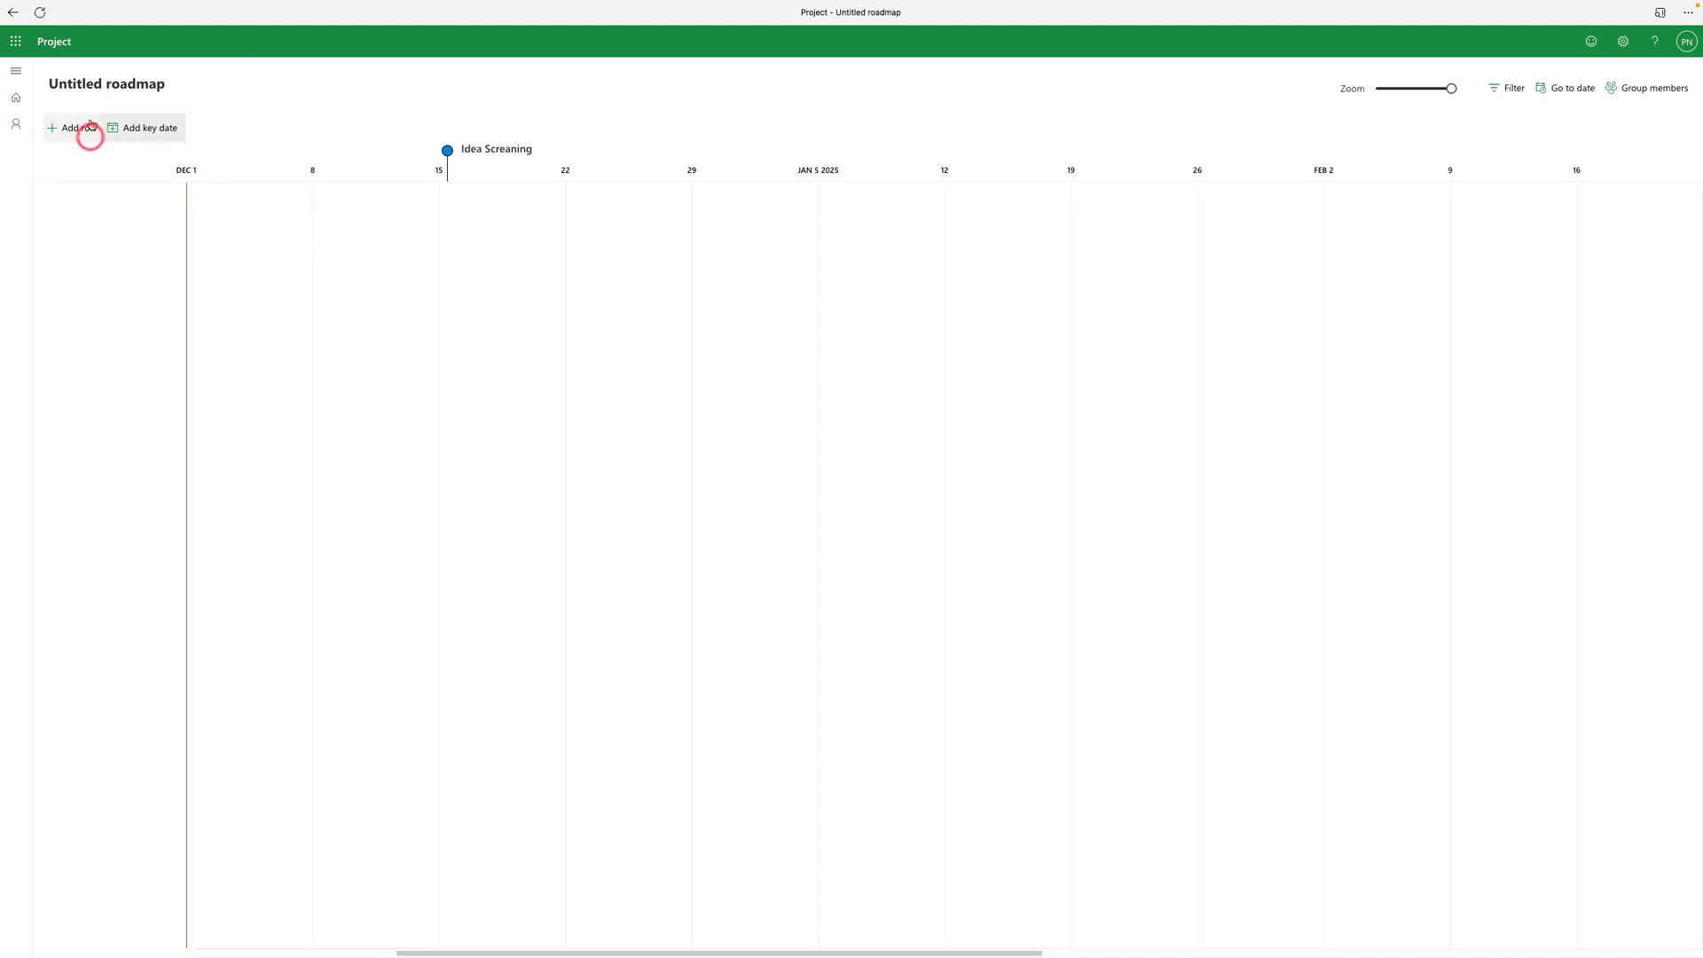
pyautogui.click(1496, 251)
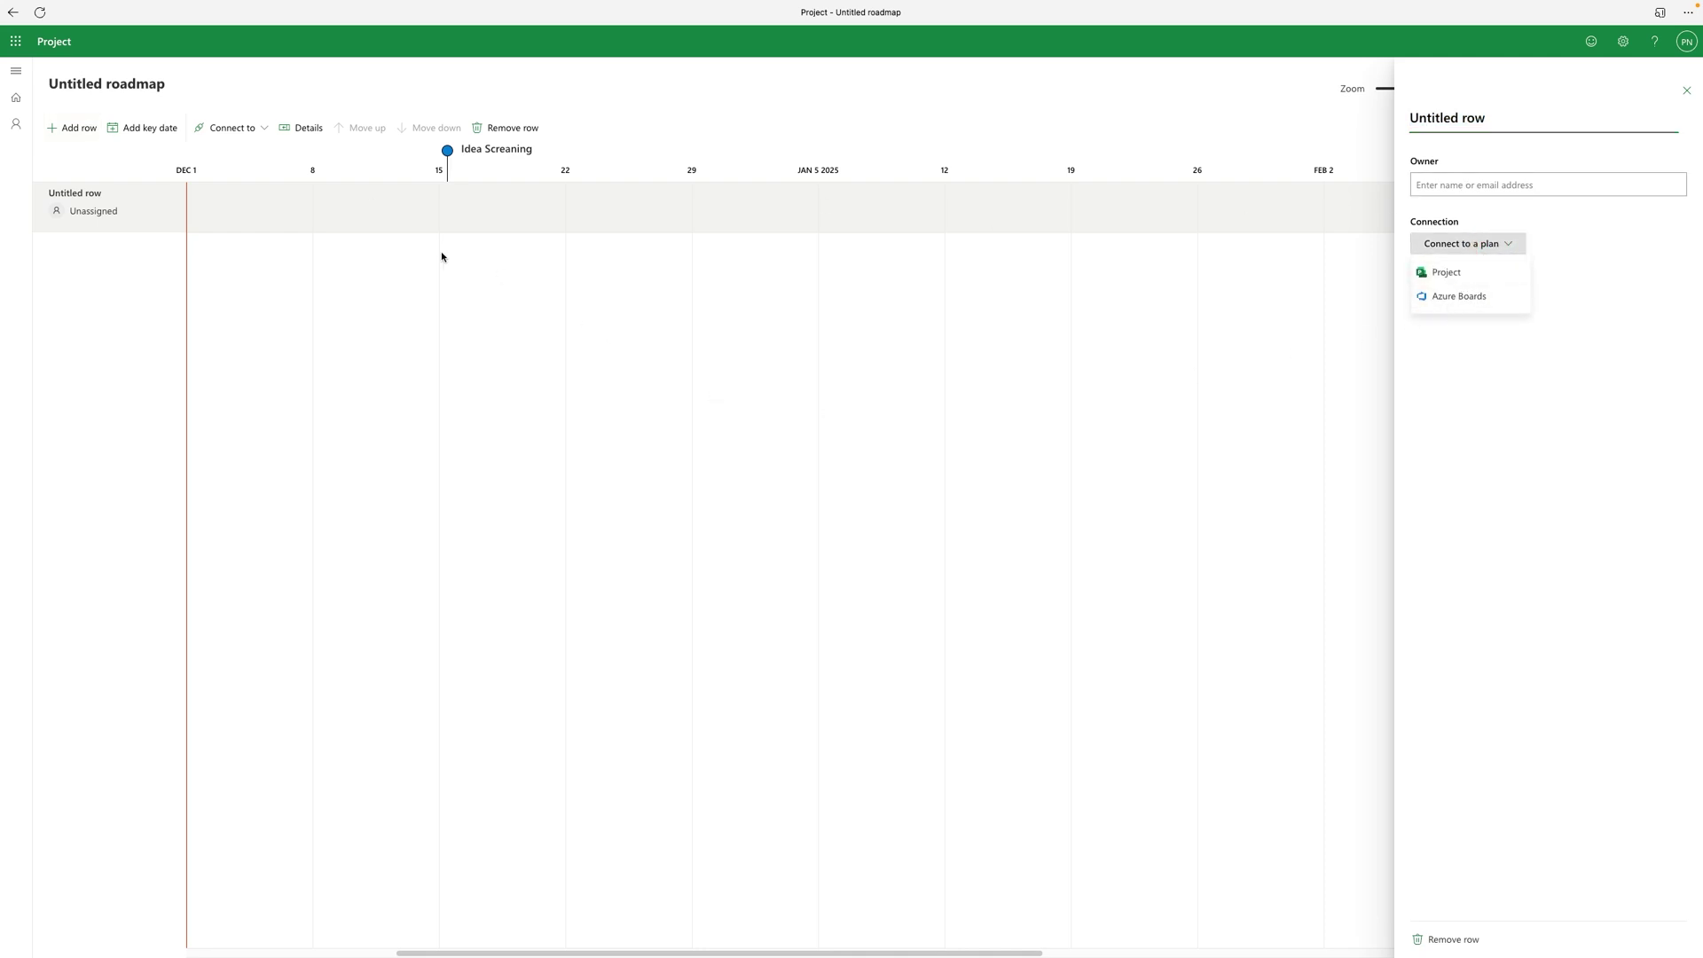
pyautogui.click(54, 44)
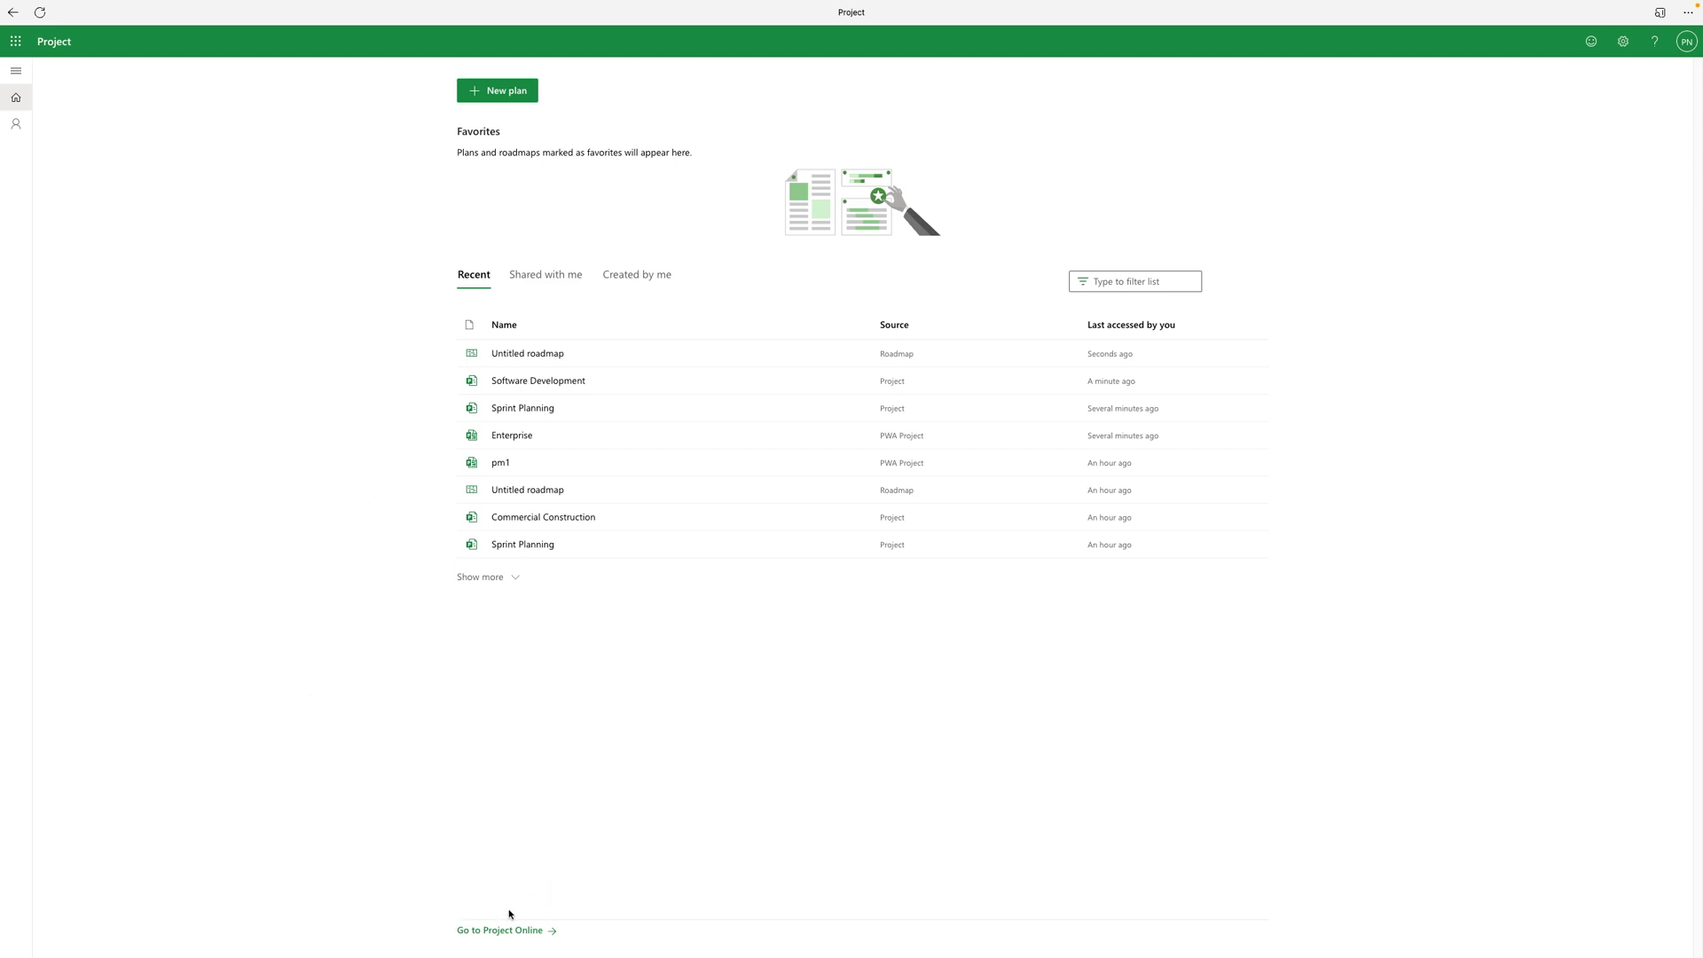
# - Open Project Online for the account and launch the 'Create or import projects' wizard
pyautogui.click(480, 935)
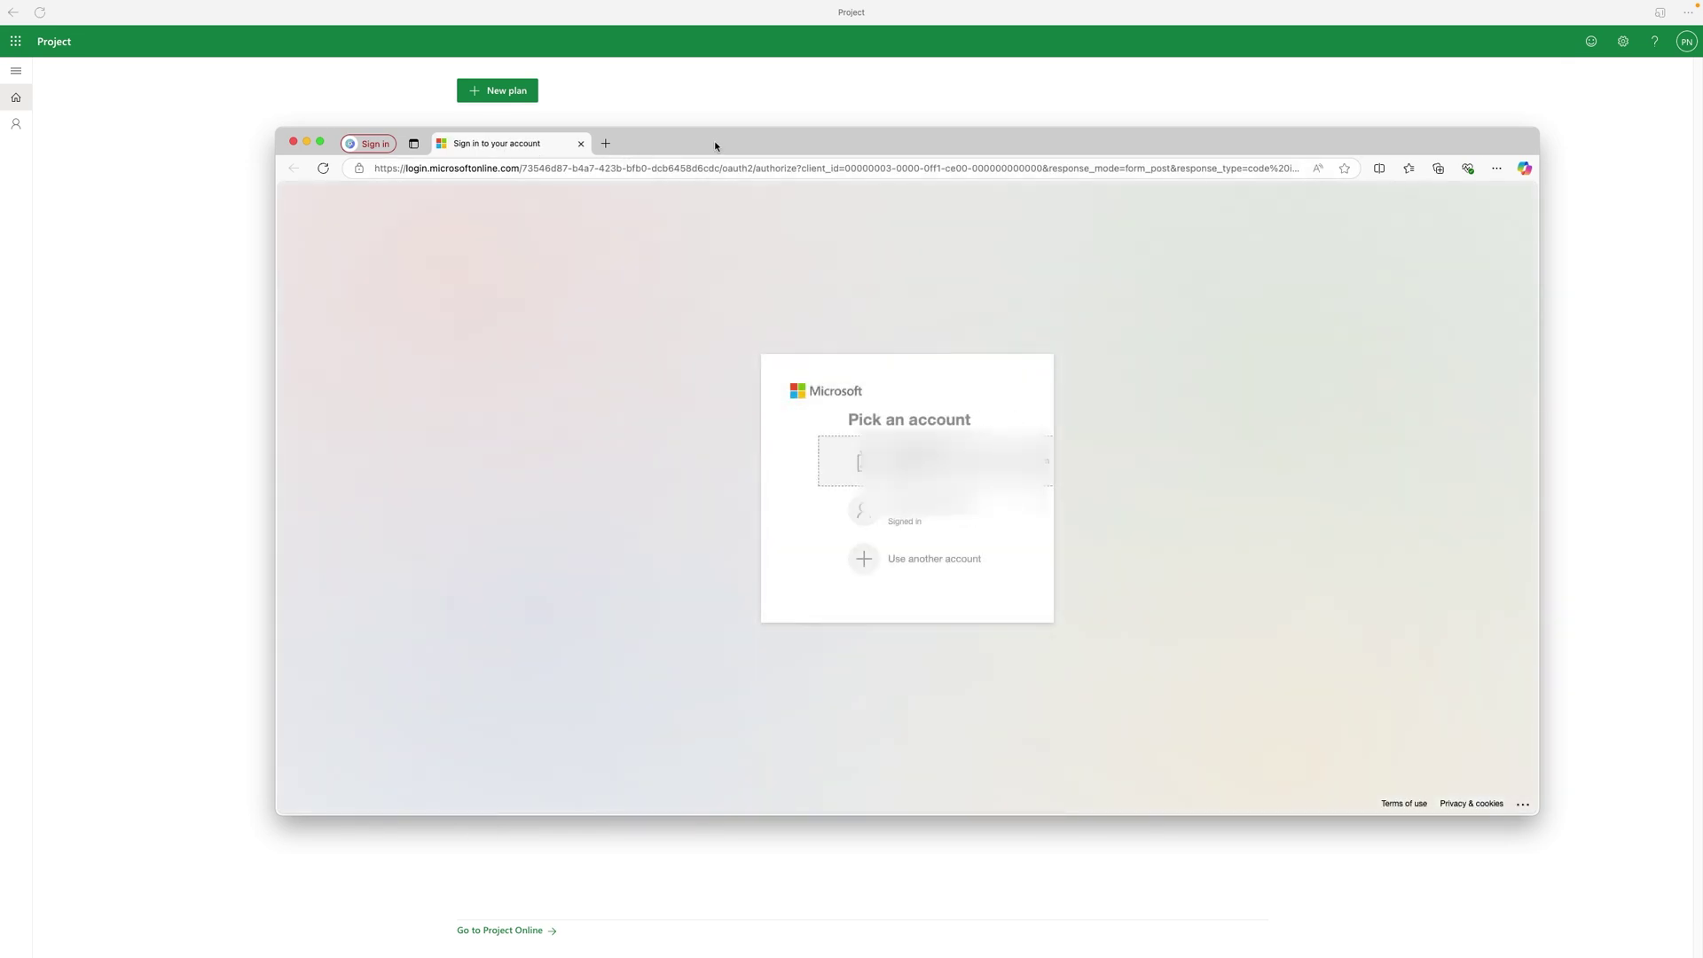
pyautogui.doubleClick(715, 141)
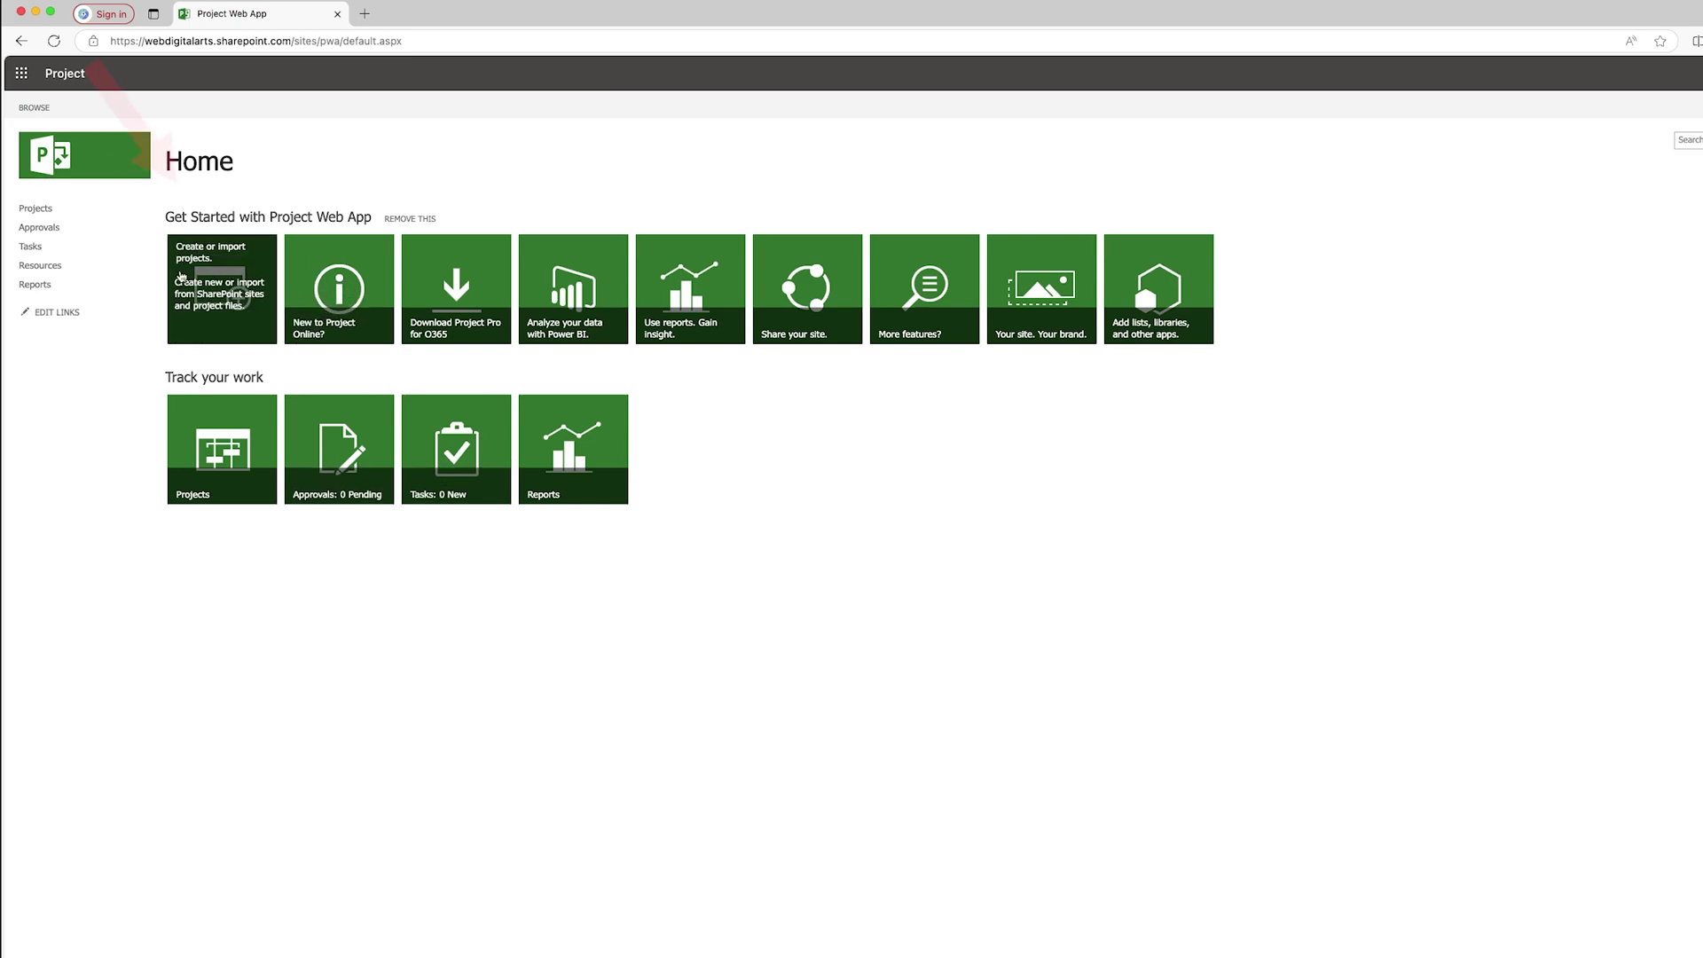
pyautogui.click(204, 283)
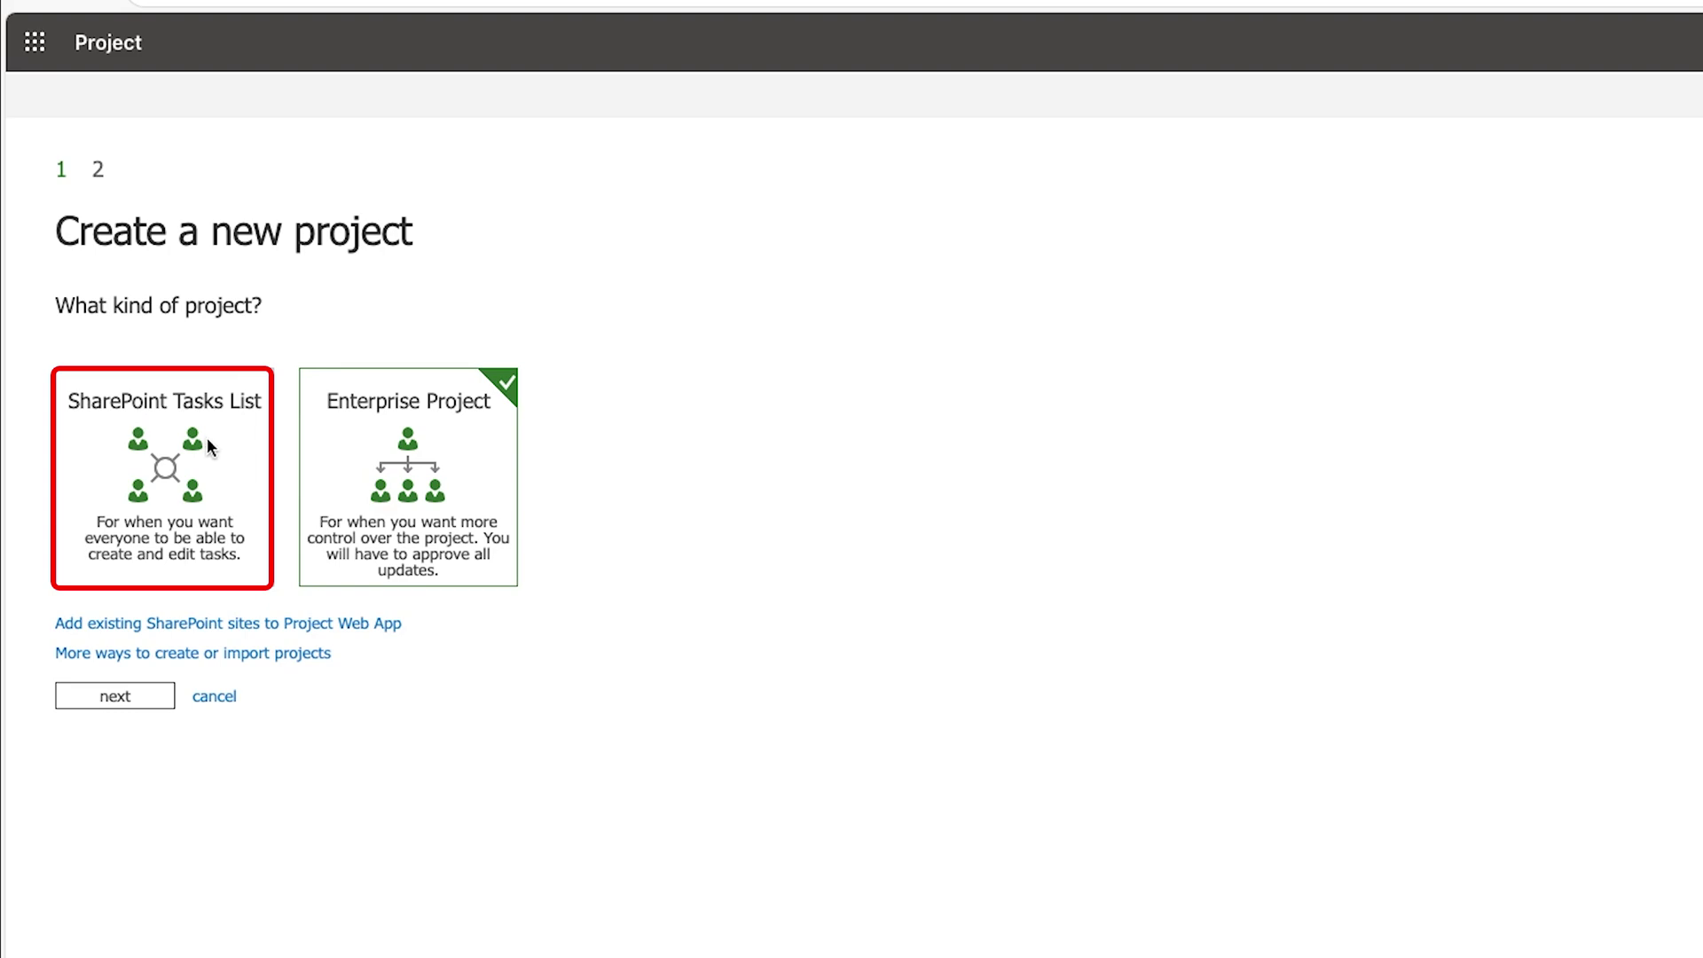
# - Create a SharePoint Tasks List project named 'project x'
pyautogui.click(202, 441)
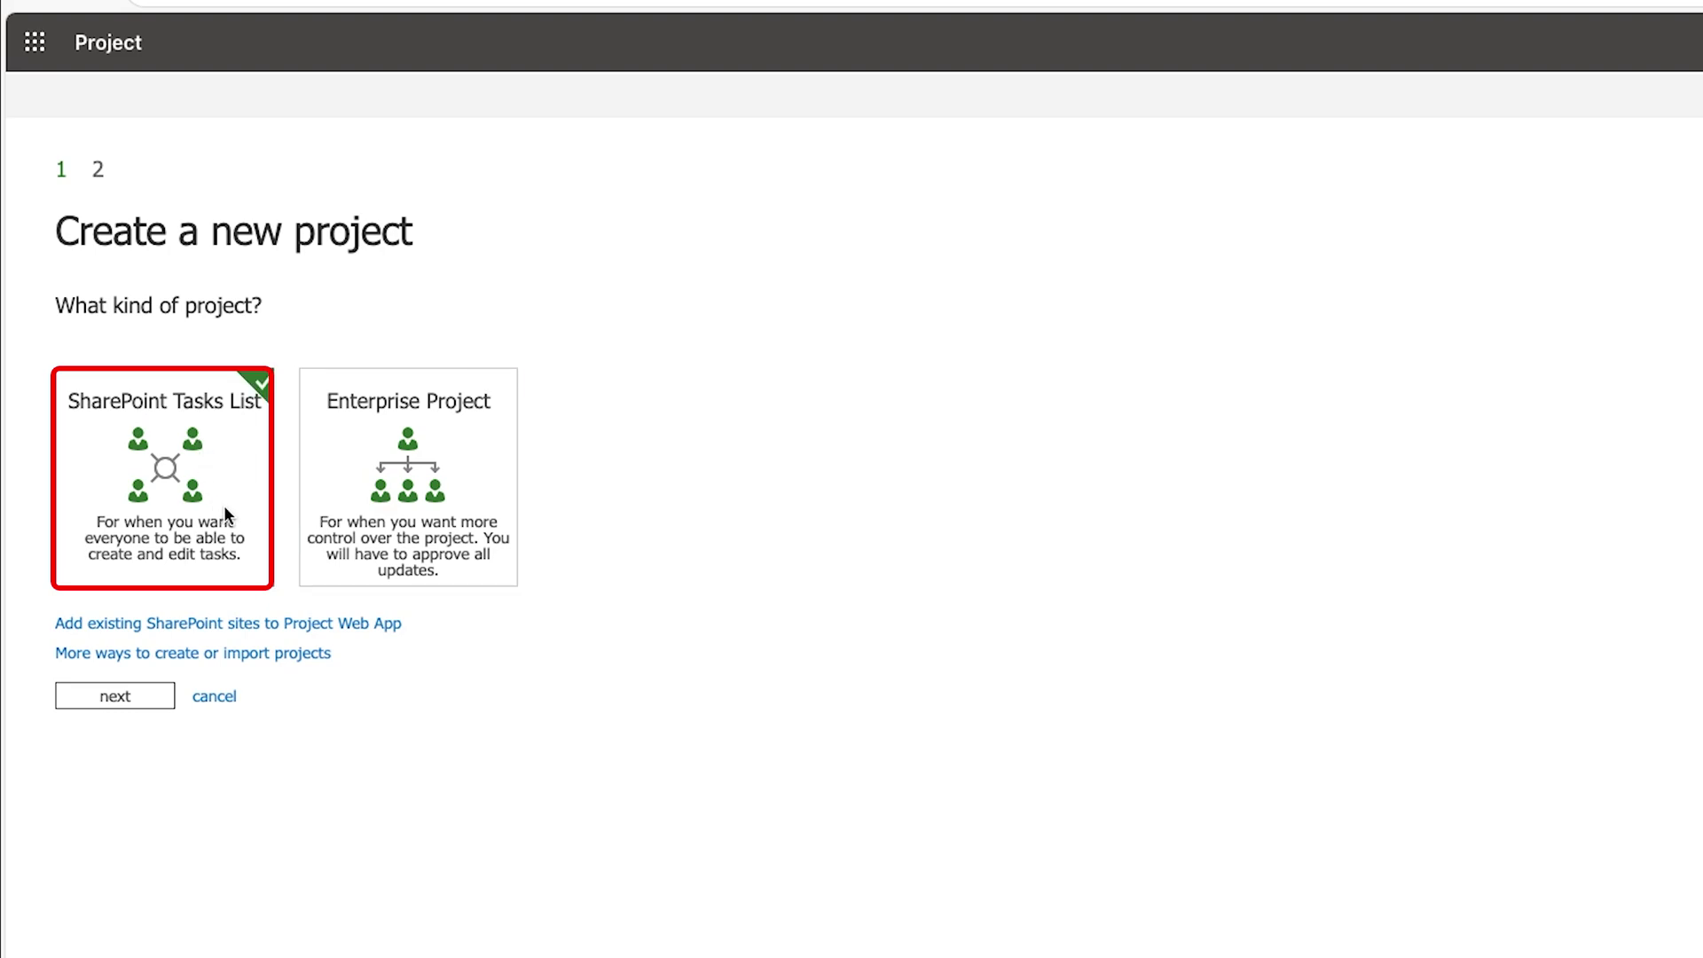
pyautogui.click(155, 708)
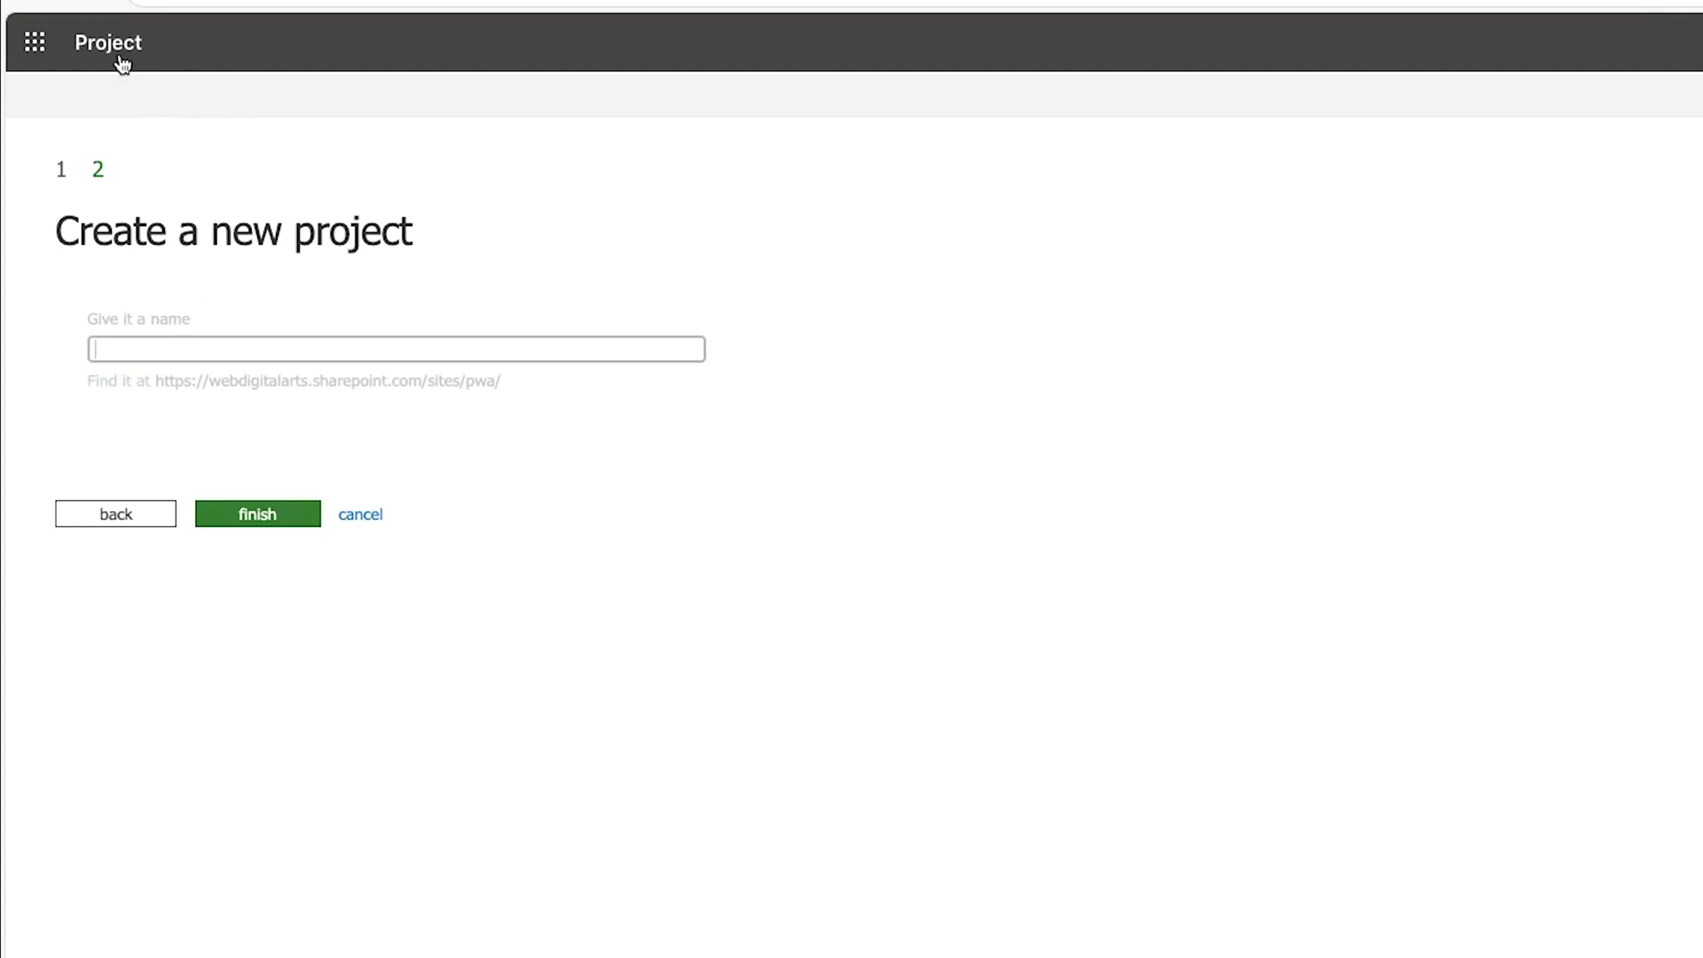
pyautogui.write('we')
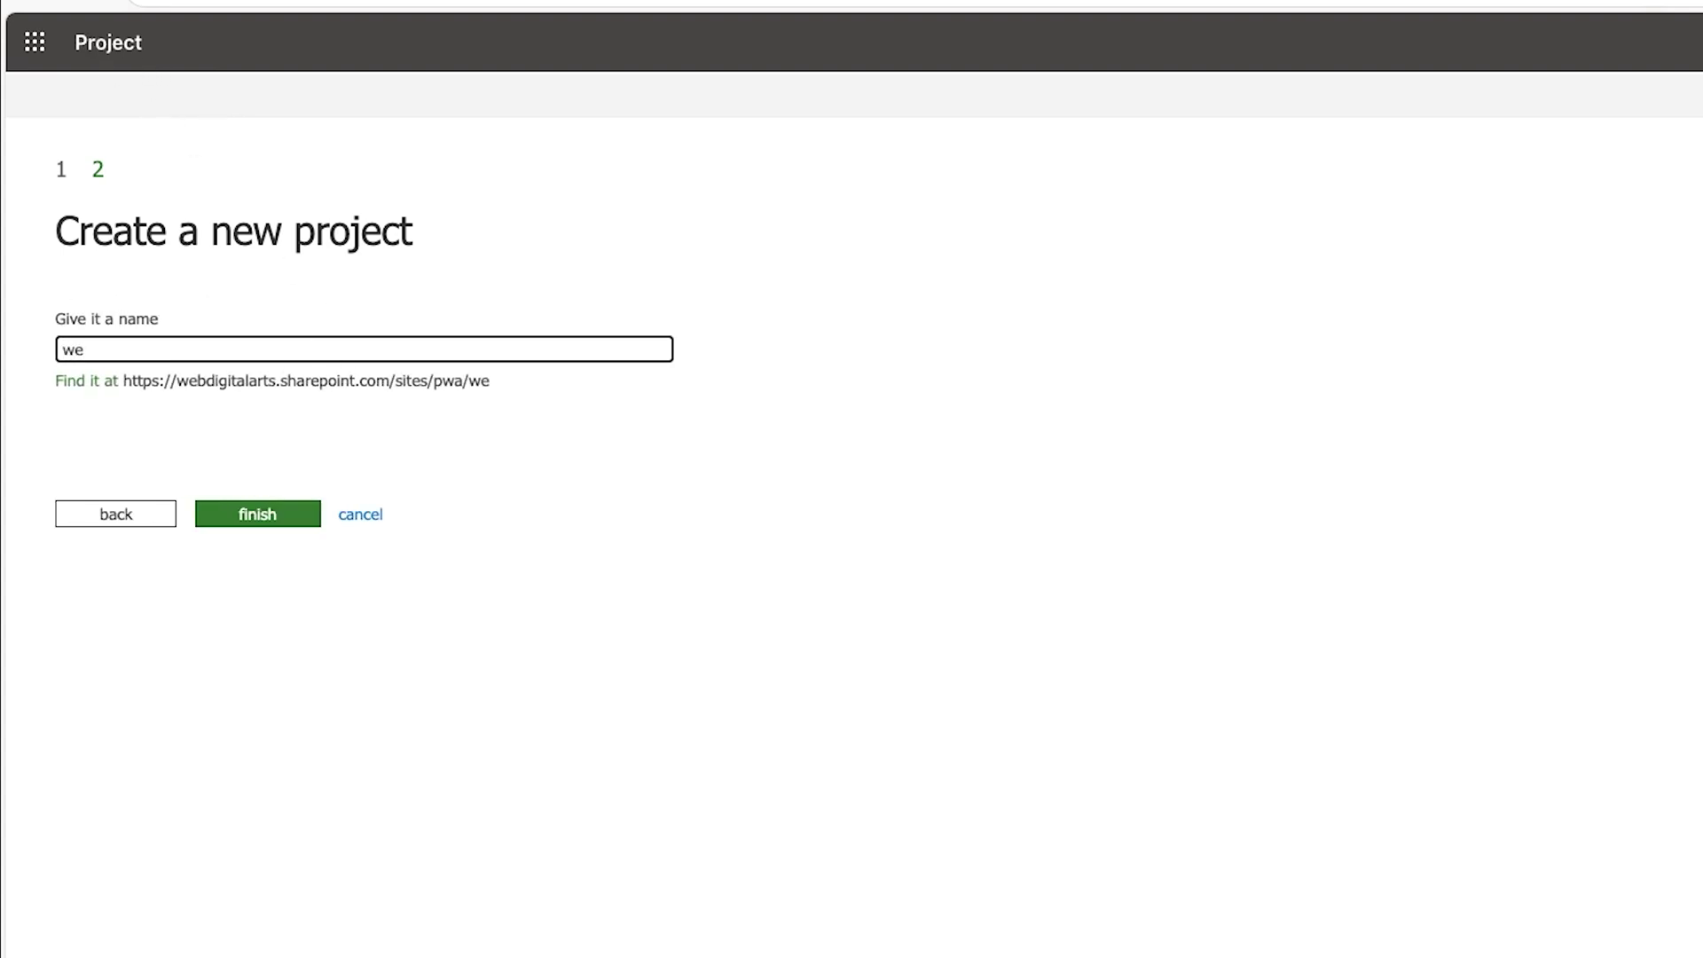
pyautogui.press('BackSpace')
pyautogui.press('BackSpace')
pyautogui.write('project 4')
pyautogui.click(217, 519)
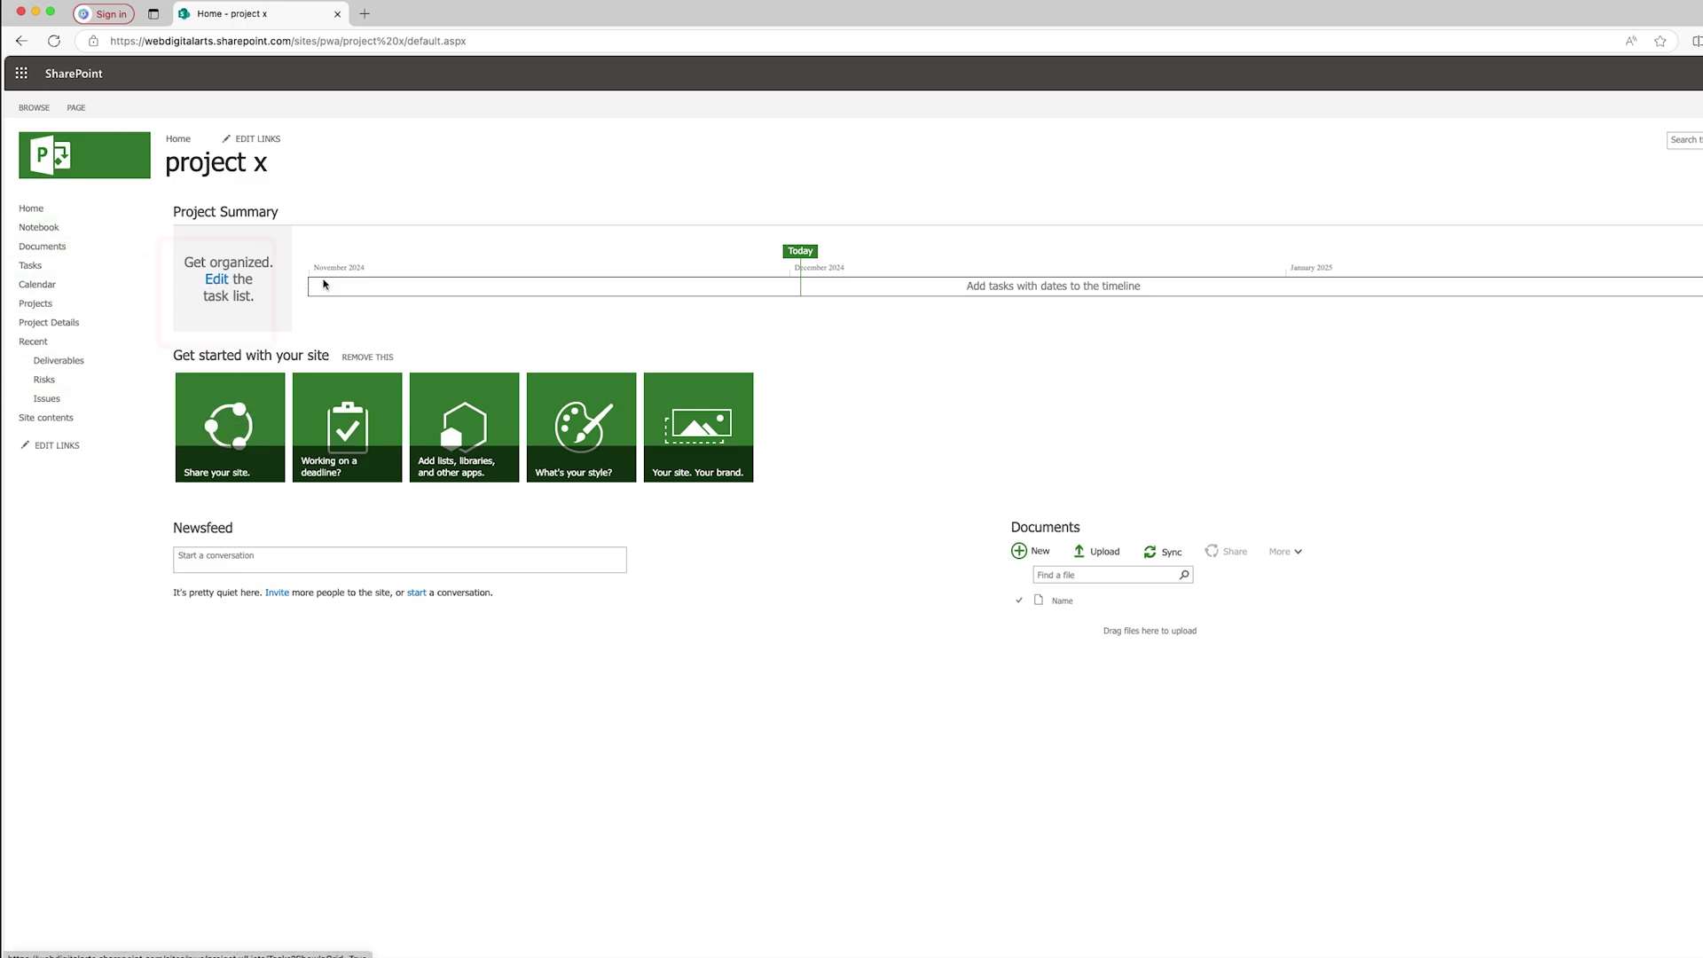
# - Edit the Tasks list grid and choose More Column Types to add a new column
pyautogui.click(215, 281)
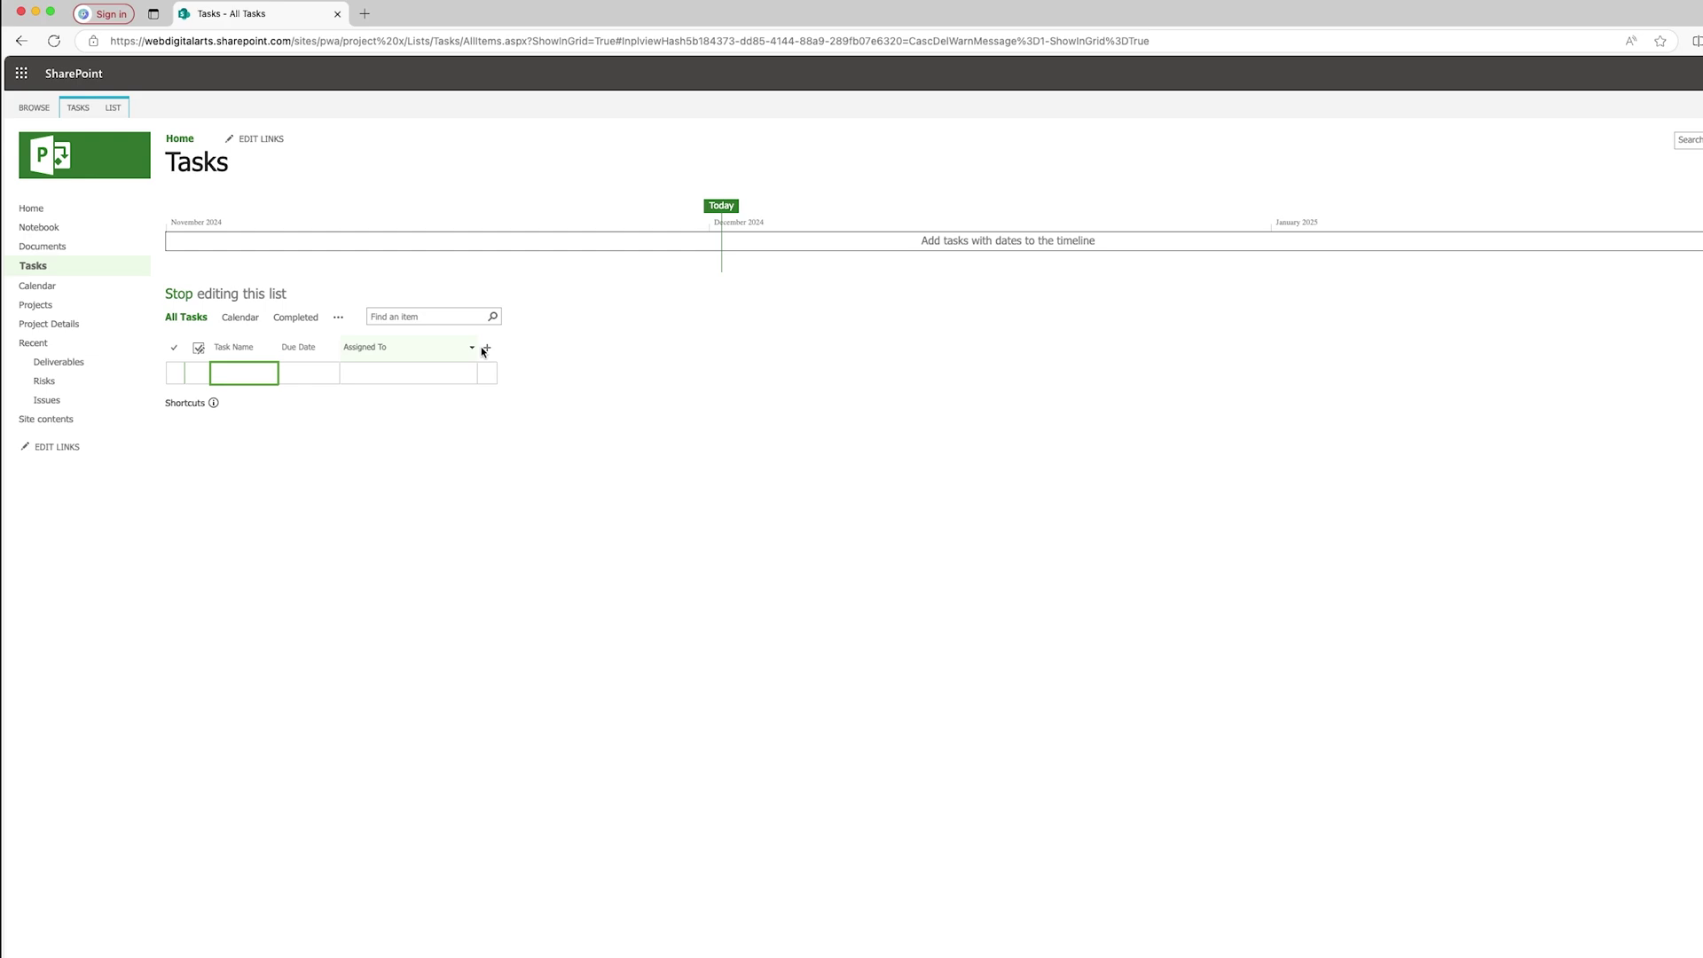
pyautogui.click(487, 348)
pyautogui.click(440, 468)
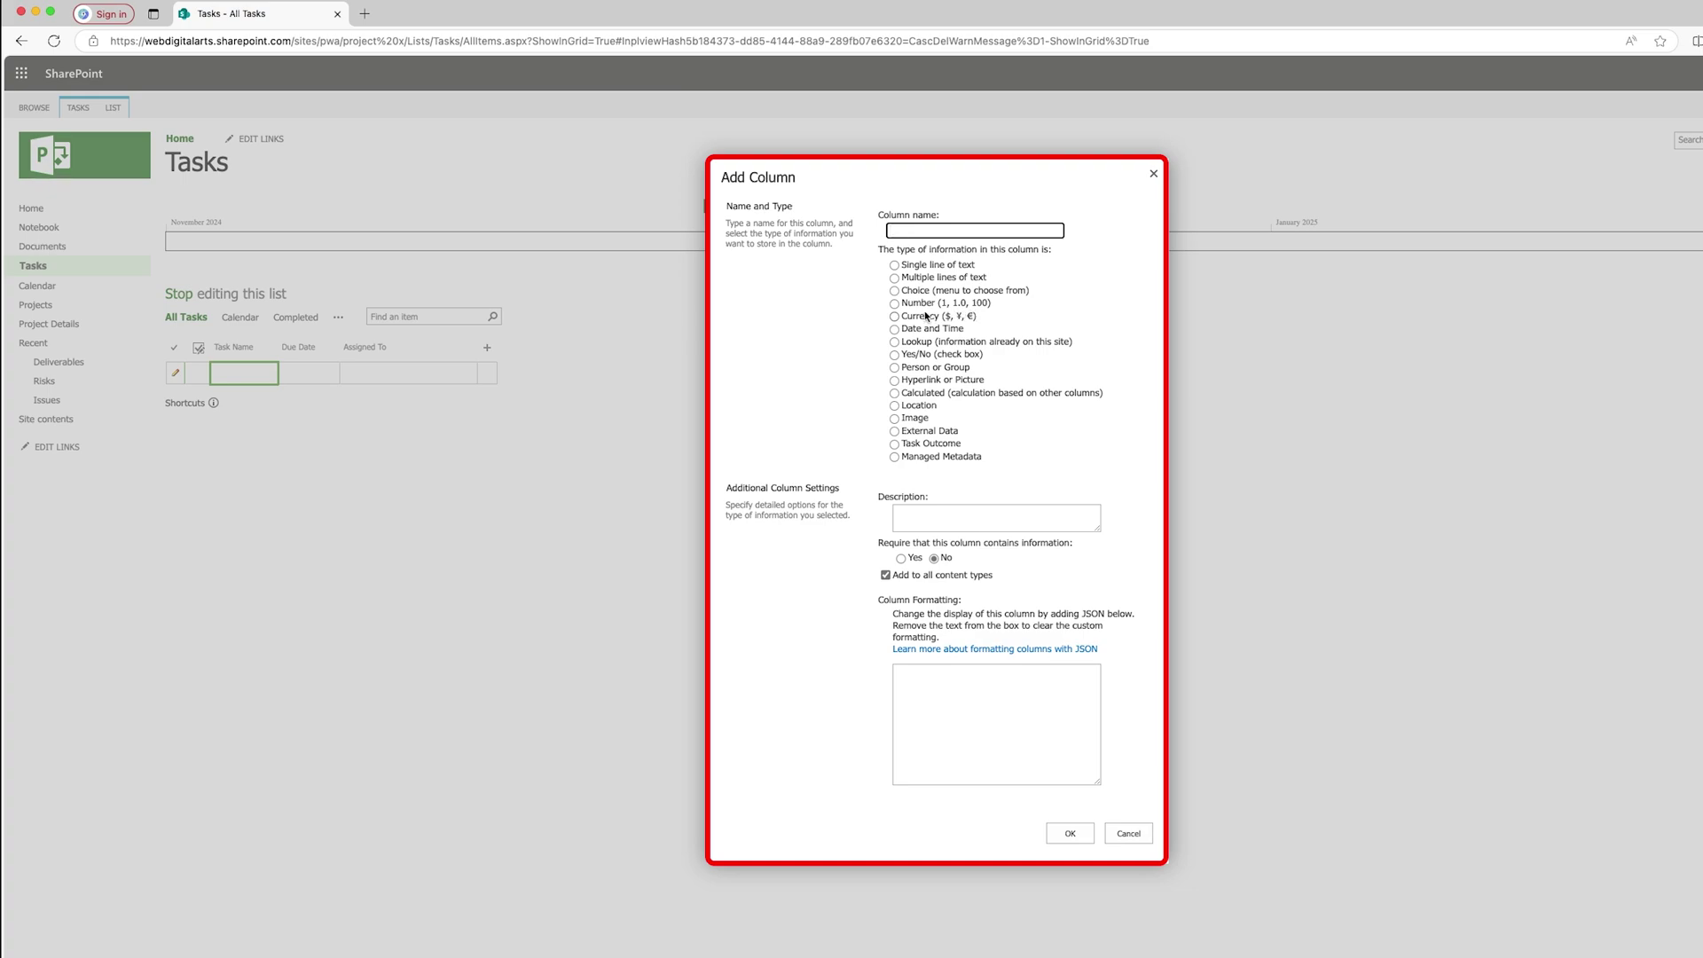
# - Add a Currency-type column called 'Budget' to the Tasks list
pyautogui.click(909, 315)
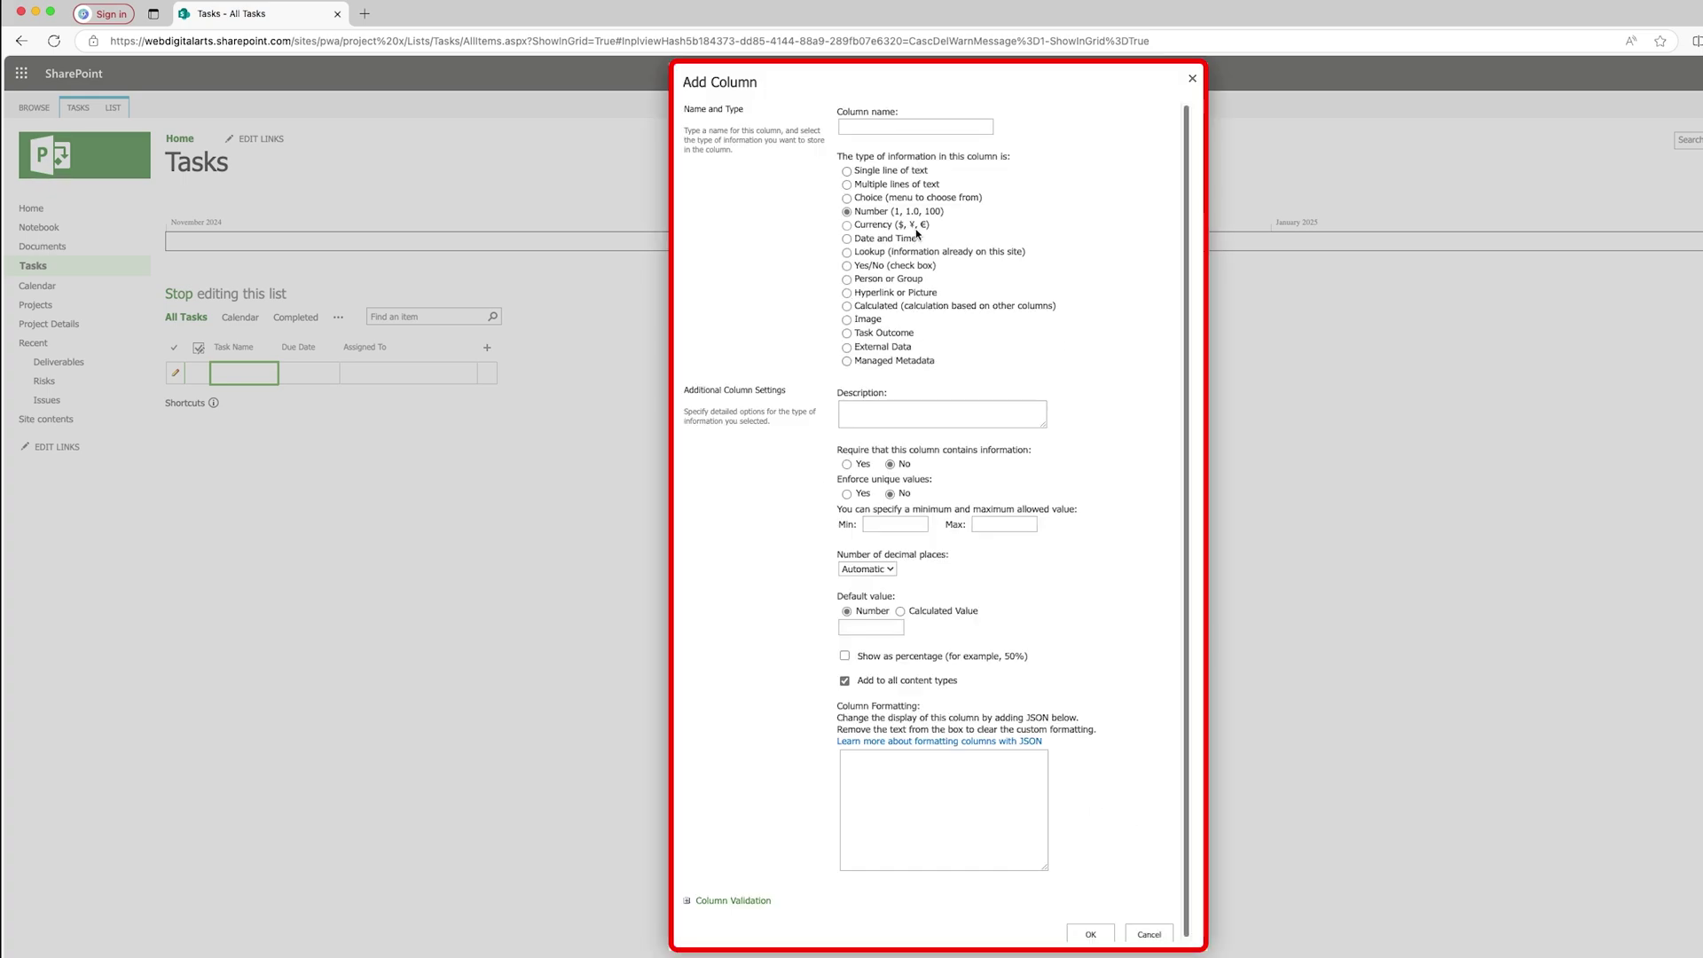
pyautogui.click(873, 122)
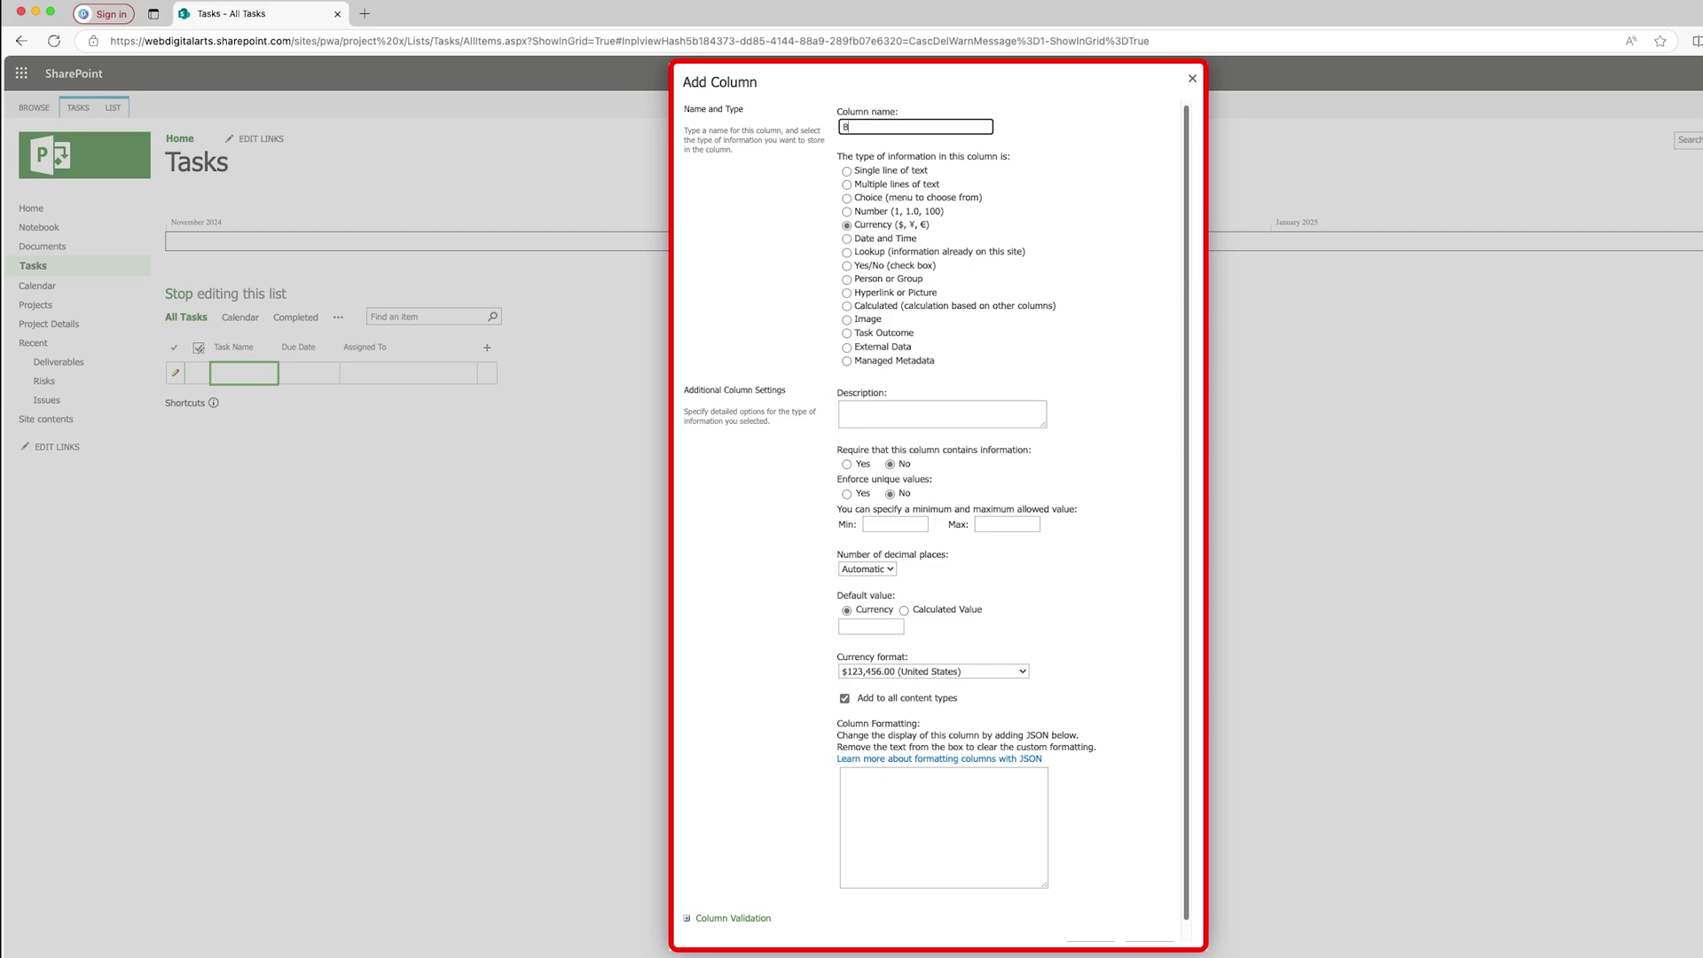
pyautogui.write('Budget')
pyautogui.scroll(-1, 1131, 783)
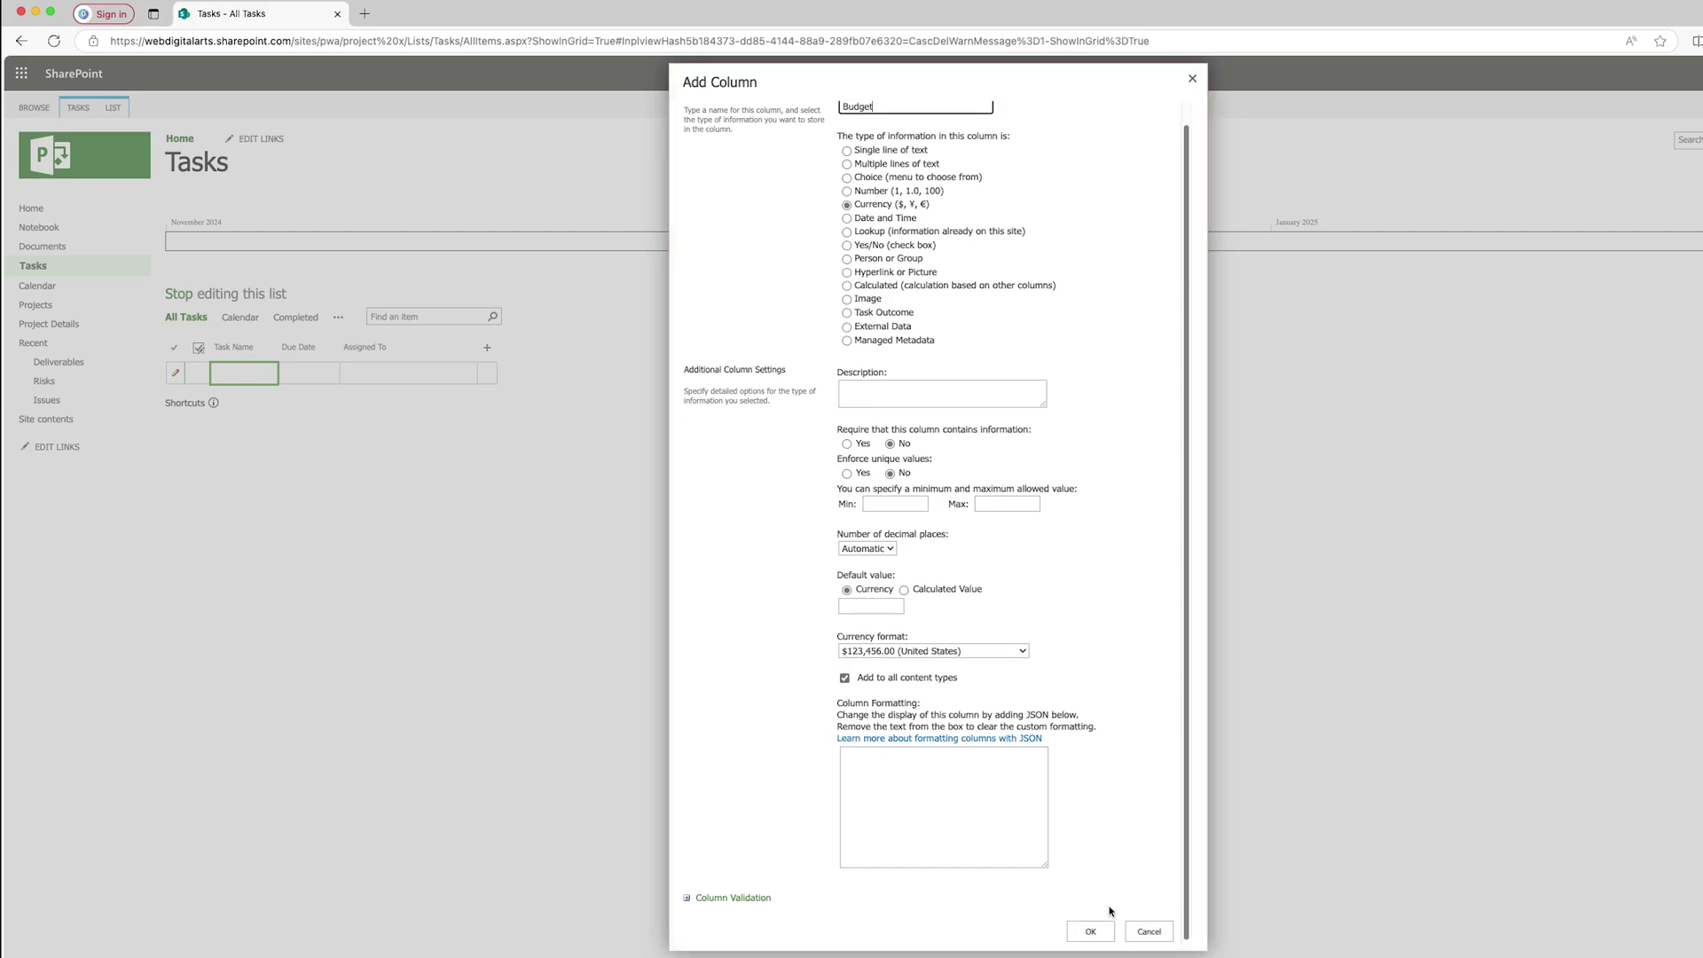
pyautogui.click(1094, 931)
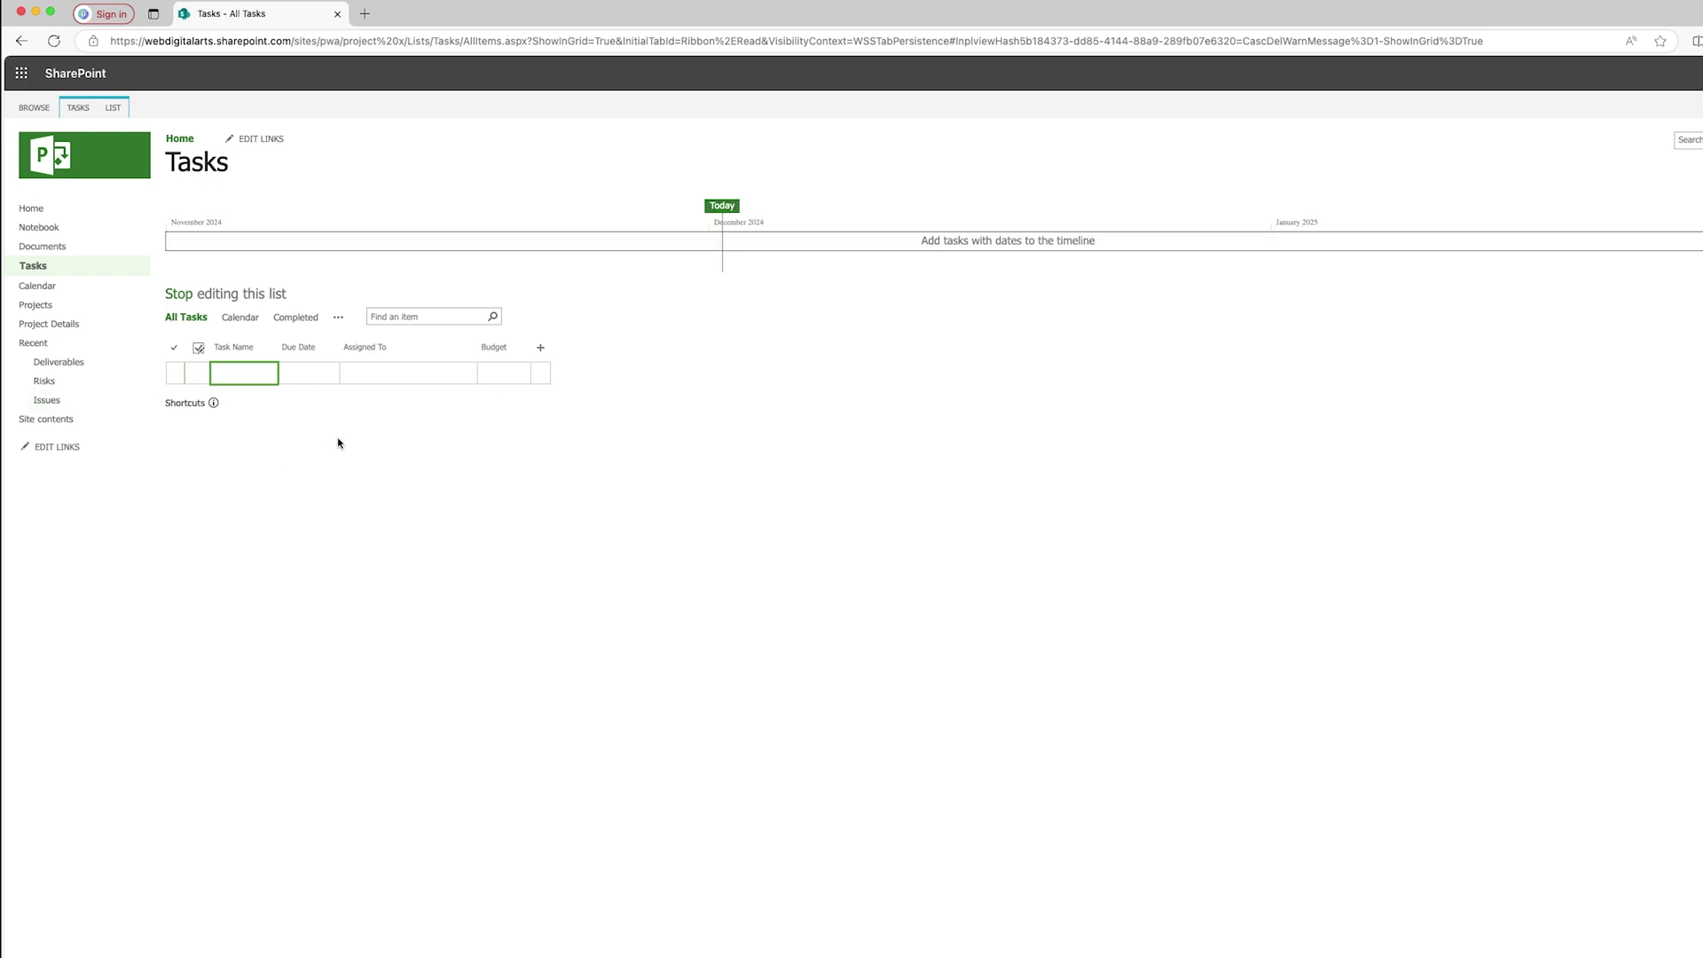
# - Add 'Task 1' with a due date of December 18
pyautogui.click(241, 373)
pyautogui.write('Task 1')
pyautogui.press('Tab')
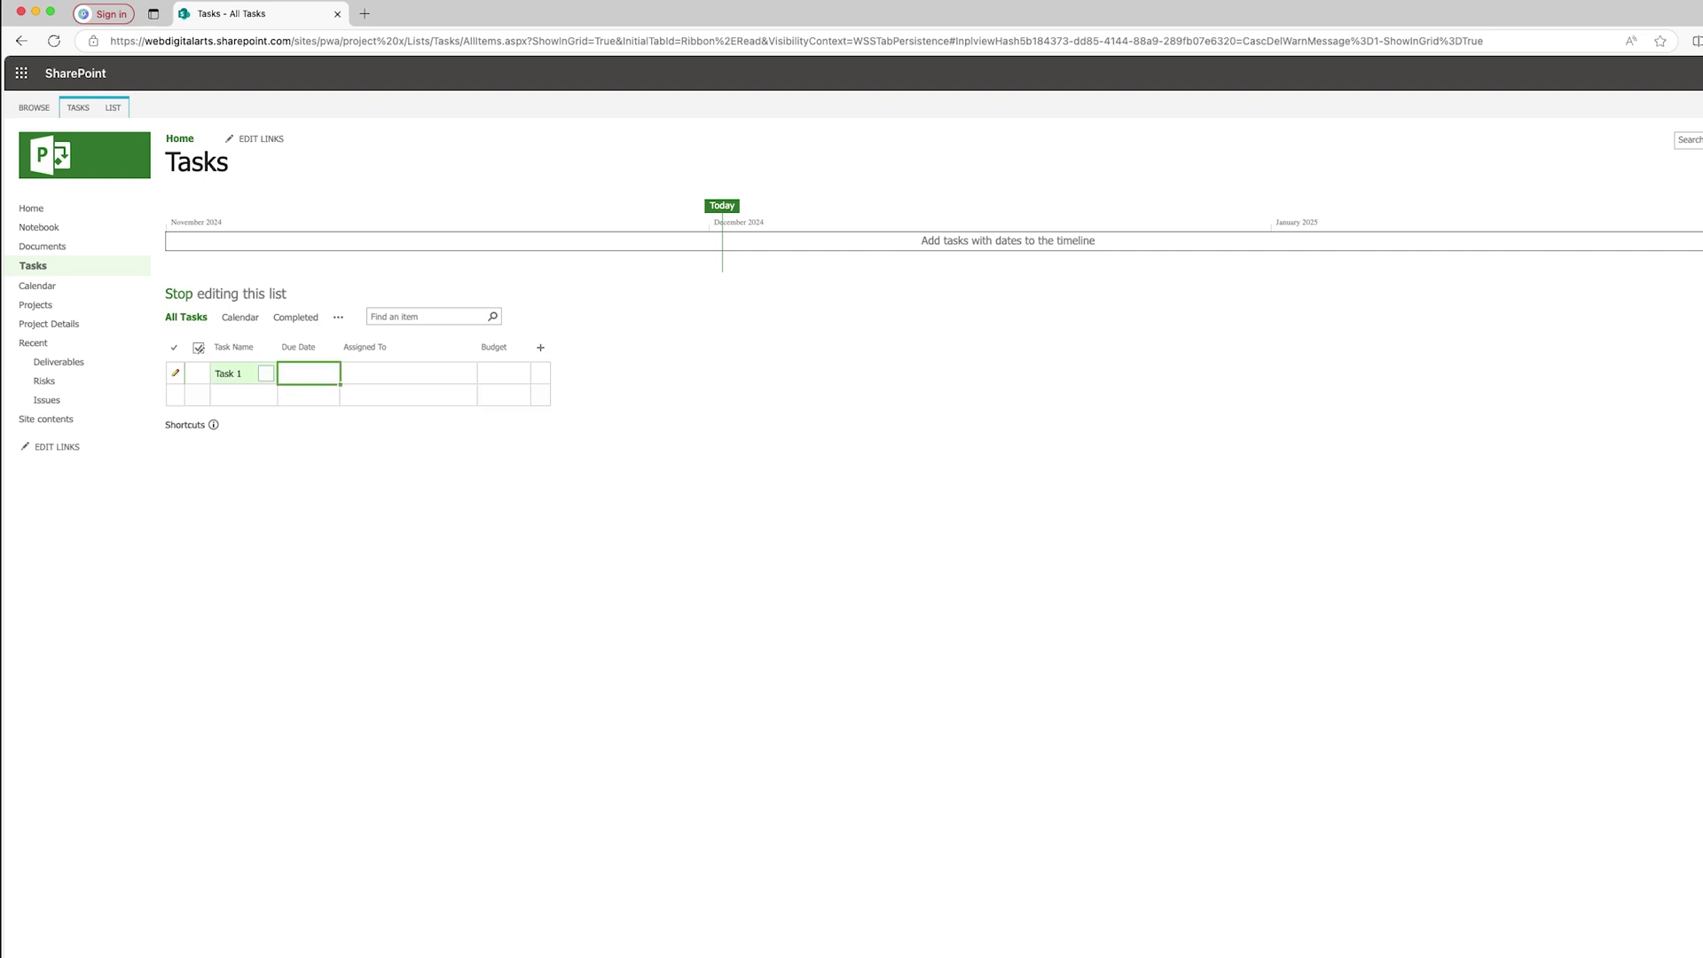
pyautogui.click(266, 373)
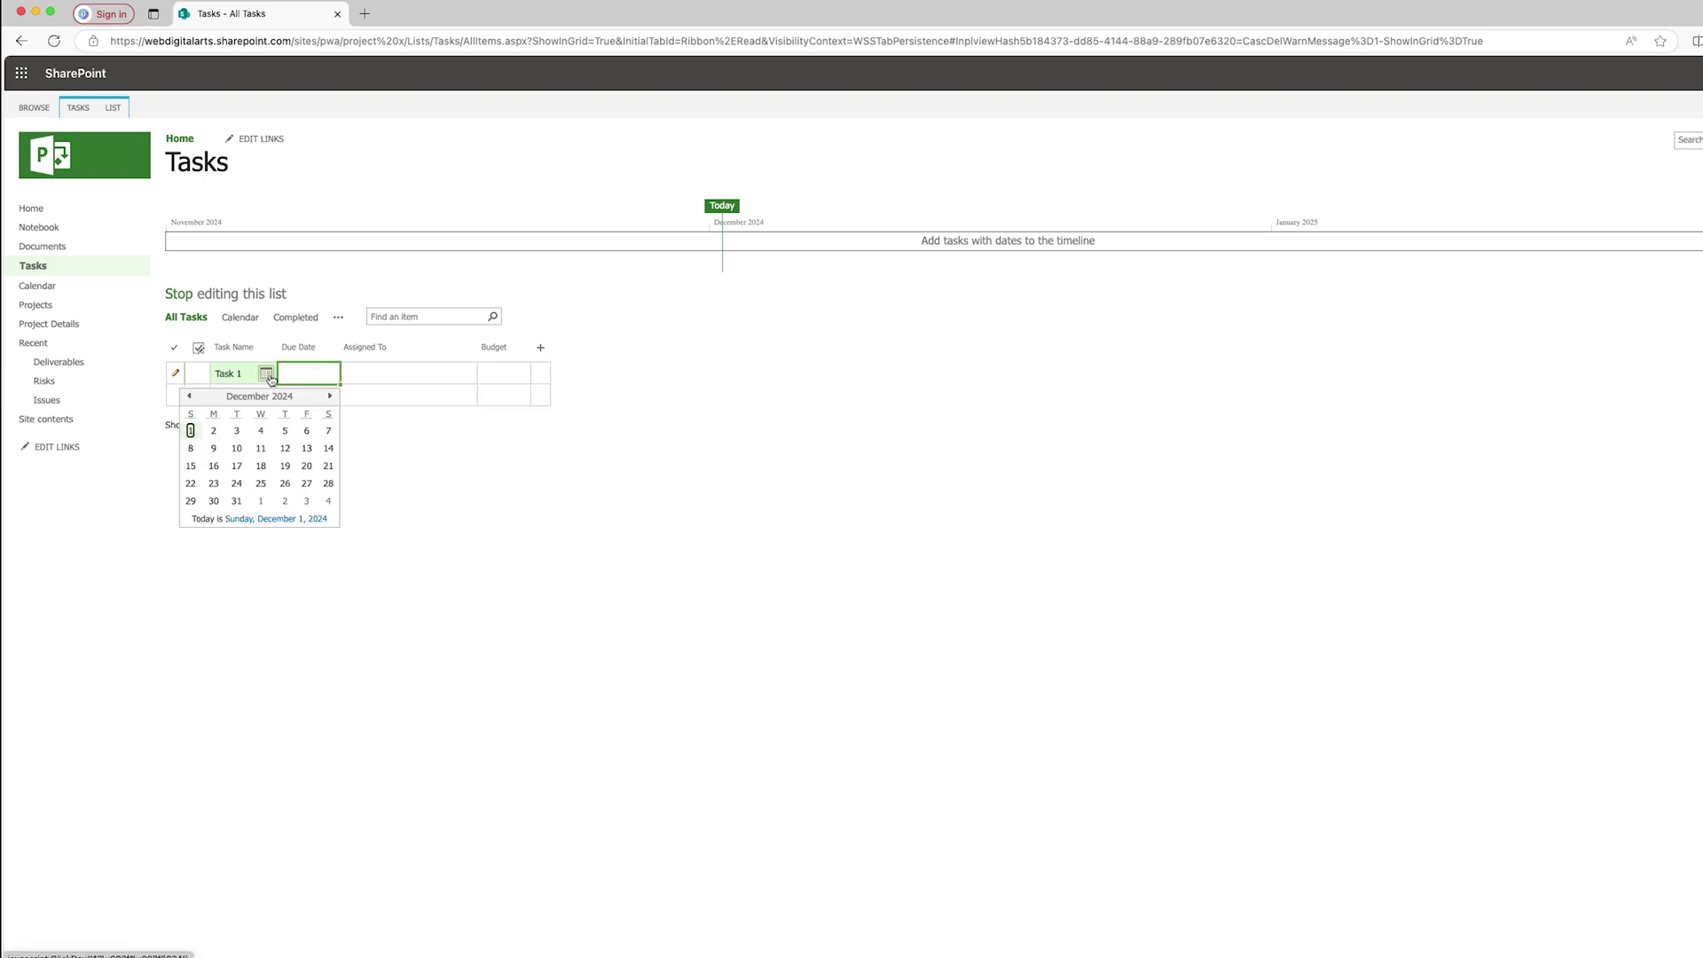
pyautogui.click(260, 463)
# - Assign Task 1 to the team member and give it a budget of 1800
pyautogui.click(408, 374)
pyautogui.write('Per')
pyautogui.press('BackSpace')
pyautogui.press('BackSpace')
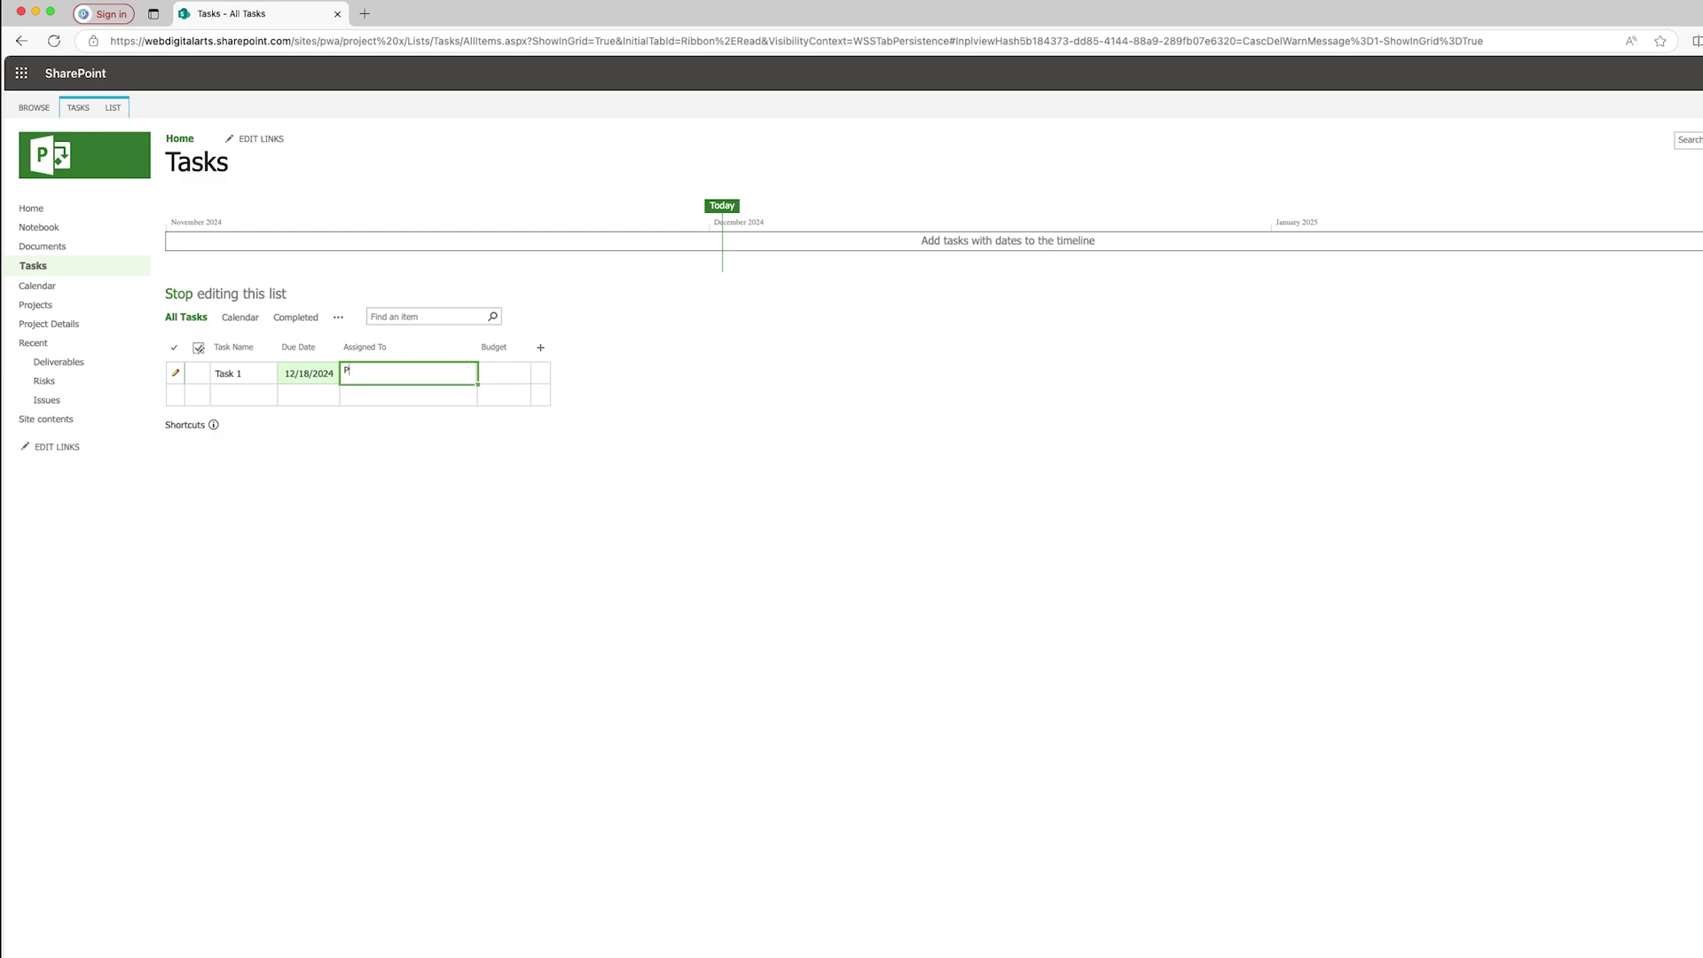
pyautogui.write('ritam')
pyautogui.press('Escape')
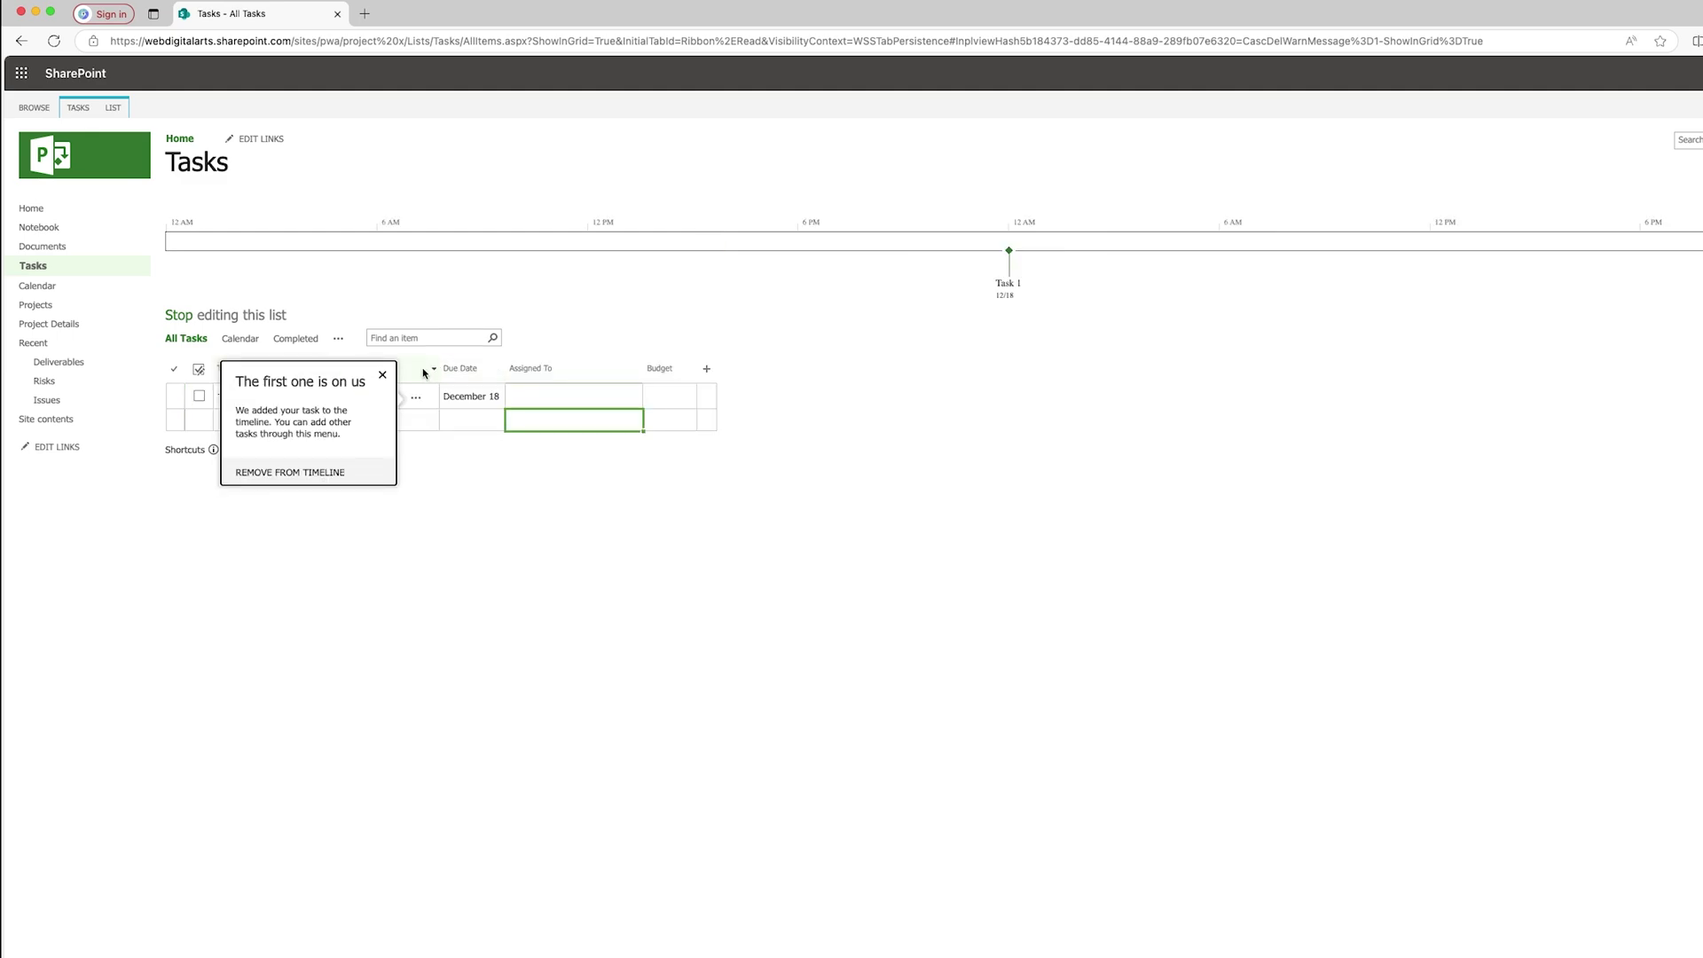
pyautogui.write('P')
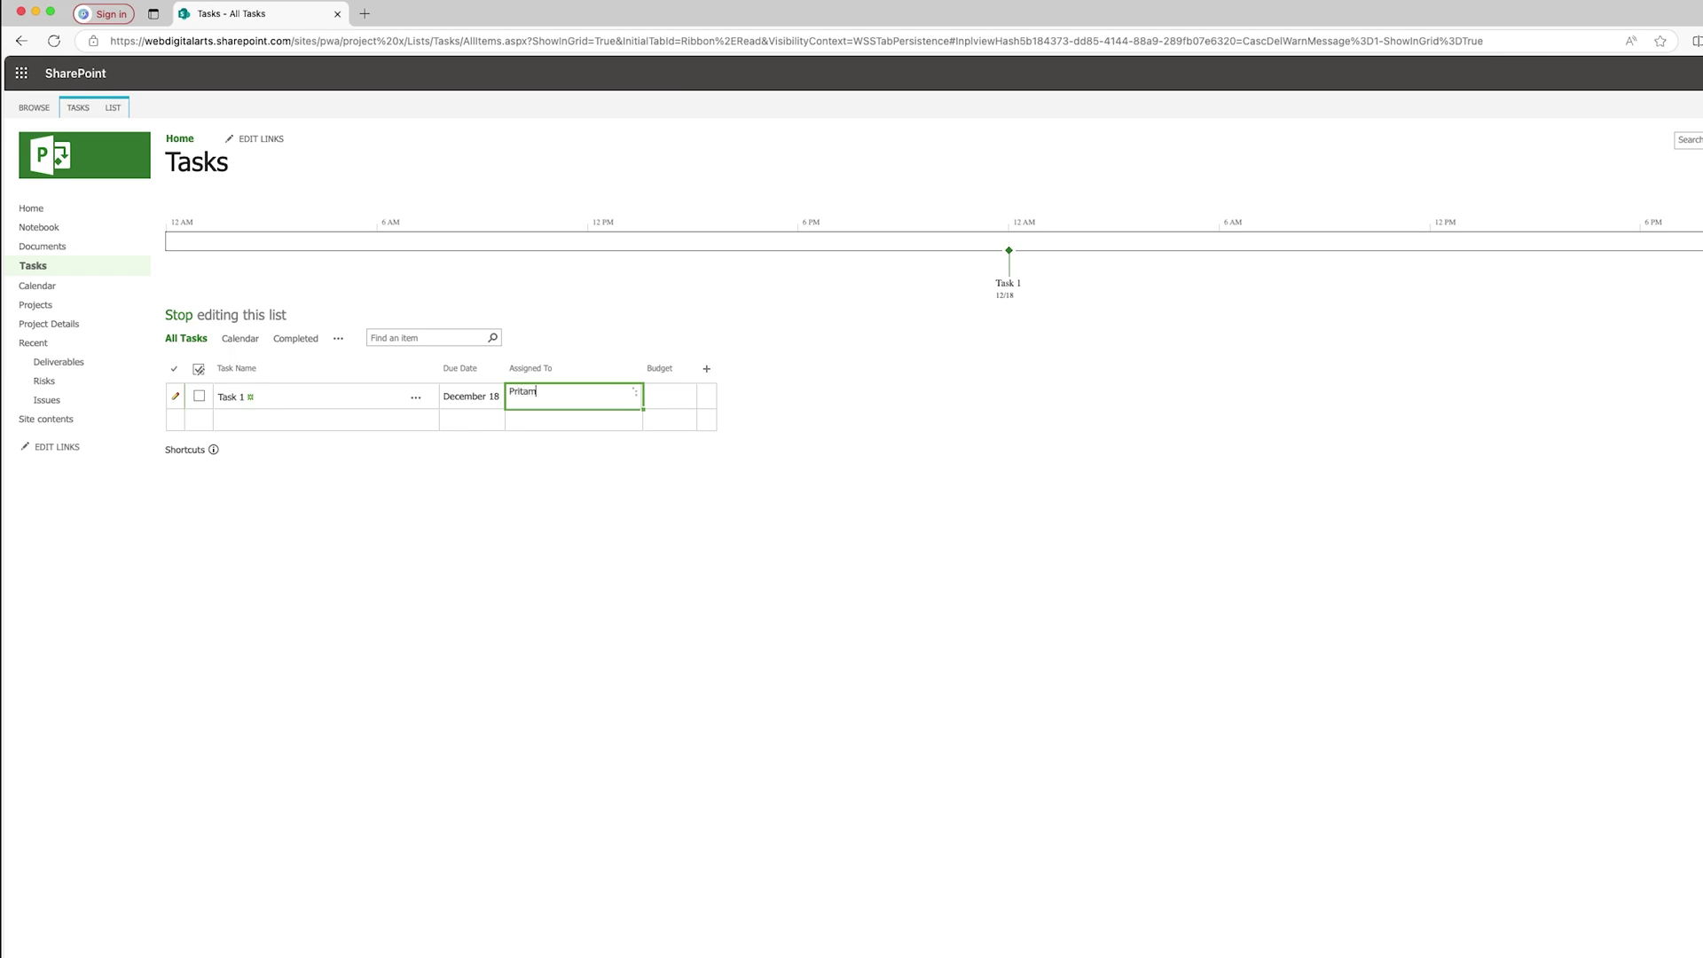
pyautogui.write('ritam')
pyautogui.click(574, 420)
pyautogui.click(667, 393)
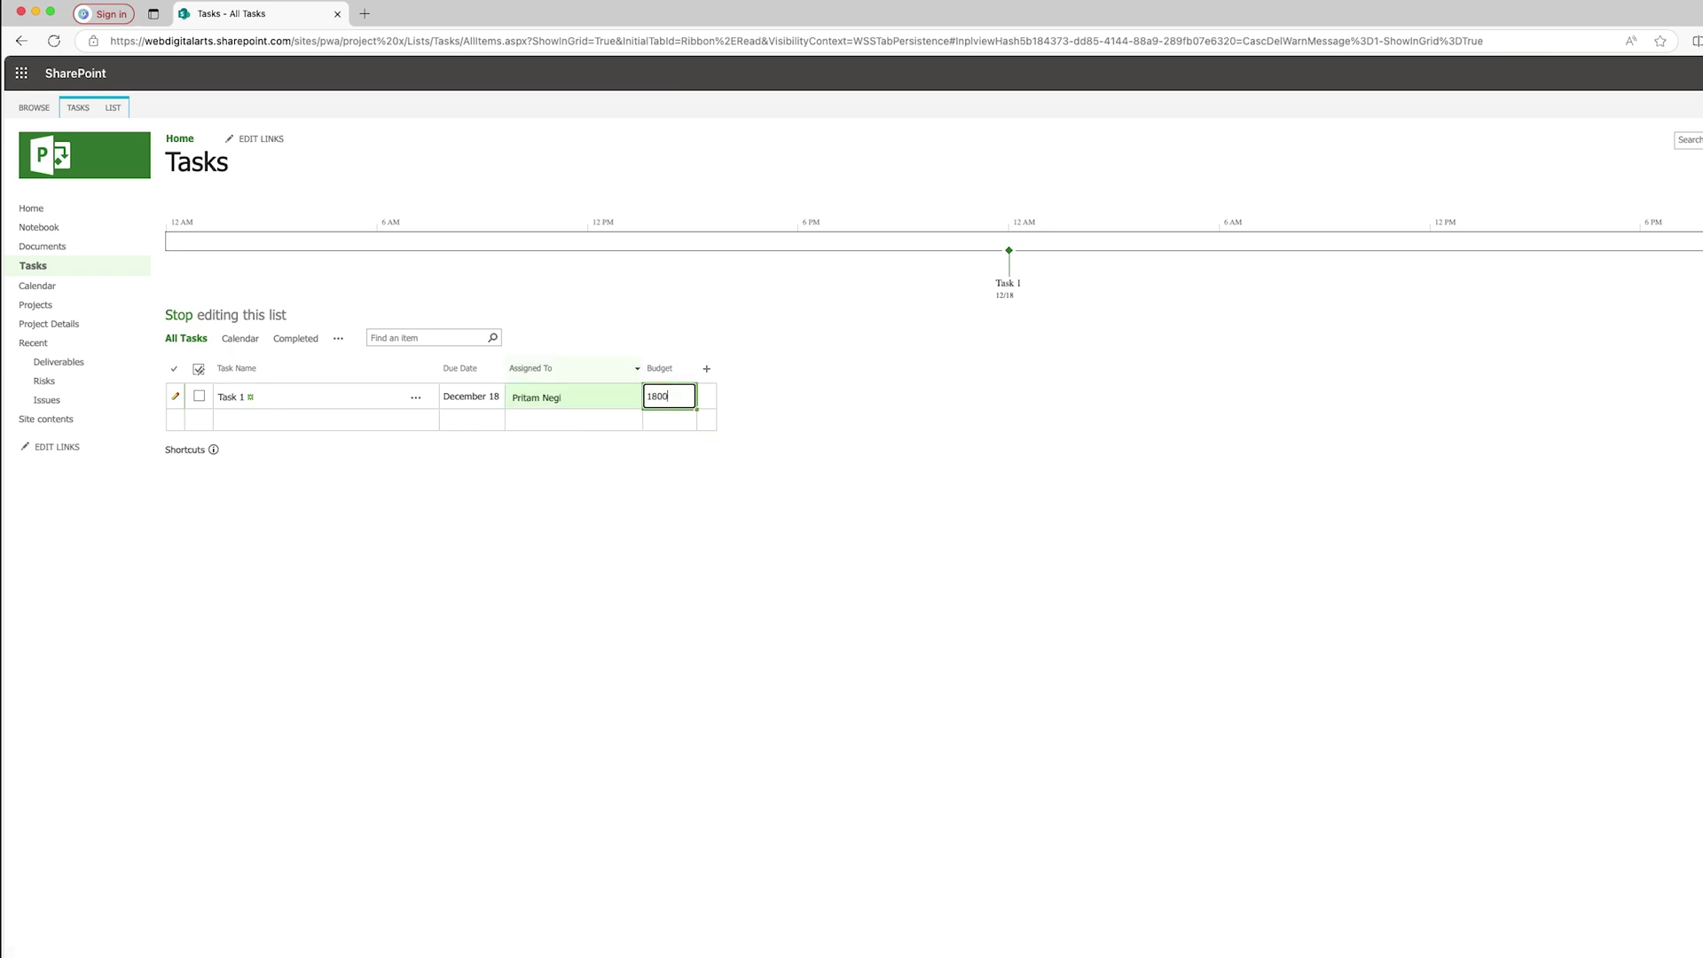
pyautogui.write('1800')
pyautogui.press('Return')
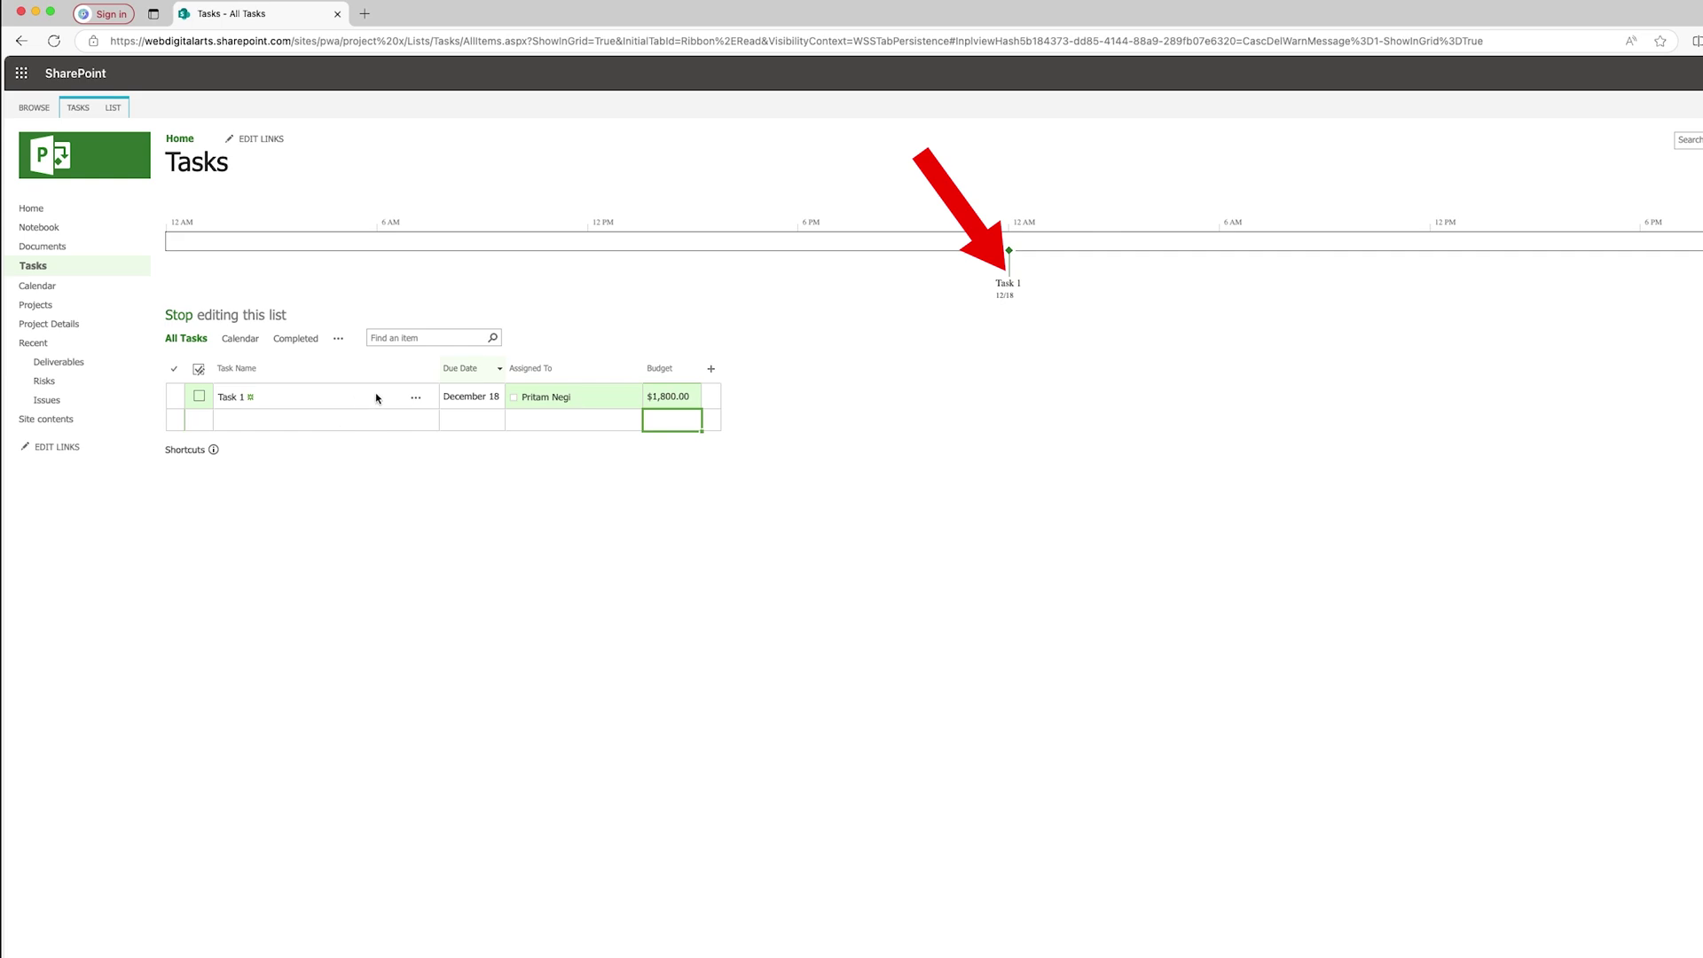
# - Add Task 2 due January 29, 2025, assigned to the same team member, budget 1500
pyautogui.click(248, 421)
pyautogui.write('Task 2')
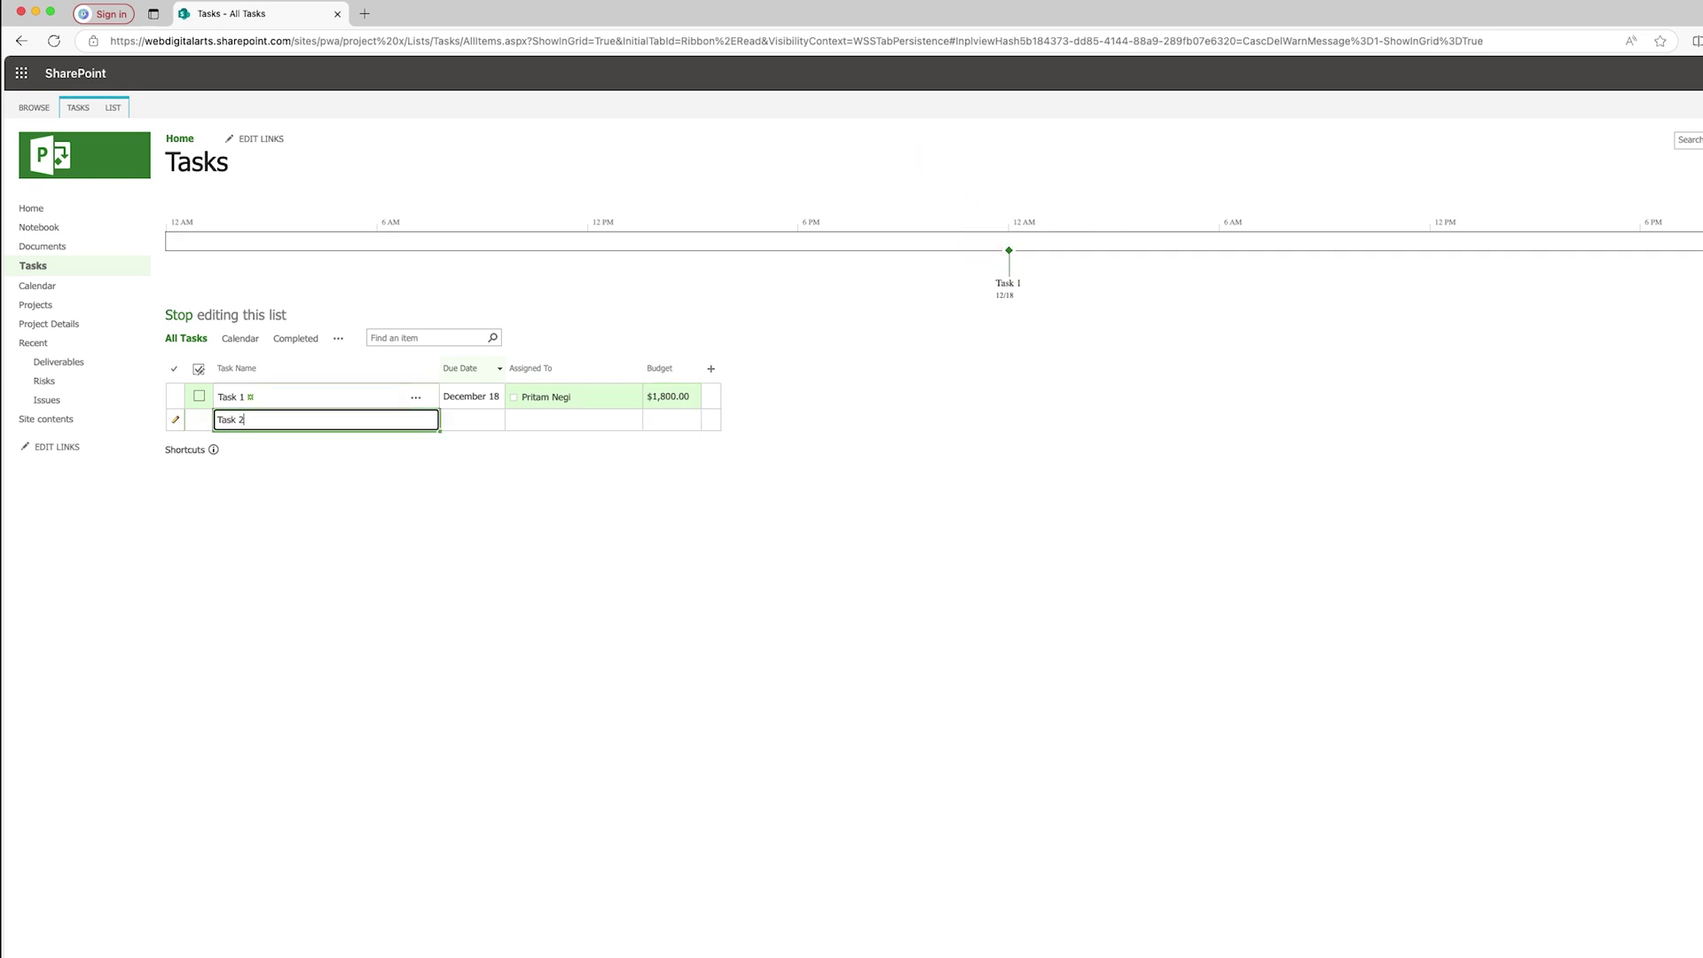
pyautogui.press('Tab')
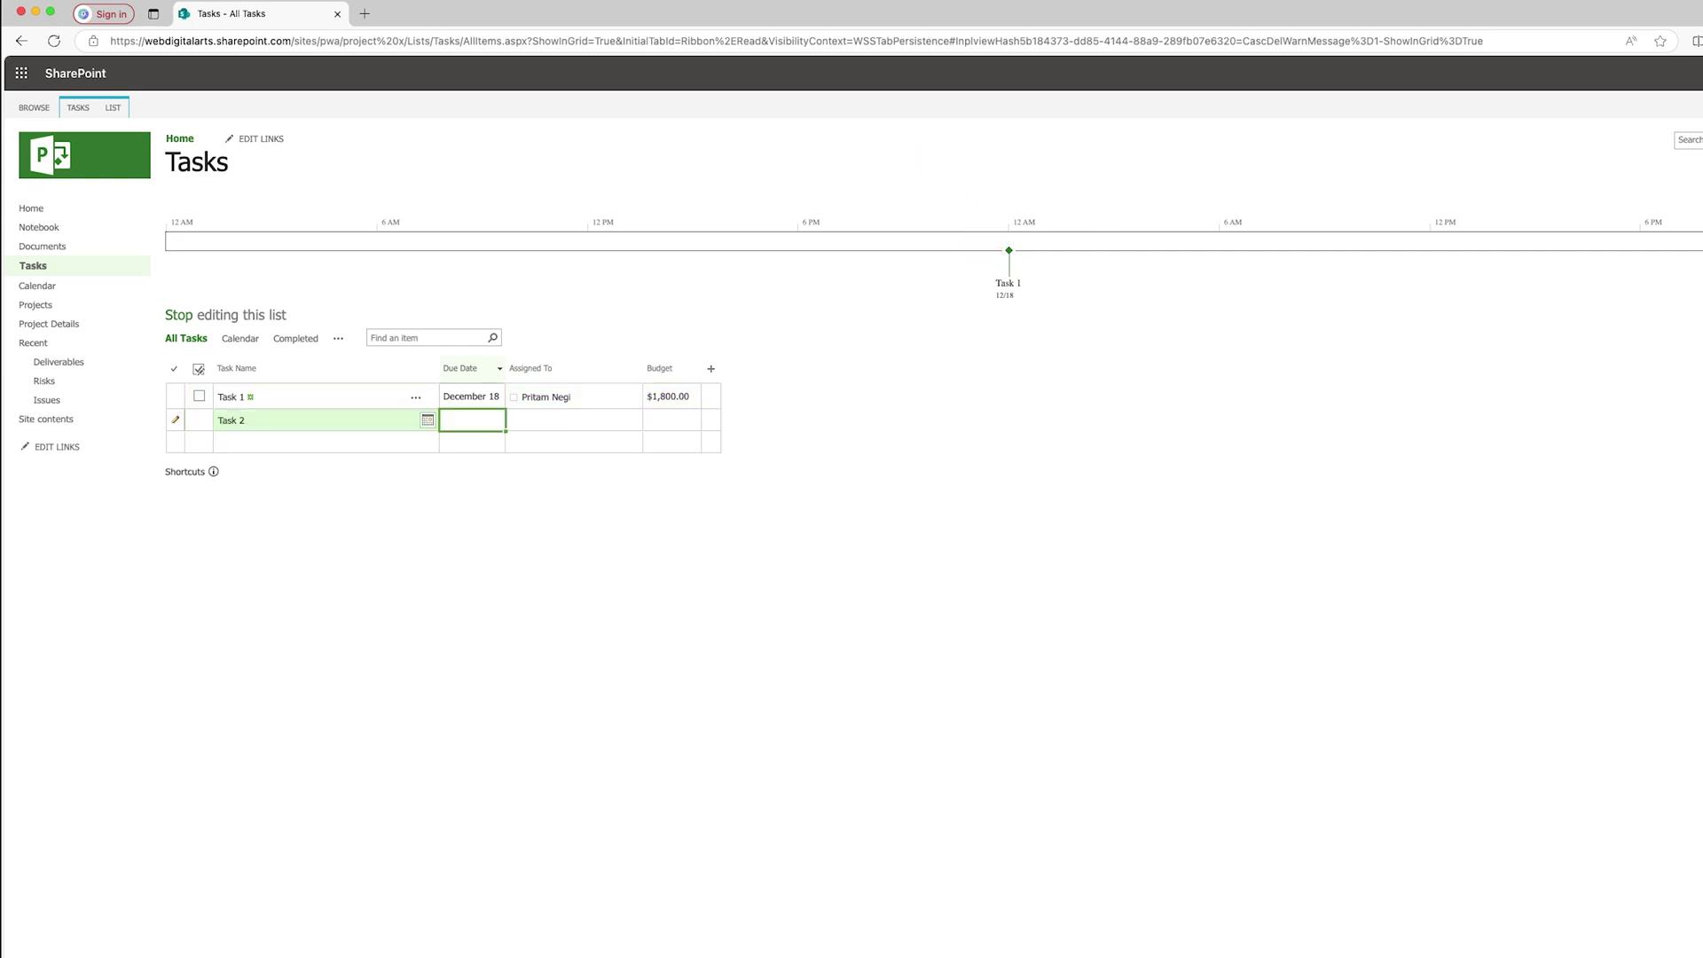
pyautogui.click(427, 423)
pyautogui.click(490, 444)
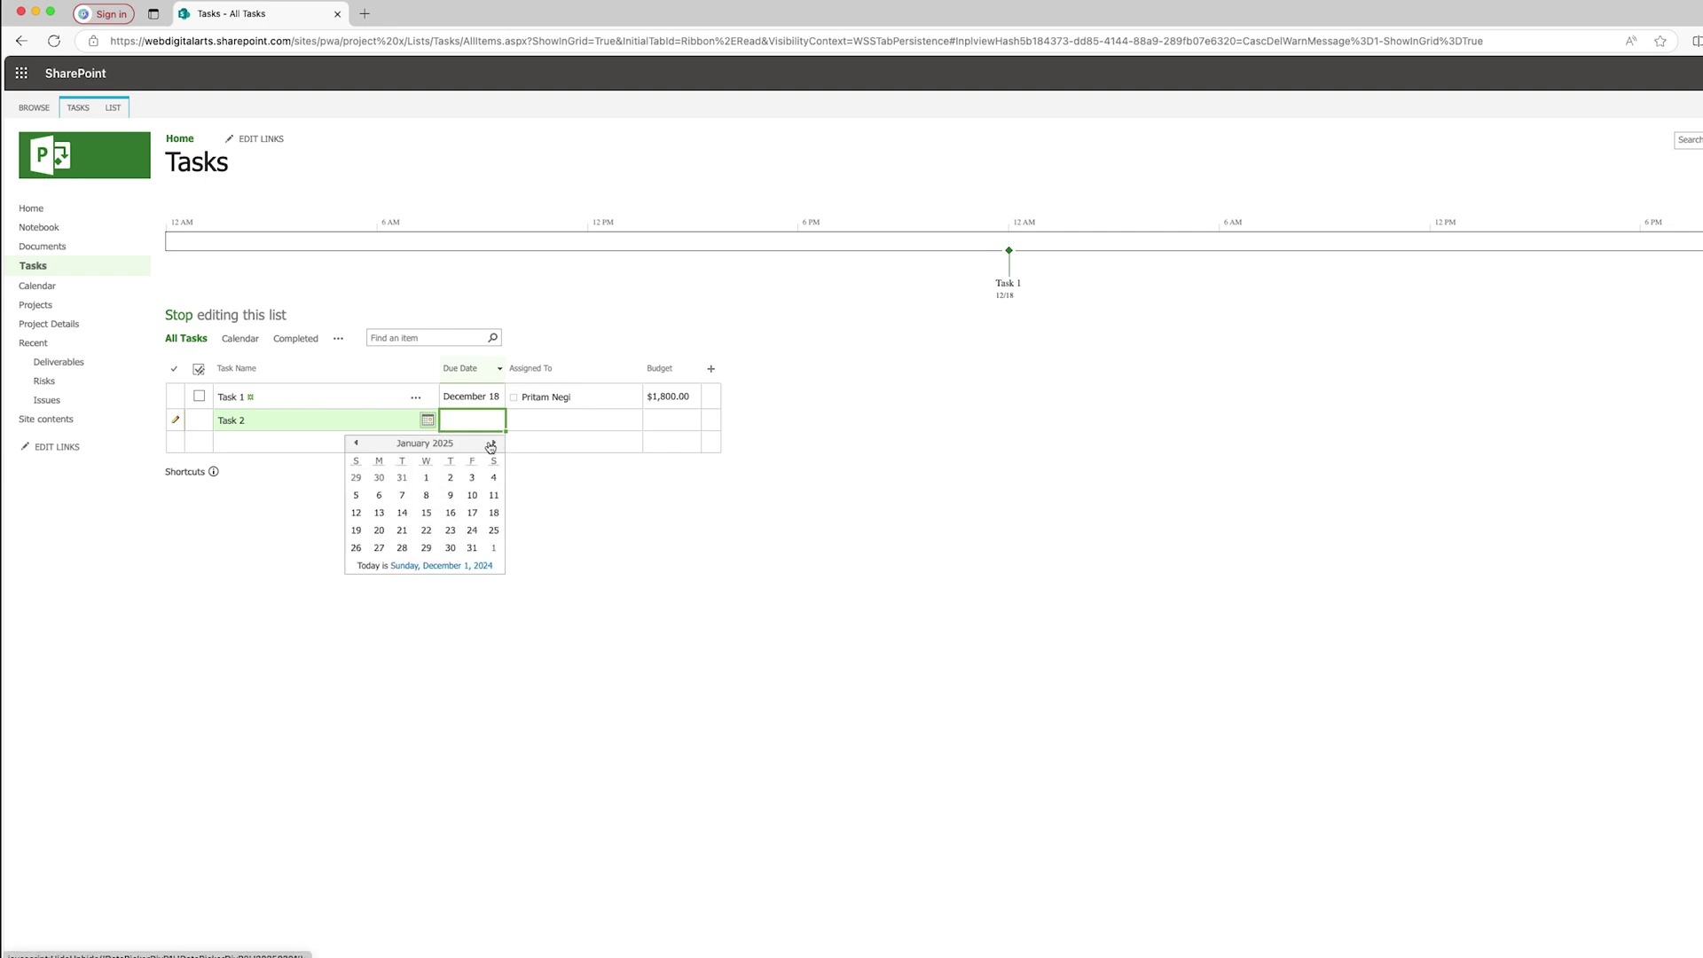
pyautogui.click(426, 548)
pyautogui.click(568, 423)
pyautogui.write('pr')
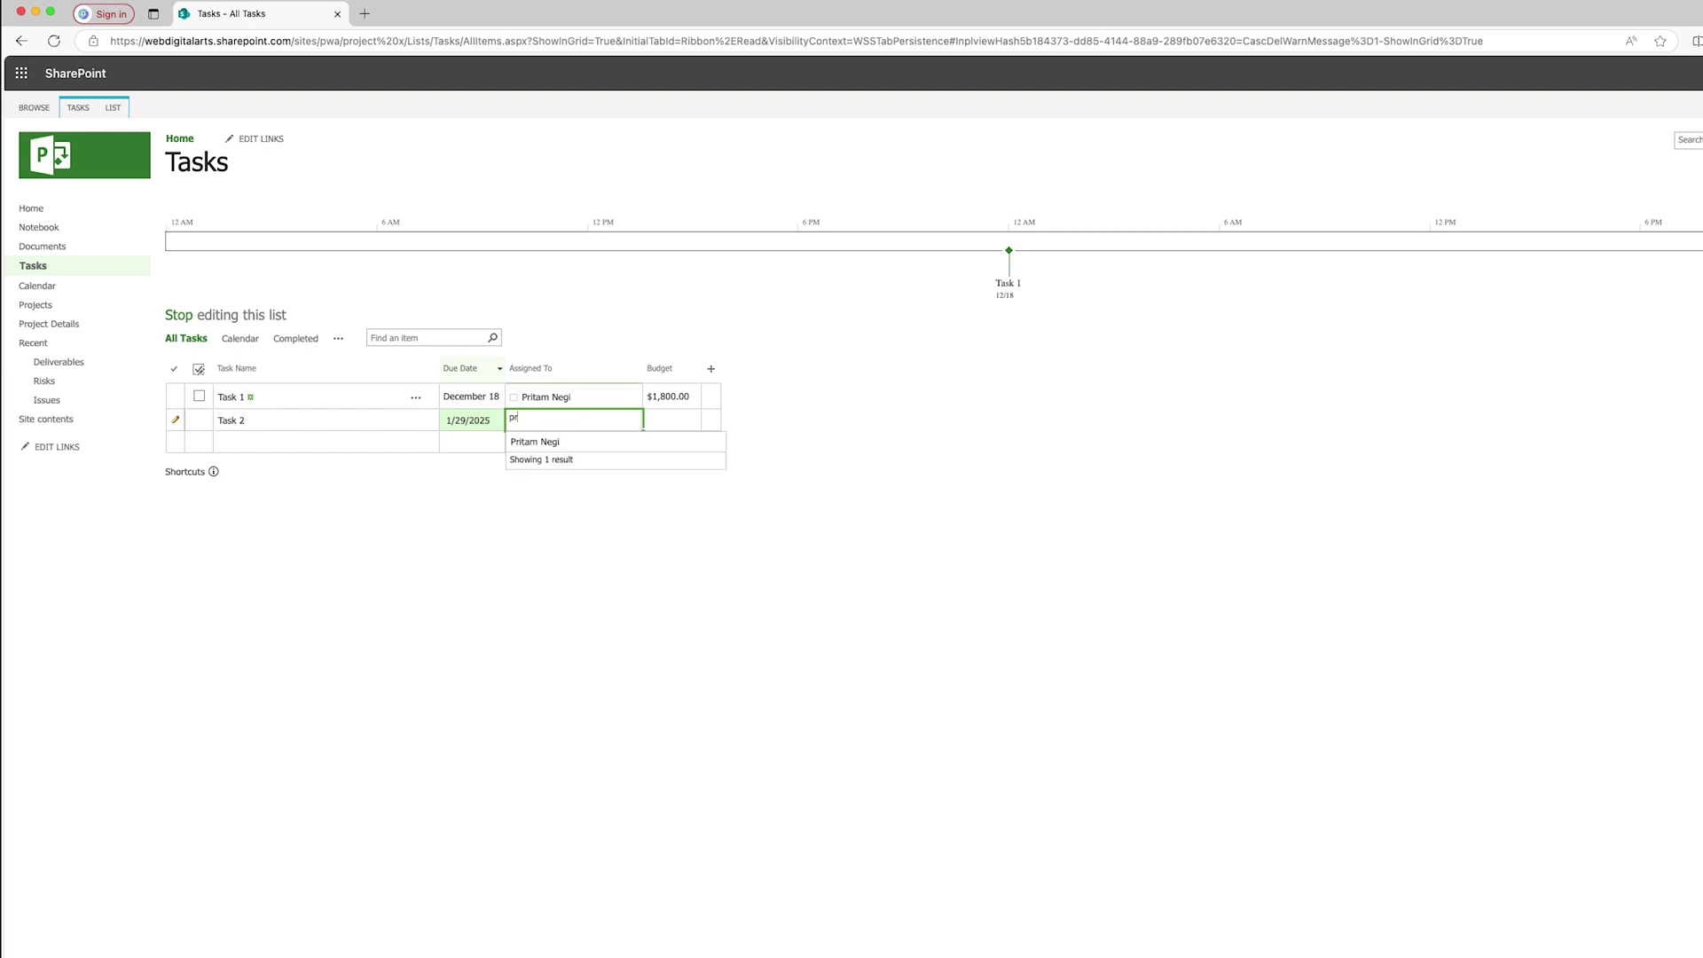
pyautogui.write('ita')
pyautogui.click(551, 442)
pyautogui.click(668, 417)
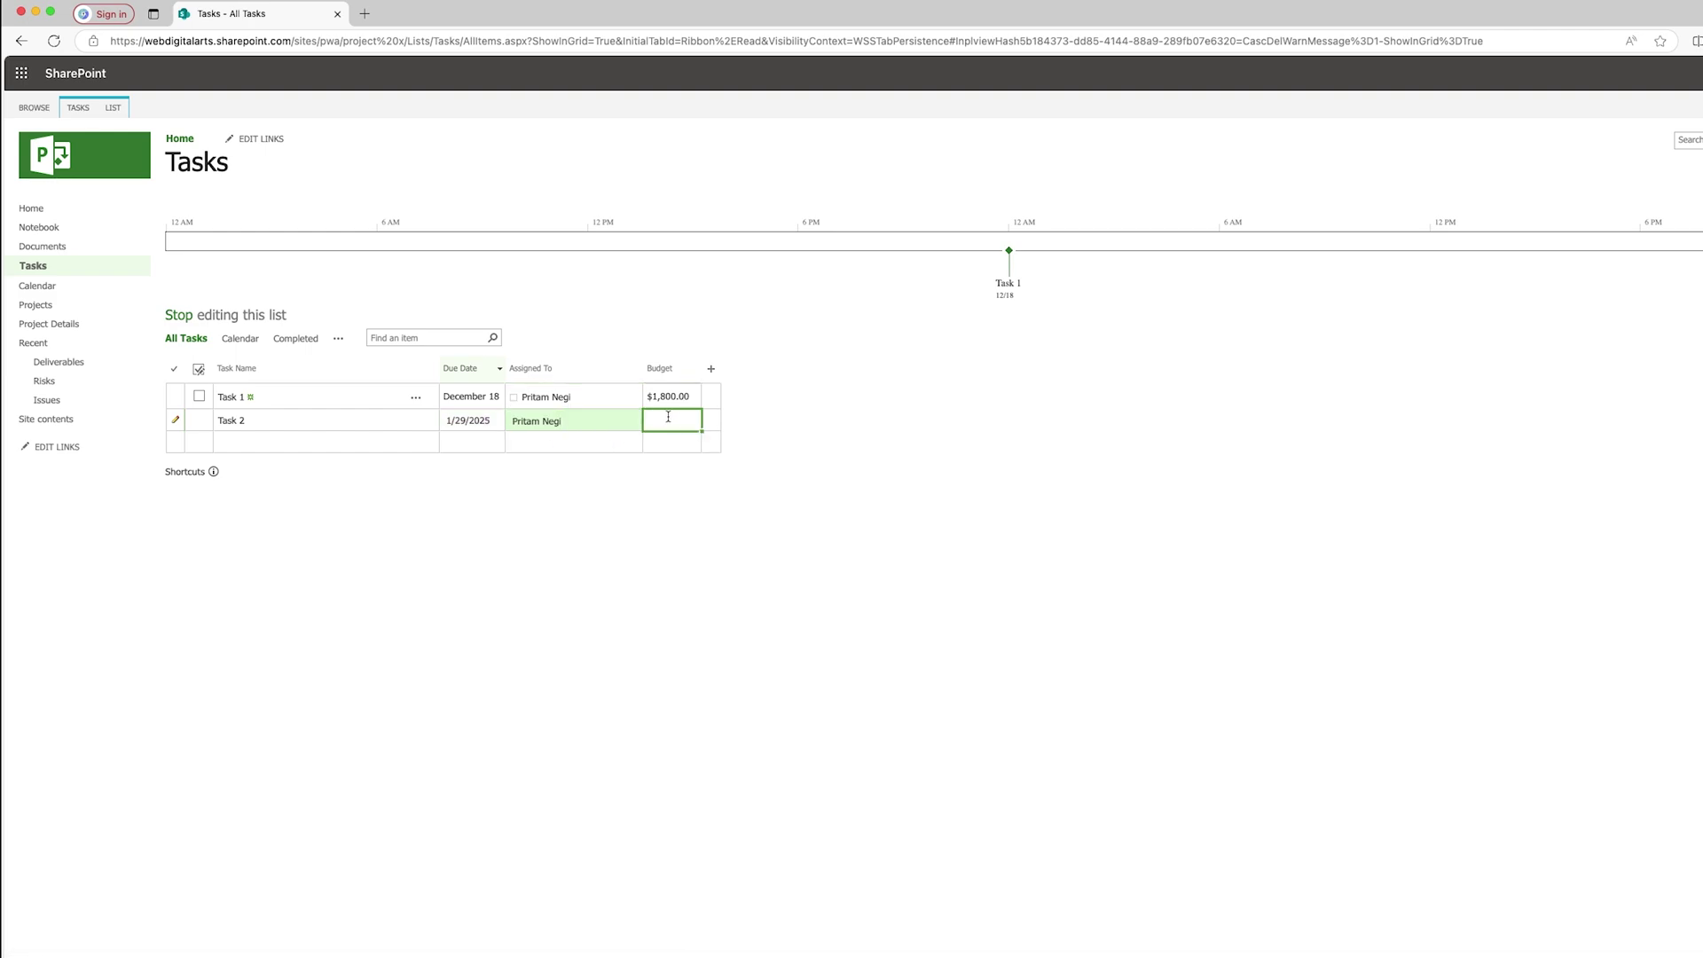
pyautogui.write('1500')
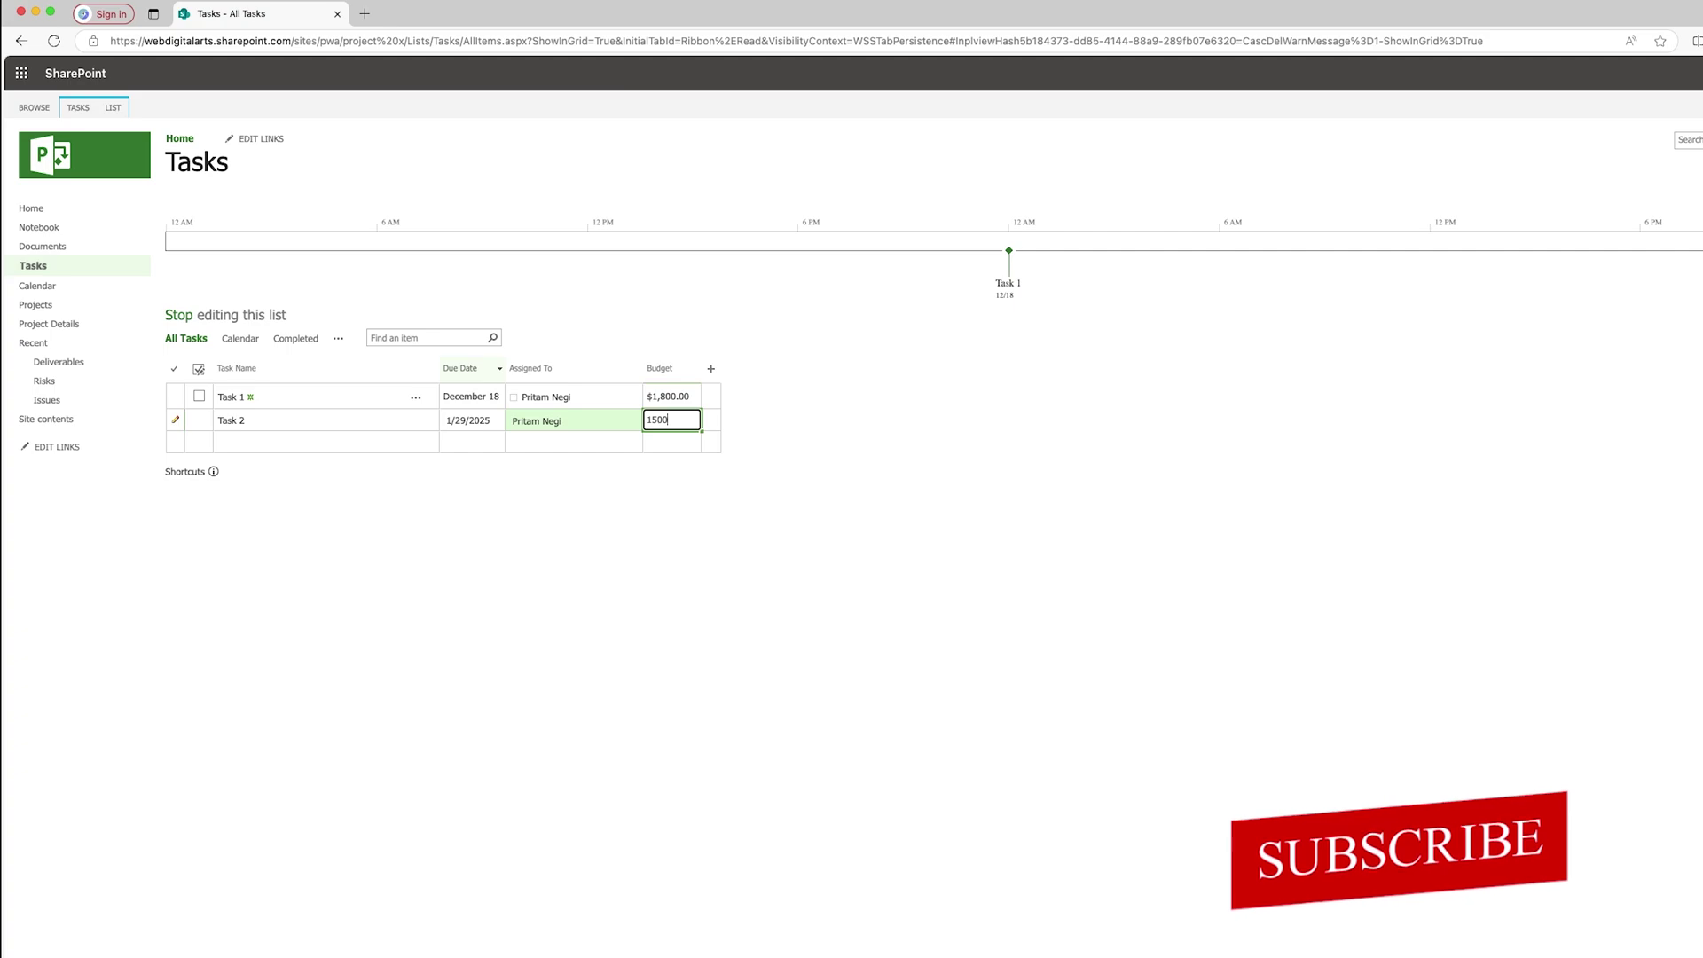
pyautogui.press('Return')
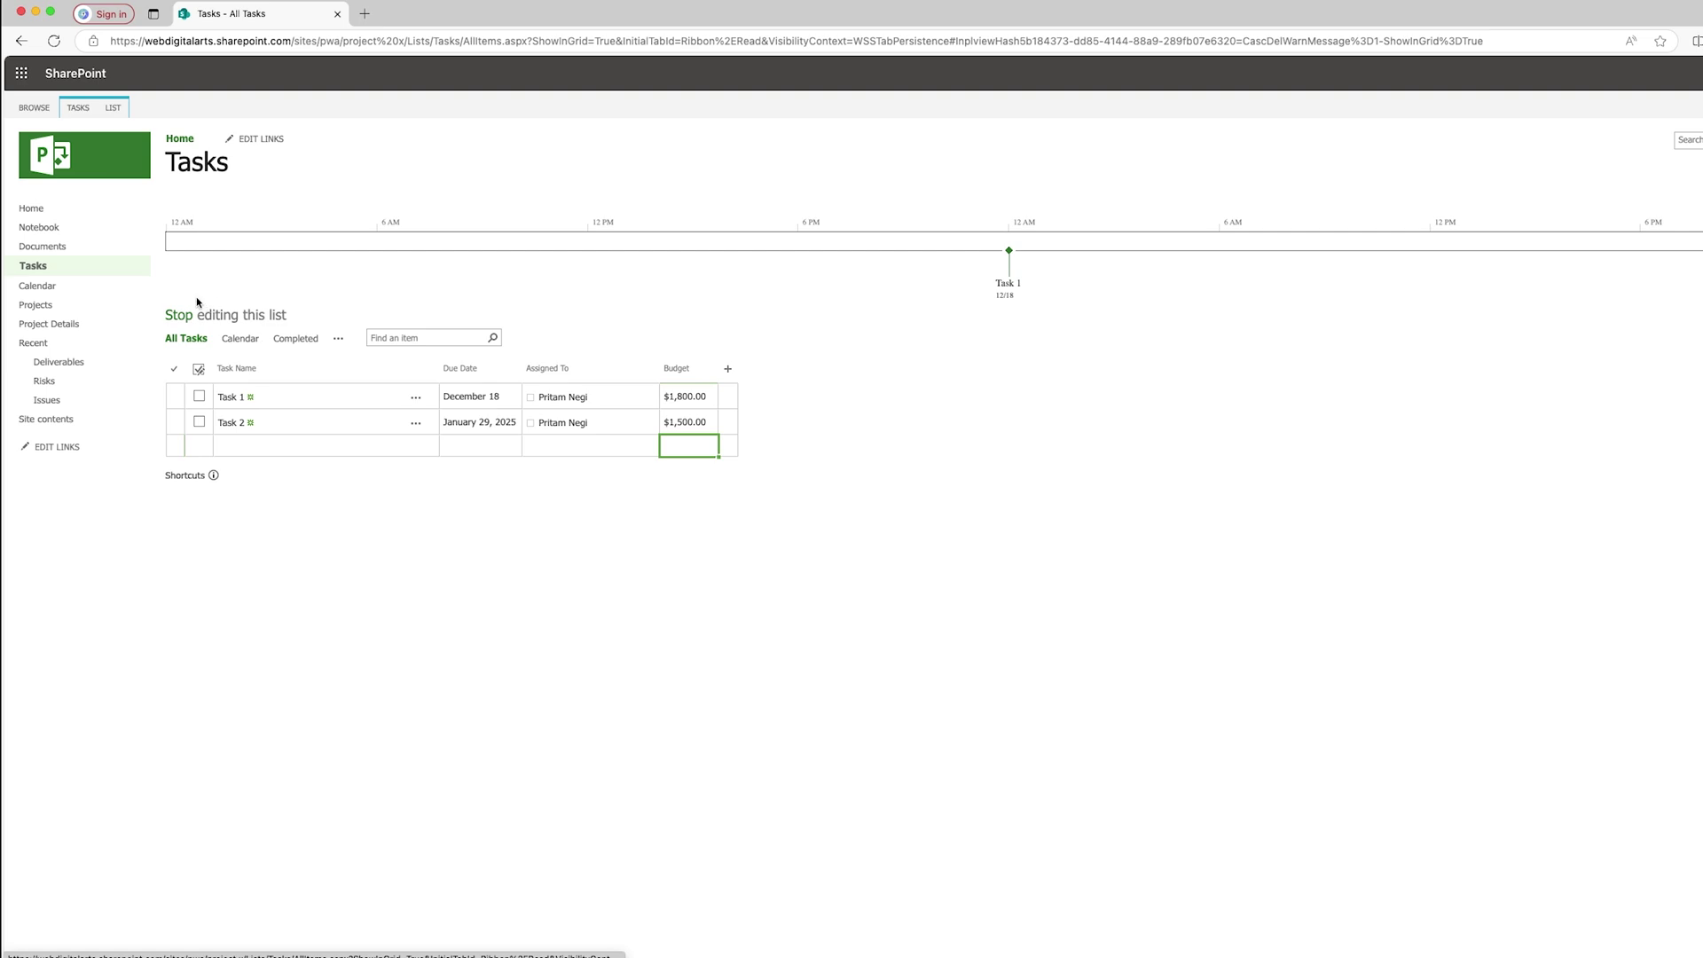
# - Browse project x's Documents library, Notebook and Calendar, selecting Wednesday 11 December
pyautogui.click(66, 249)
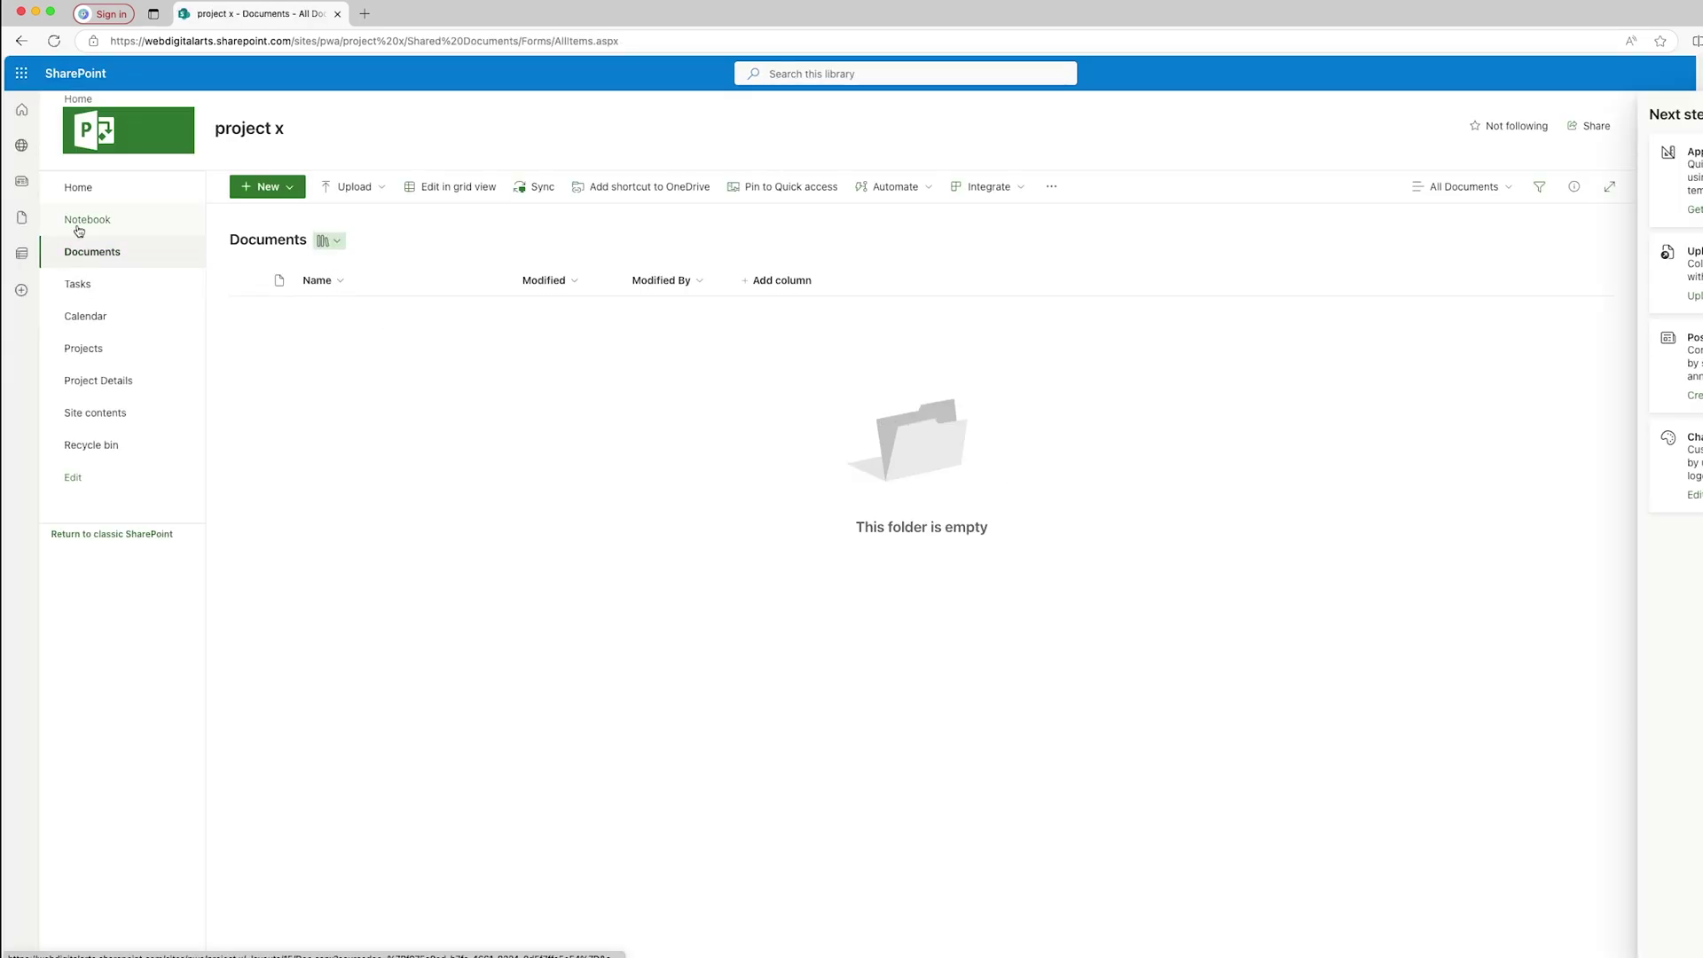
pyautogui.click(79, 230)
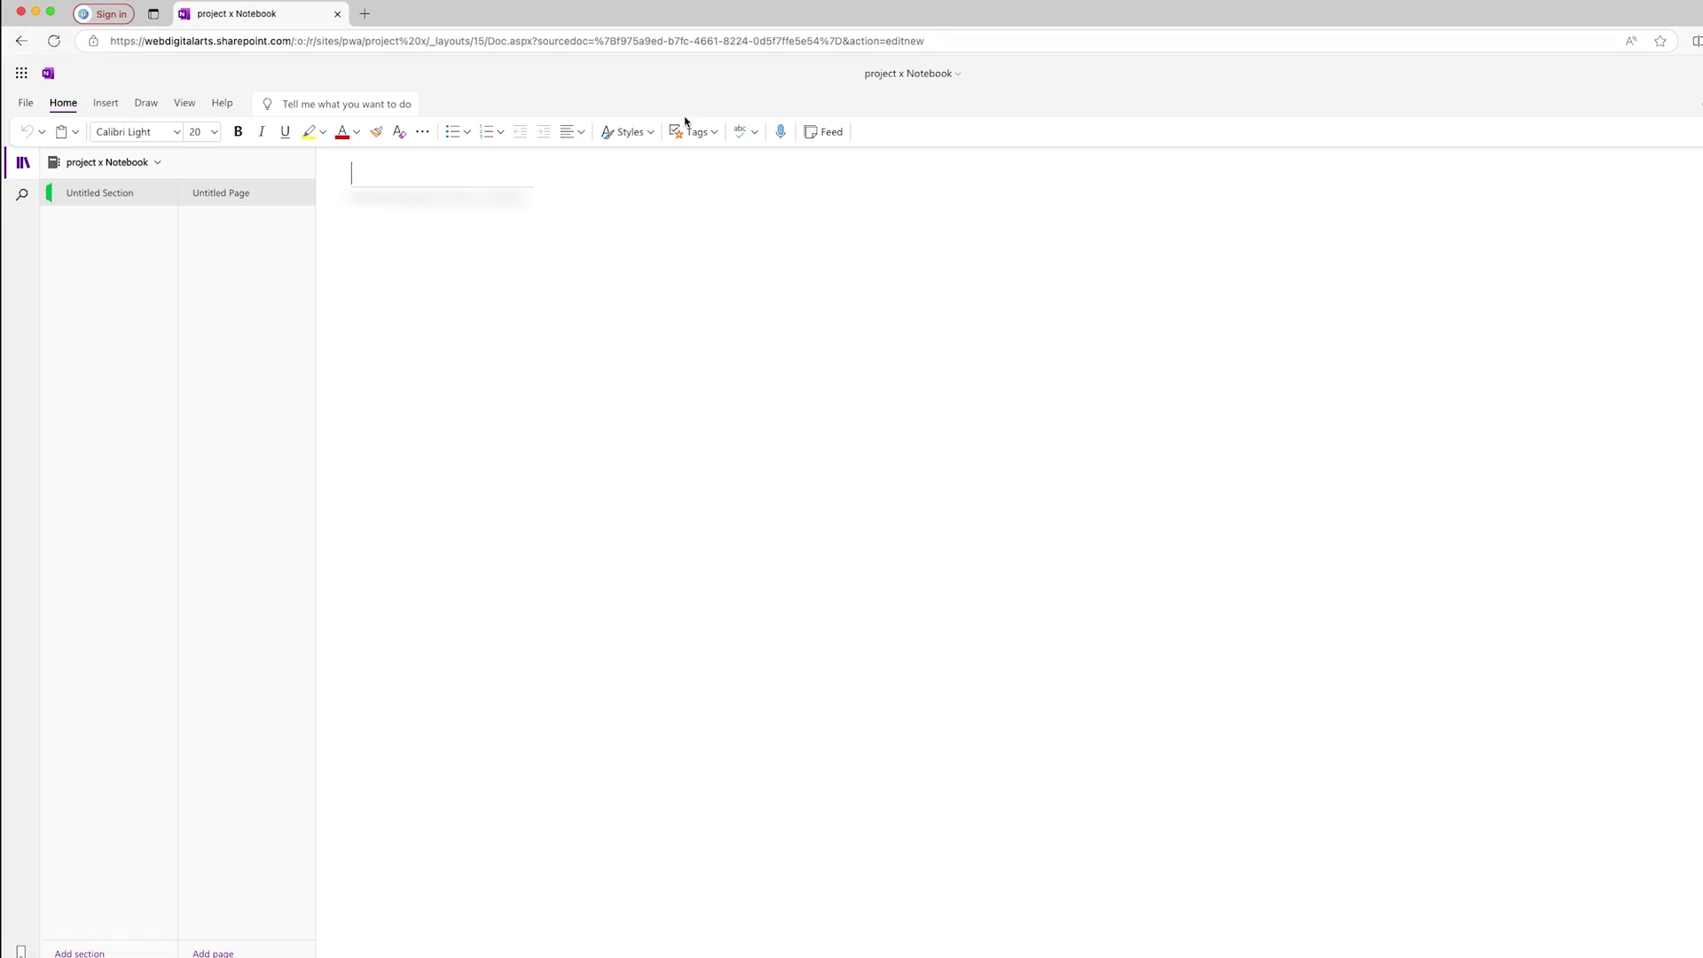
pyautogui.click(21, 41)
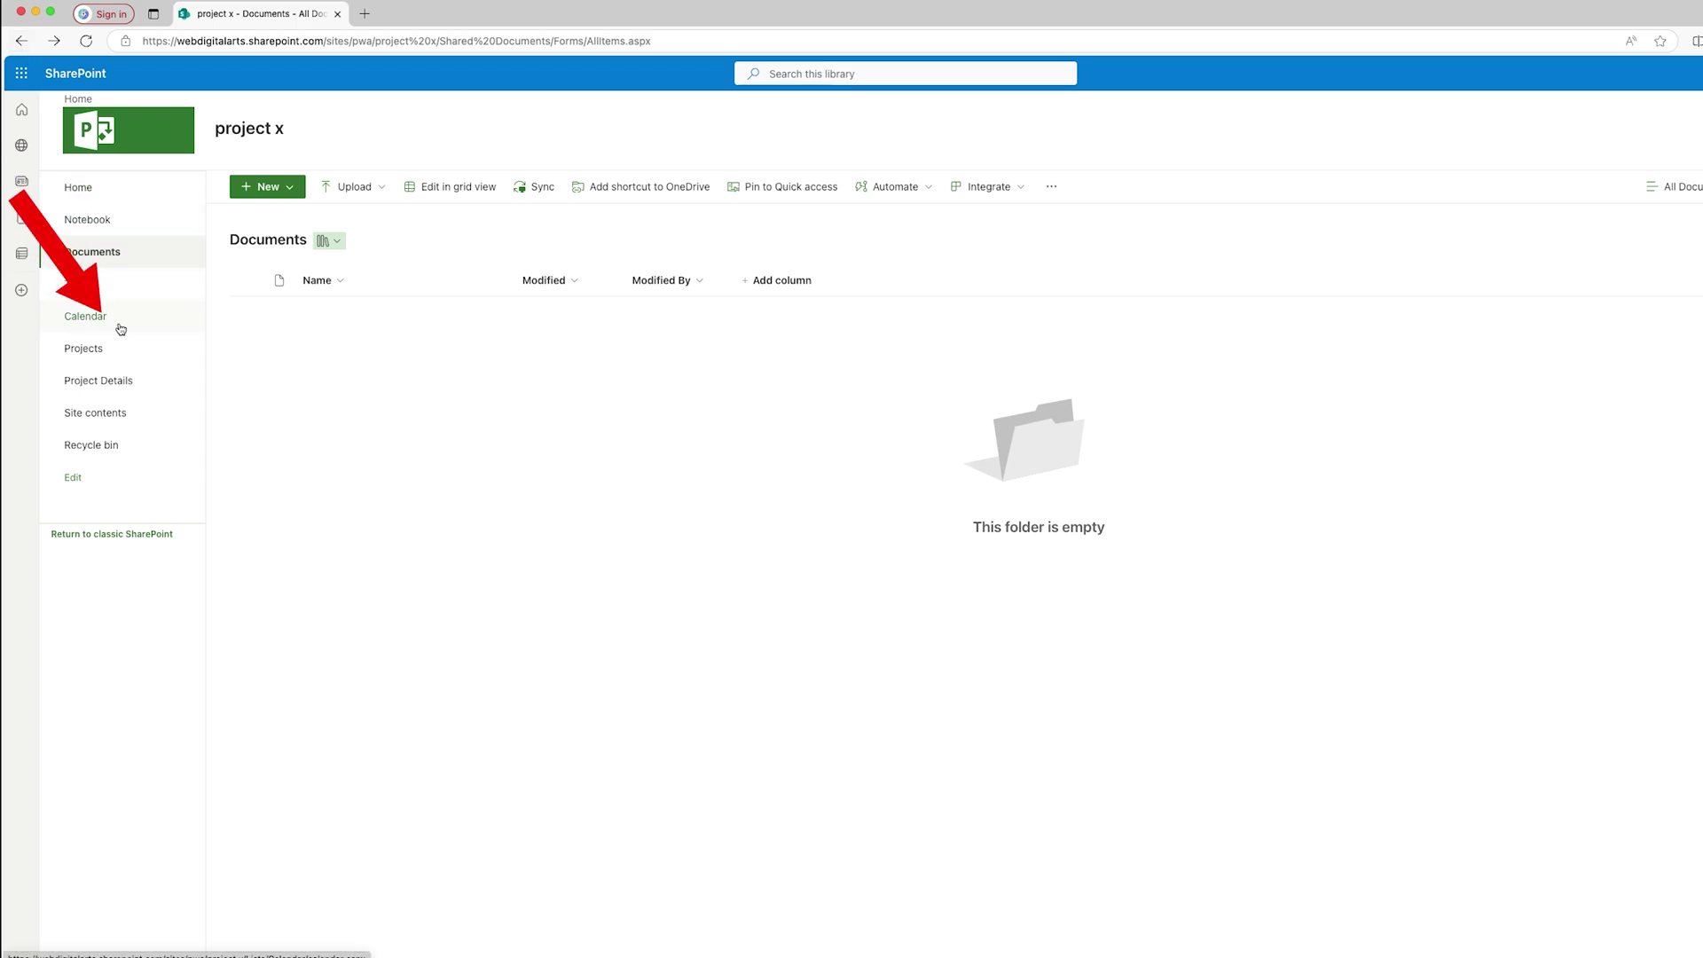
pyautogui.click(122, 329)
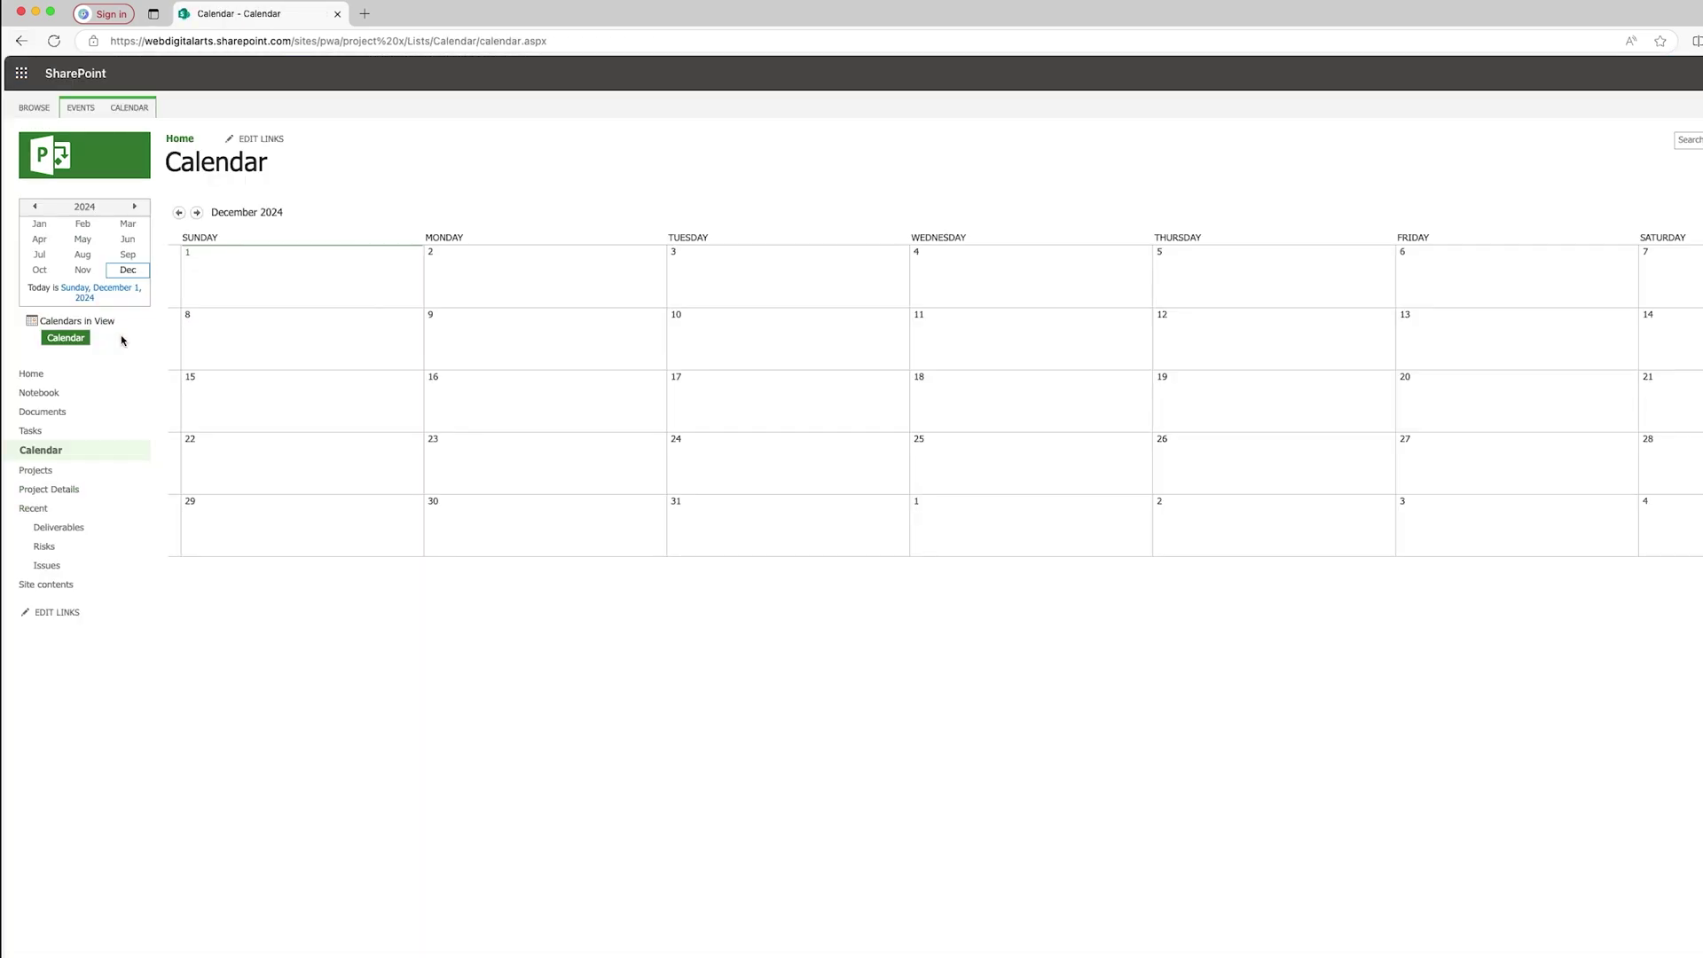
pyautogui.click(1064, 341)
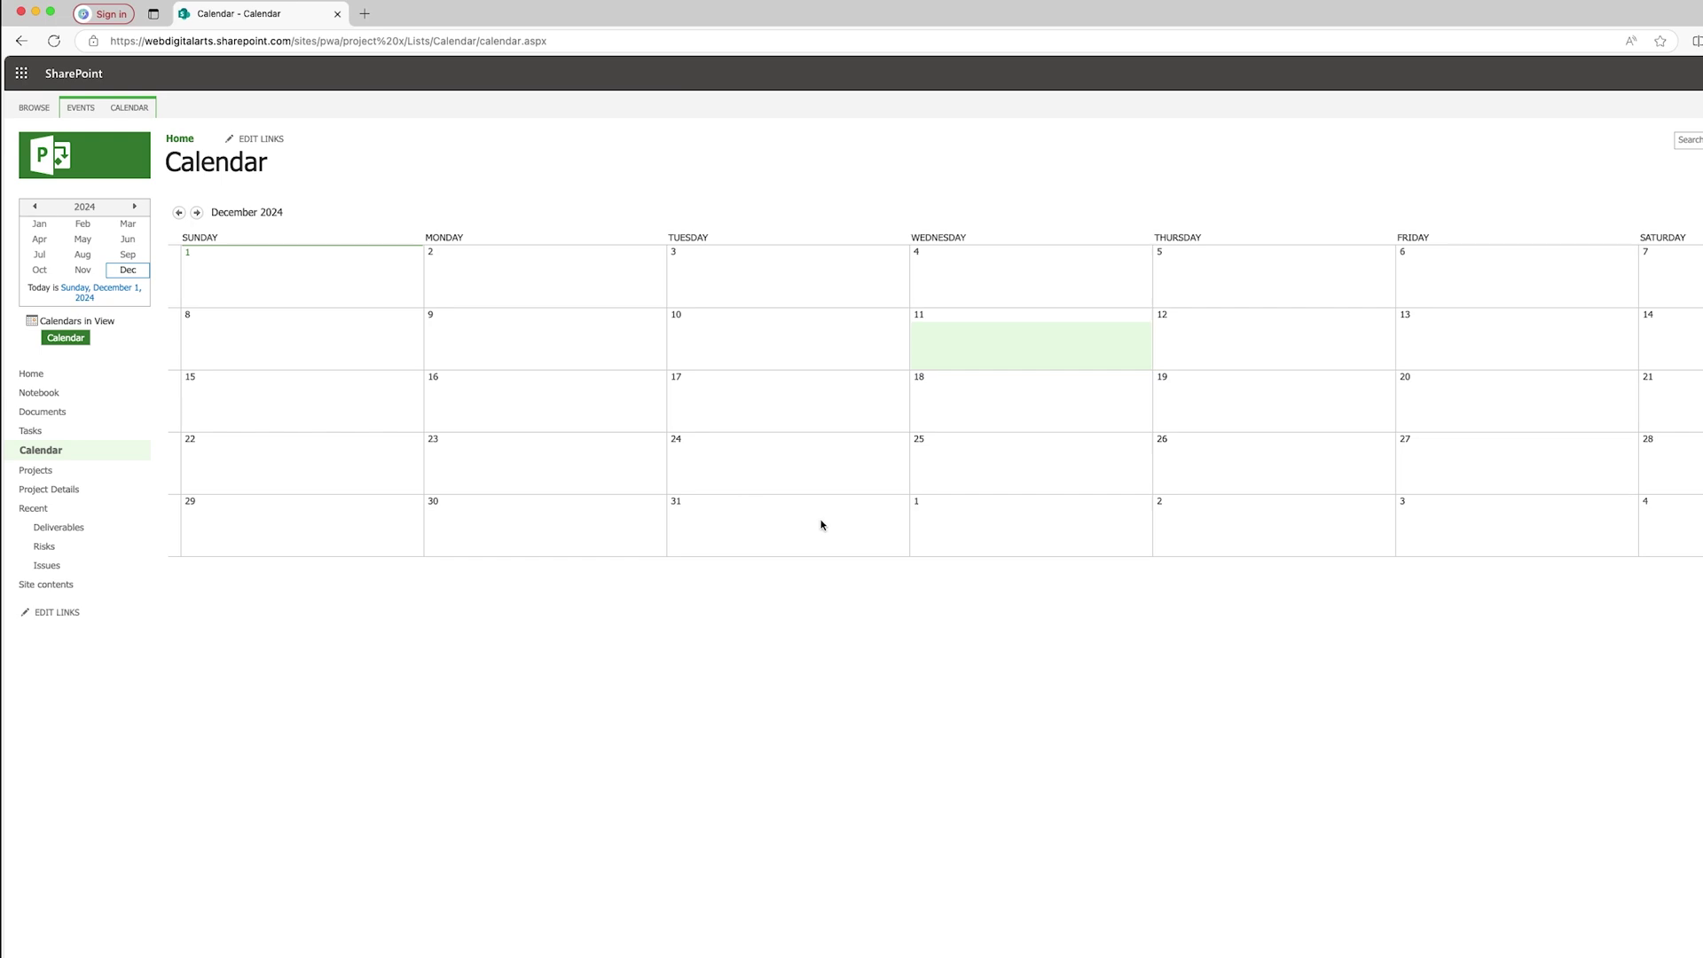
pyautogui.click(91, 476)
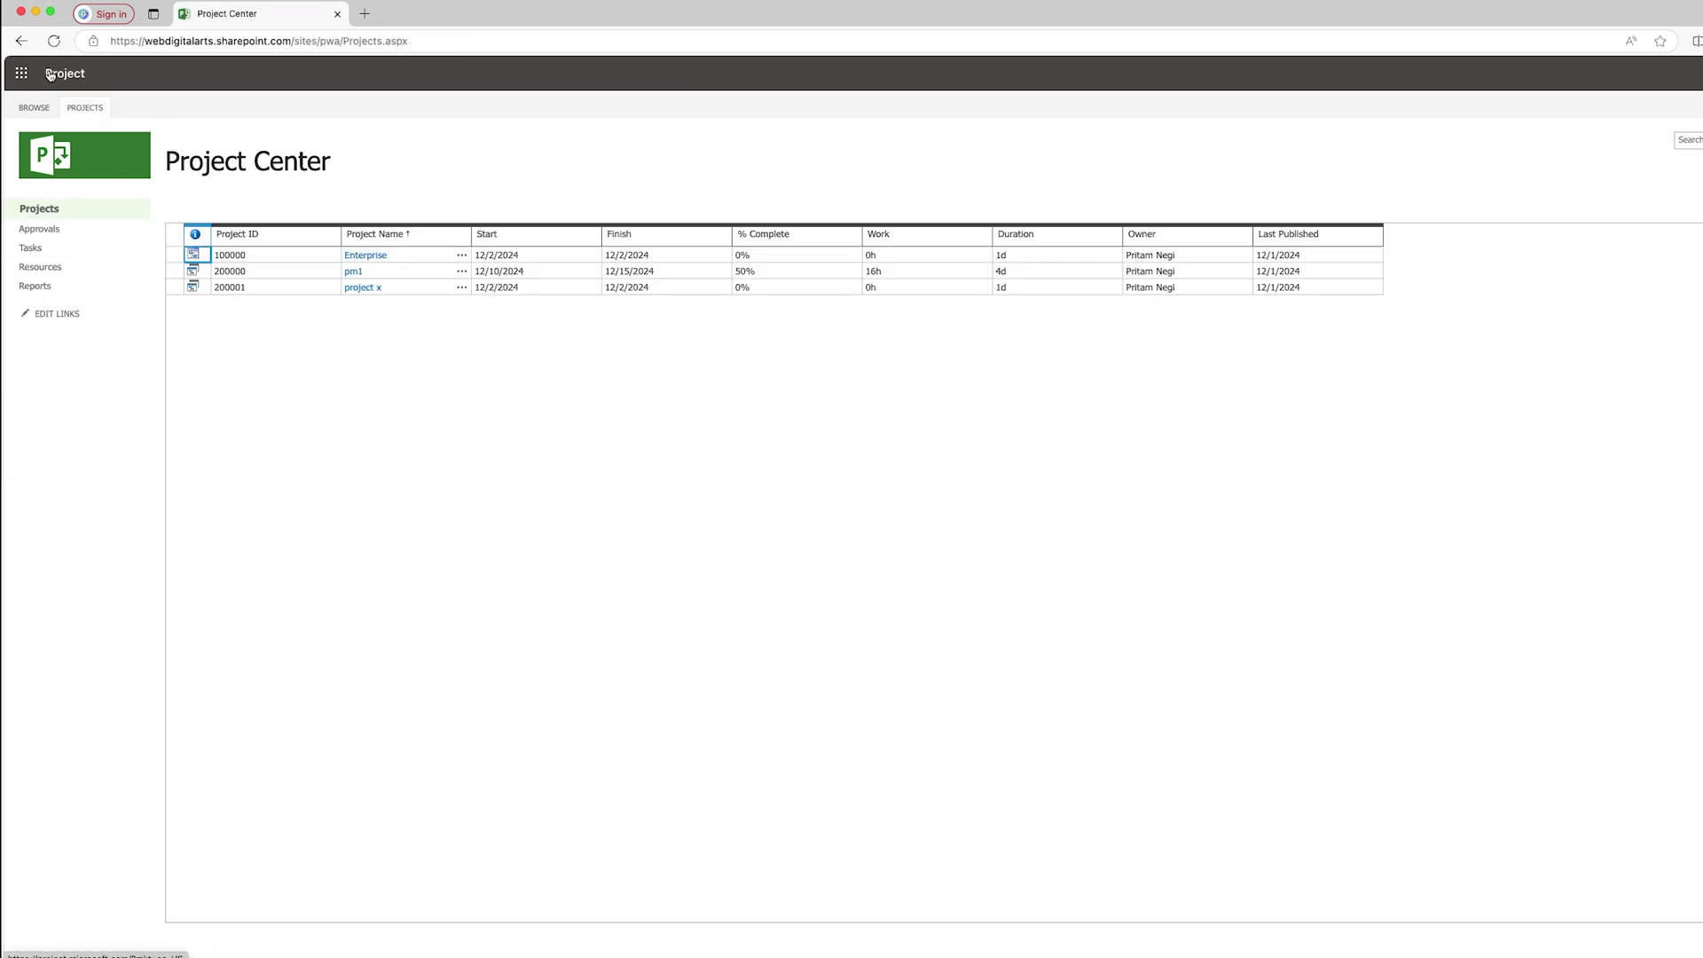
pyautogui.click(22, 41)
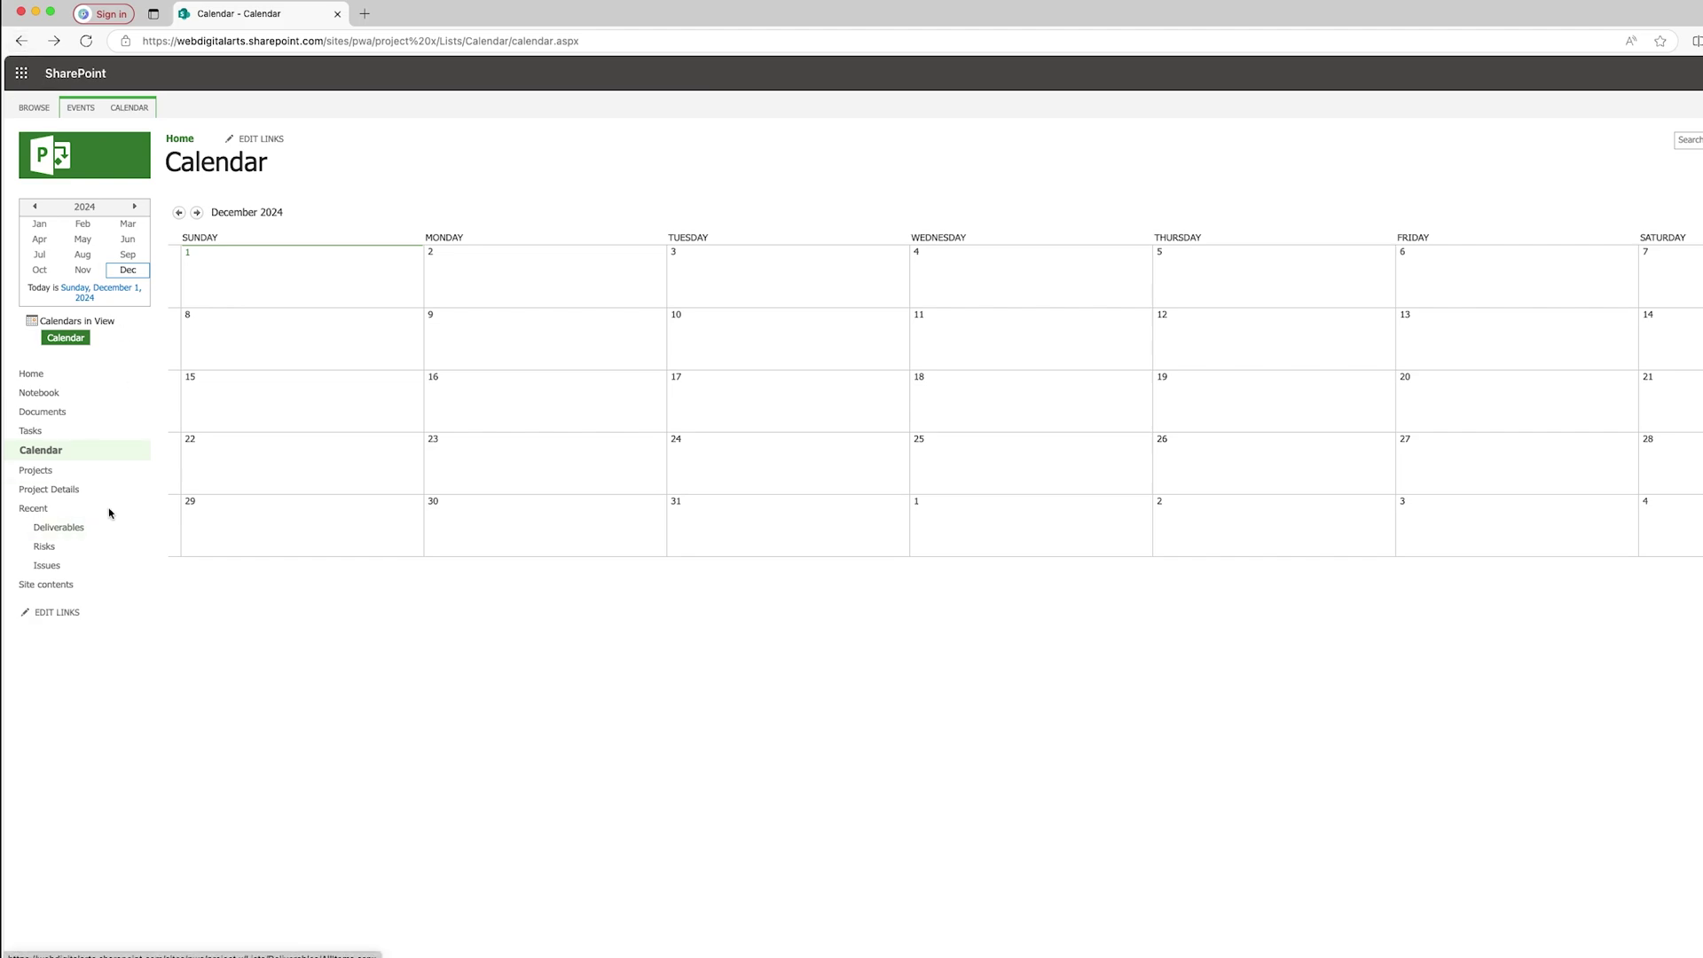
# - Check the Project Details and Approvals pages, reload project x's home, then open Project Center
pyautogui.click(89, 488)
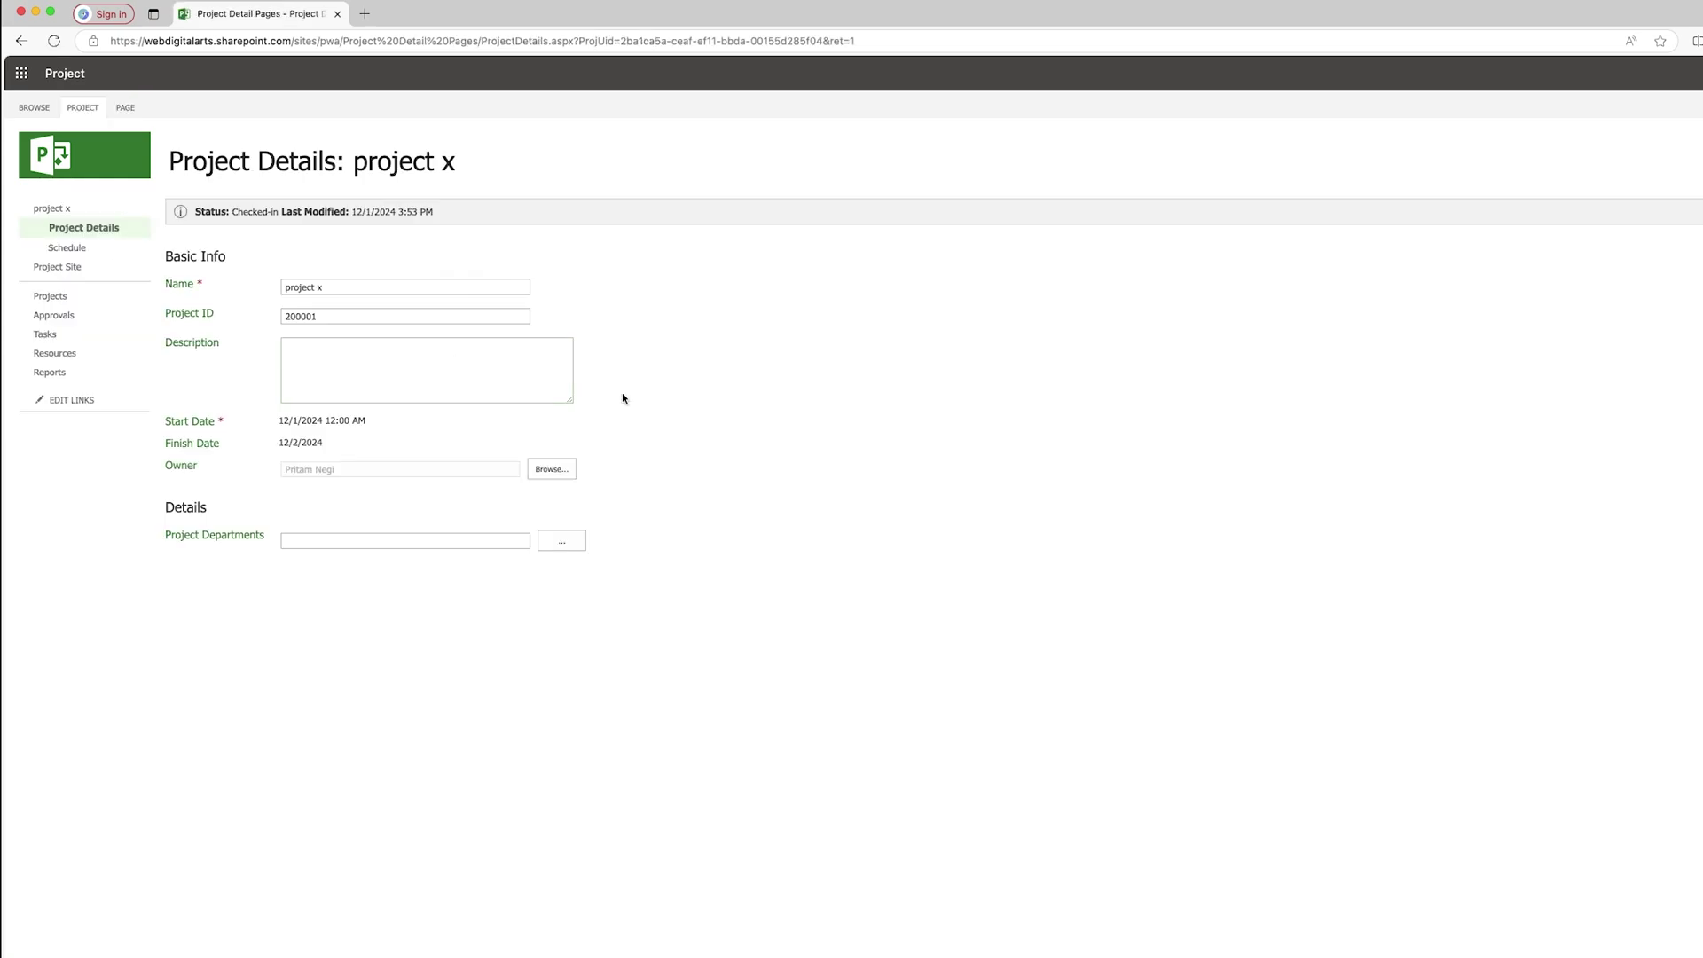
pyautogui.click(45, 315)
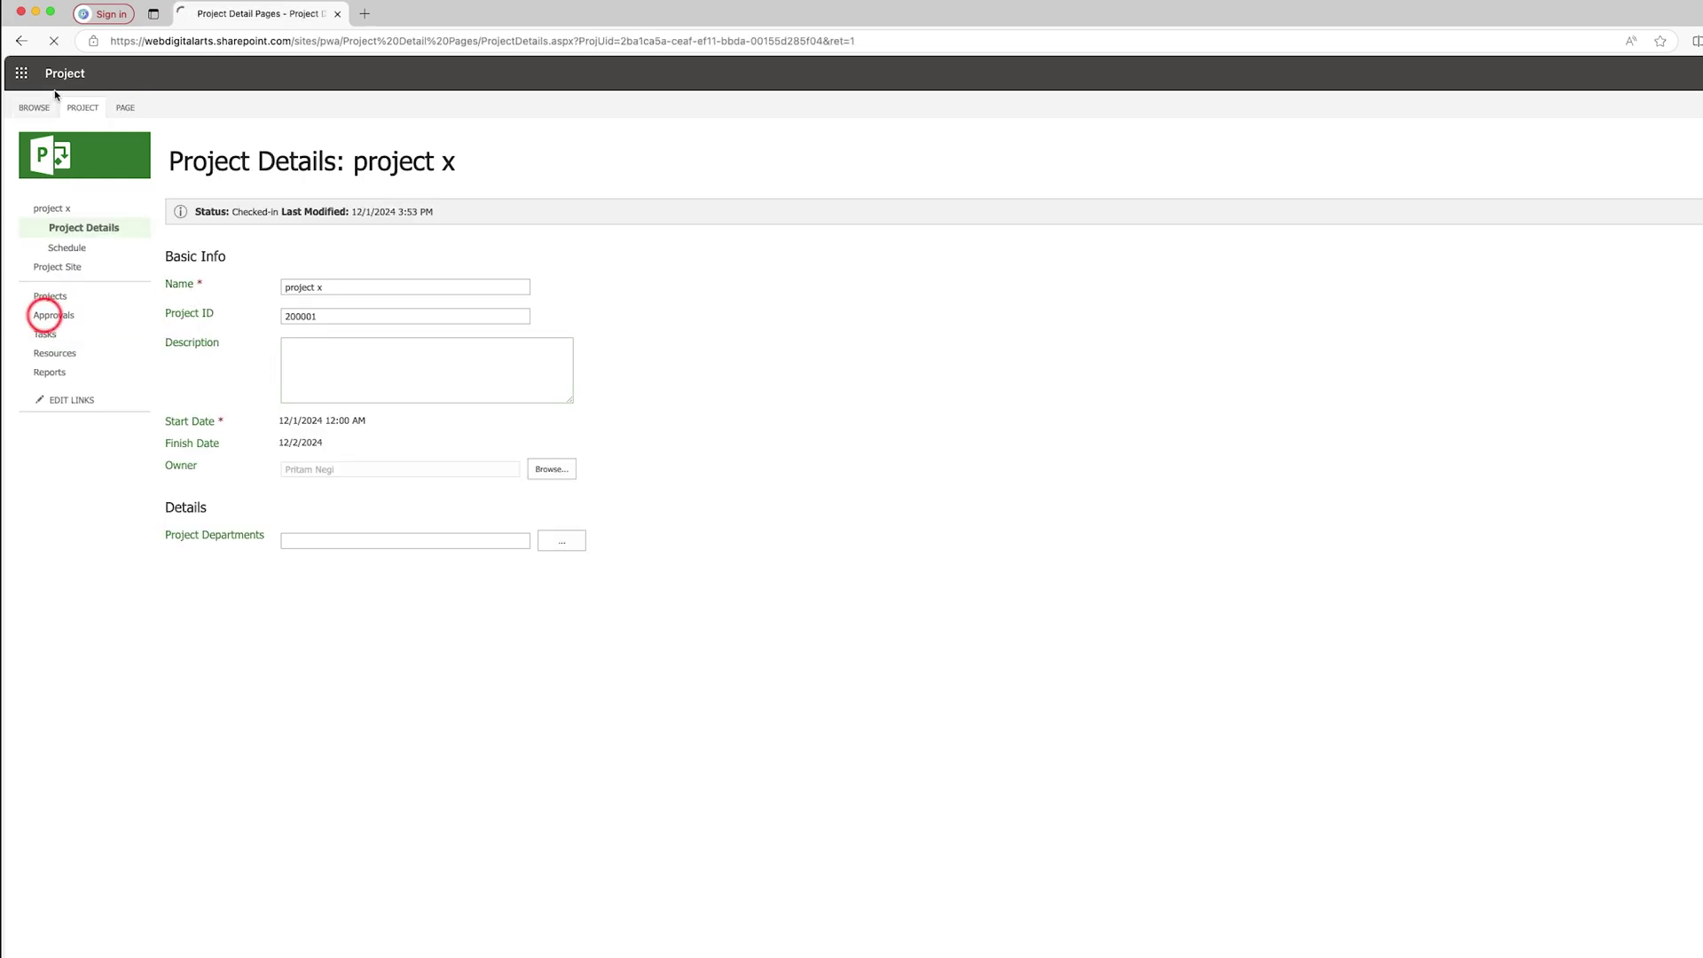
pyautogui.click(22, 40)
pyautogui.click(62, 375)
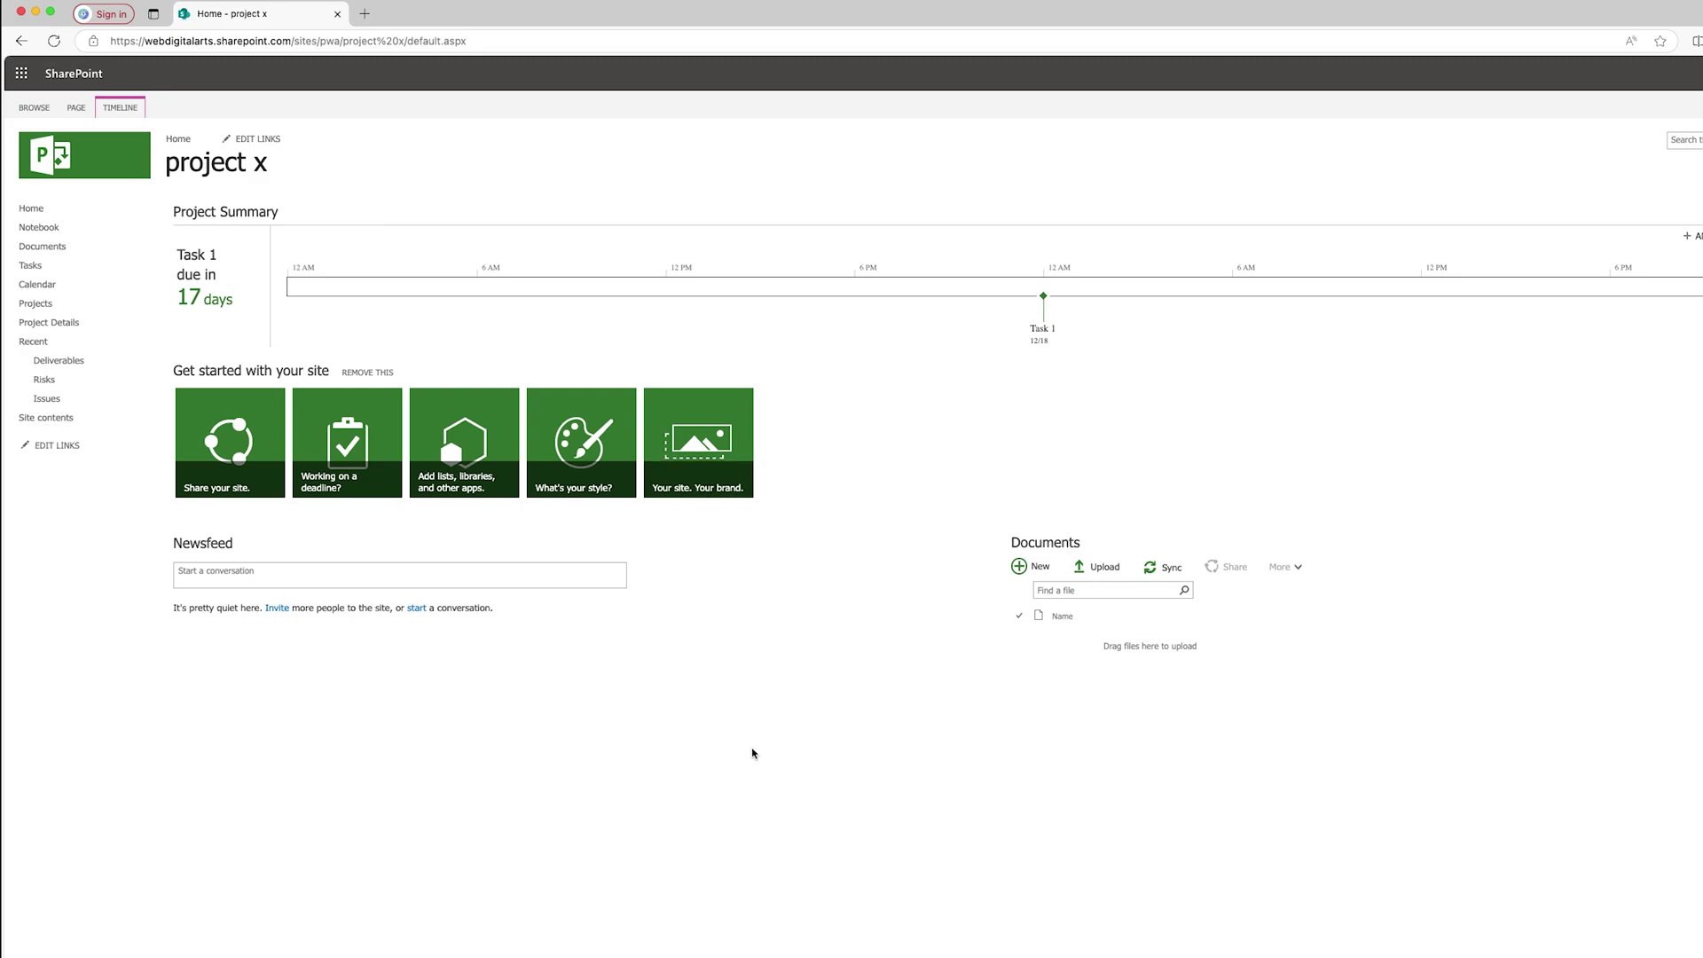
pyautogui.click(46, 211)
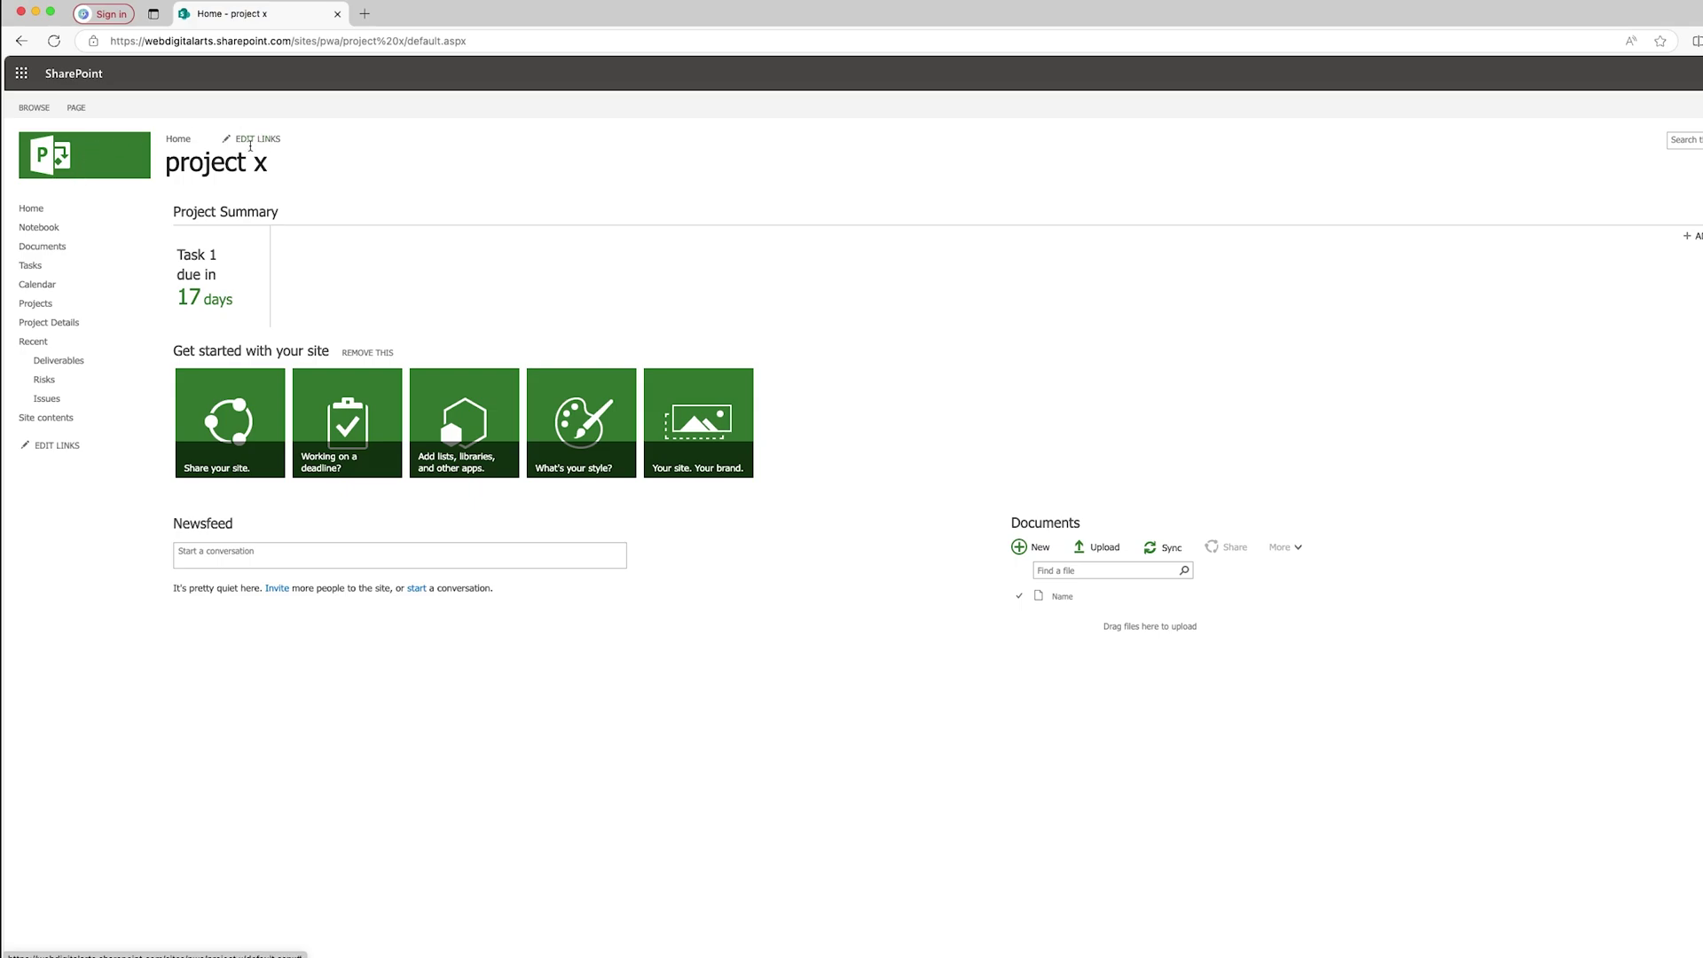
pyautogui.click(173, 142)
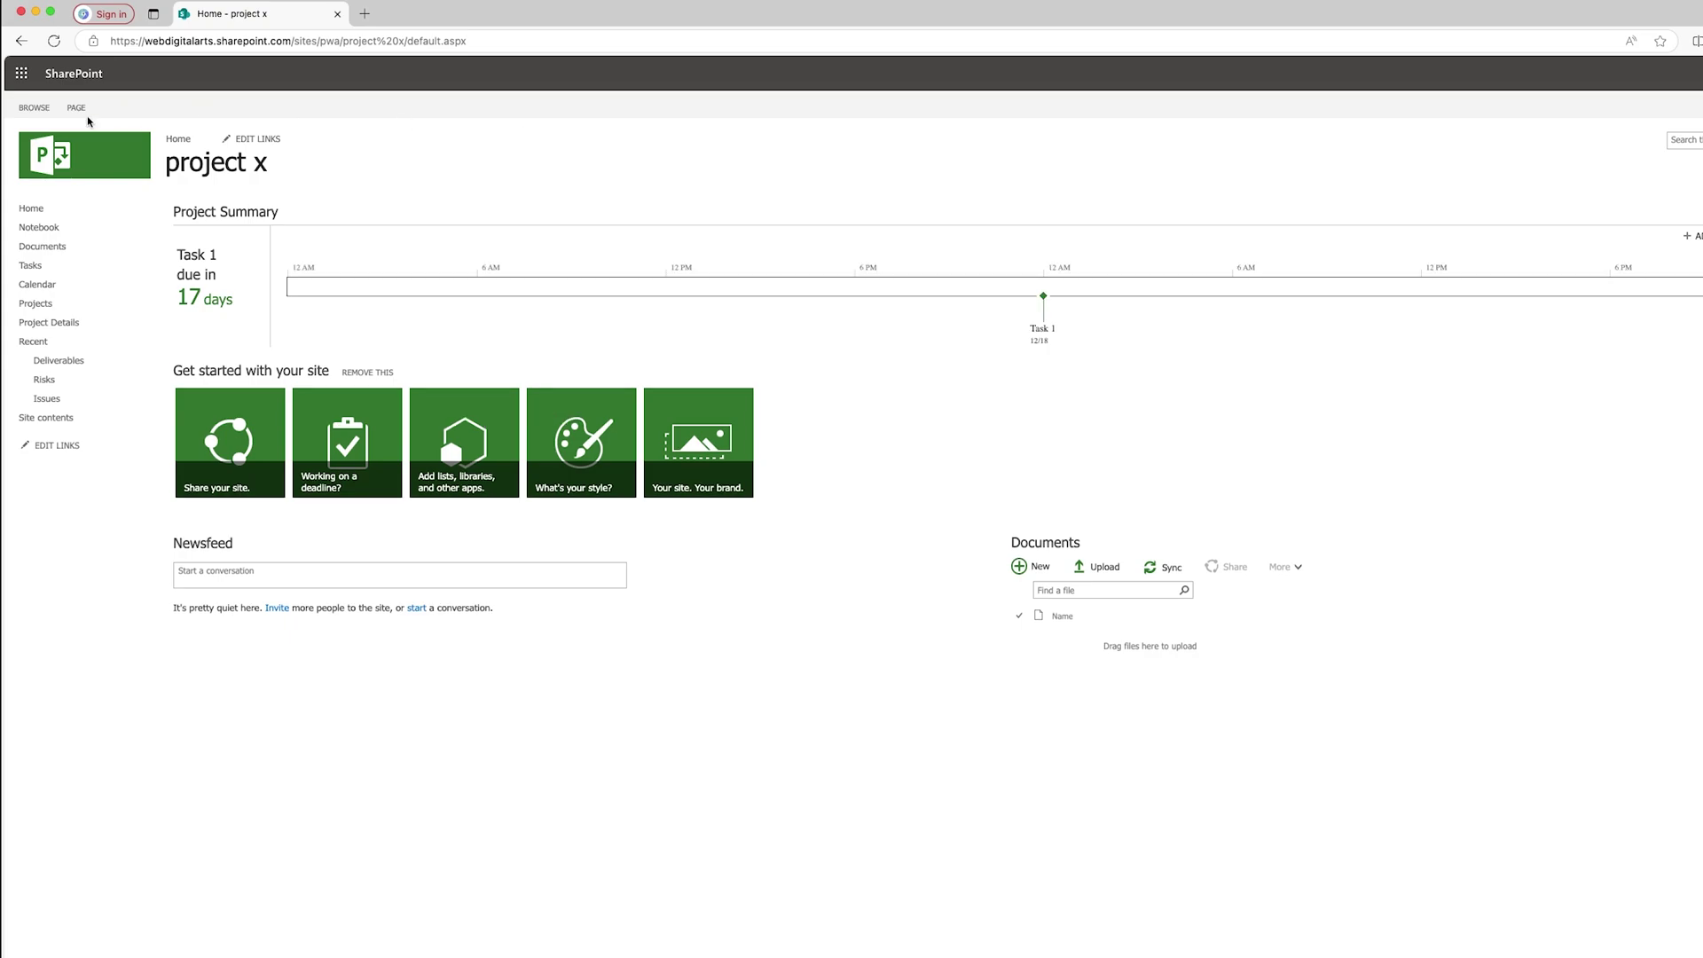
pyautogui.click(47, 306)
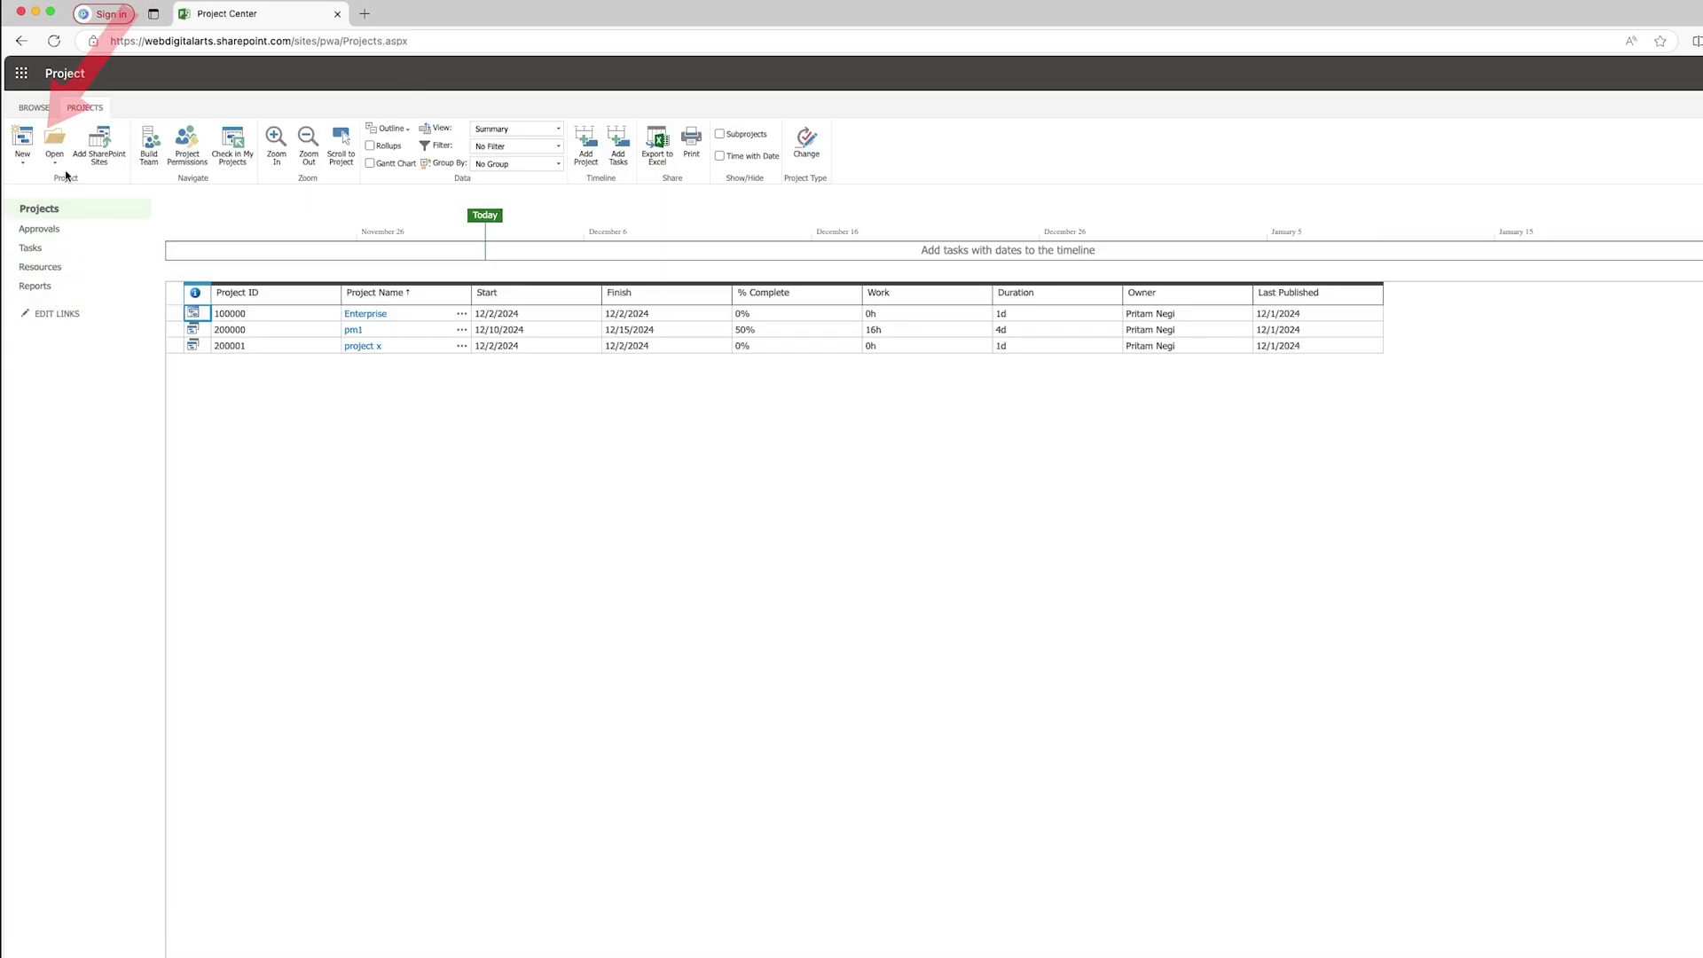
# - Start a new enterprise project named 'PRODUCT A LAUNCH' with a team member as owner
pyautogui.click(26, 158)
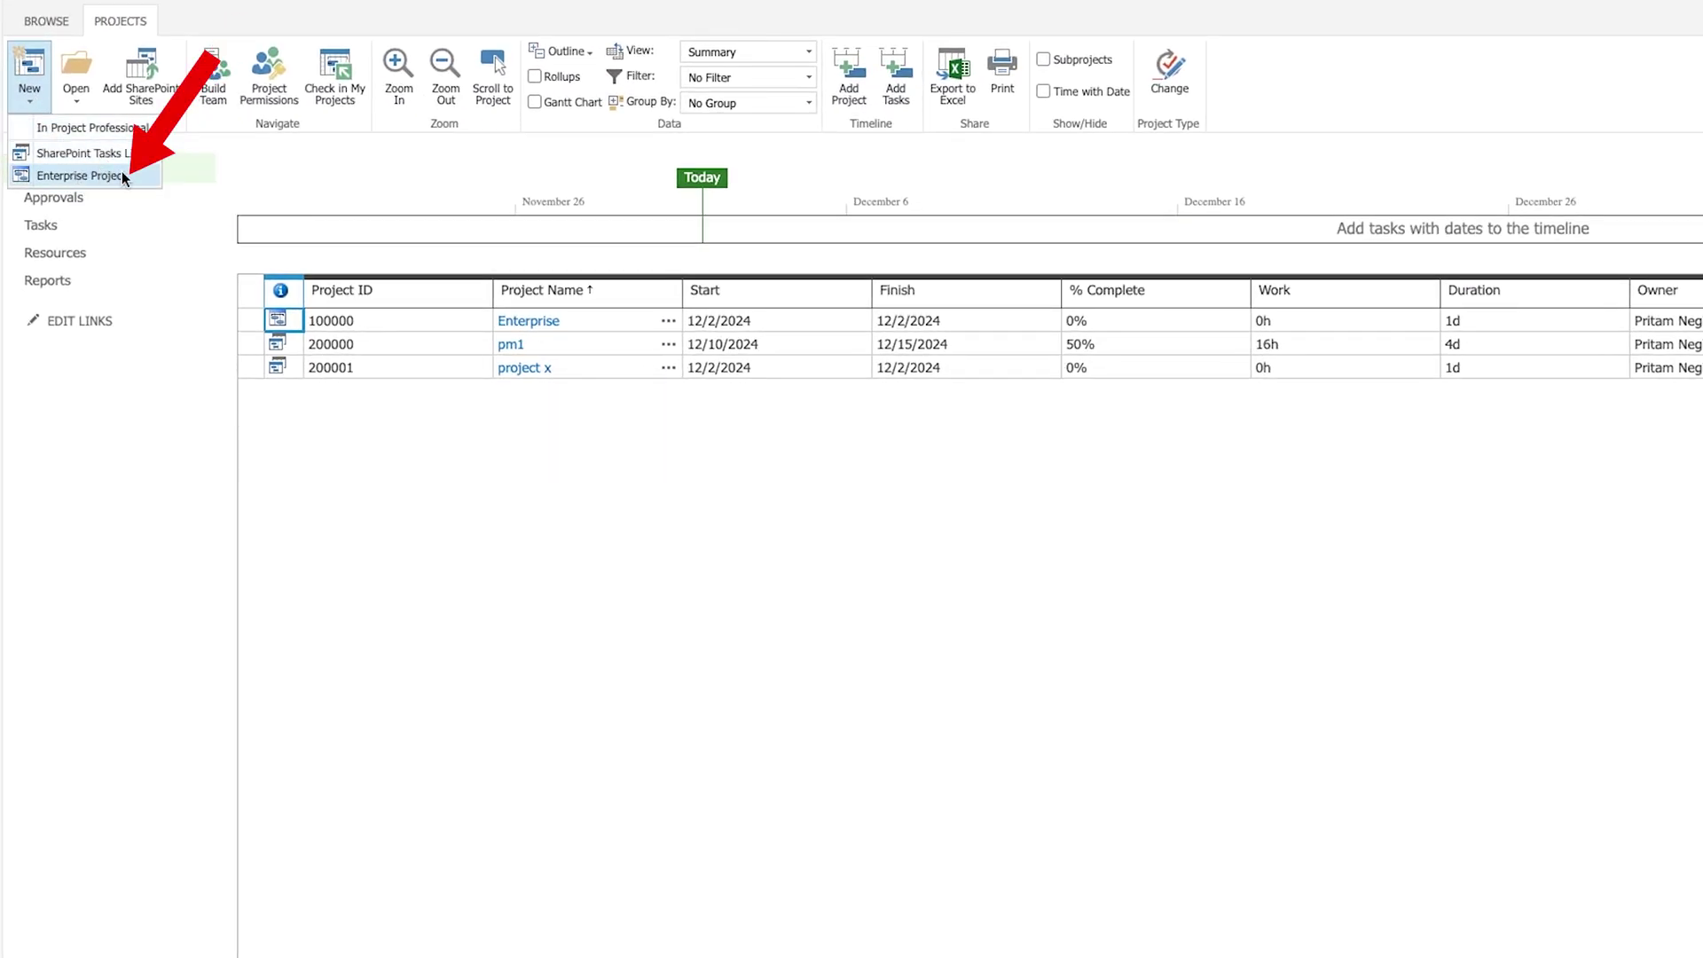
pyautogui.click(111, 177)
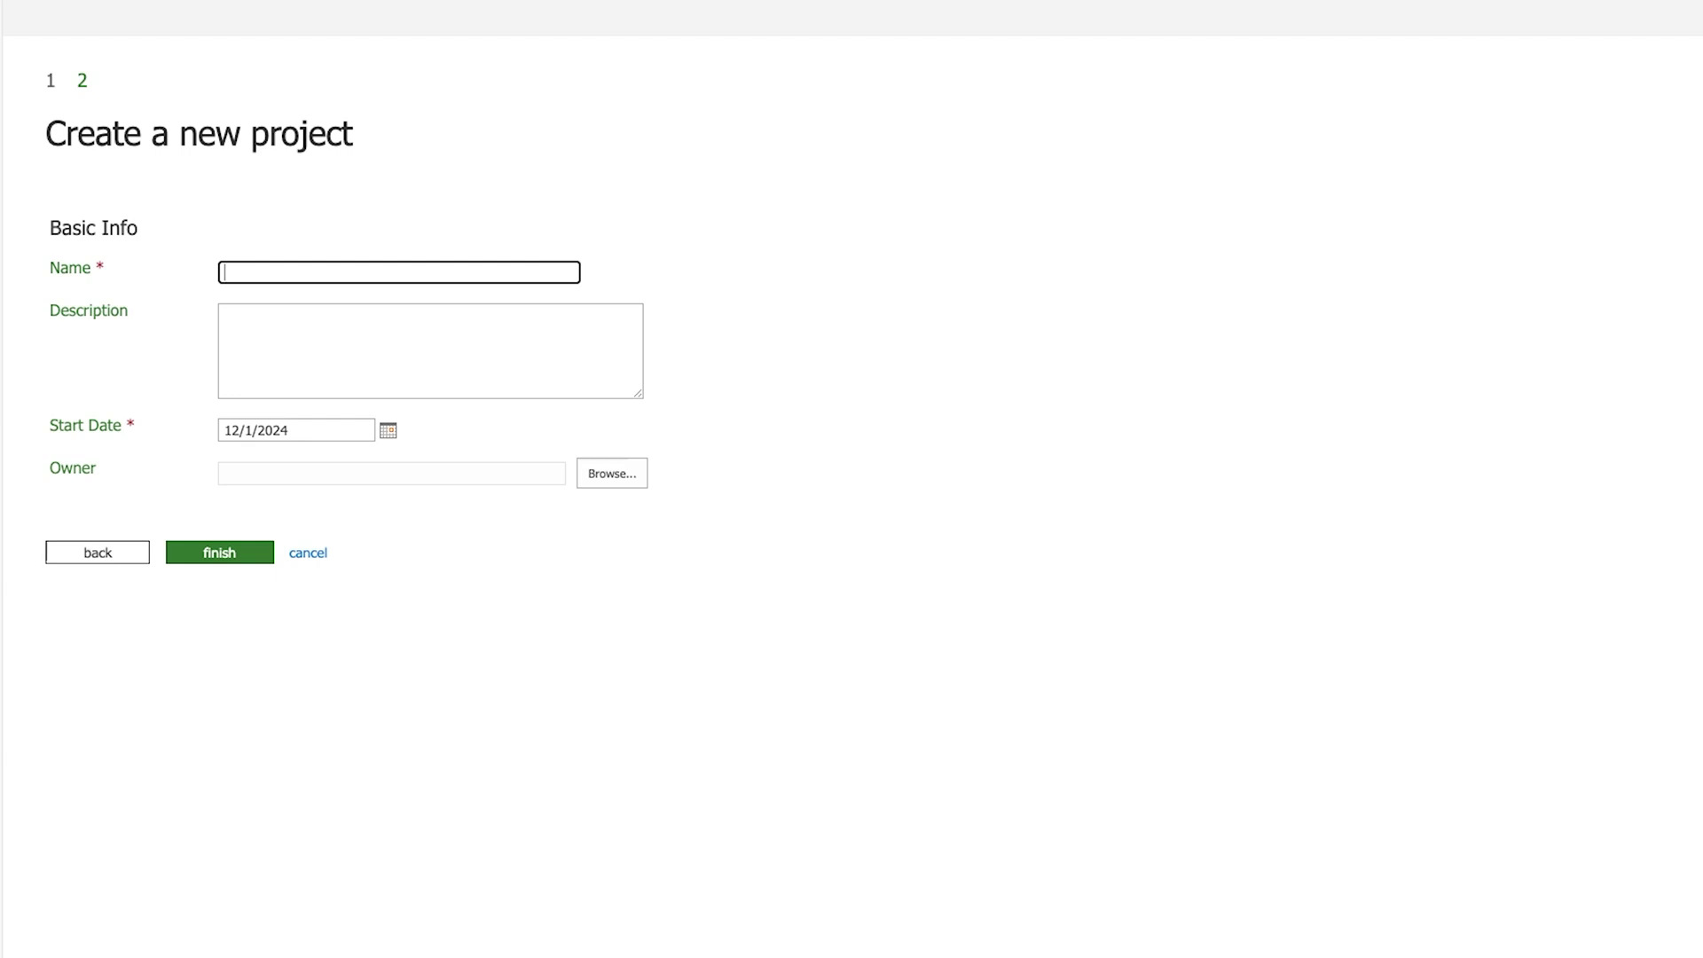
pyautogui.press('capslock')
pyautogui.write('PRODUCT A LAUNCH')
pyautogui.click(480, 656)
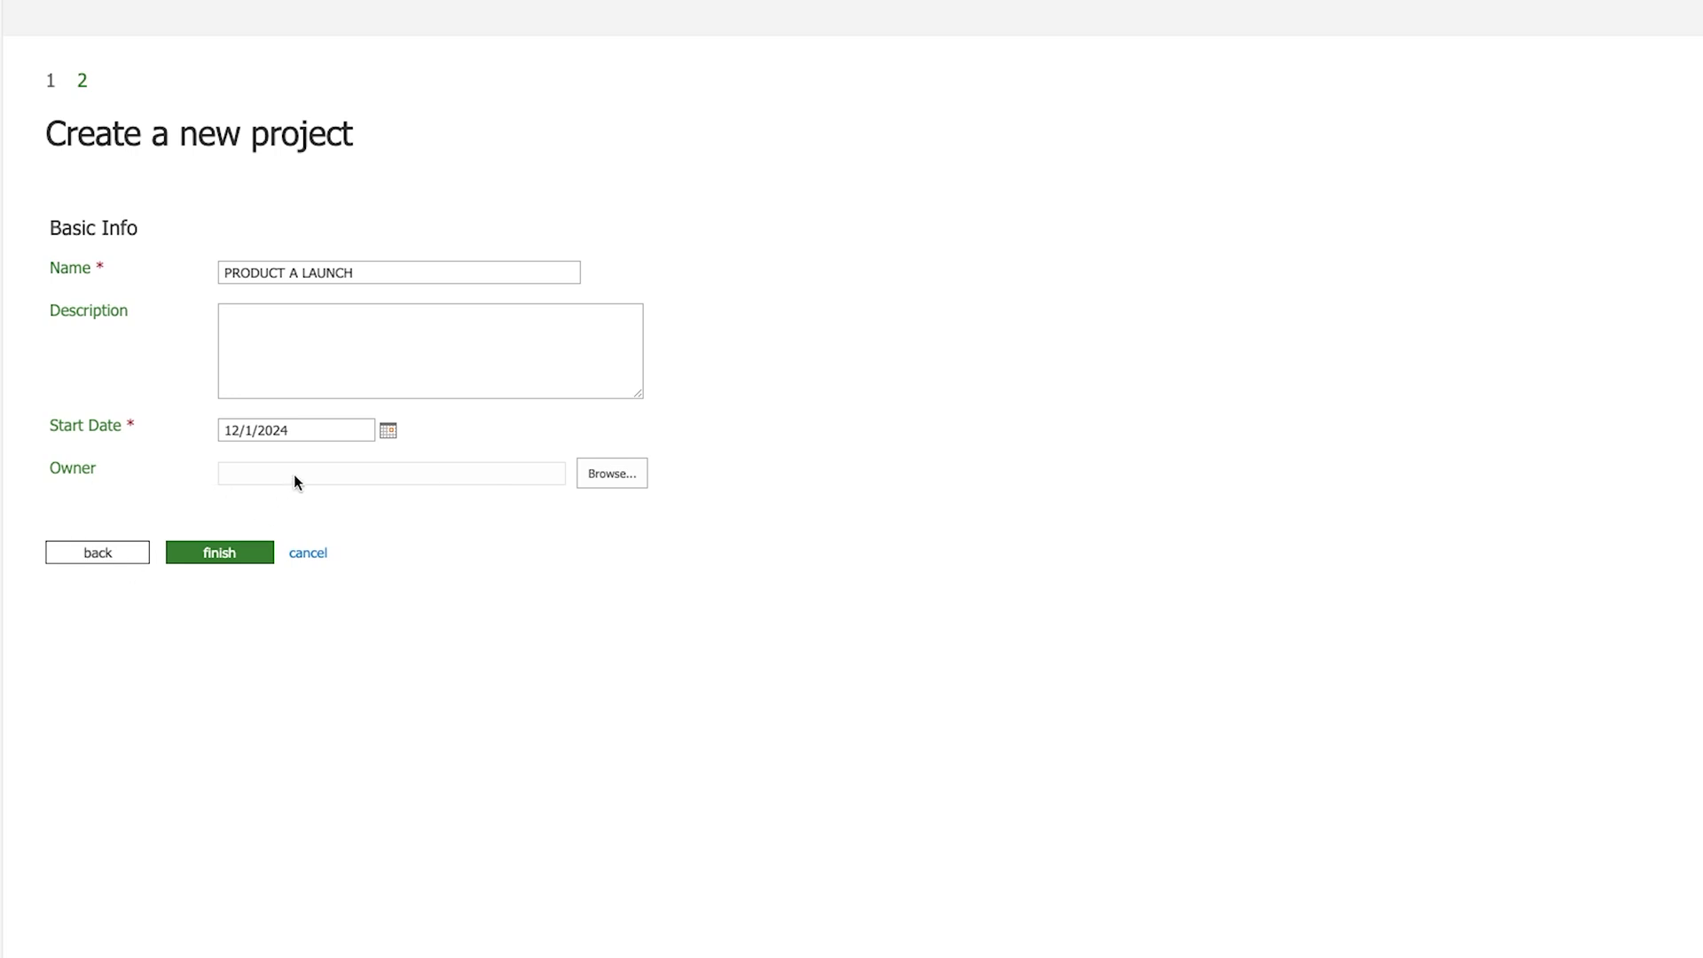
pyautogui.click(635, 475)
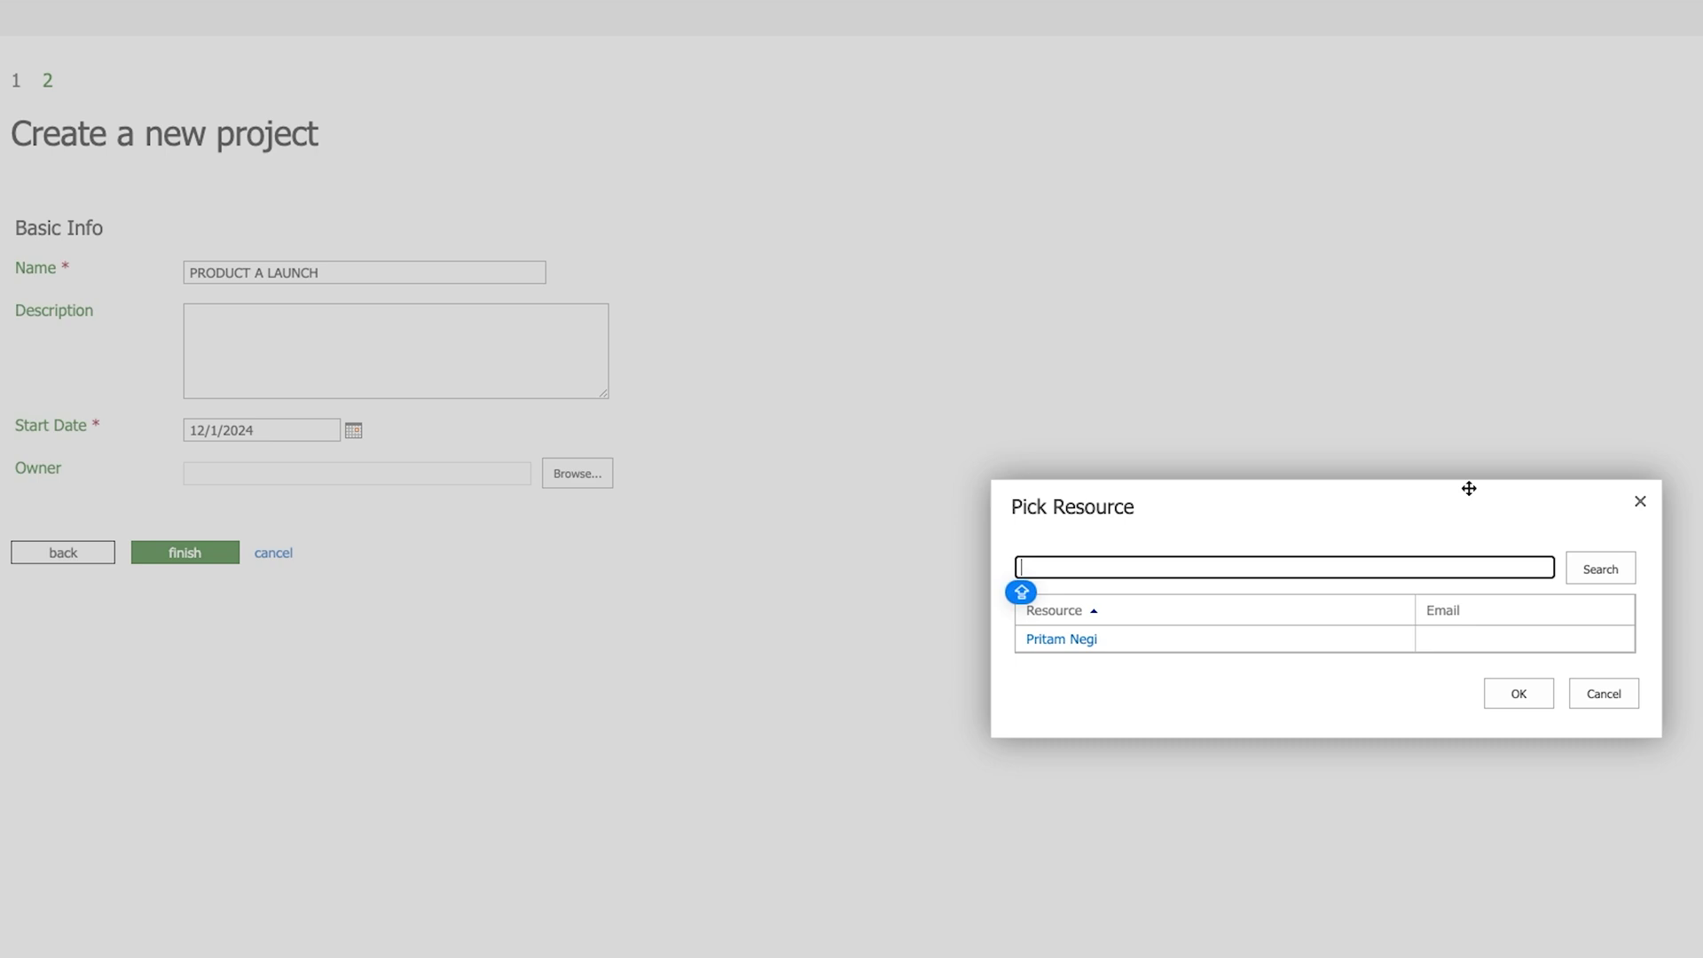
pyautogui.click(1077, 647)
pyautogui.doubleClick(1080, 642)
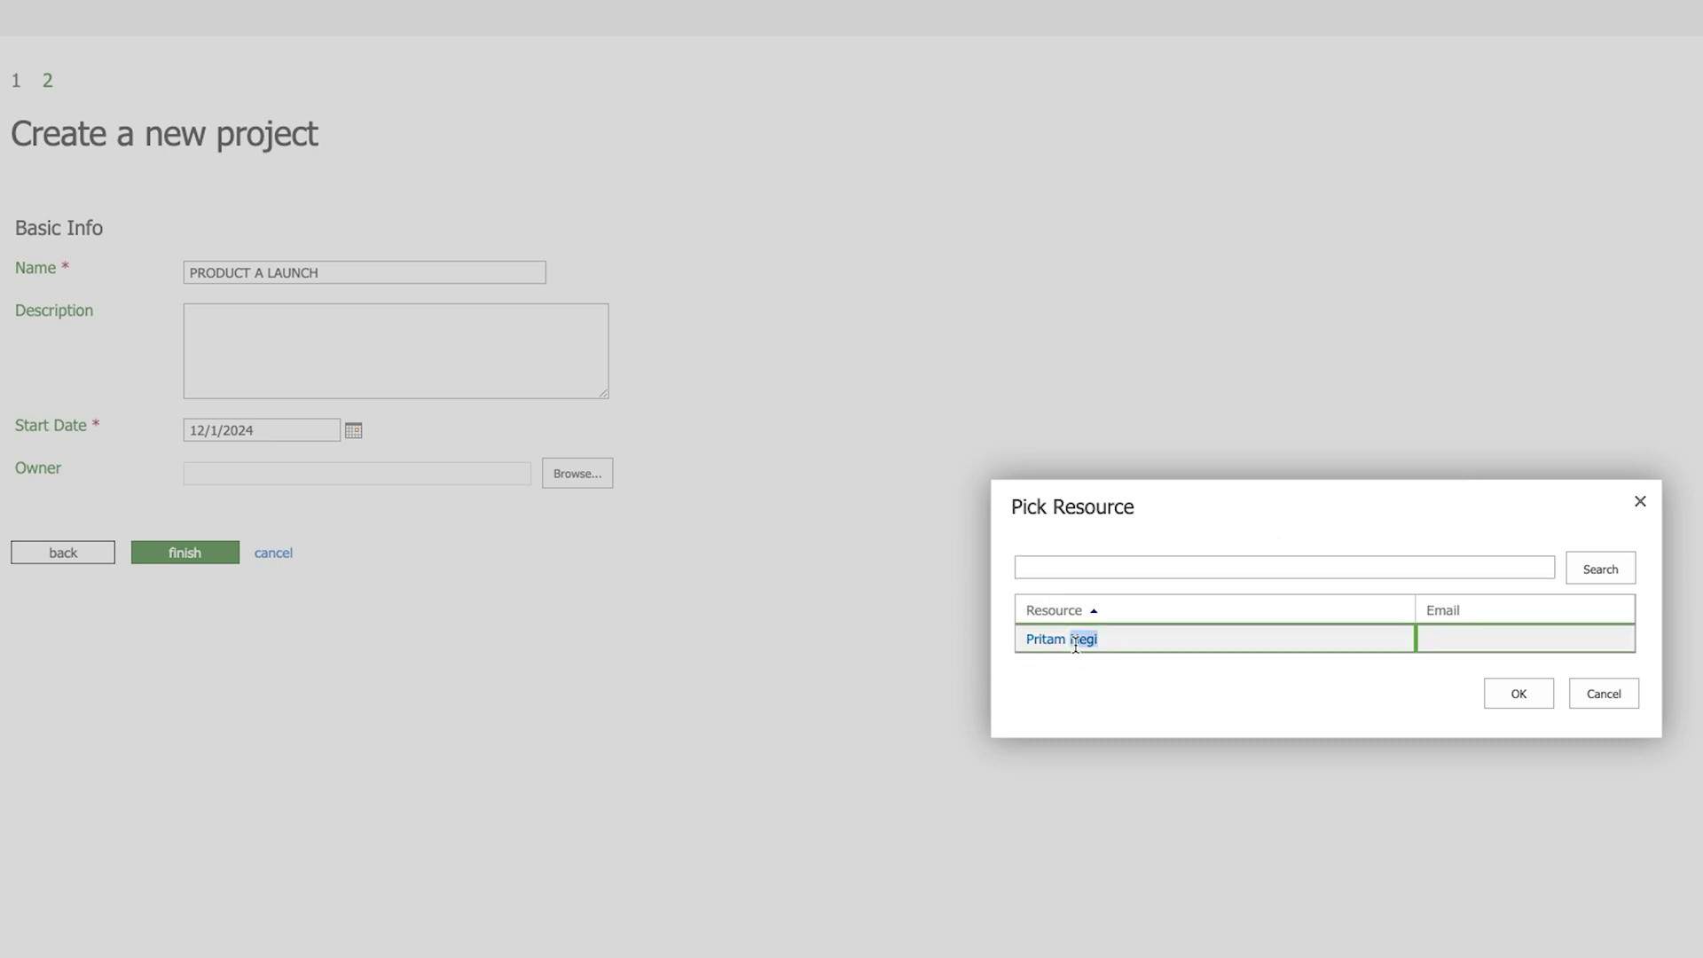
# - Describe the project as scheduling the product A launch with expected features XYZ
pyautogui.click(380, 312)
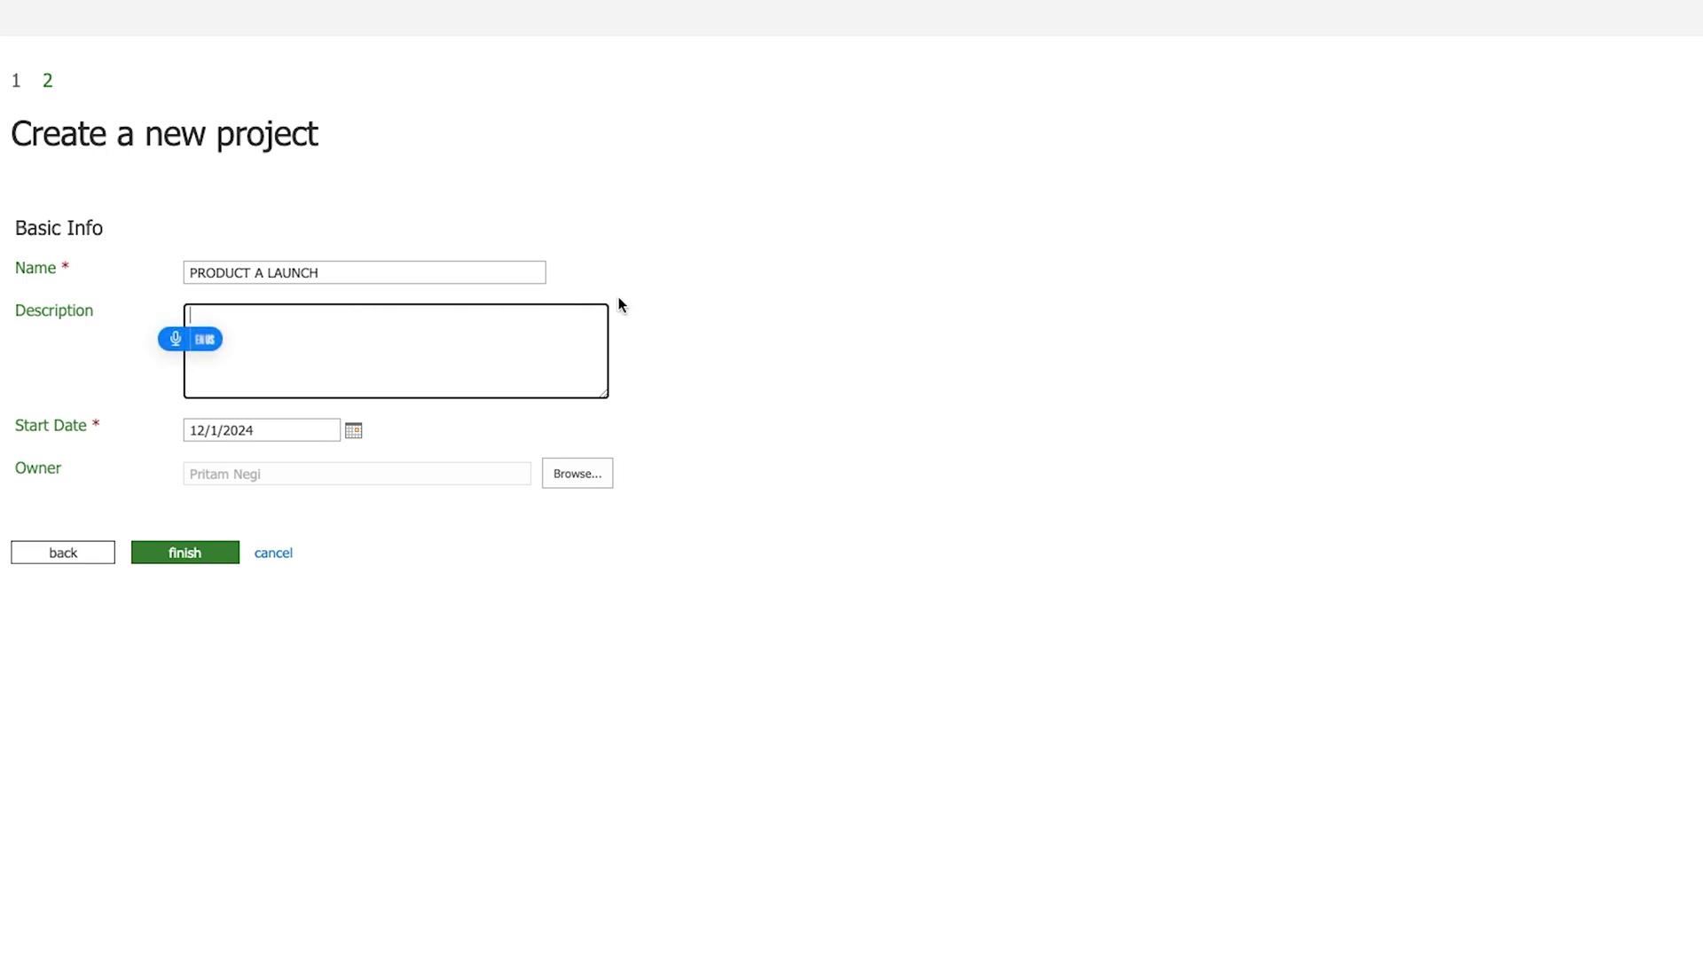
pyautogui.write('Scheduling of project a launch')
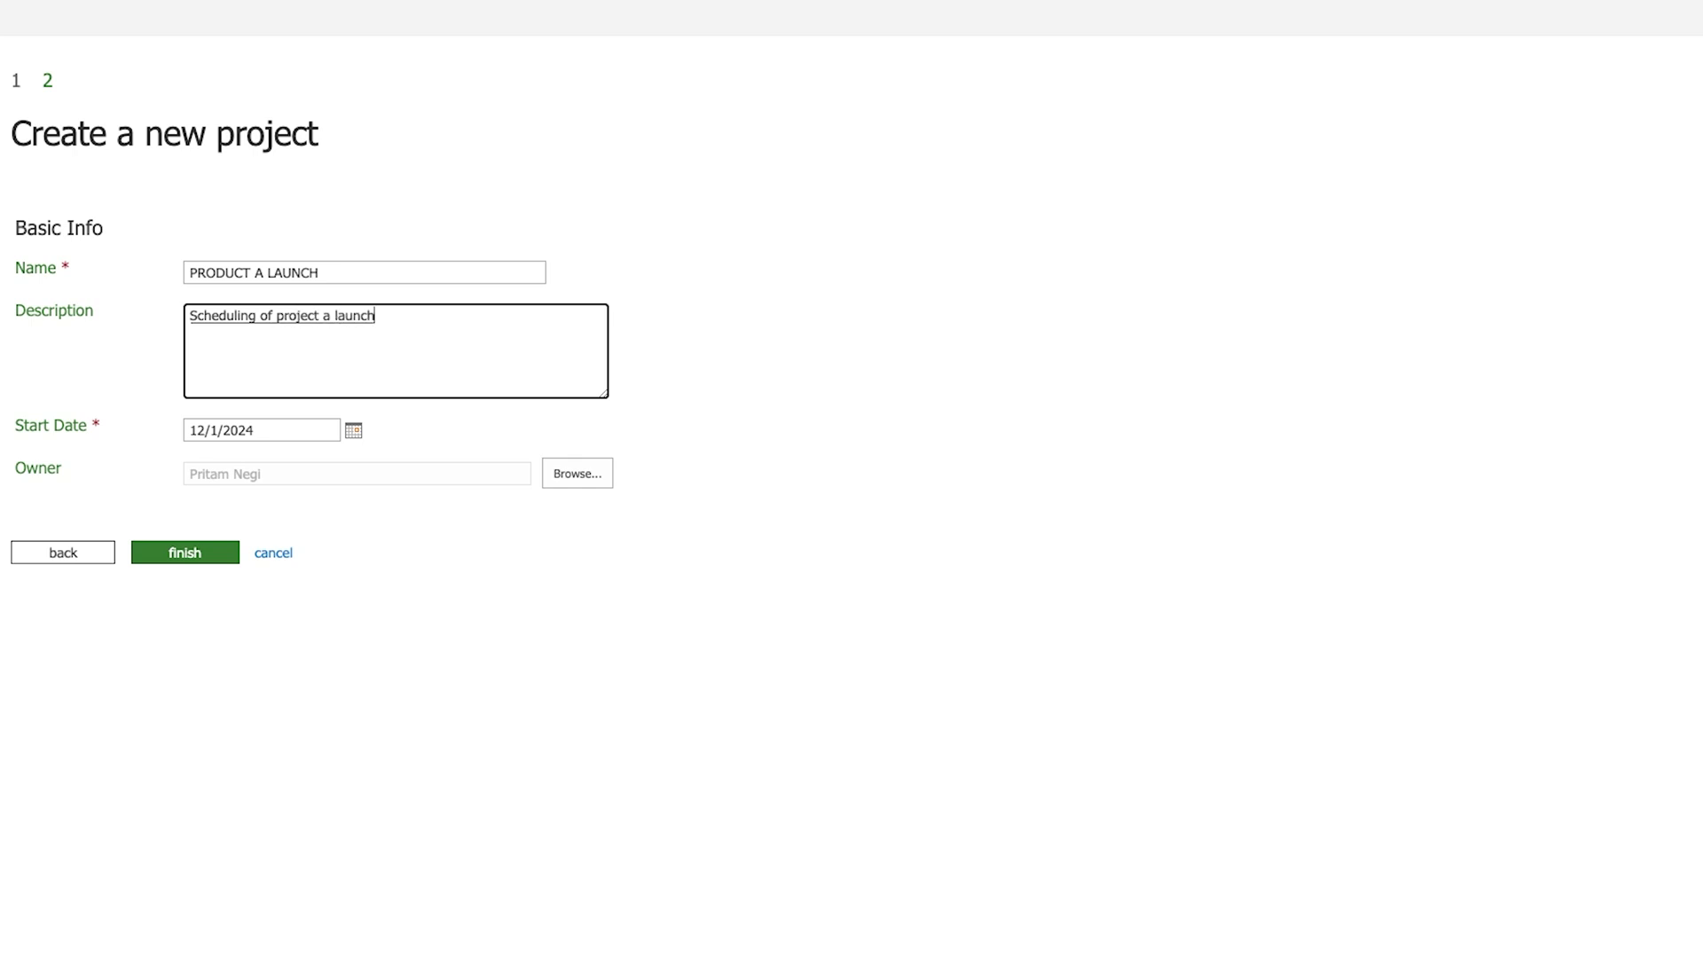
pyautogui.write(' and we would like to')
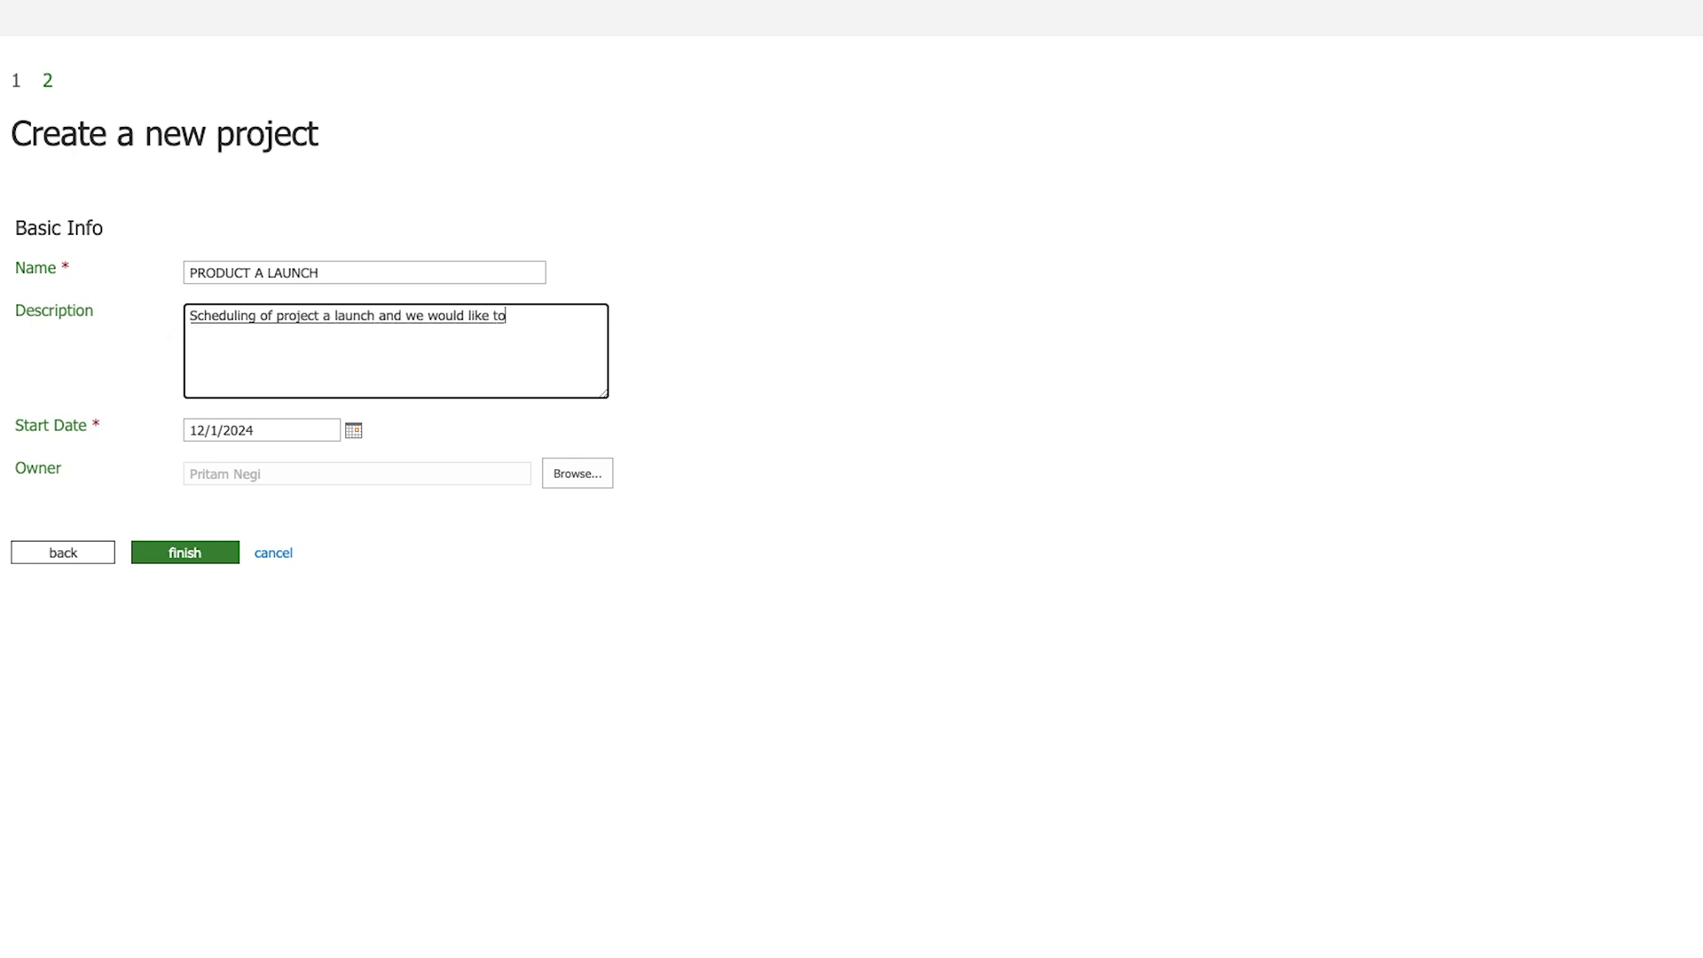
pyautogui.write(' complete this')
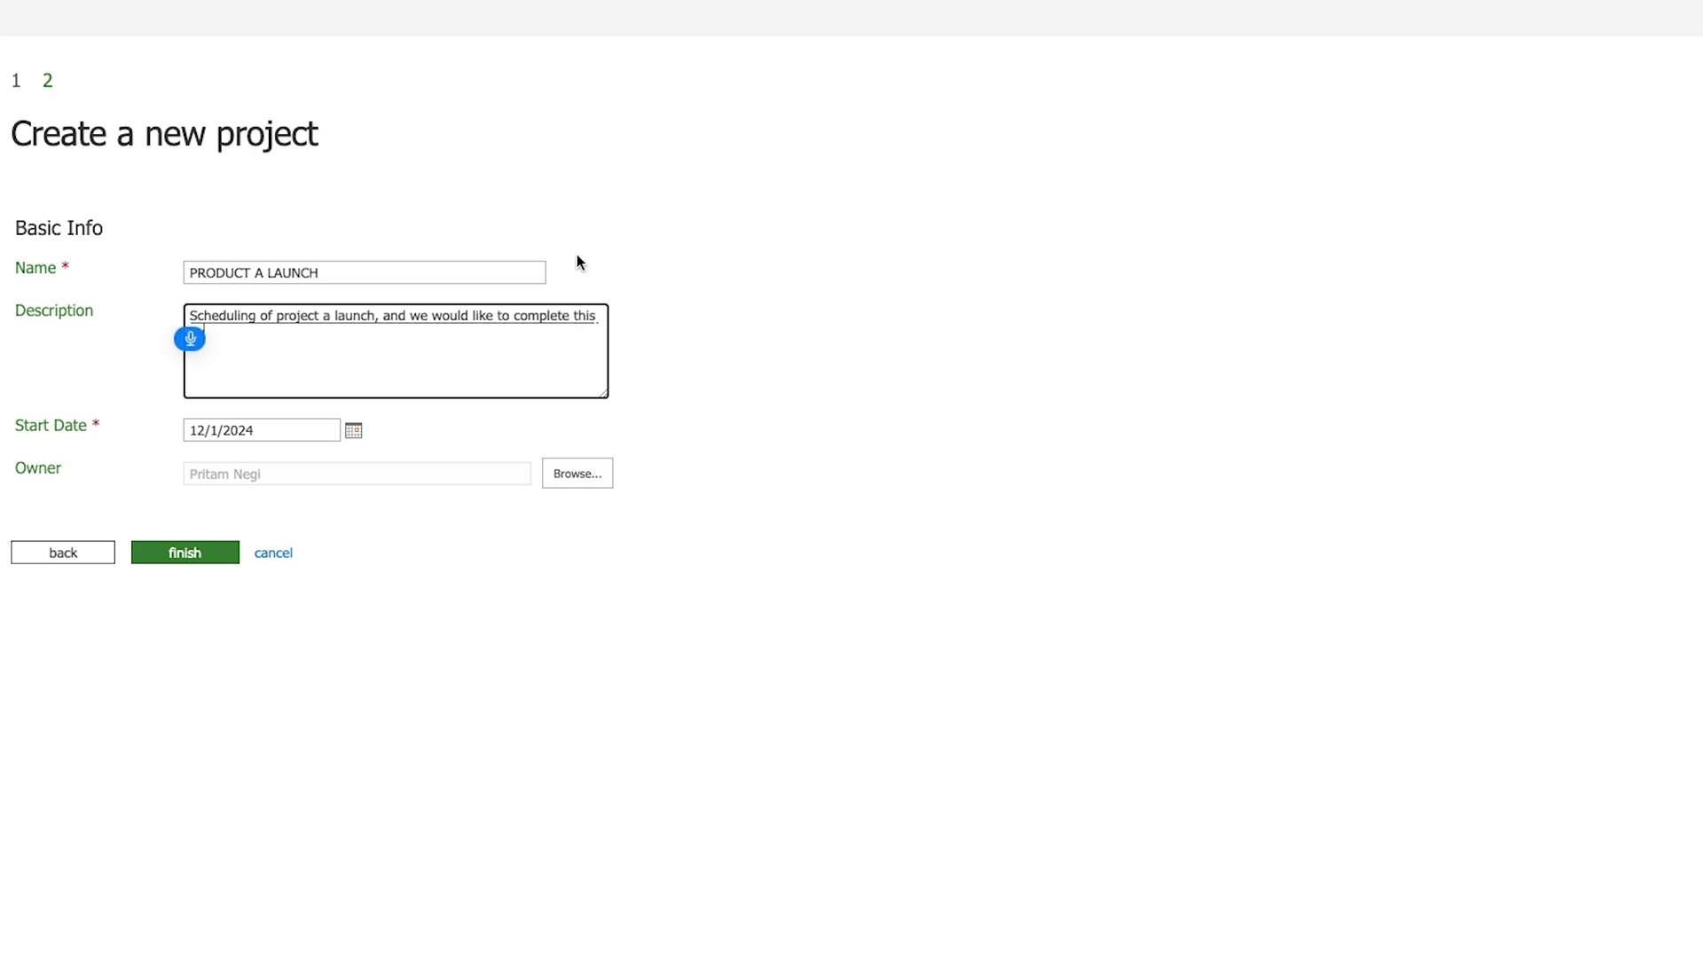
pyautogui.write(' by so and so dates')
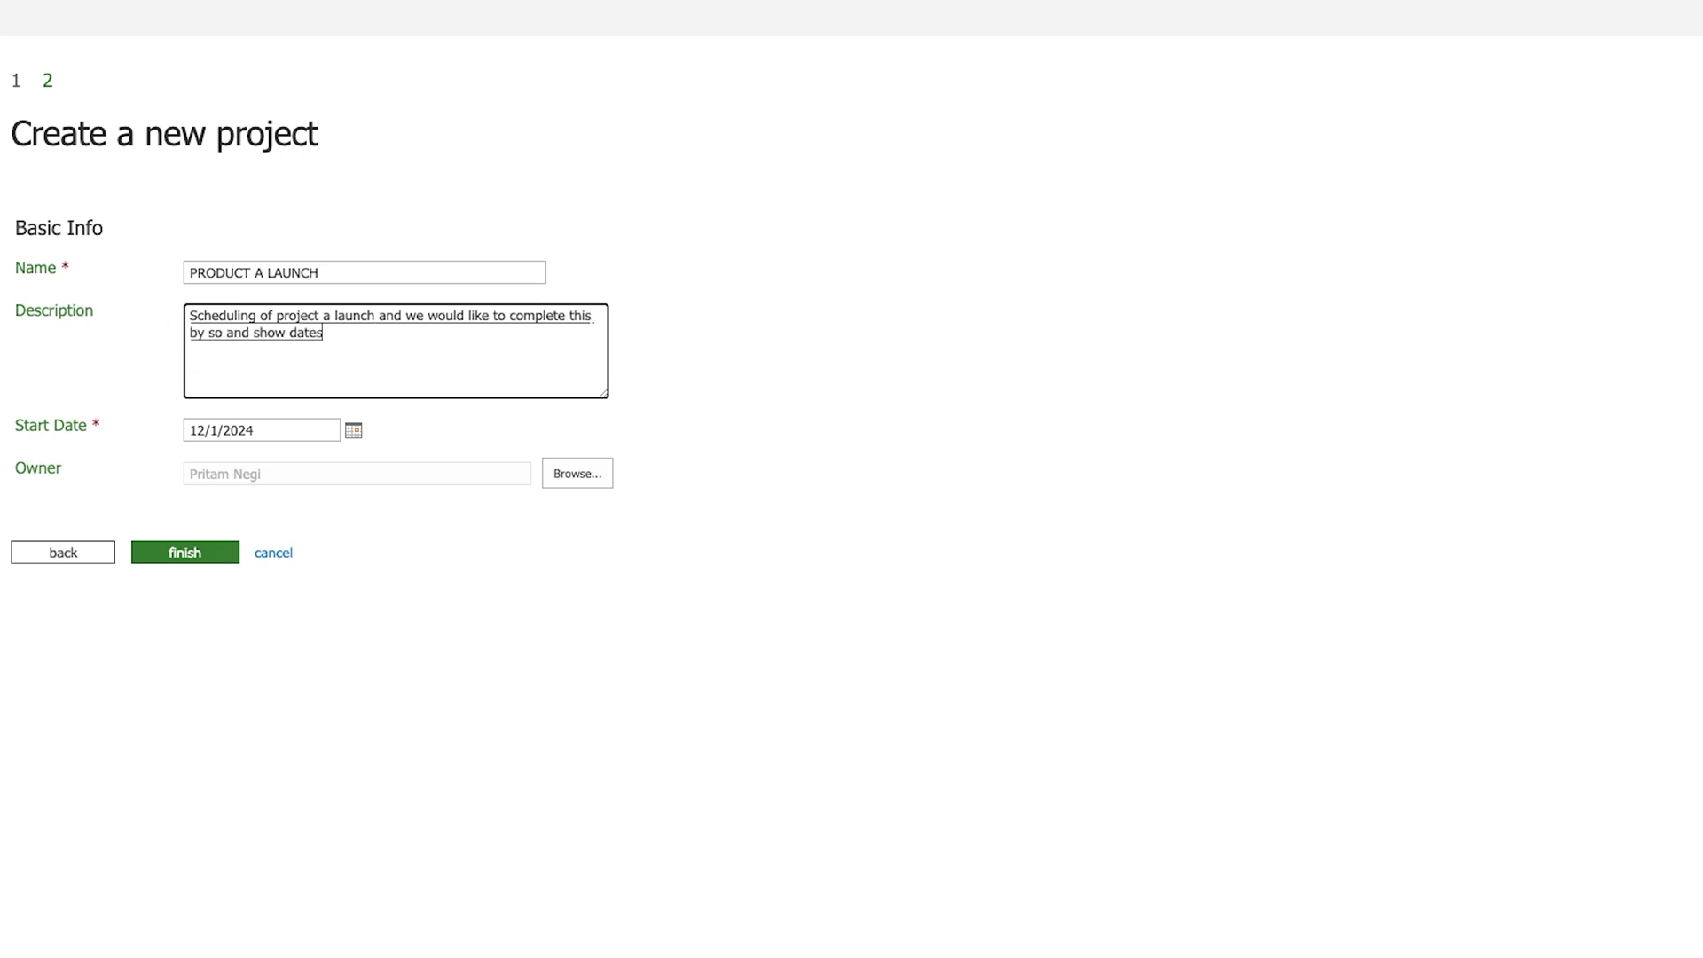
pyautogui.write(' and then we are also')
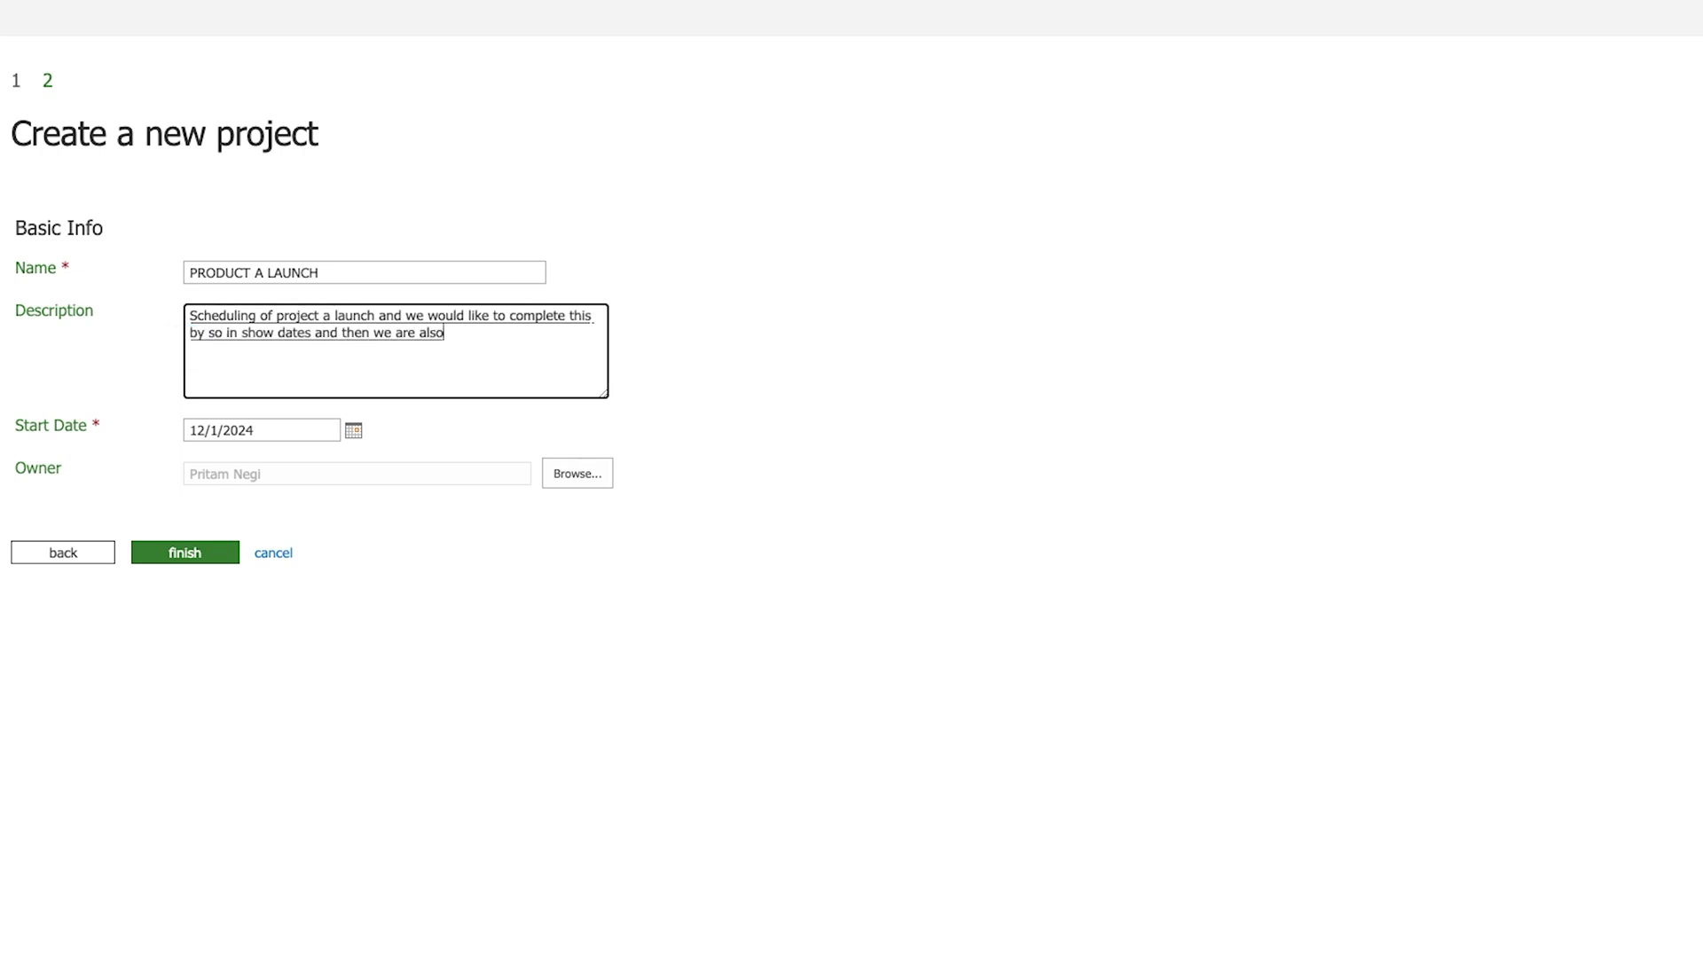
pyautogui.write(' expecting the product to have following features')
pyautogui.press('capslock')
pyautogui.write('XYZ and')
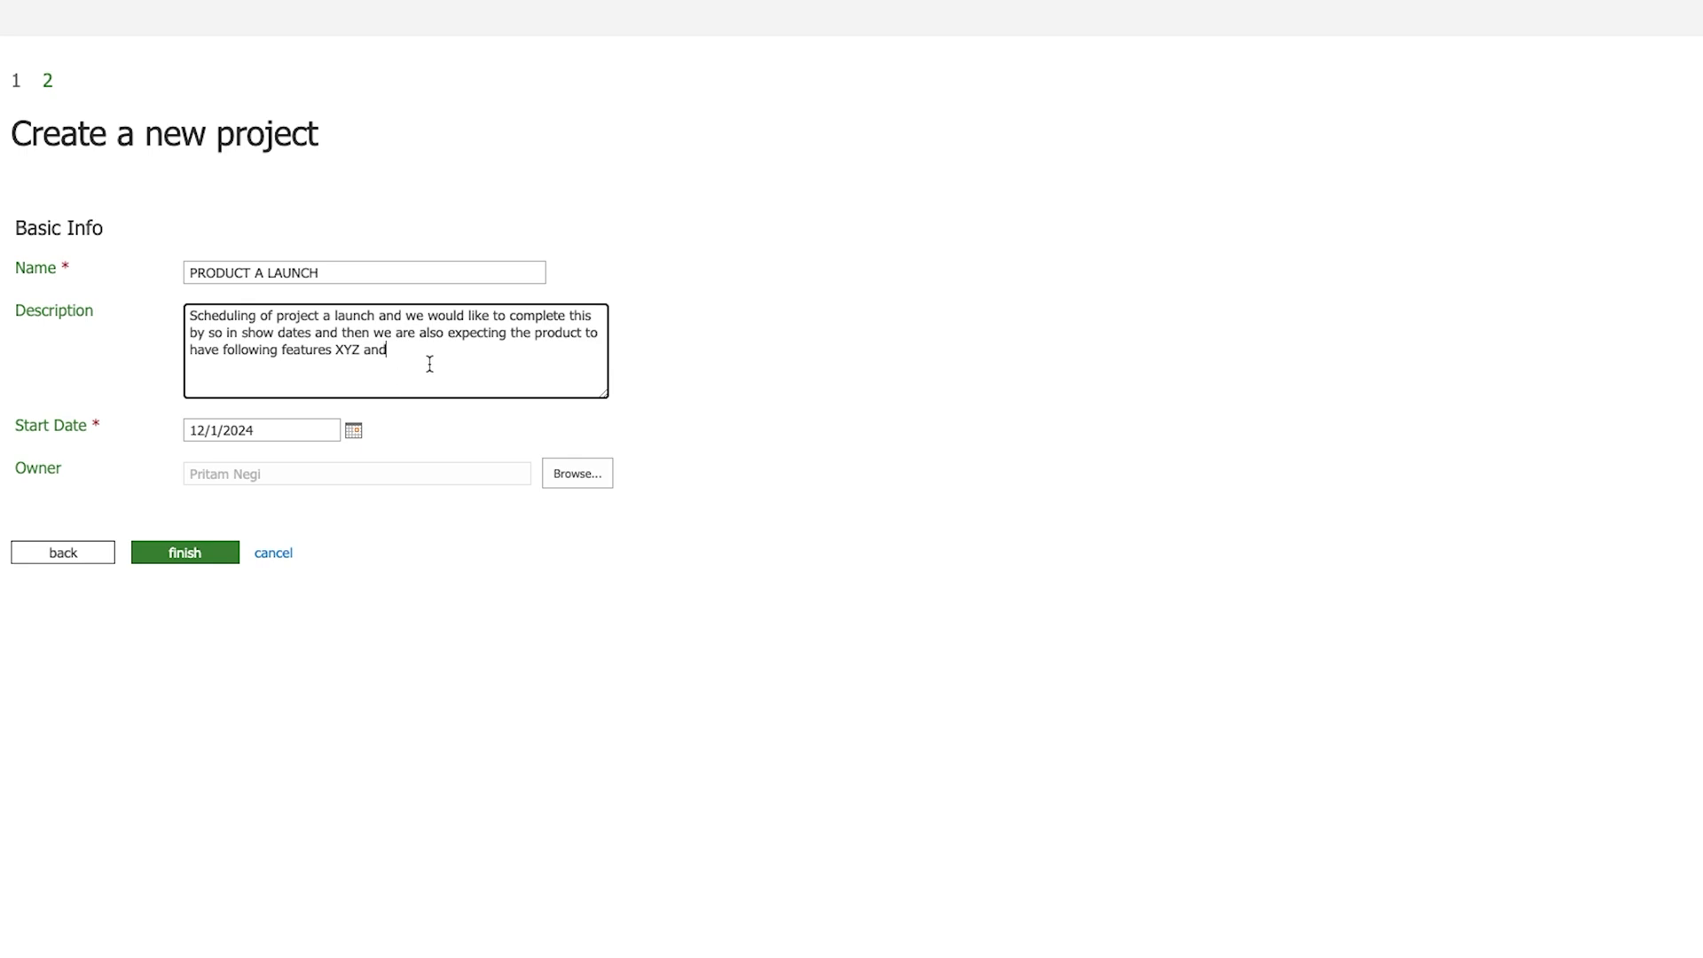
pyautogui.press('BackSpace')
pyautogui.press('BackSpace')
pyautogui.press('BackSpace')
pyautogui.press('BackSpace')
pyautogui.click(376, 589)
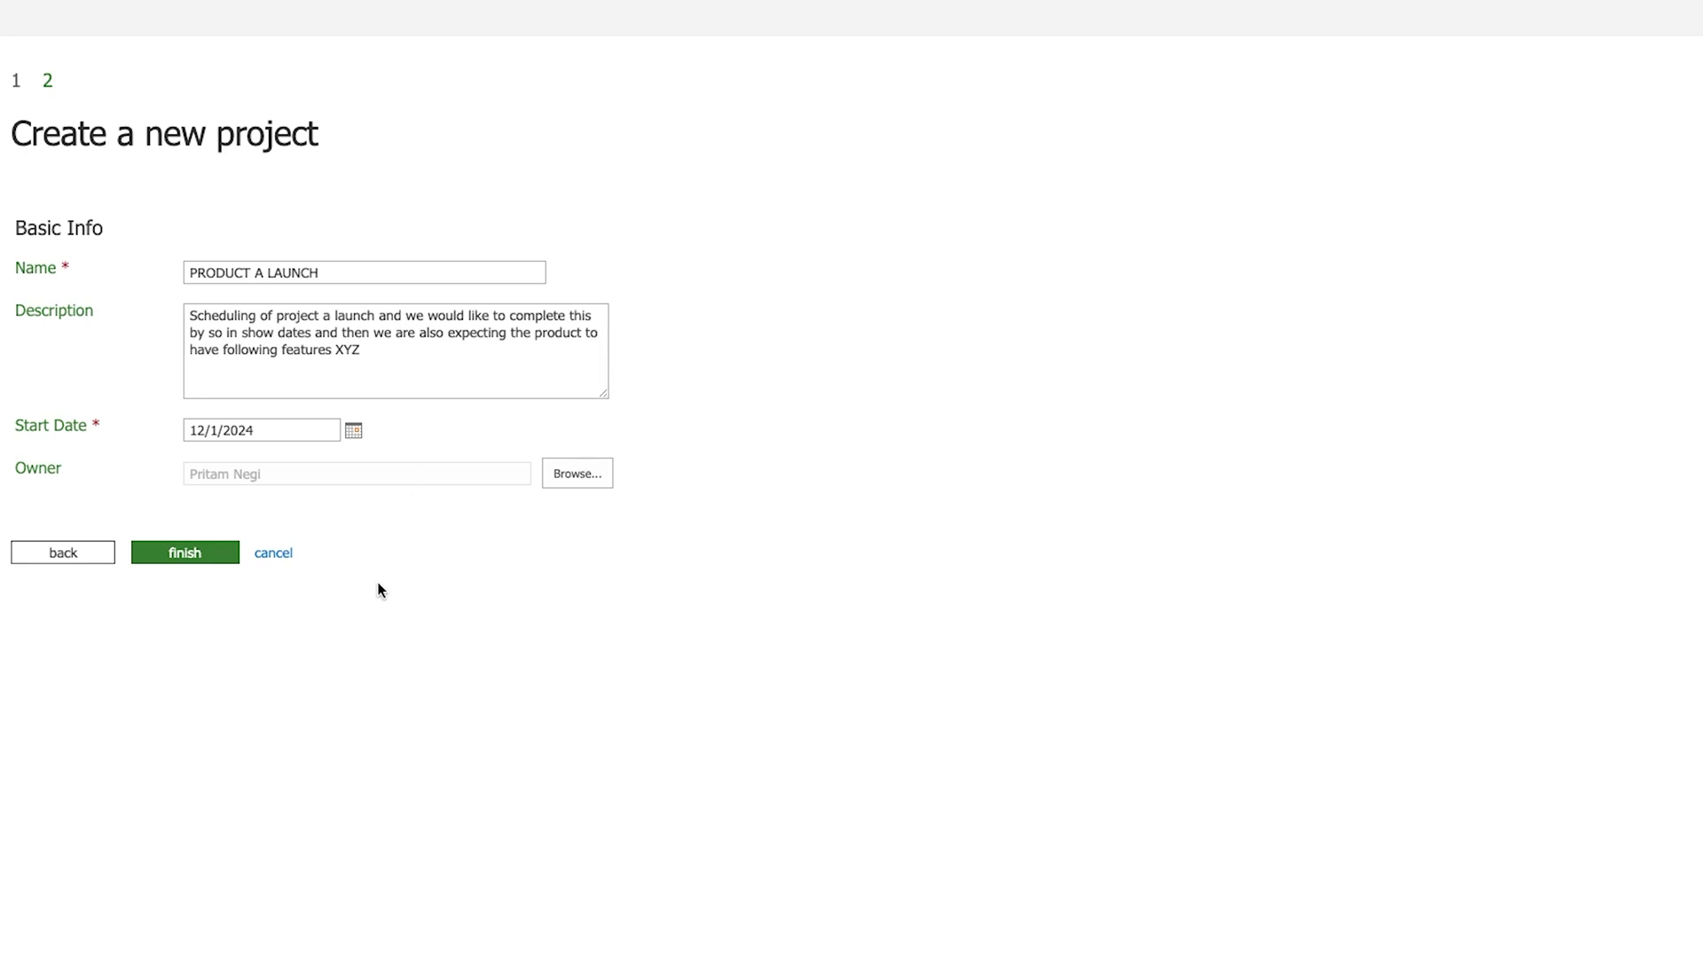
# - Create the project and look through its ribbon tabs, ending on the TASK tab
pyautogui.click(213, 553)
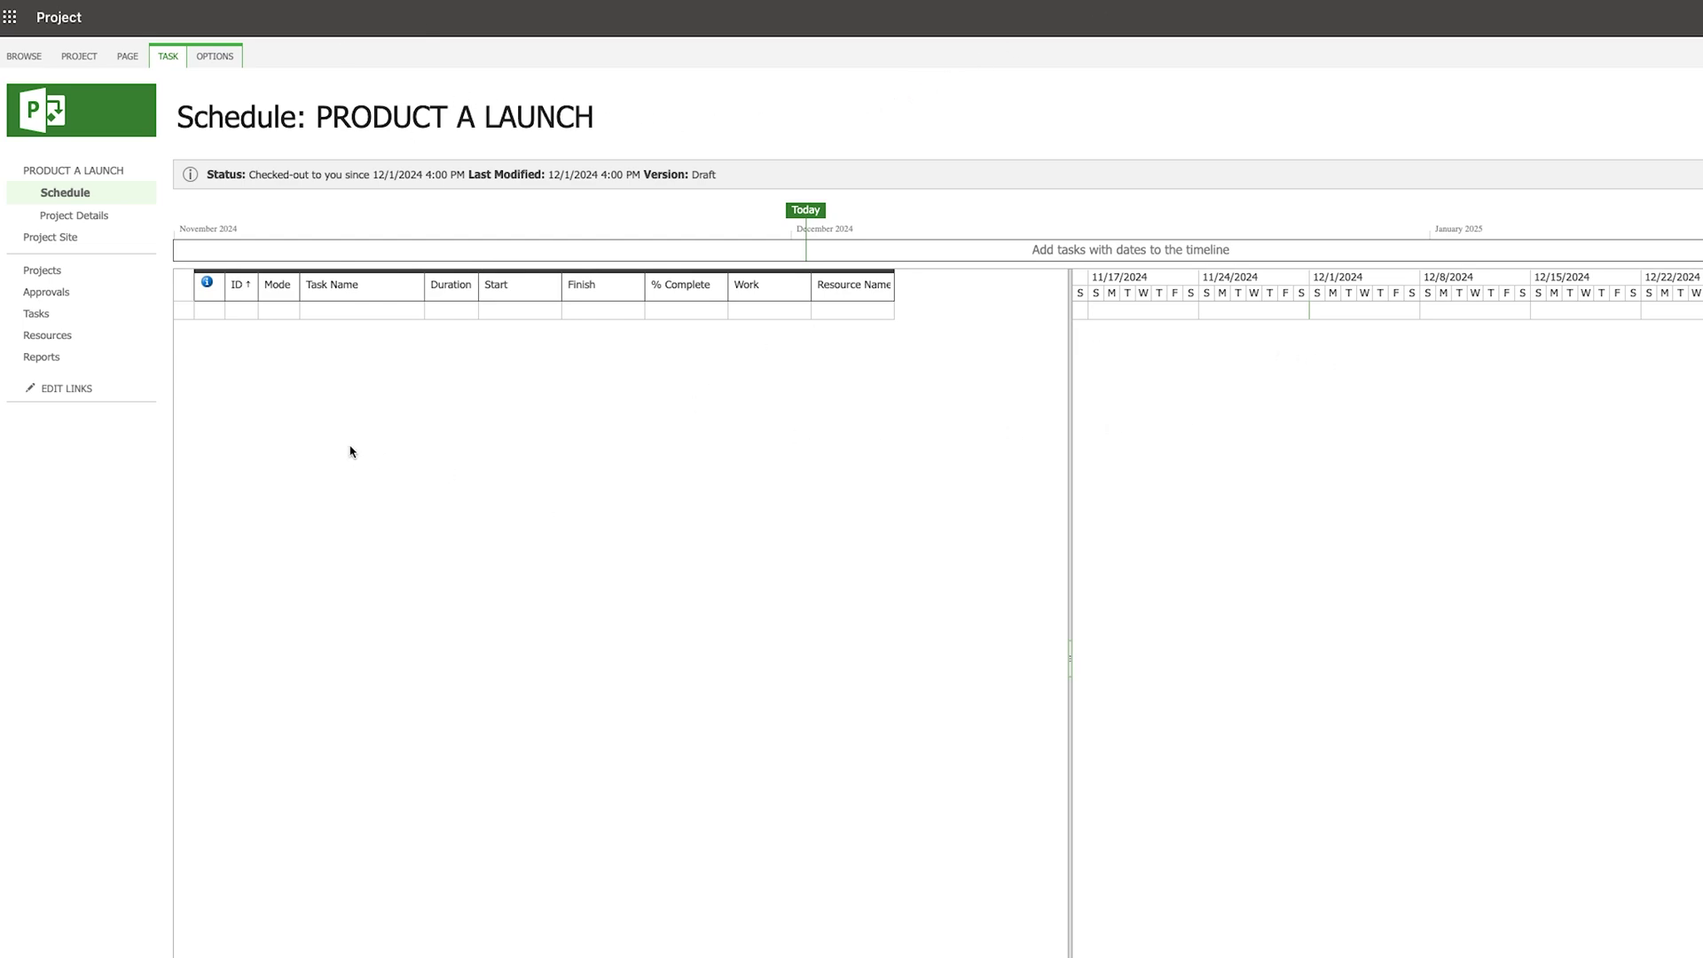
pyautogui.click(171, 57)
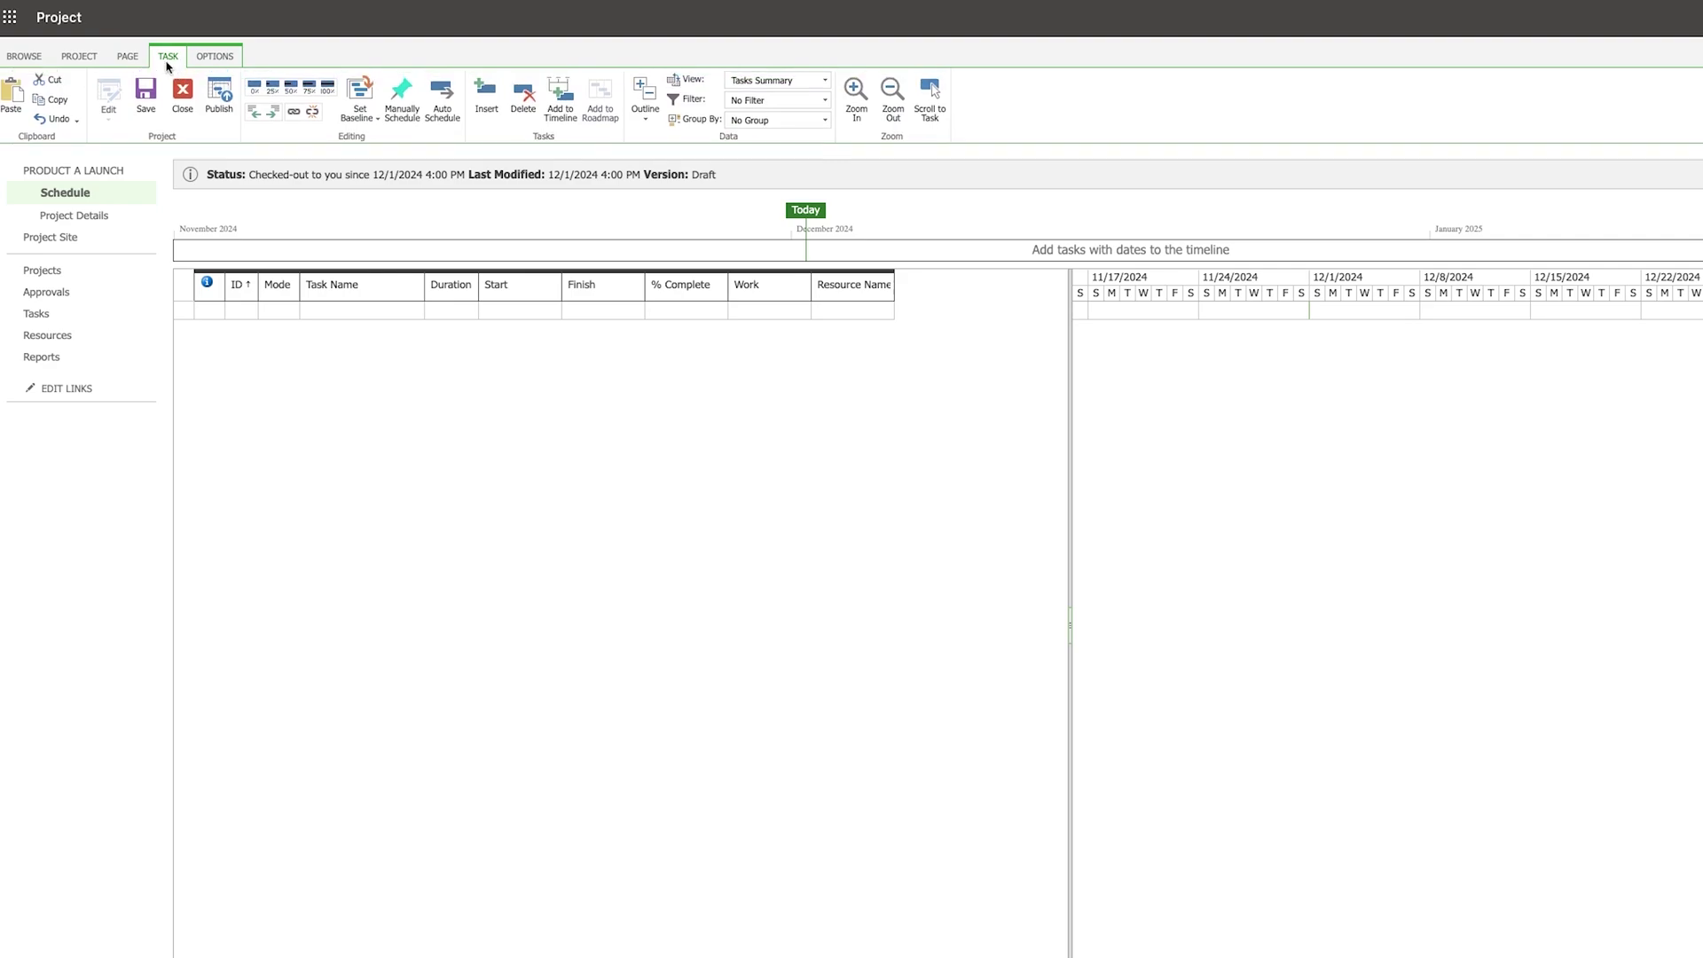
pyautogui.click(80, 60)
pyautogui.click(127, 57)
pyautogui.click(167, 56)
pyautogui.click(214, 56)
pyautogui.click(171, 57)
# - Add Idea Screening lasting 2 weeks, starting 12/1/2024, at 0% complete
pyautogui.click(310, 309)
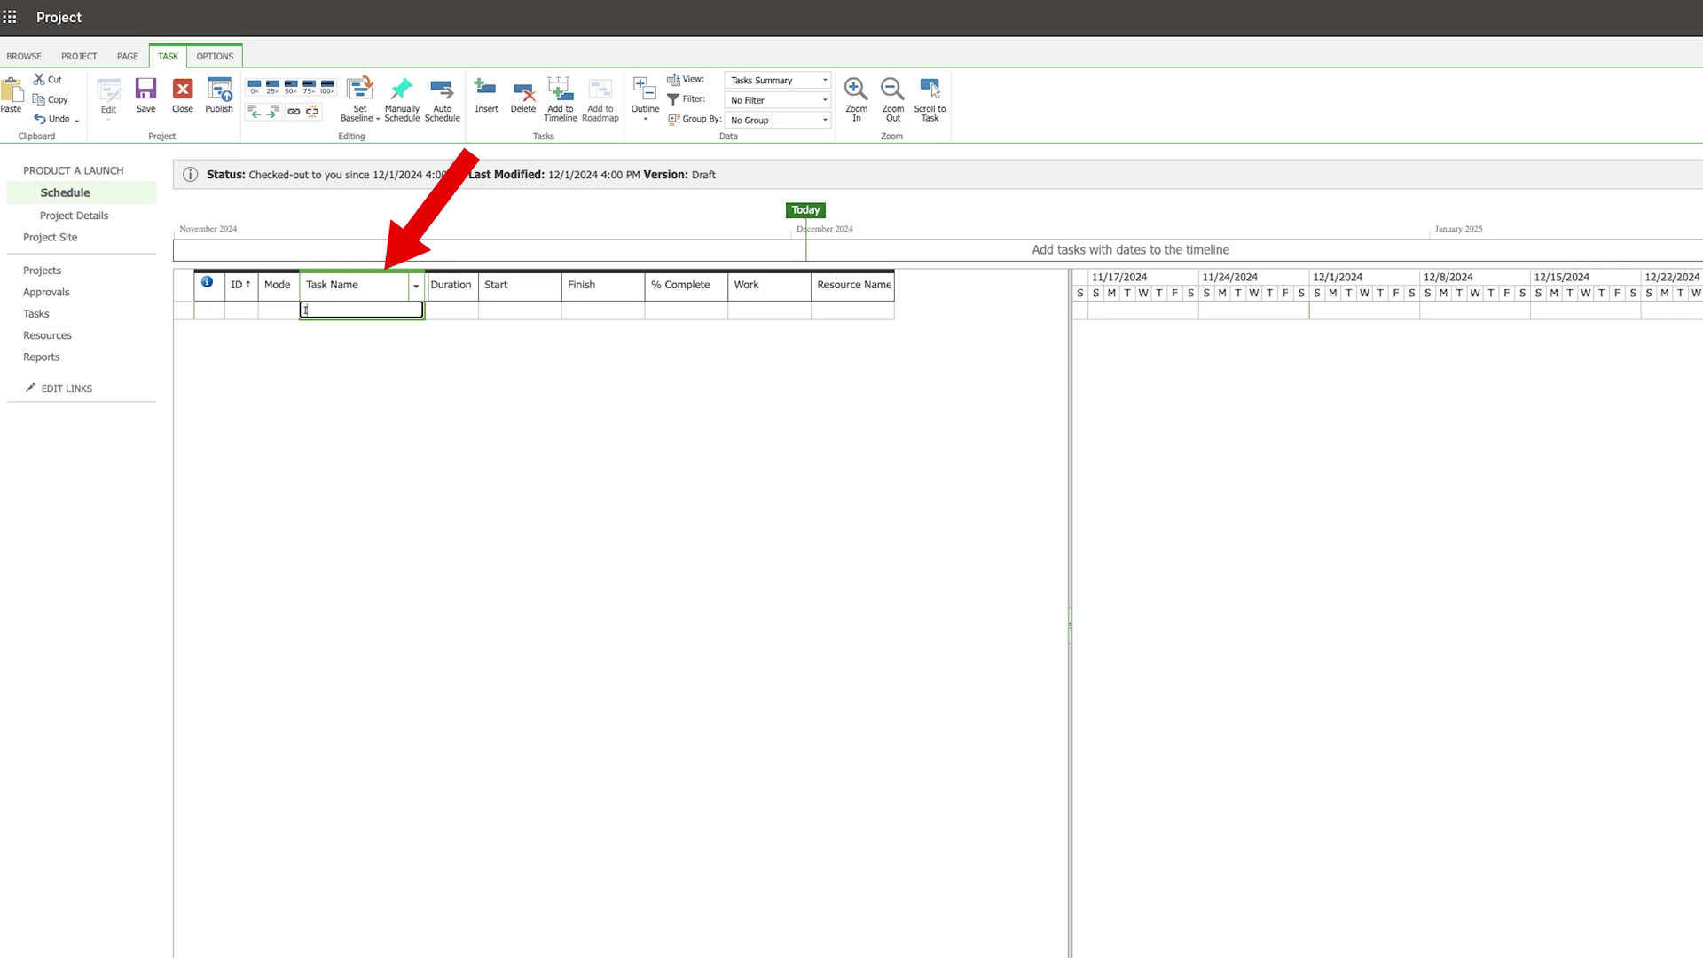
pyautogui.write('Idea Screening')
pyautogui.press('Tab')
pyautogui.write('2')
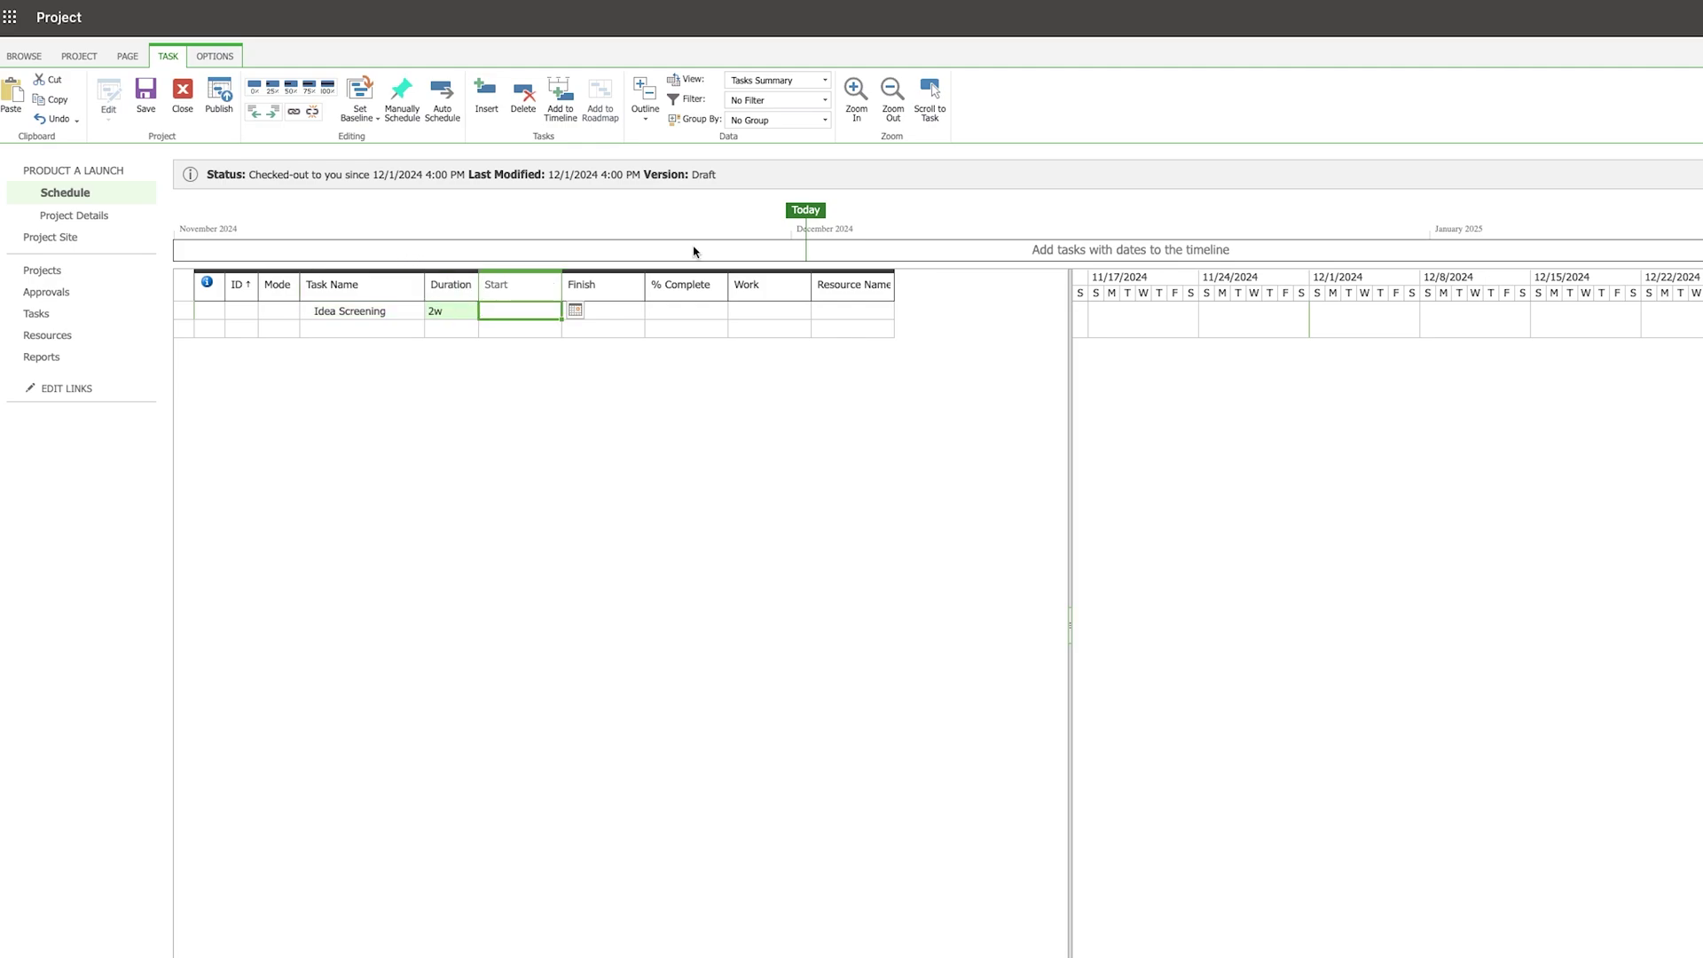
pyautogui.click(576, 311)
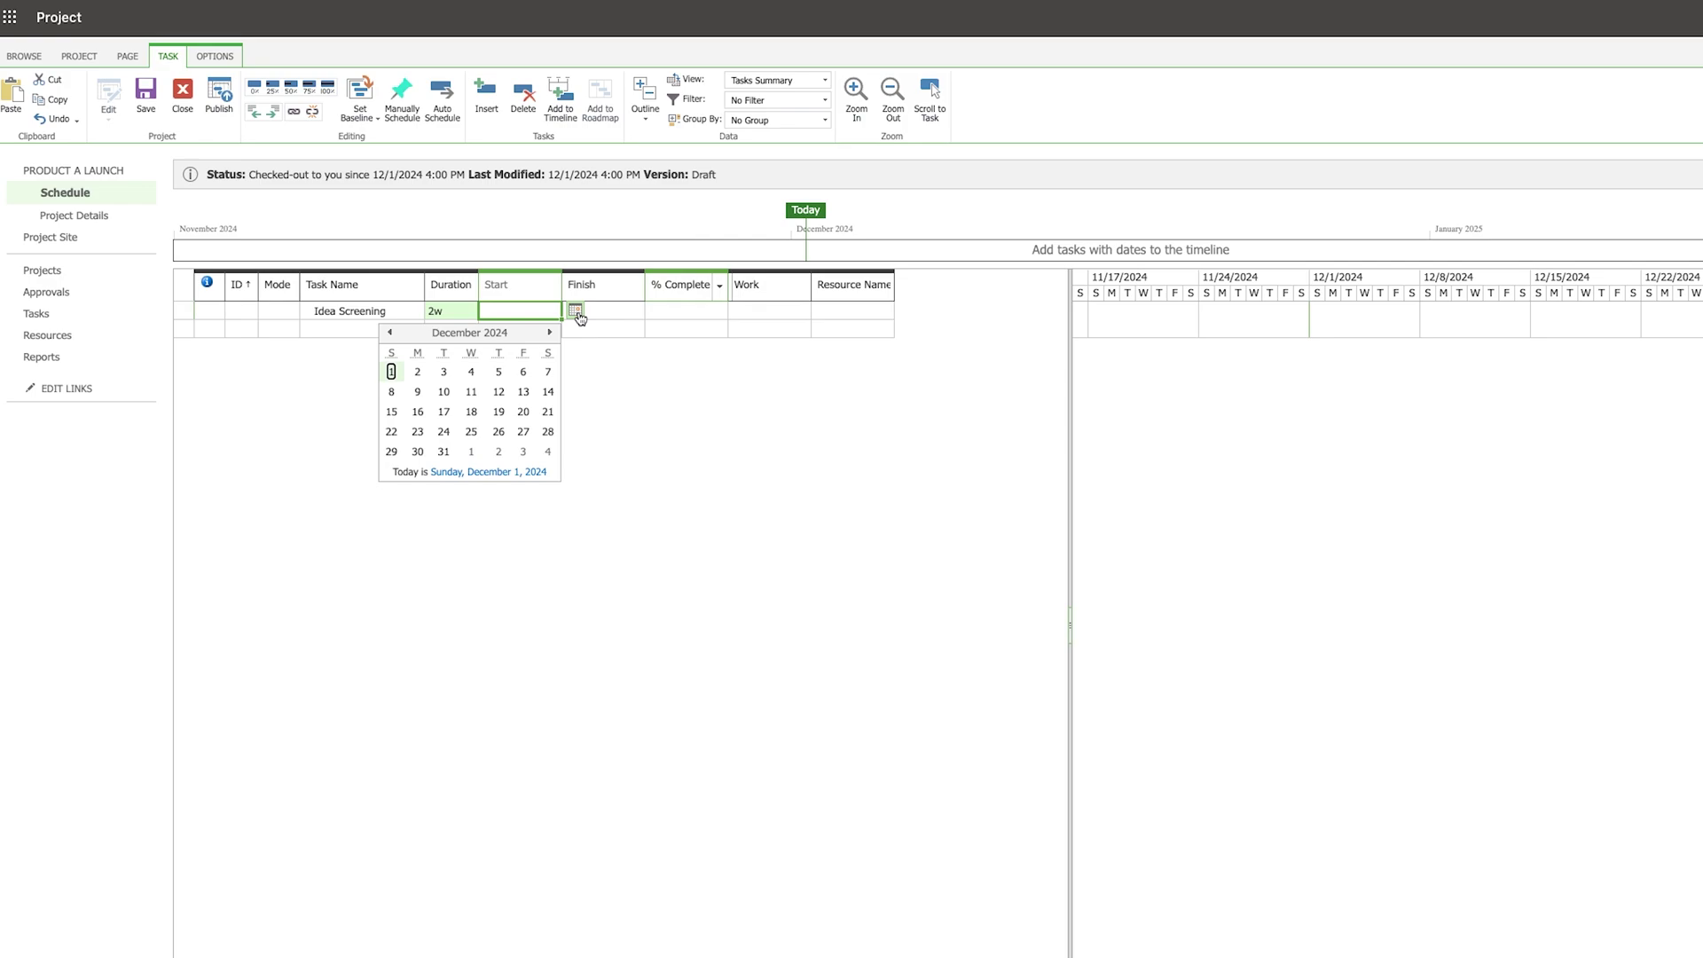
pyautogui.click(391, 372)
pyautogui.click(614, 309)
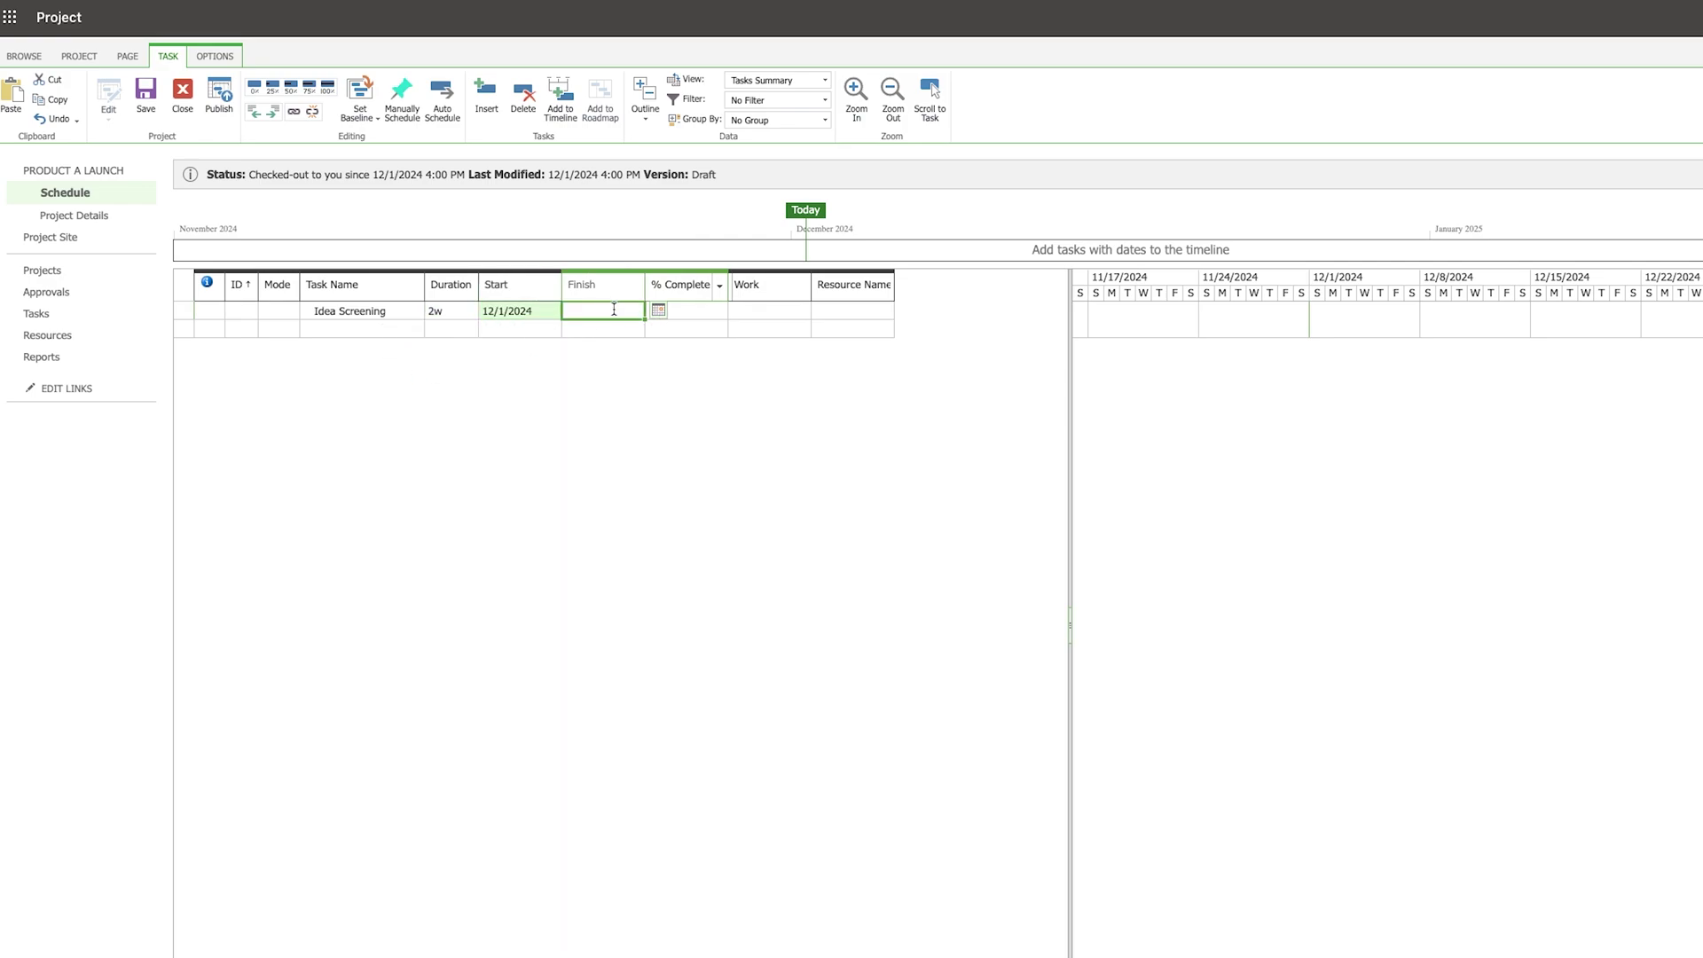
pyautogui.click(690, 311)
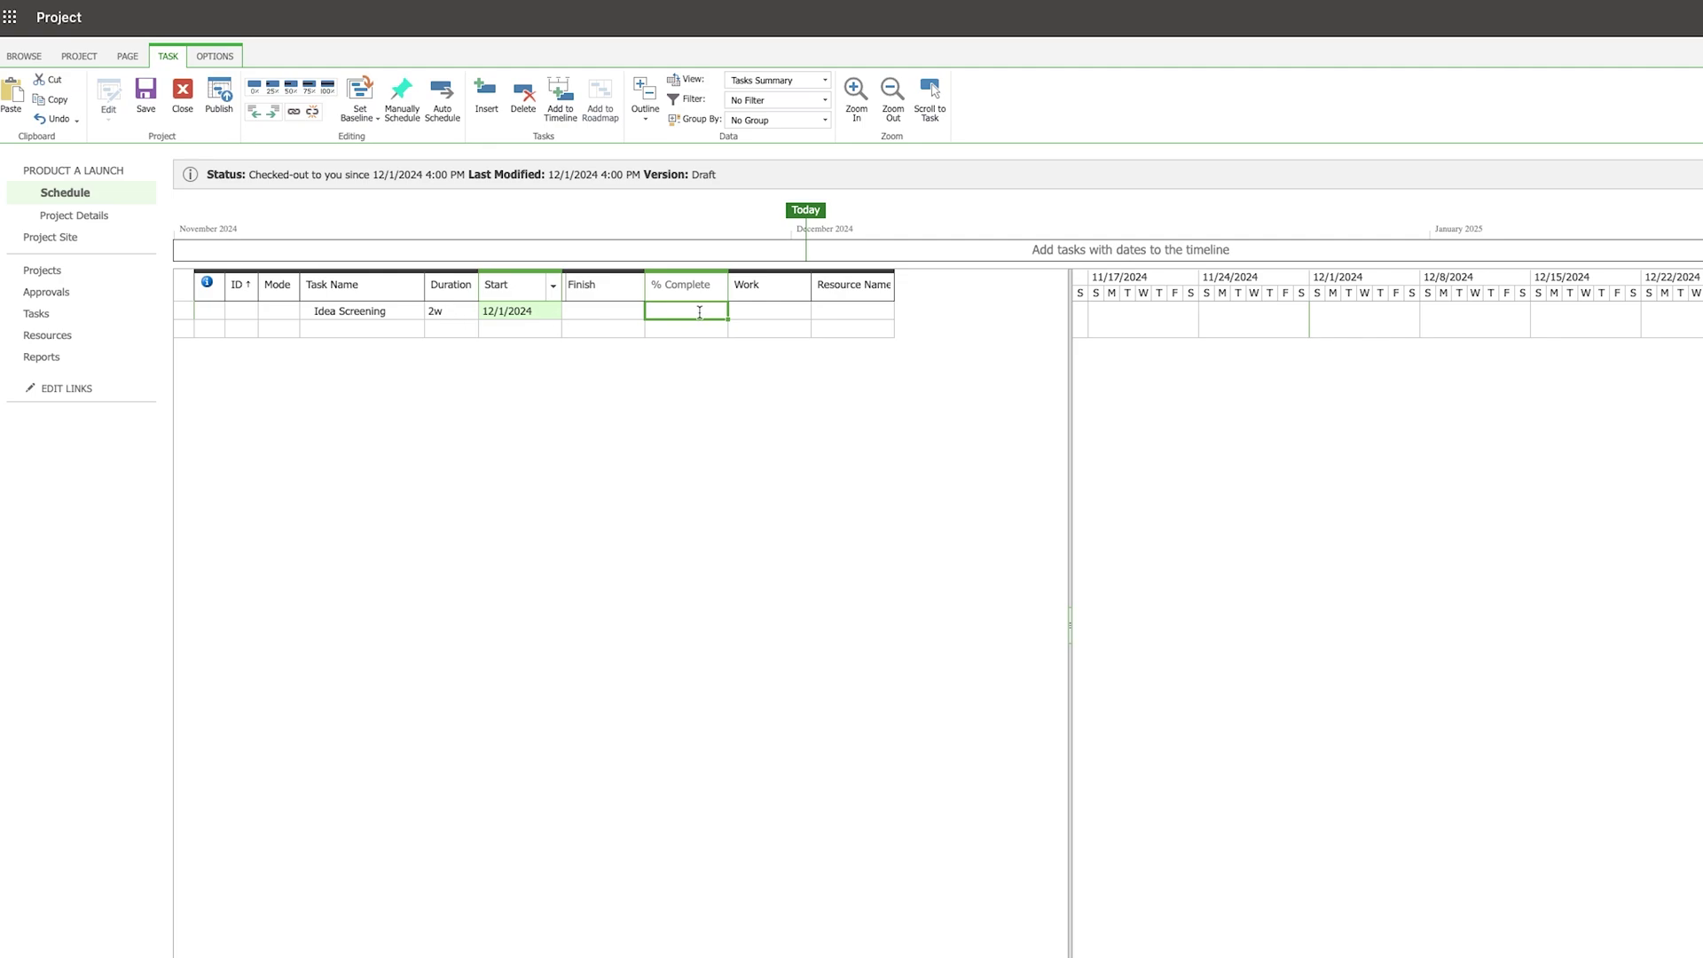
pyautogui.write('0')
pyautogui.press('Tab')
pyautogui.press('Tab')
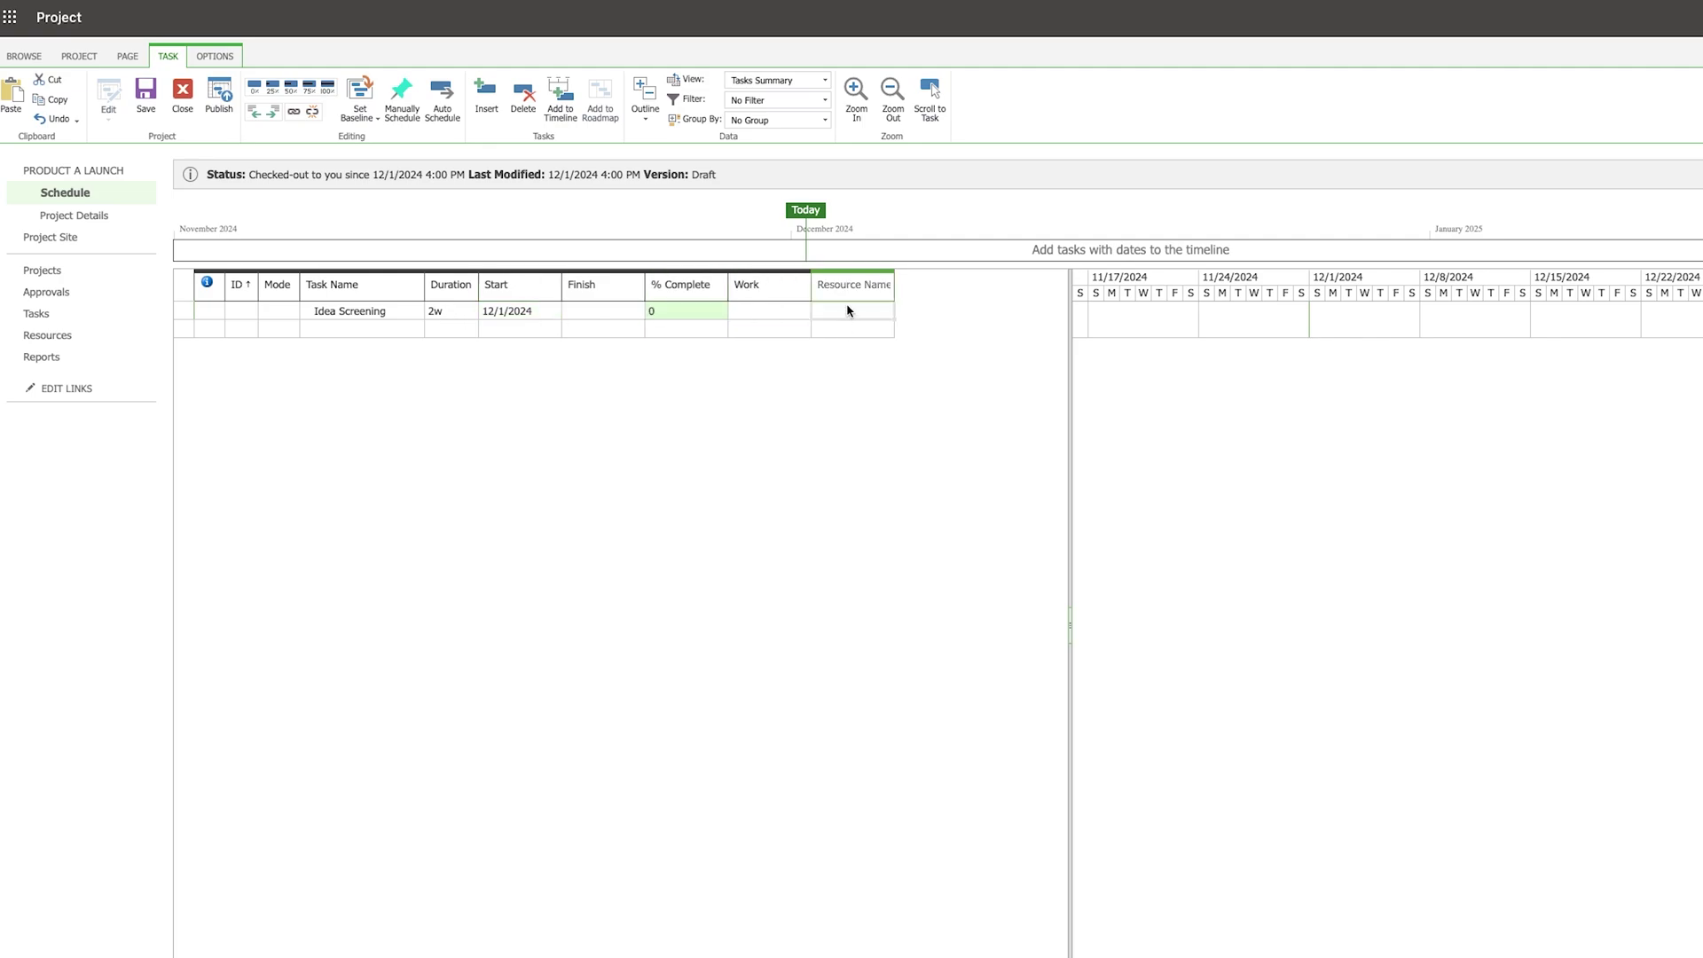
pyautogui.click(574, 313)
pyautogui.click(658, 311)
pyautogui.click(658, 311)
# - Add a Concept Finalization task with a 2-day duration
pyautogui.click(391, 327)
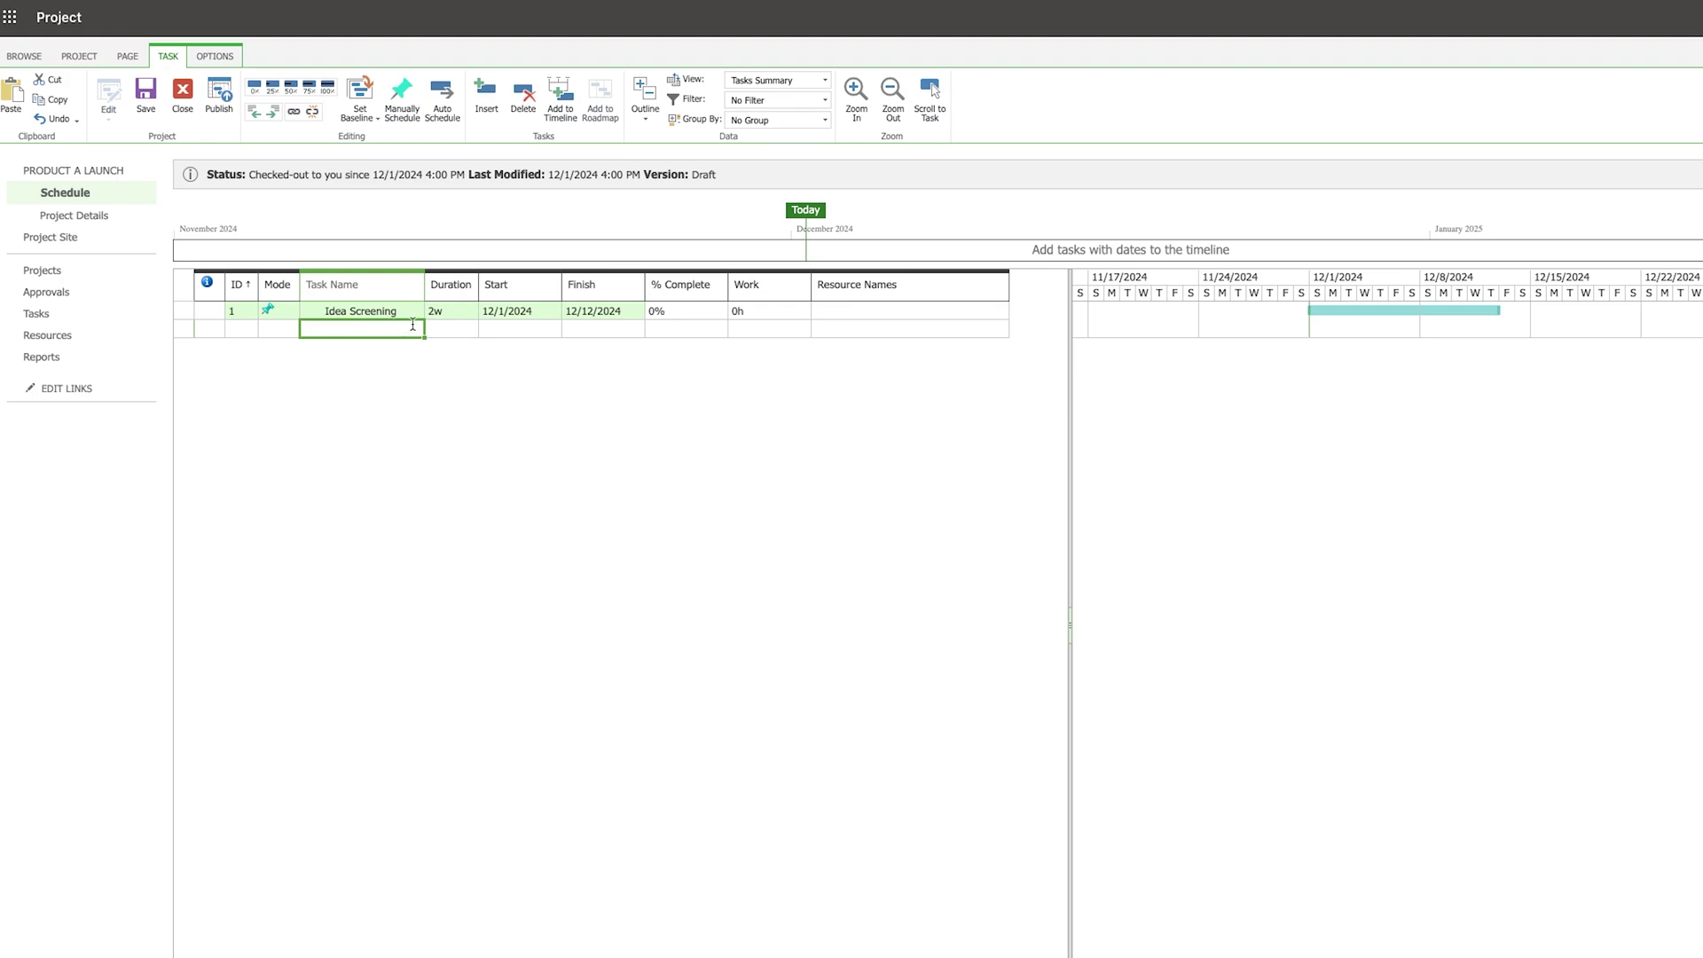
pyautogui.write('Conc')
pyautogui.write('ept Finalization')
pyautogui.click(451, 328)
pyautogui.write('2D')
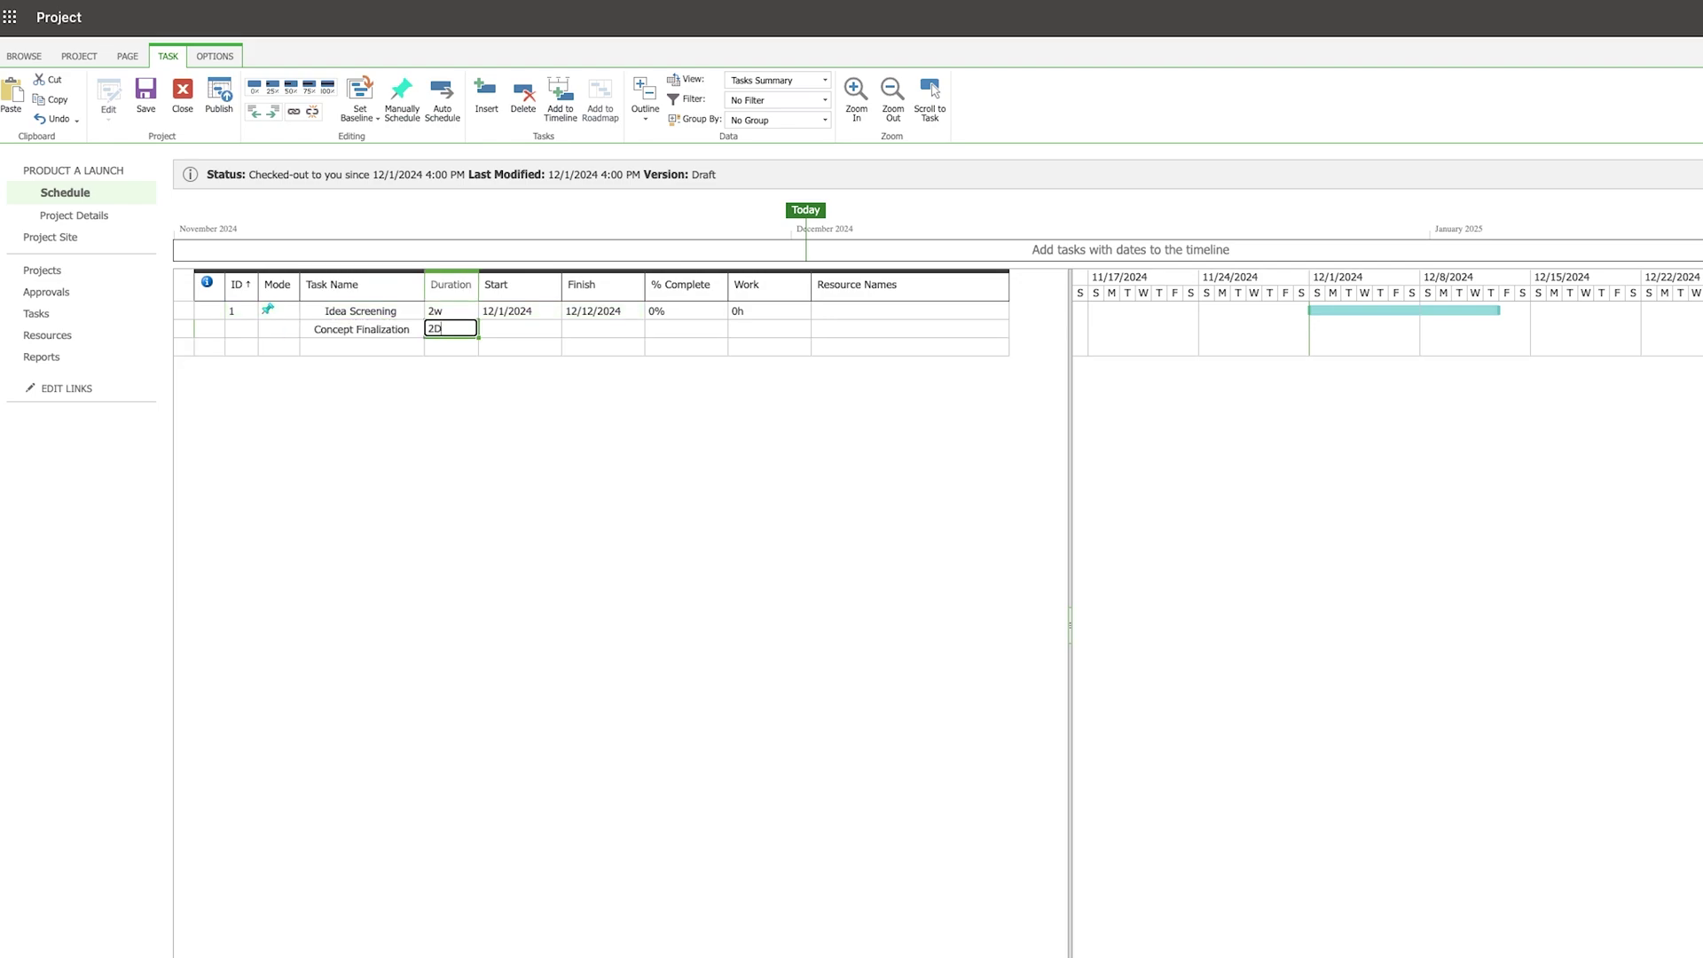
pyautogui.press('Tab')
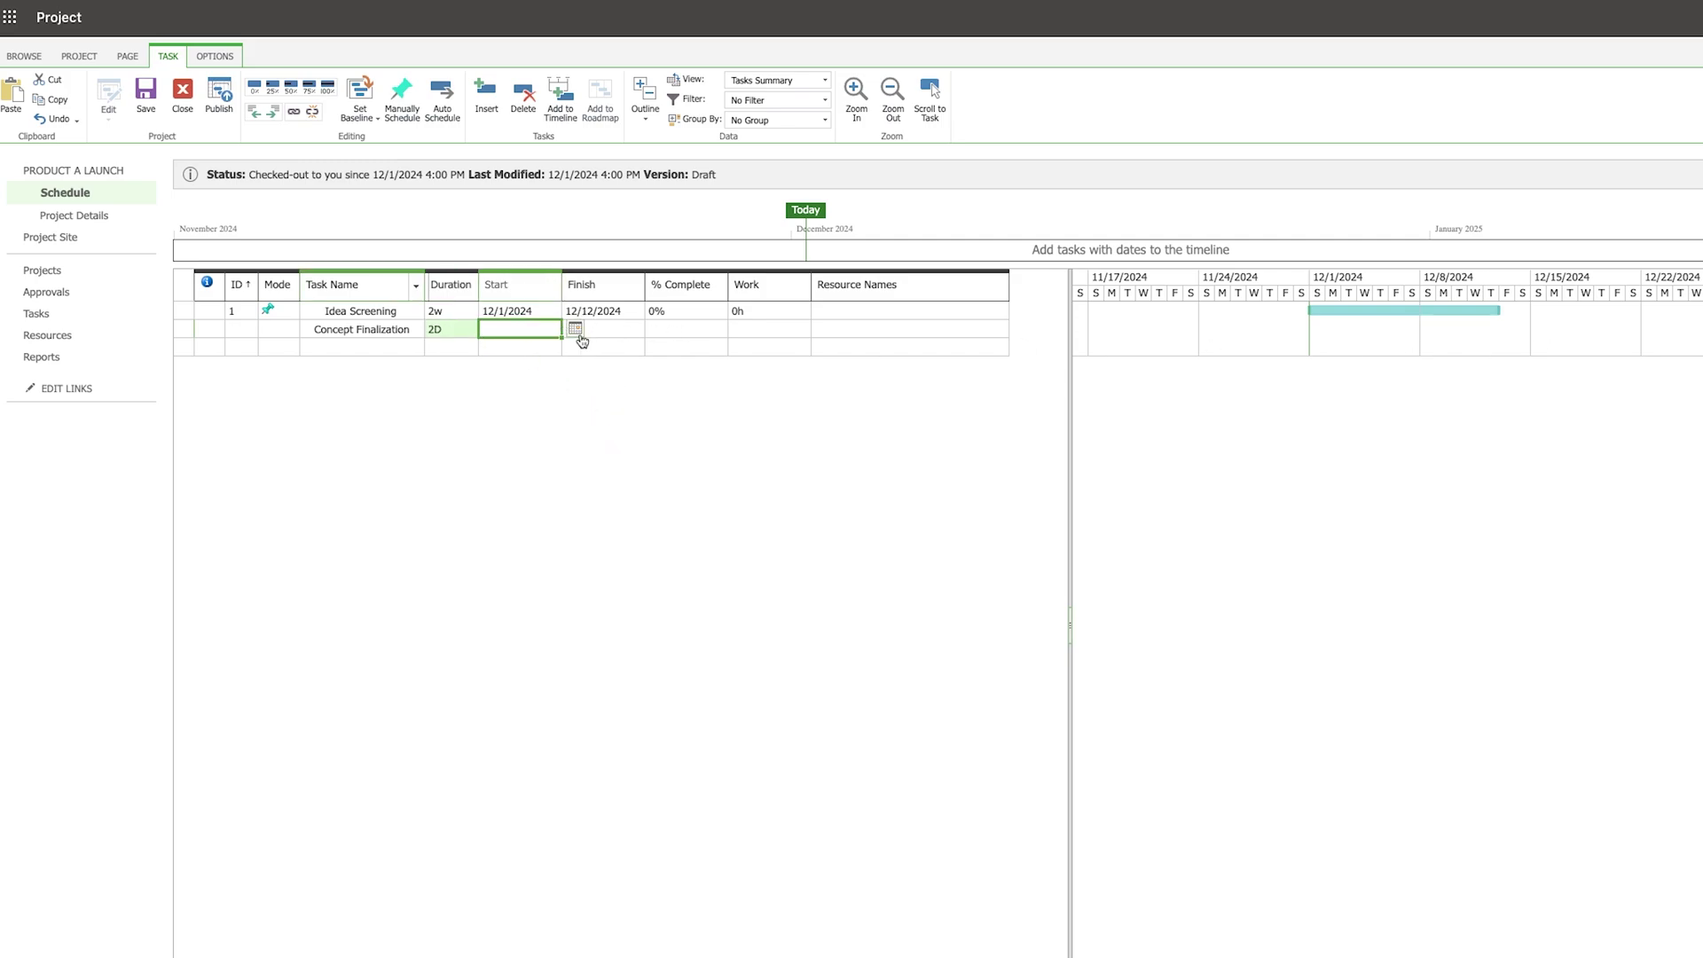
pyautogui.click(413, 335)
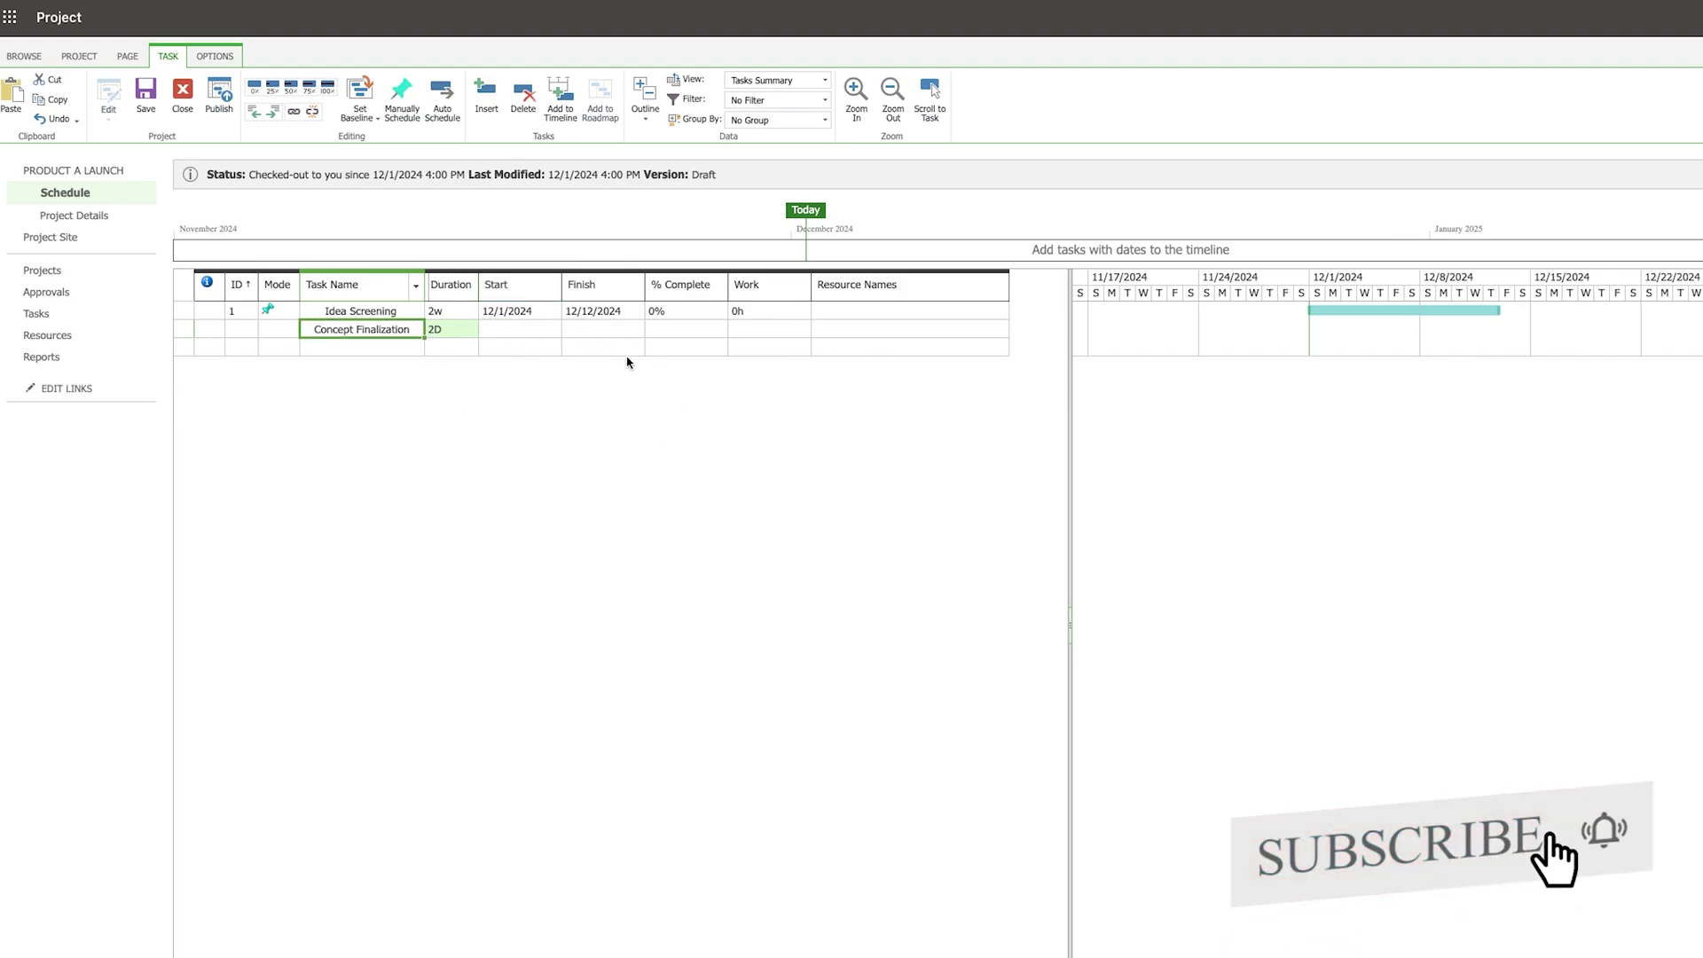
pyautogui.click(529, 325)
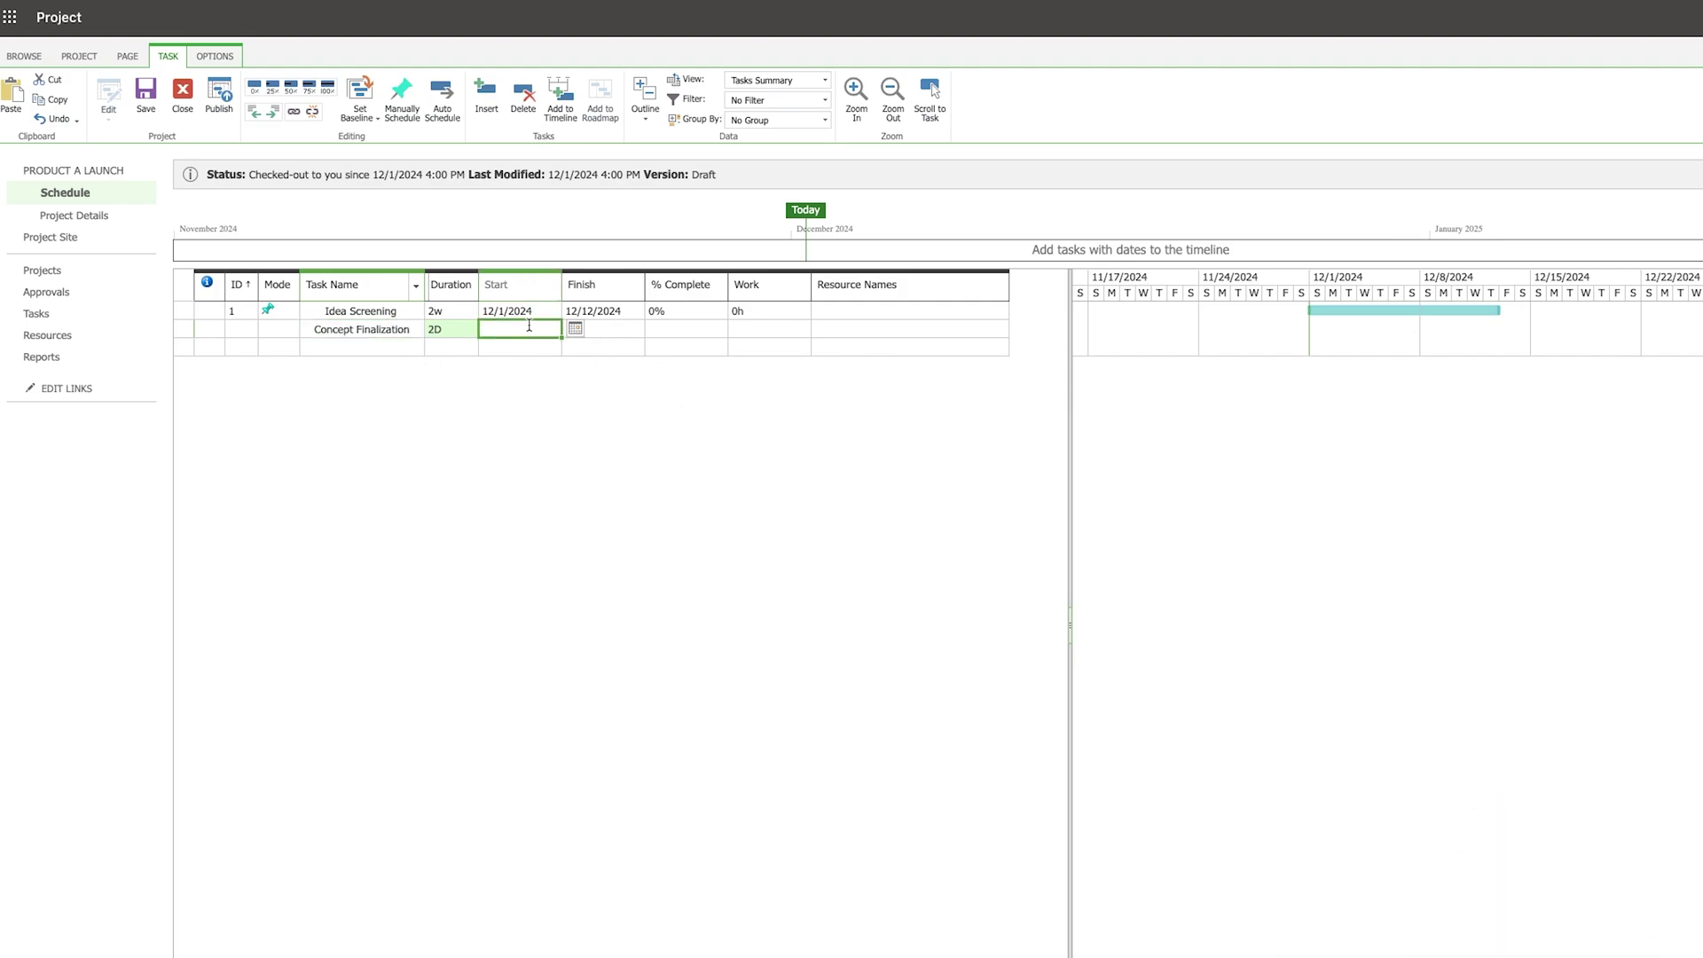
pyautogui.click(575, 329)
pyautogui.click(745, 468)
# - Switch Idea Screening and Concept Finalization from manual to Auto scheduled mode
pyautogui.click(521, 344)
pyautogui.click(287, 313)
pyautogui.moveTo(300, 284); pyautogui.dragTo(449, 285)
pyautogui.click(439, 310)
pyautogui.click(401, 332)
pyautogui.click(361, 329)
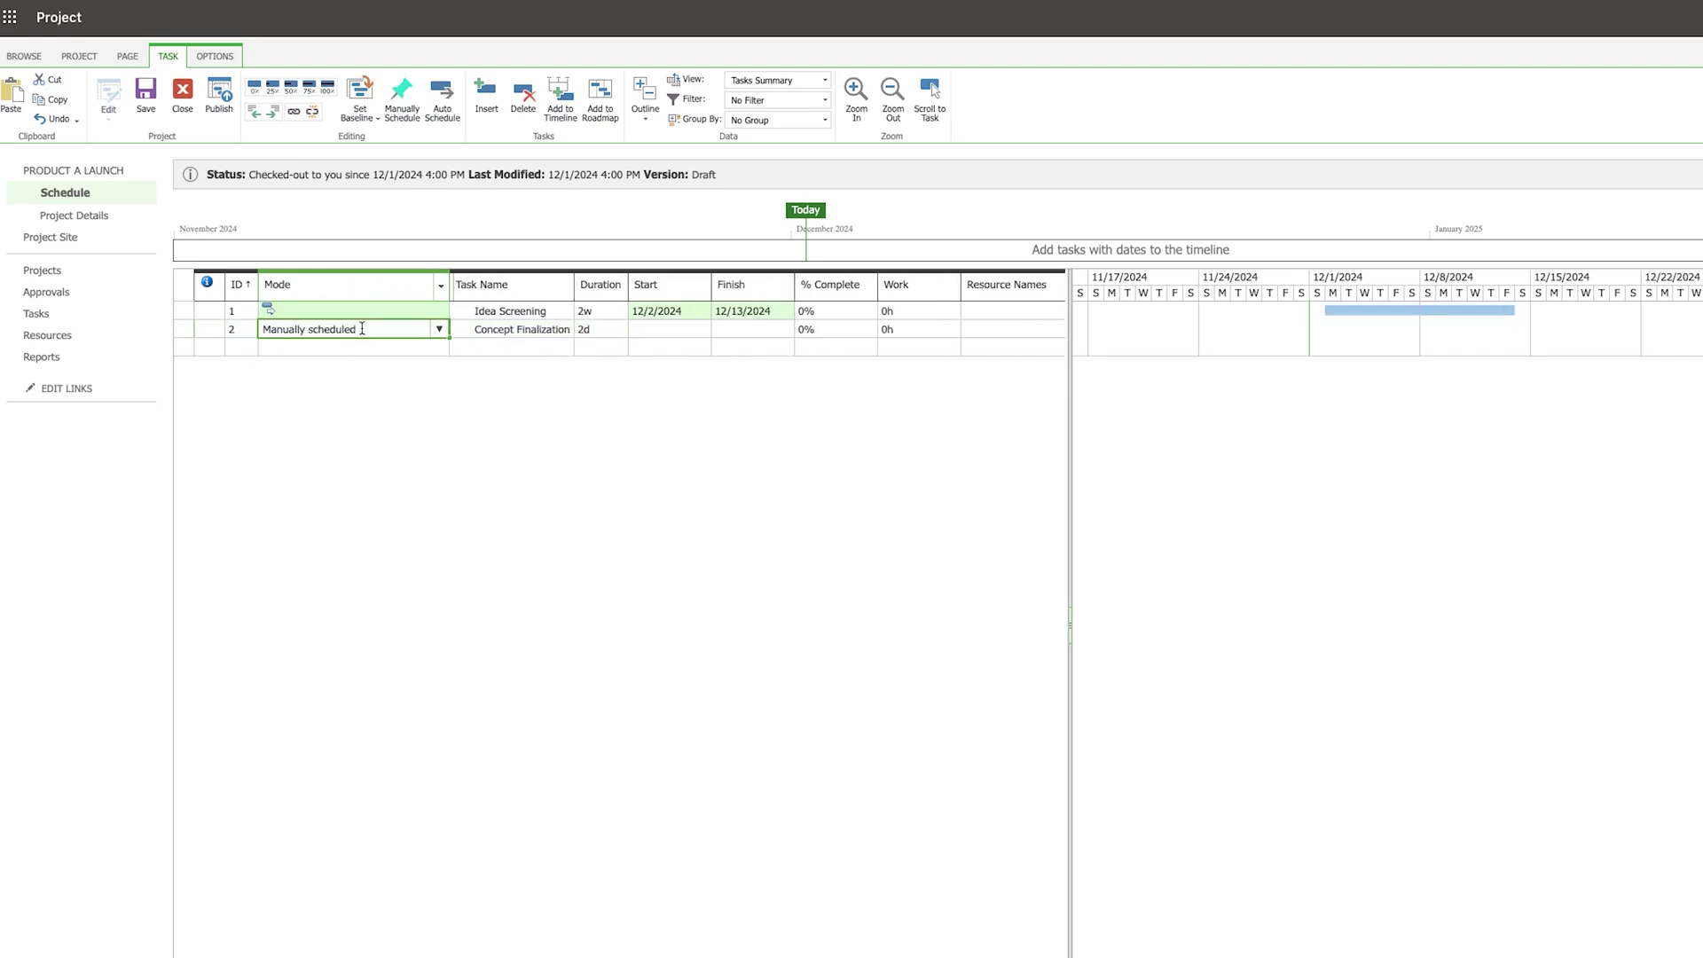
pyautogui.click(439, 329)
pyautogui.click(411, 350)
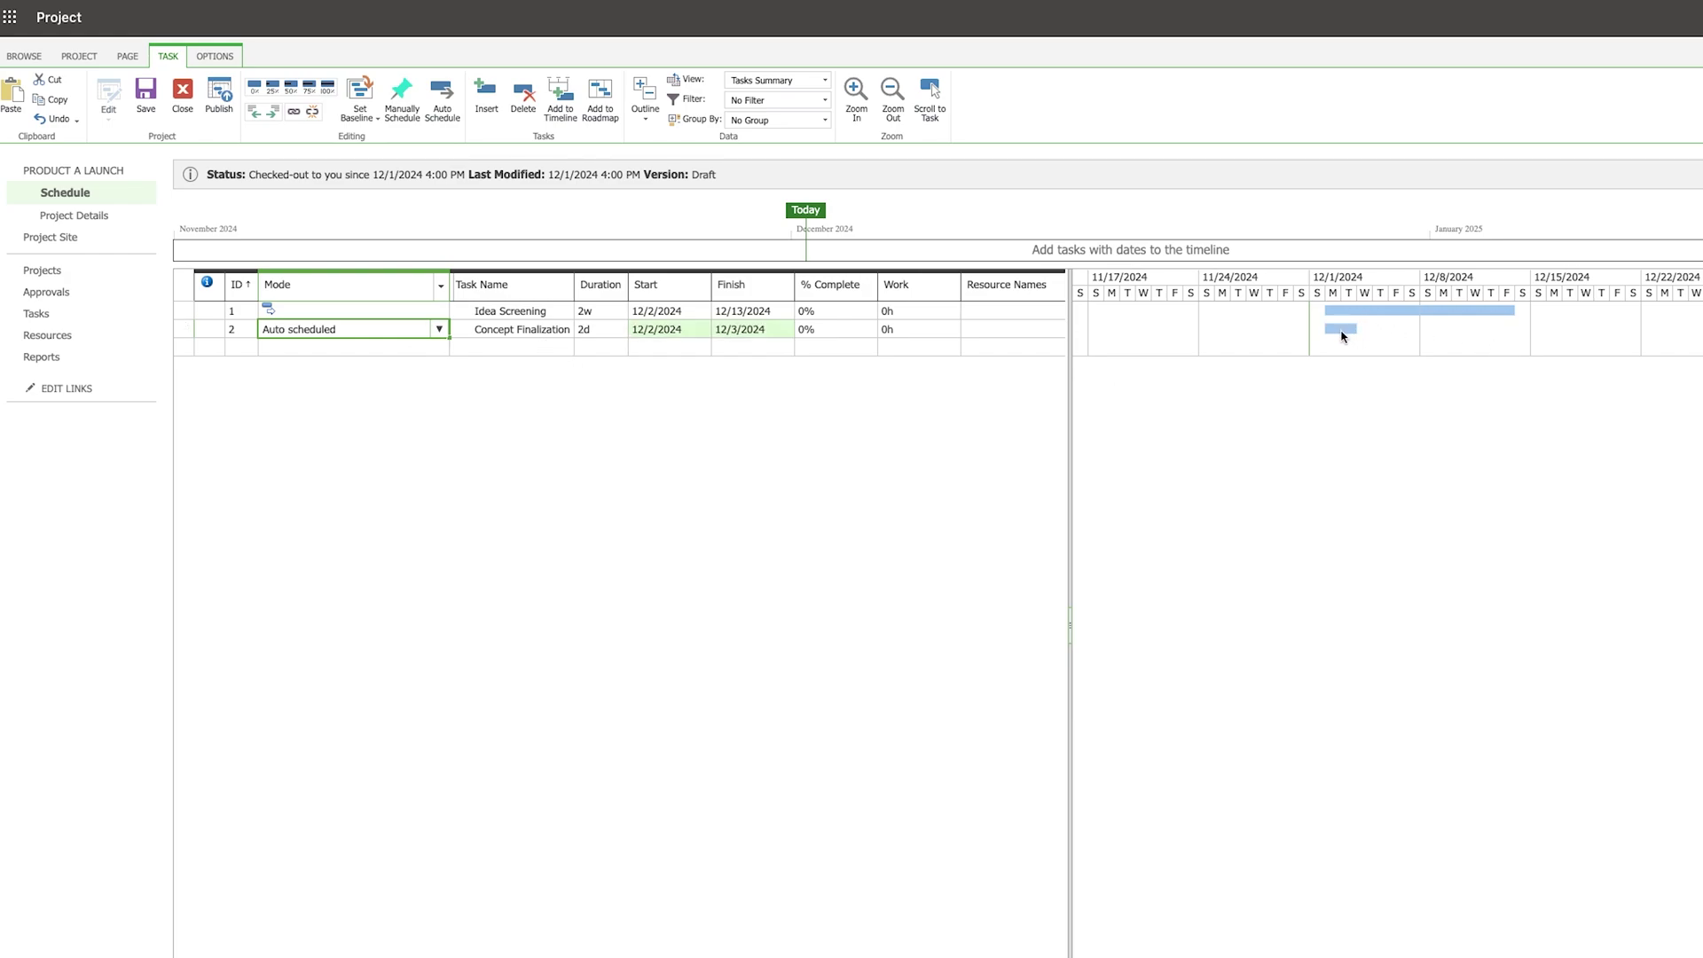
pyautogui.click(510, 329)
pyautogui.click(1065, 361)
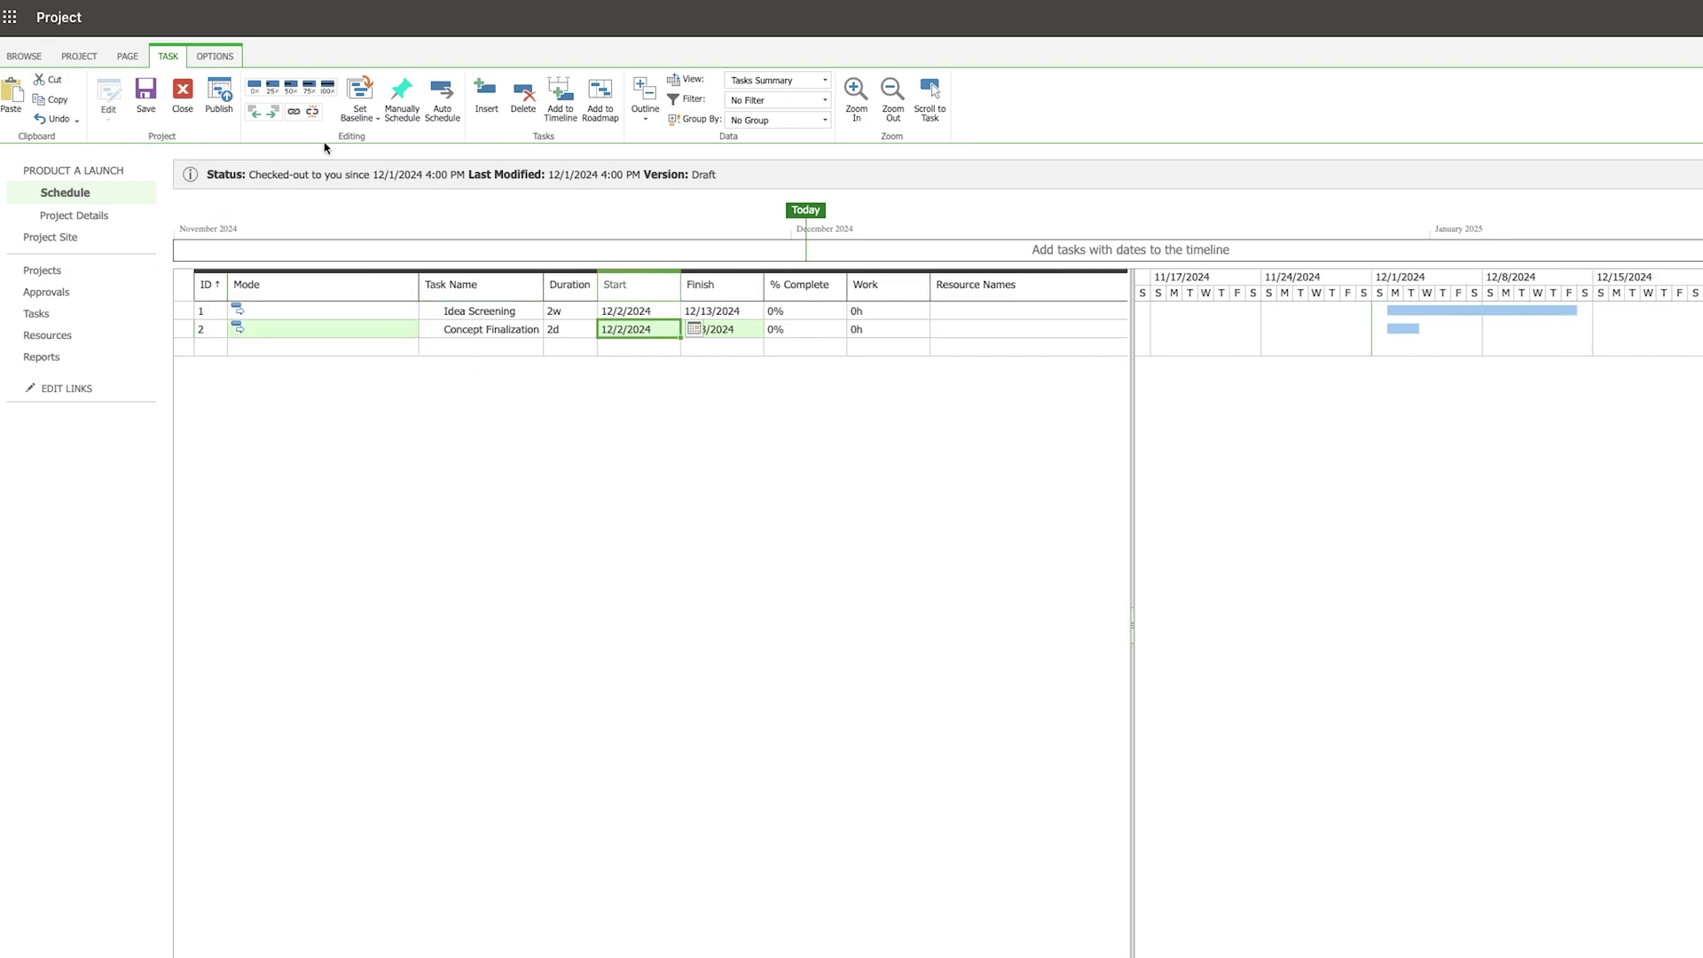
pyautogui.click(593, 338)
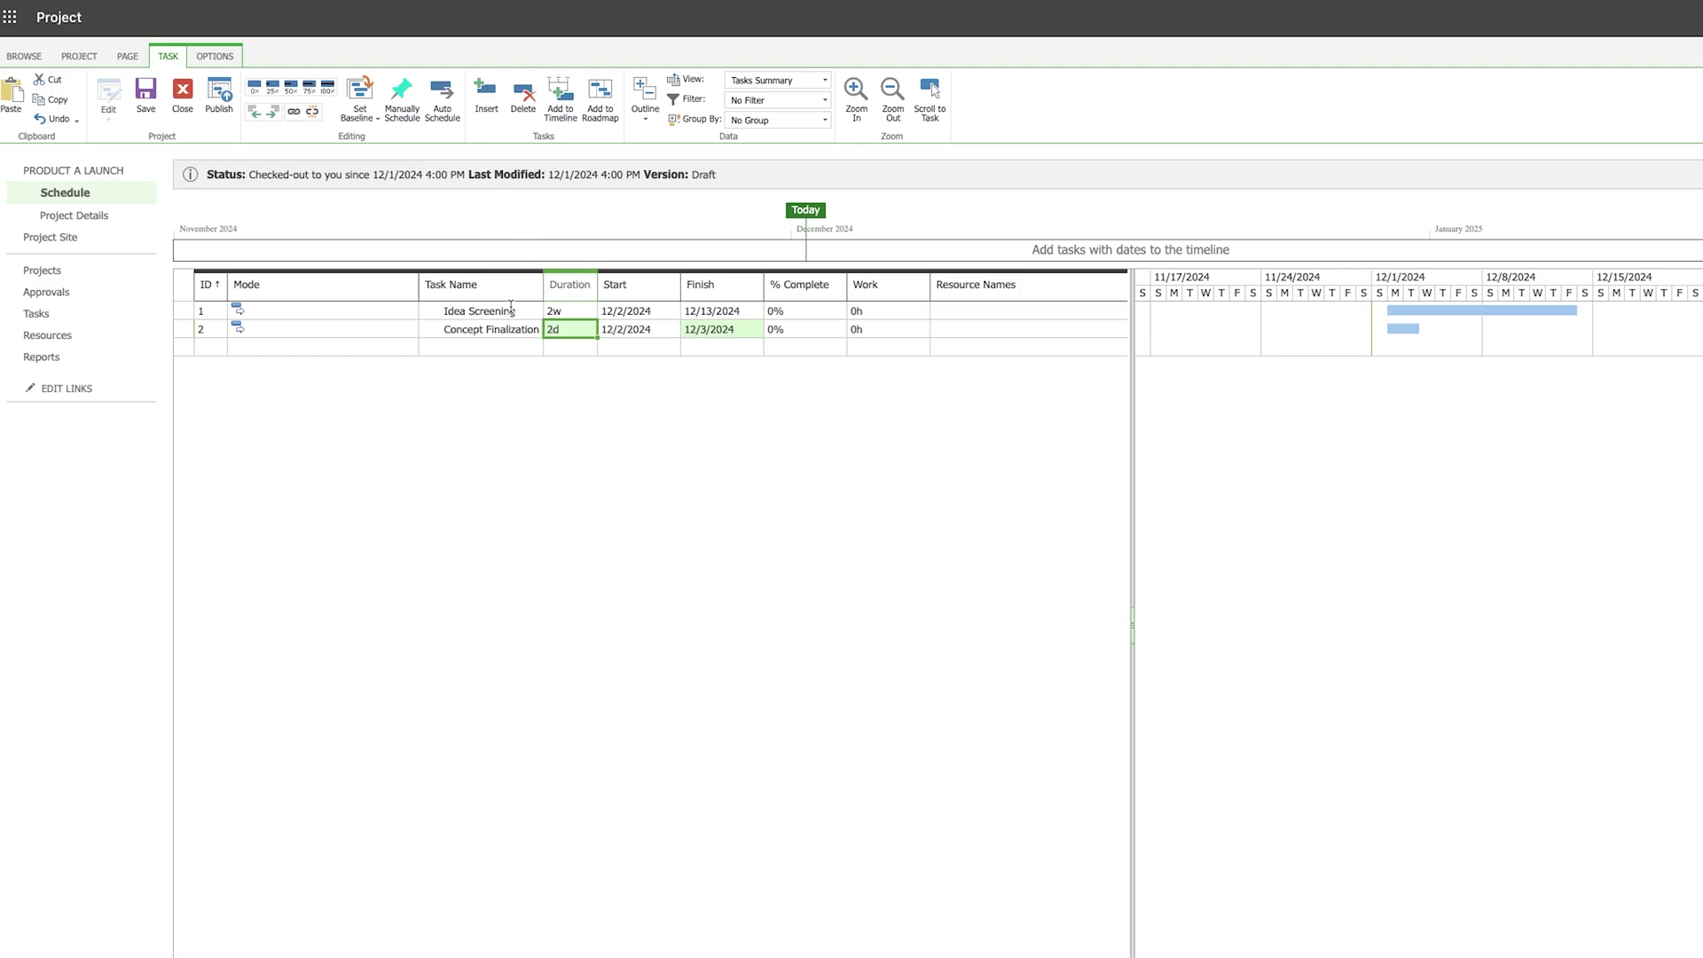
# - Link Idea Screening and Concept Finalization so they run in sequence
pyautogui.moveTo(512, 310); pyautogui.dragTo(511, 330)
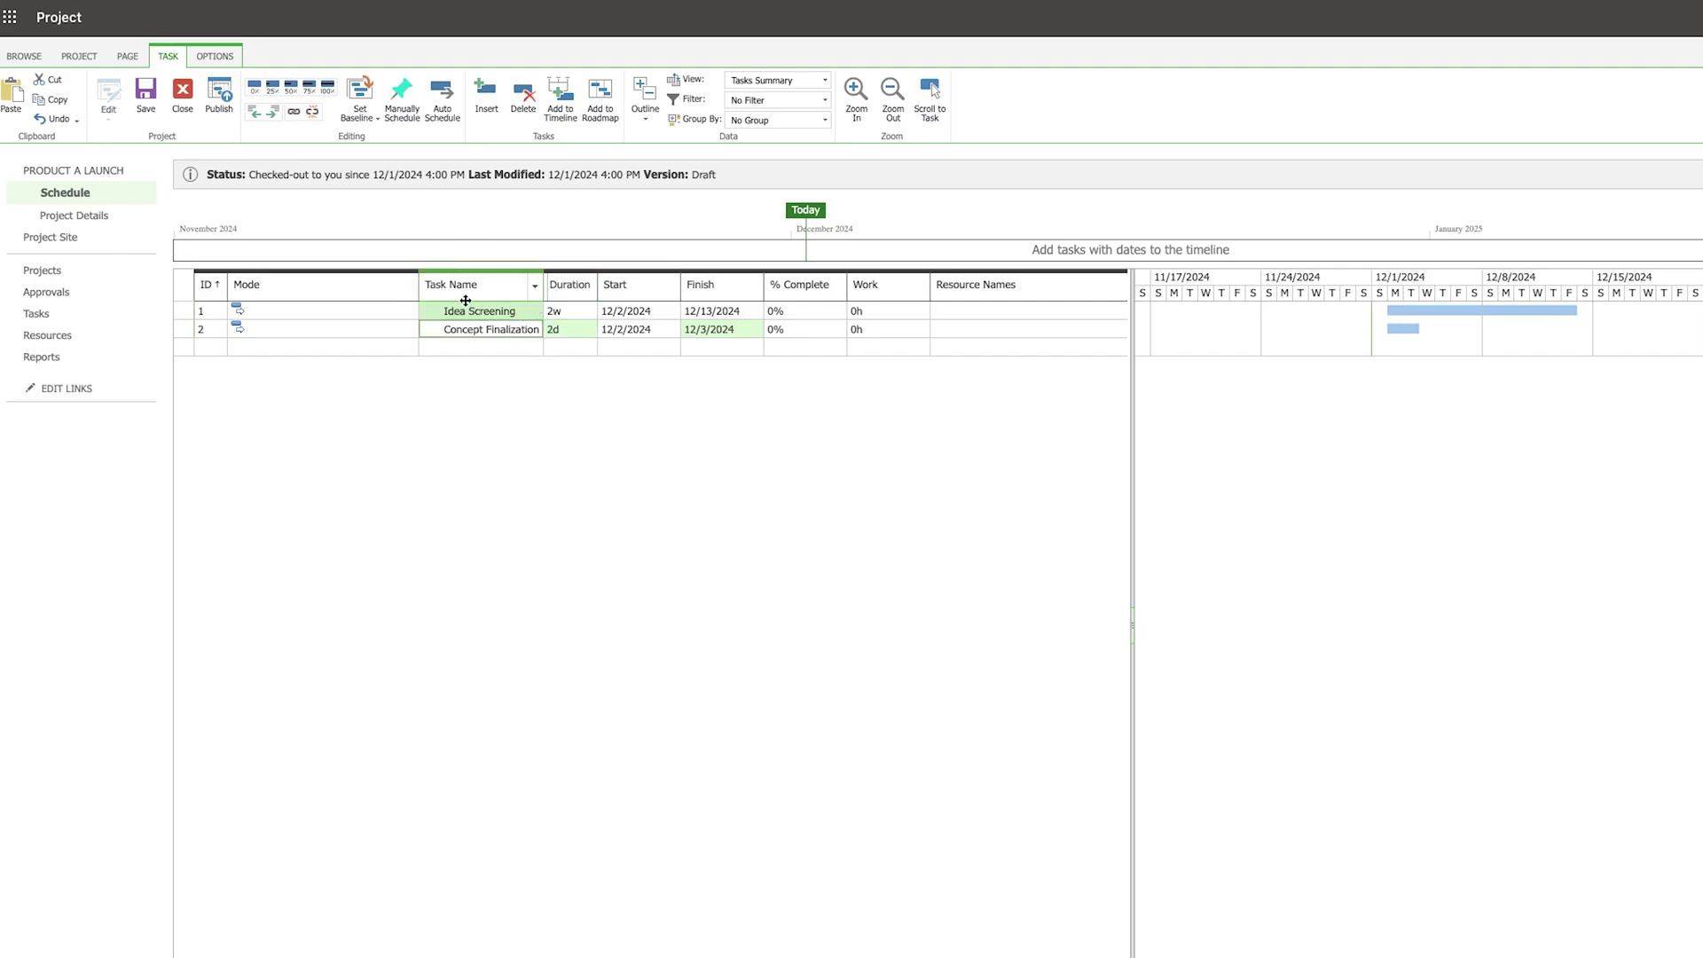
pyautogui.click(294, 112)
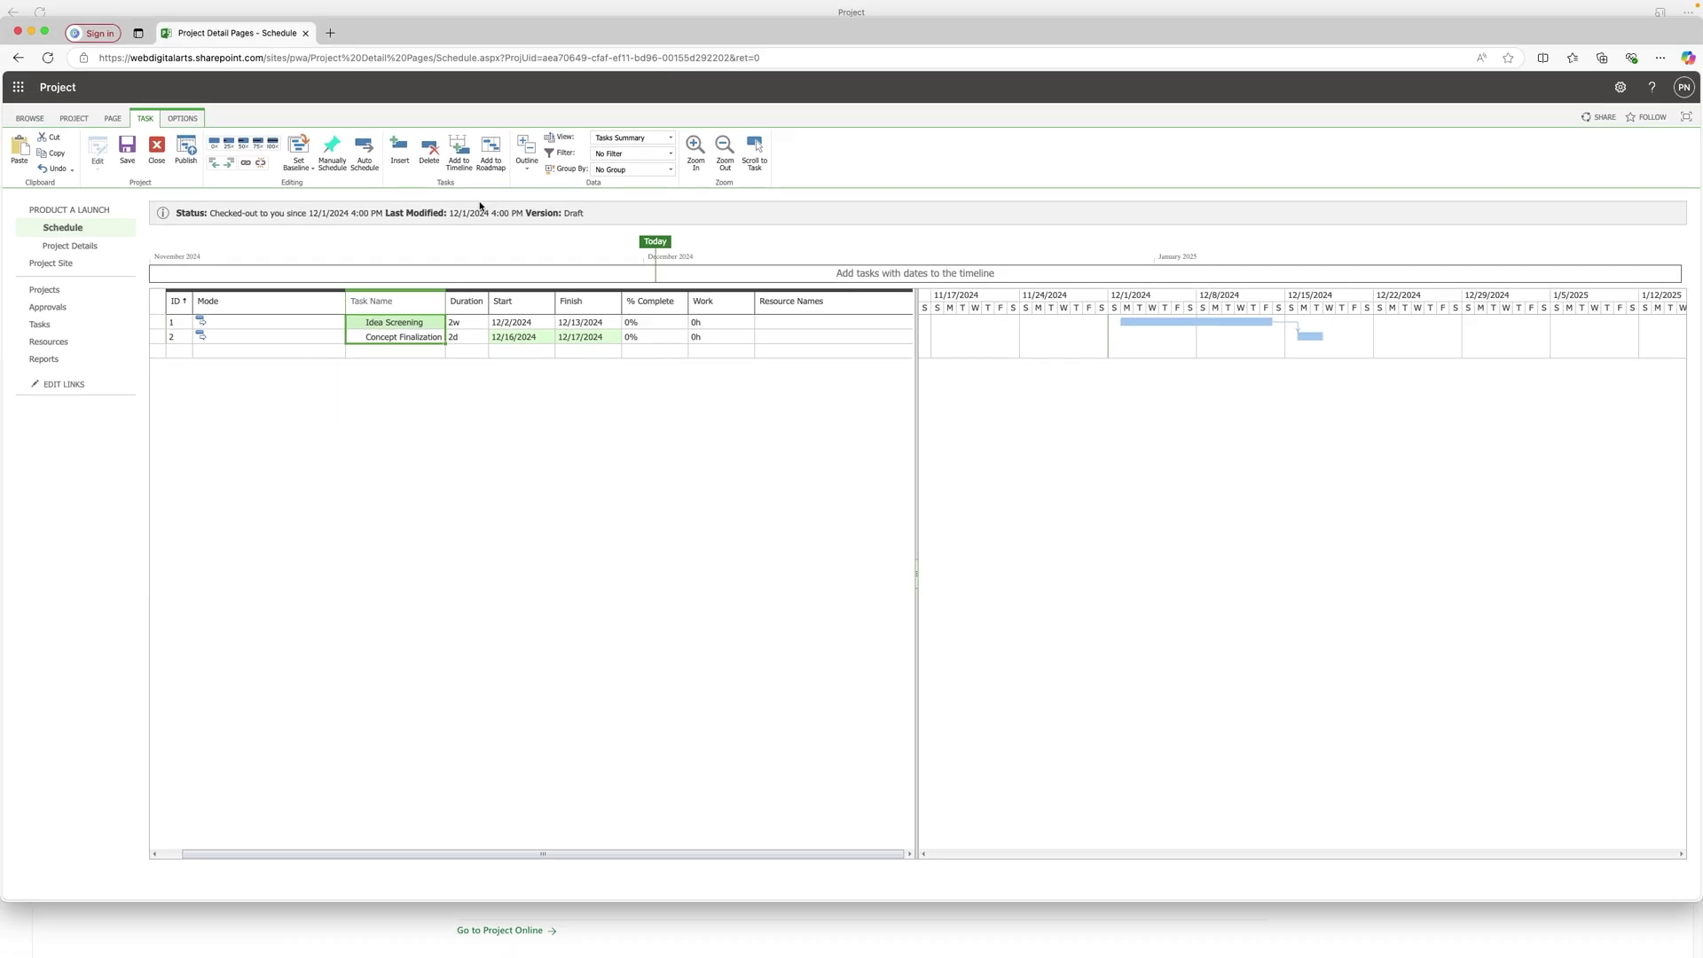
pyautogui.click(493, 158)
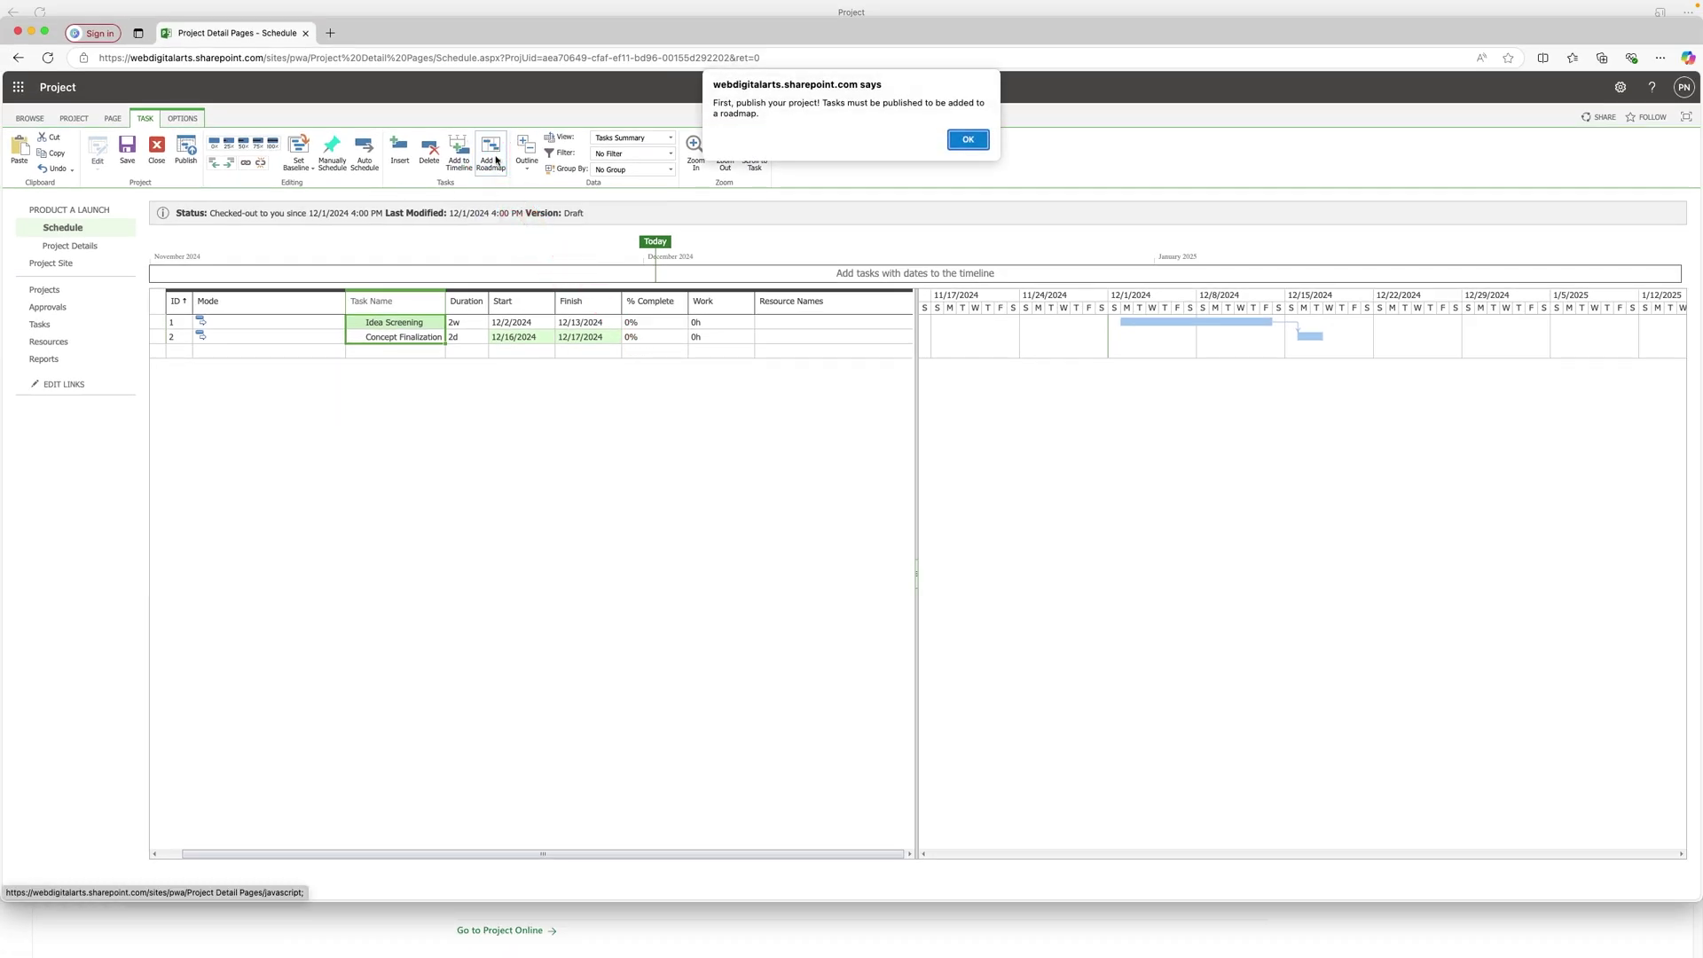
pyautogui.click(968, 140)
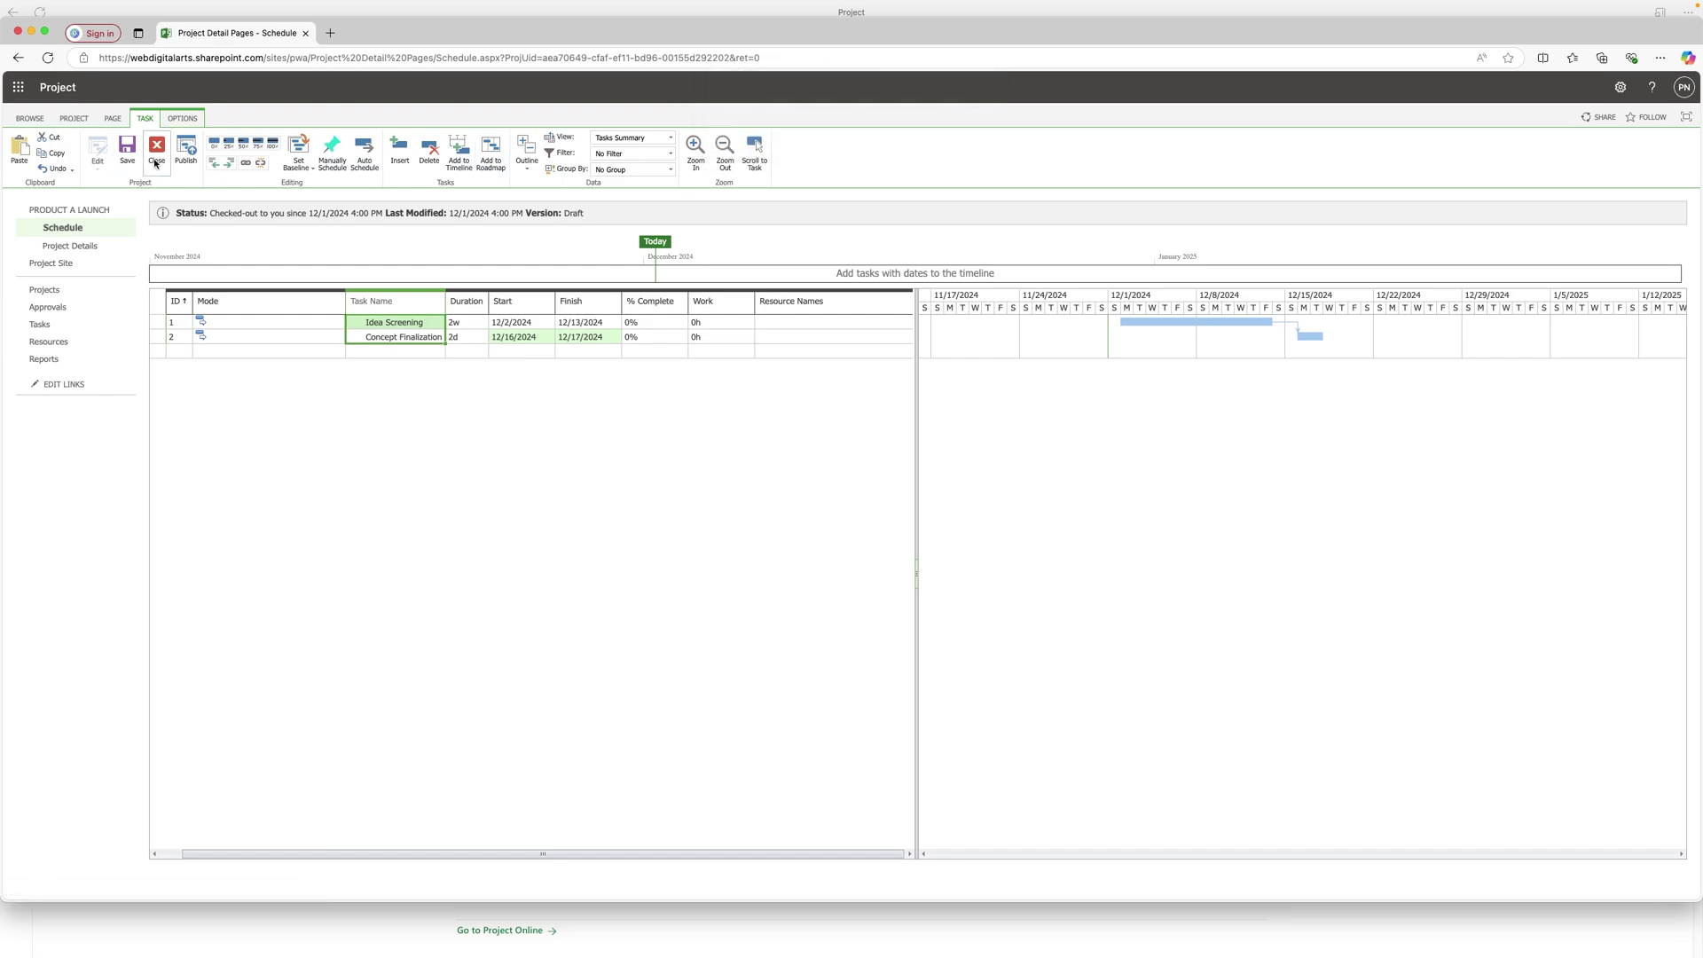
# - Save and publish the schedule, then add both tasks to a roadmap
pyautogui.click(126, 150)
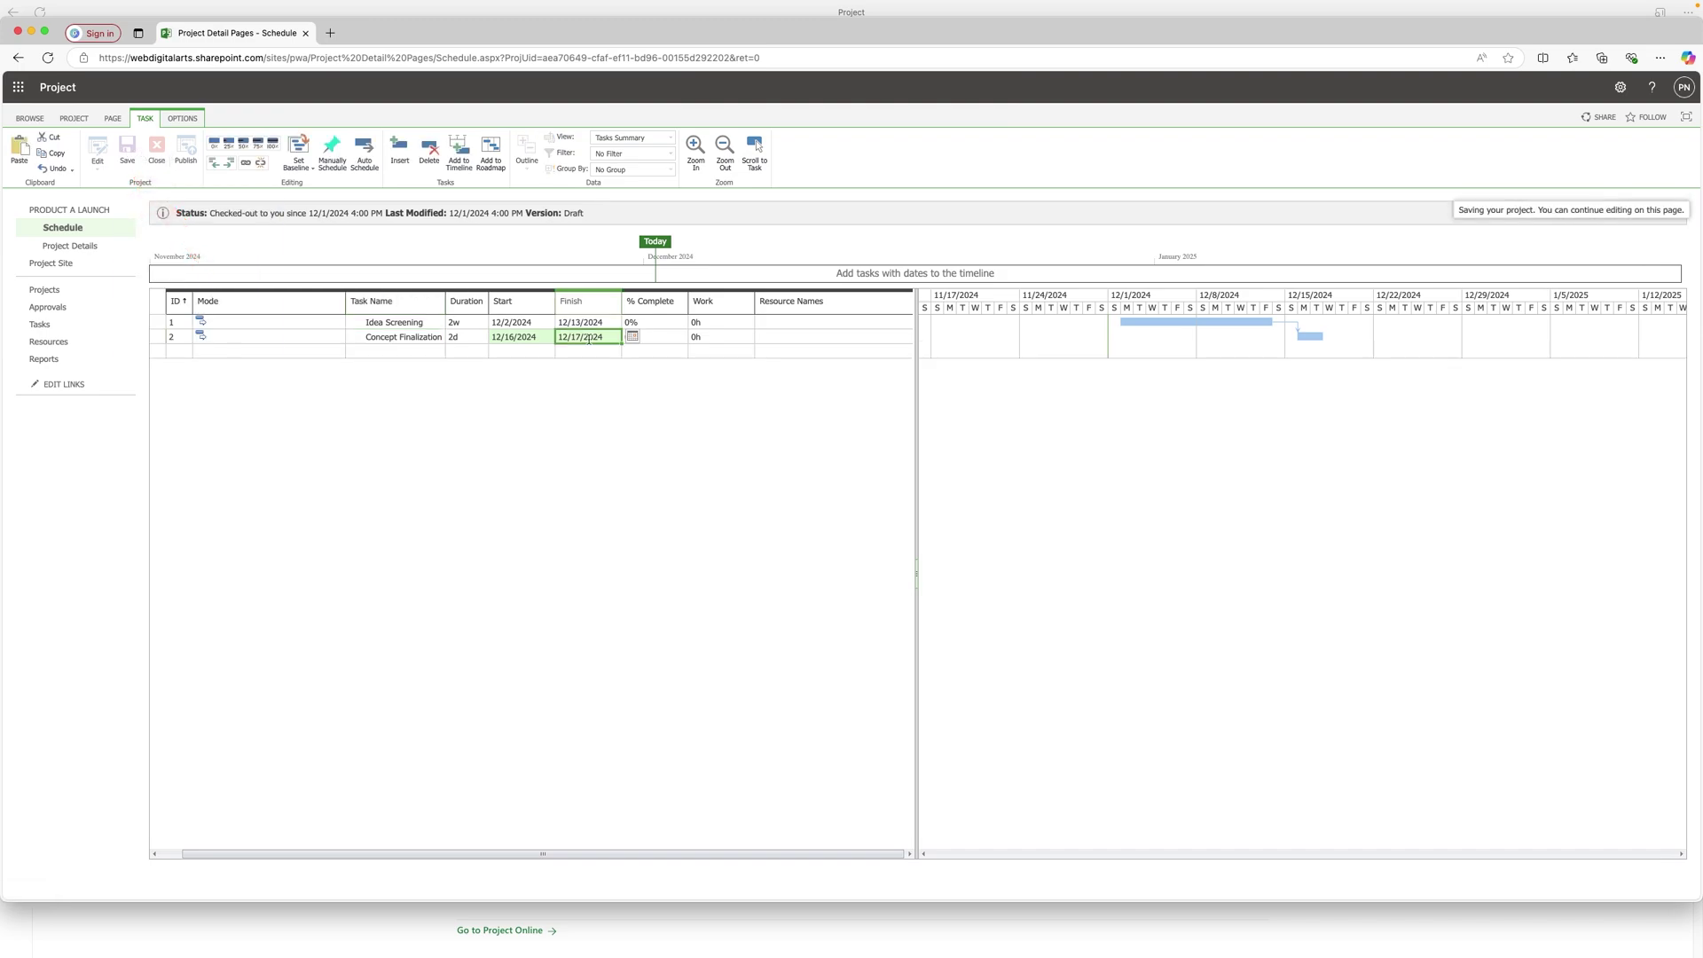
pyautogui.click(407, 323)
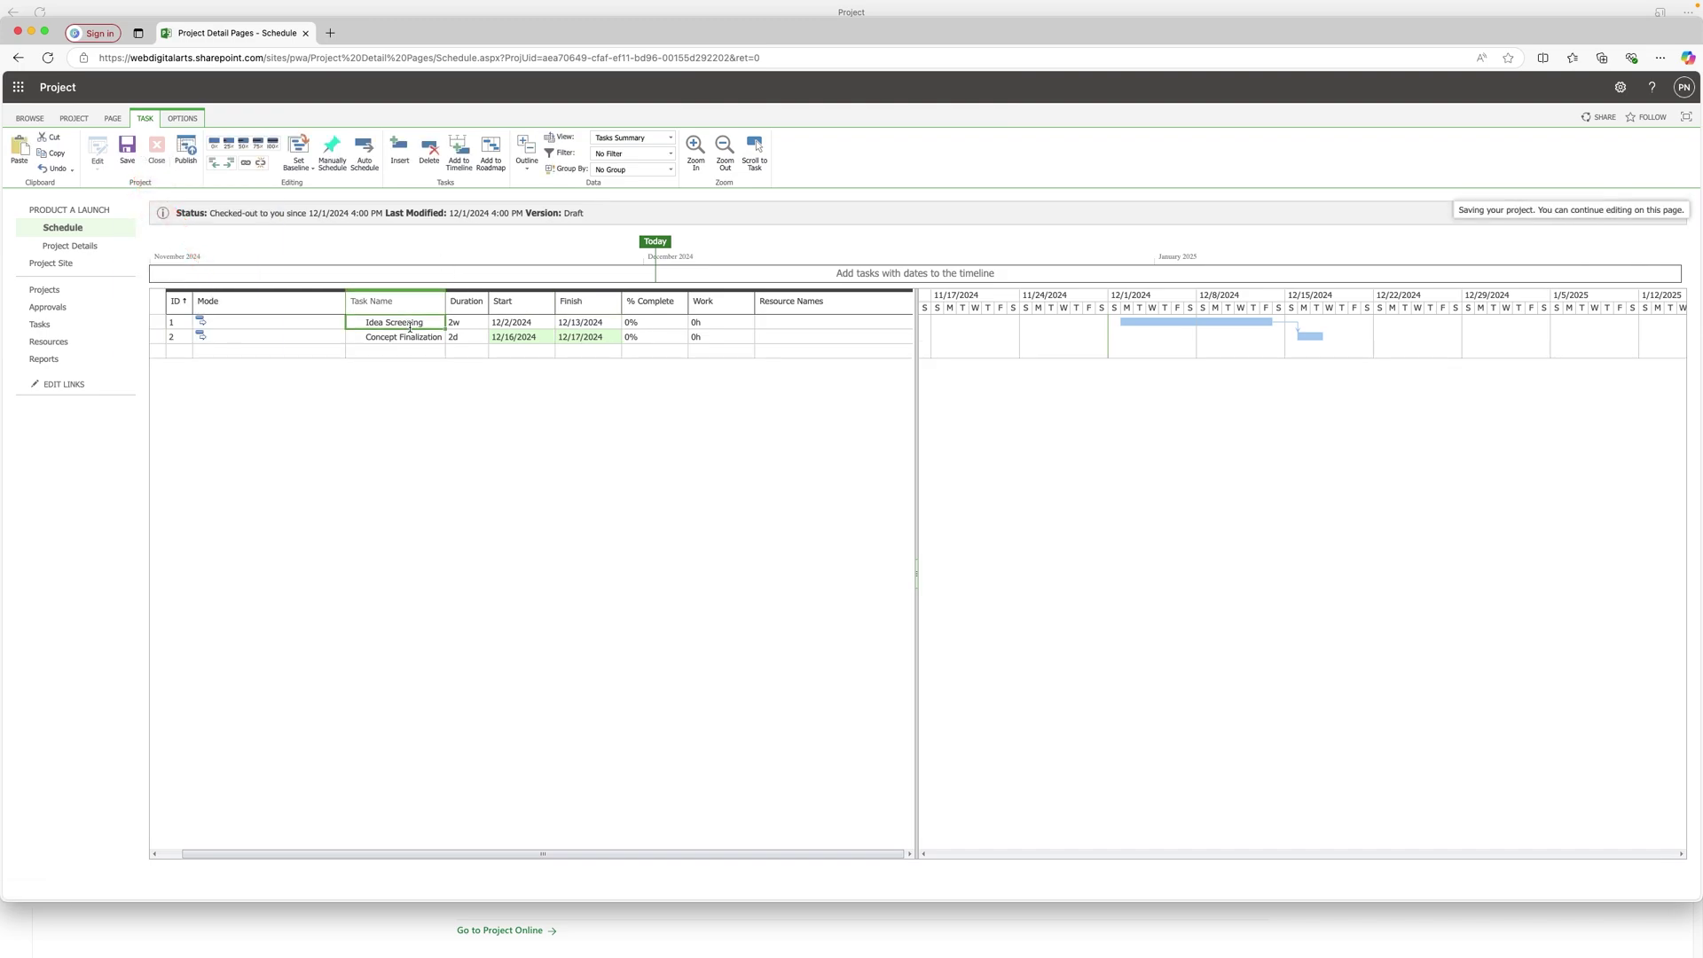
pyautogui.click(414, 339)
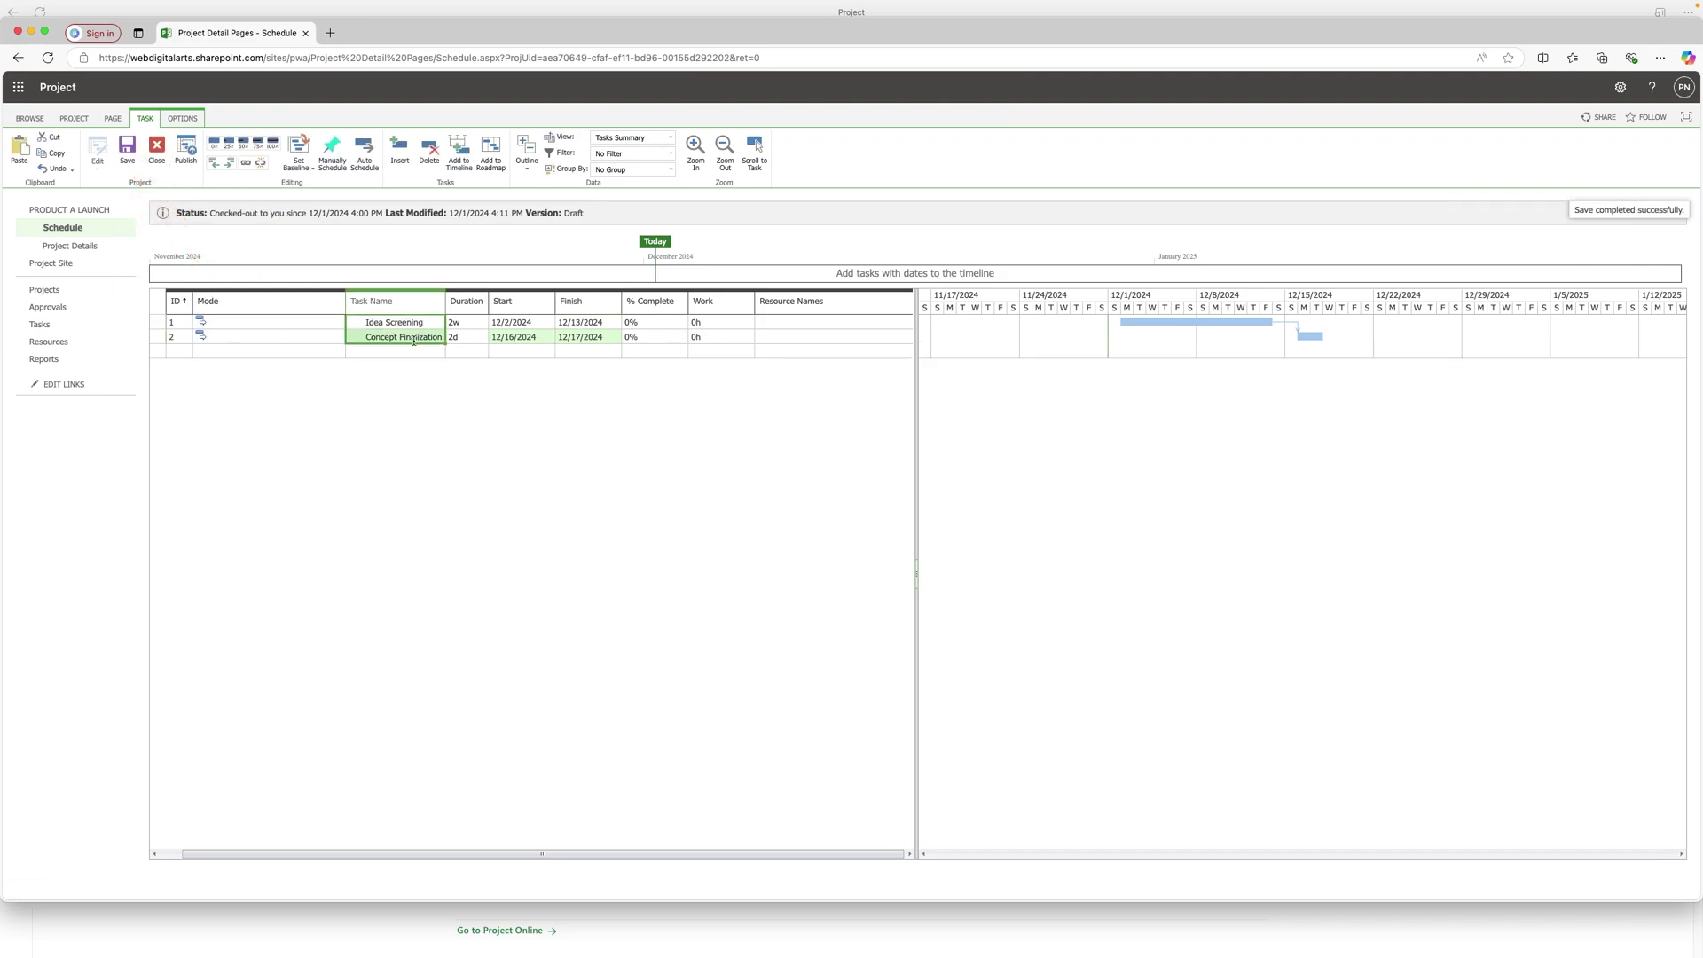
pyautogui.click(491, 154)
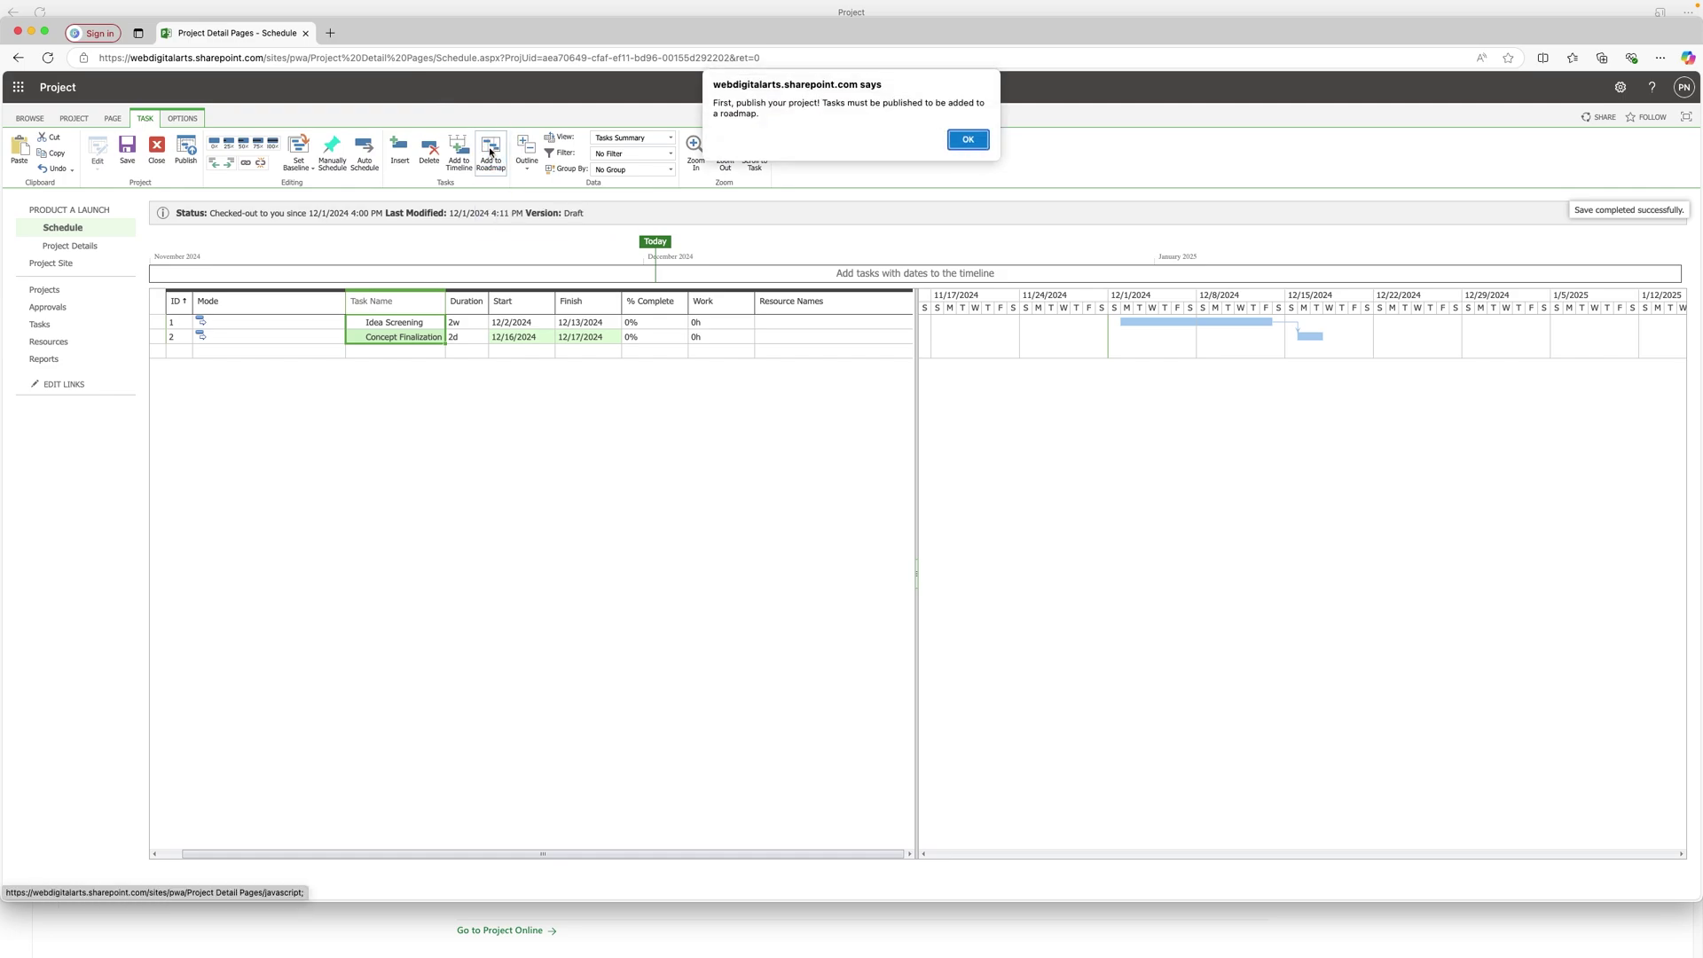
pyautogui.click(967, 141)
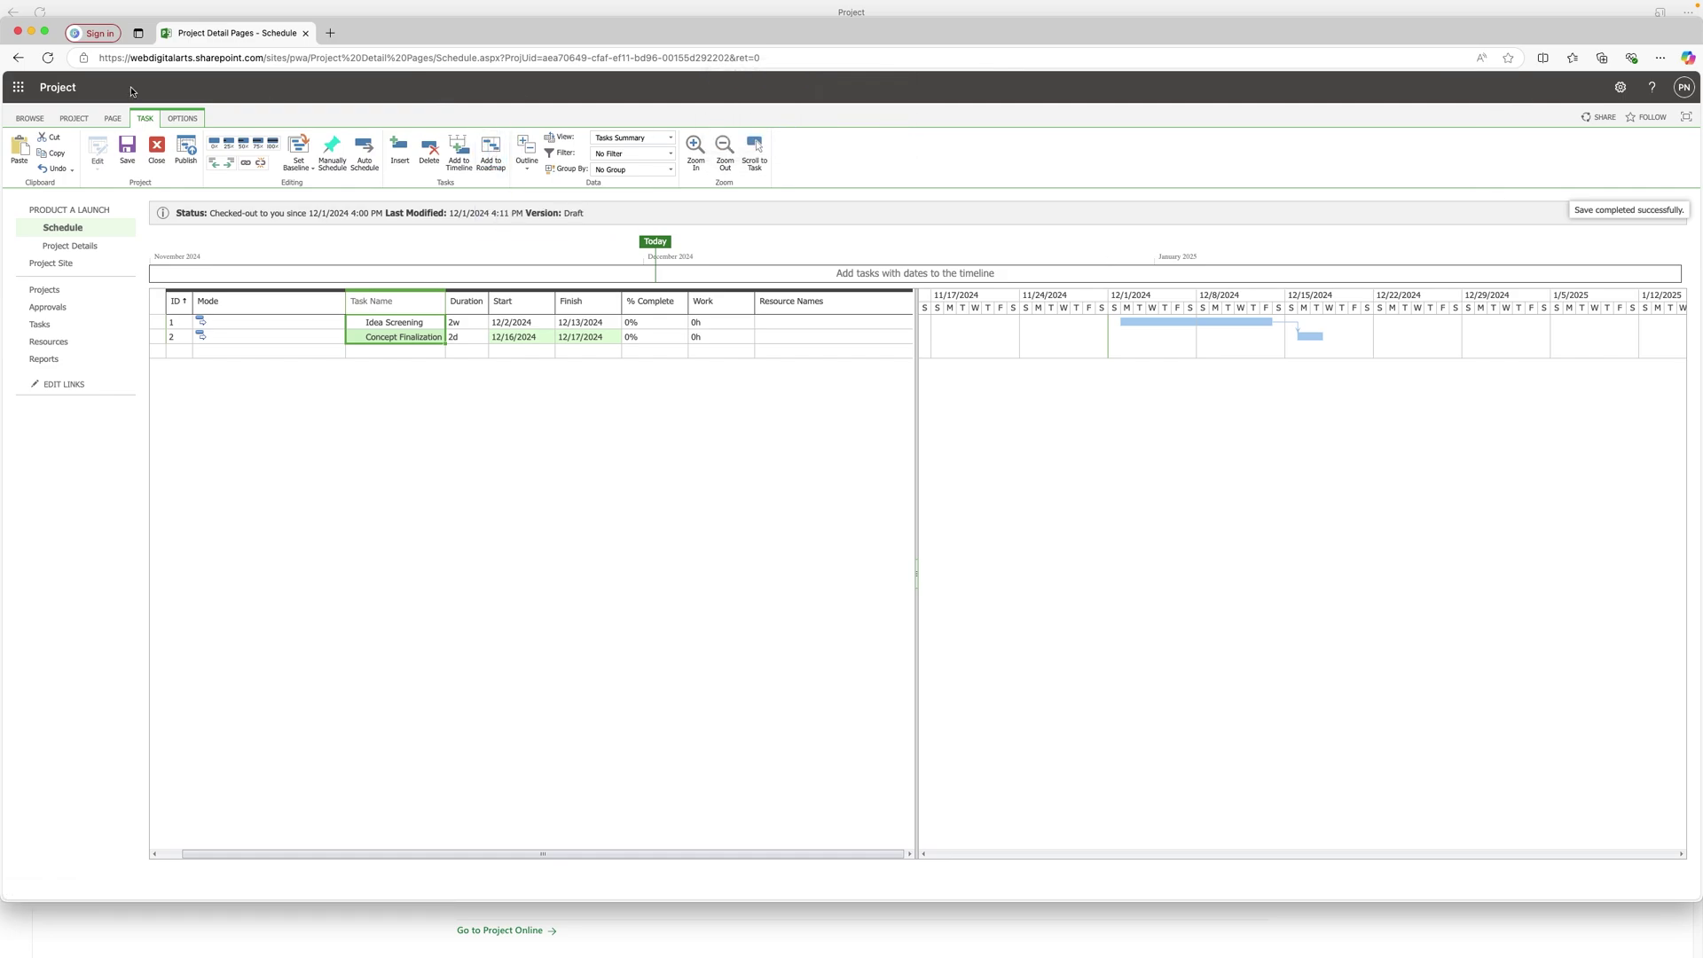
pyautogui.click(193, 144)
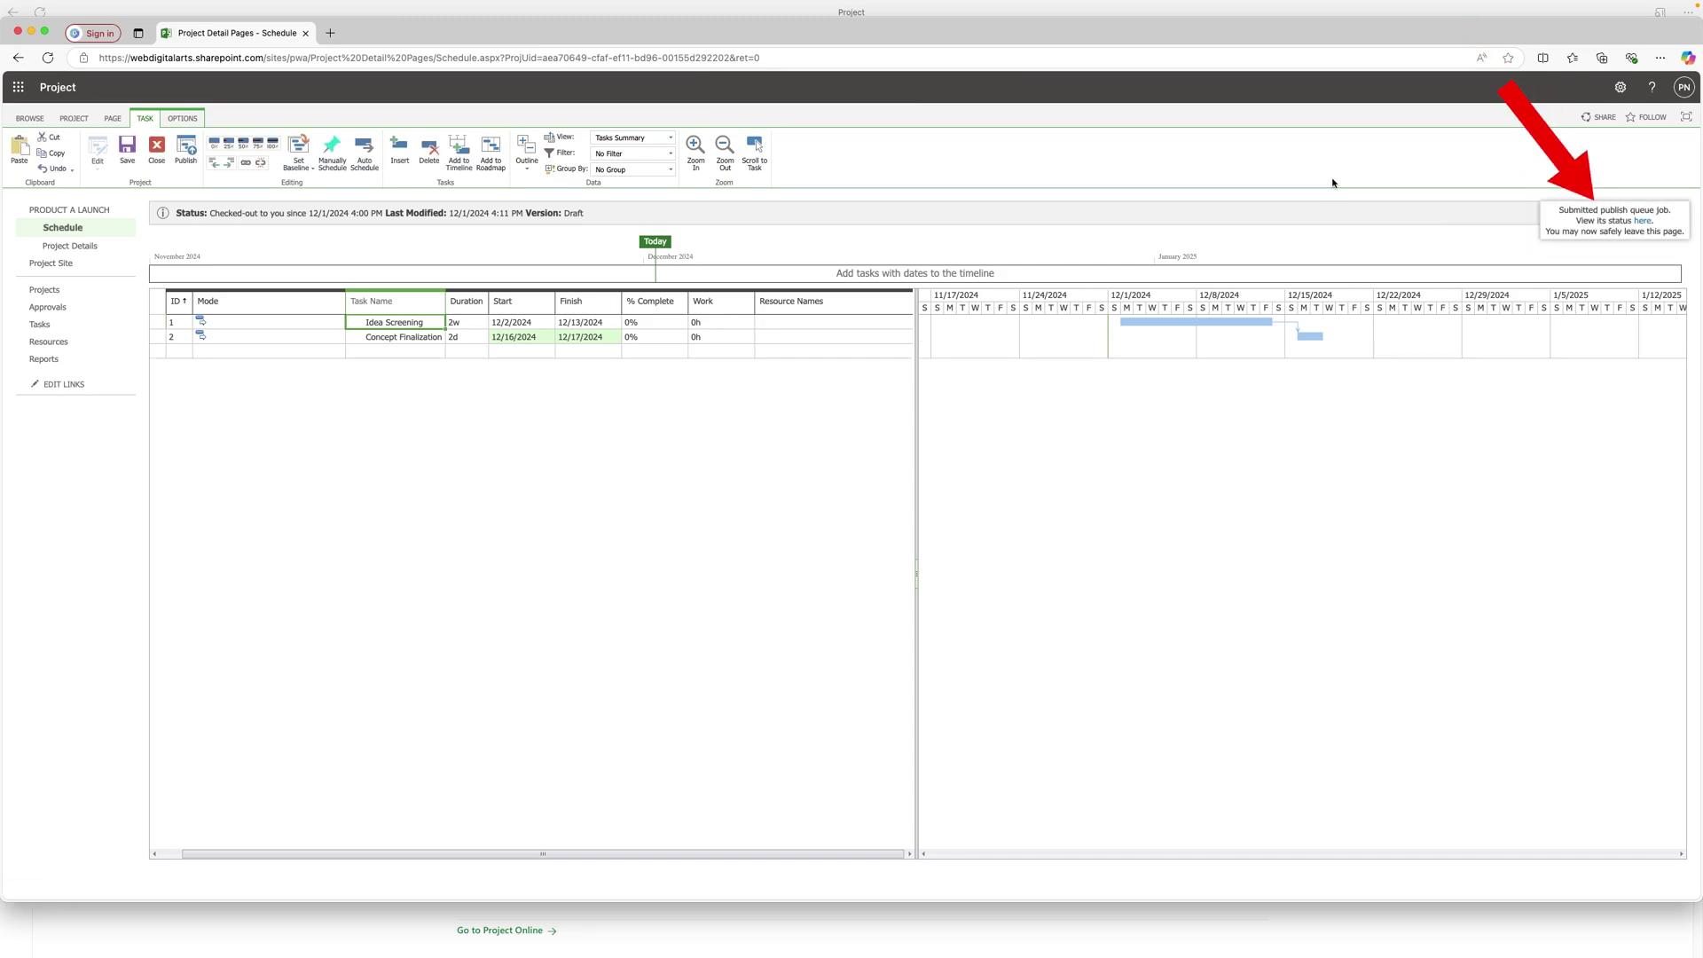
pyautogui.keyDown('shift'); pyautogui.click(399, 337); pyautogui.keyUp('shift')
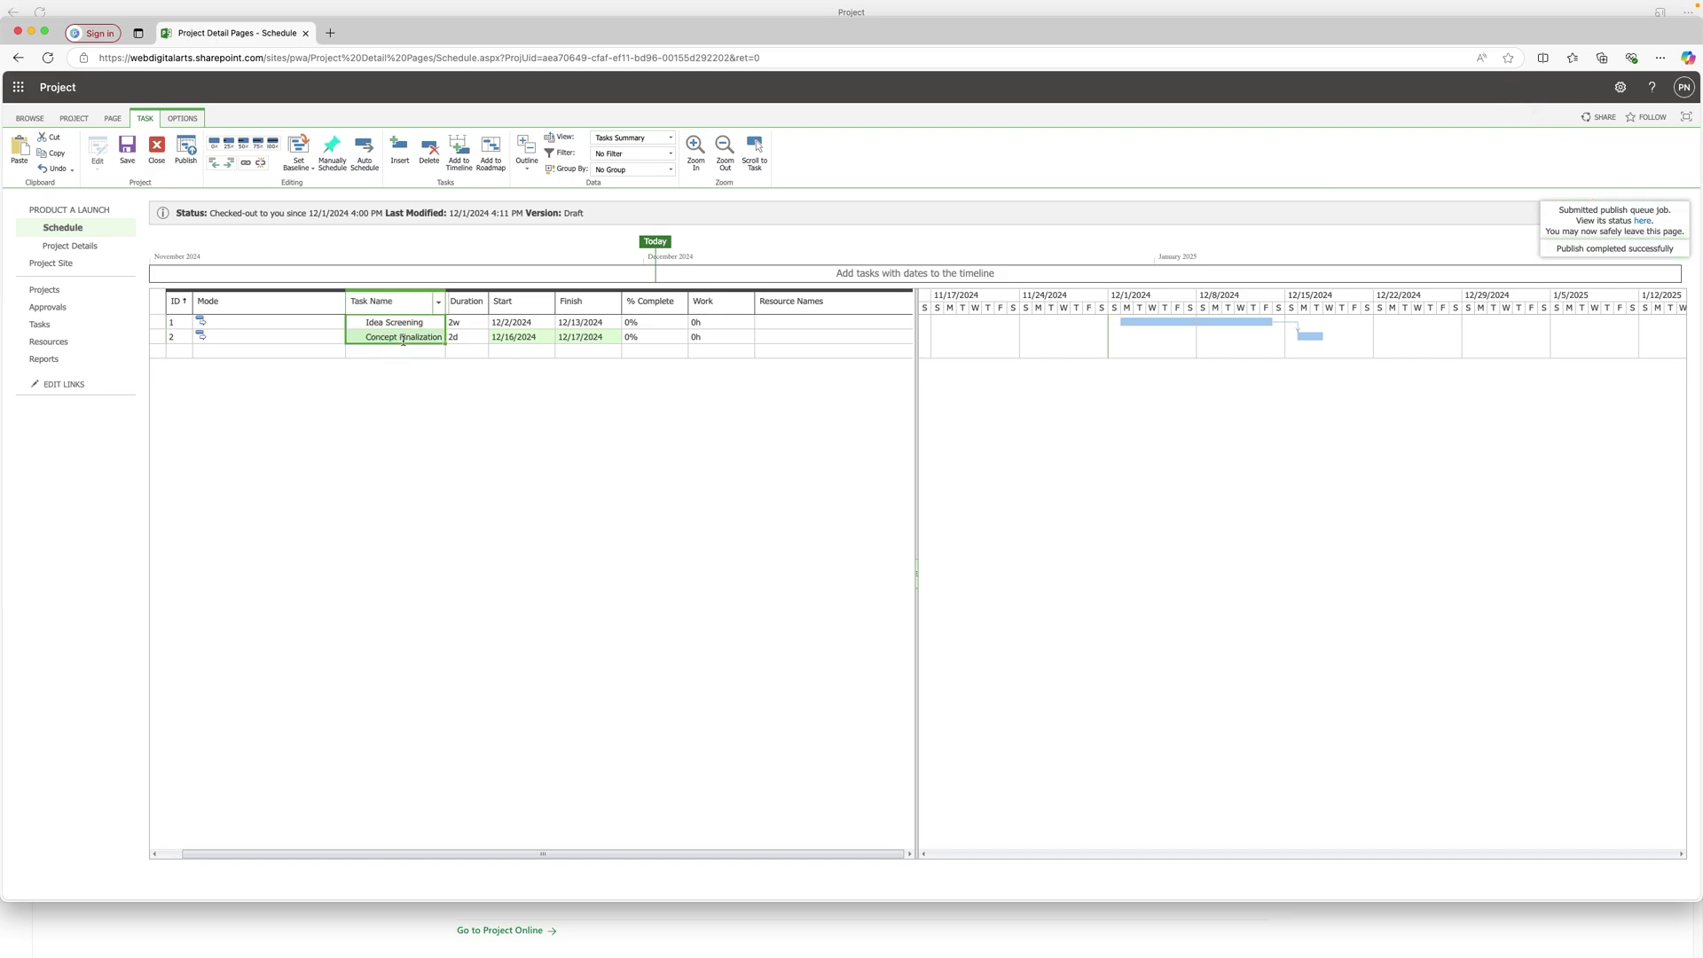
pyautogui.click(497, 158)
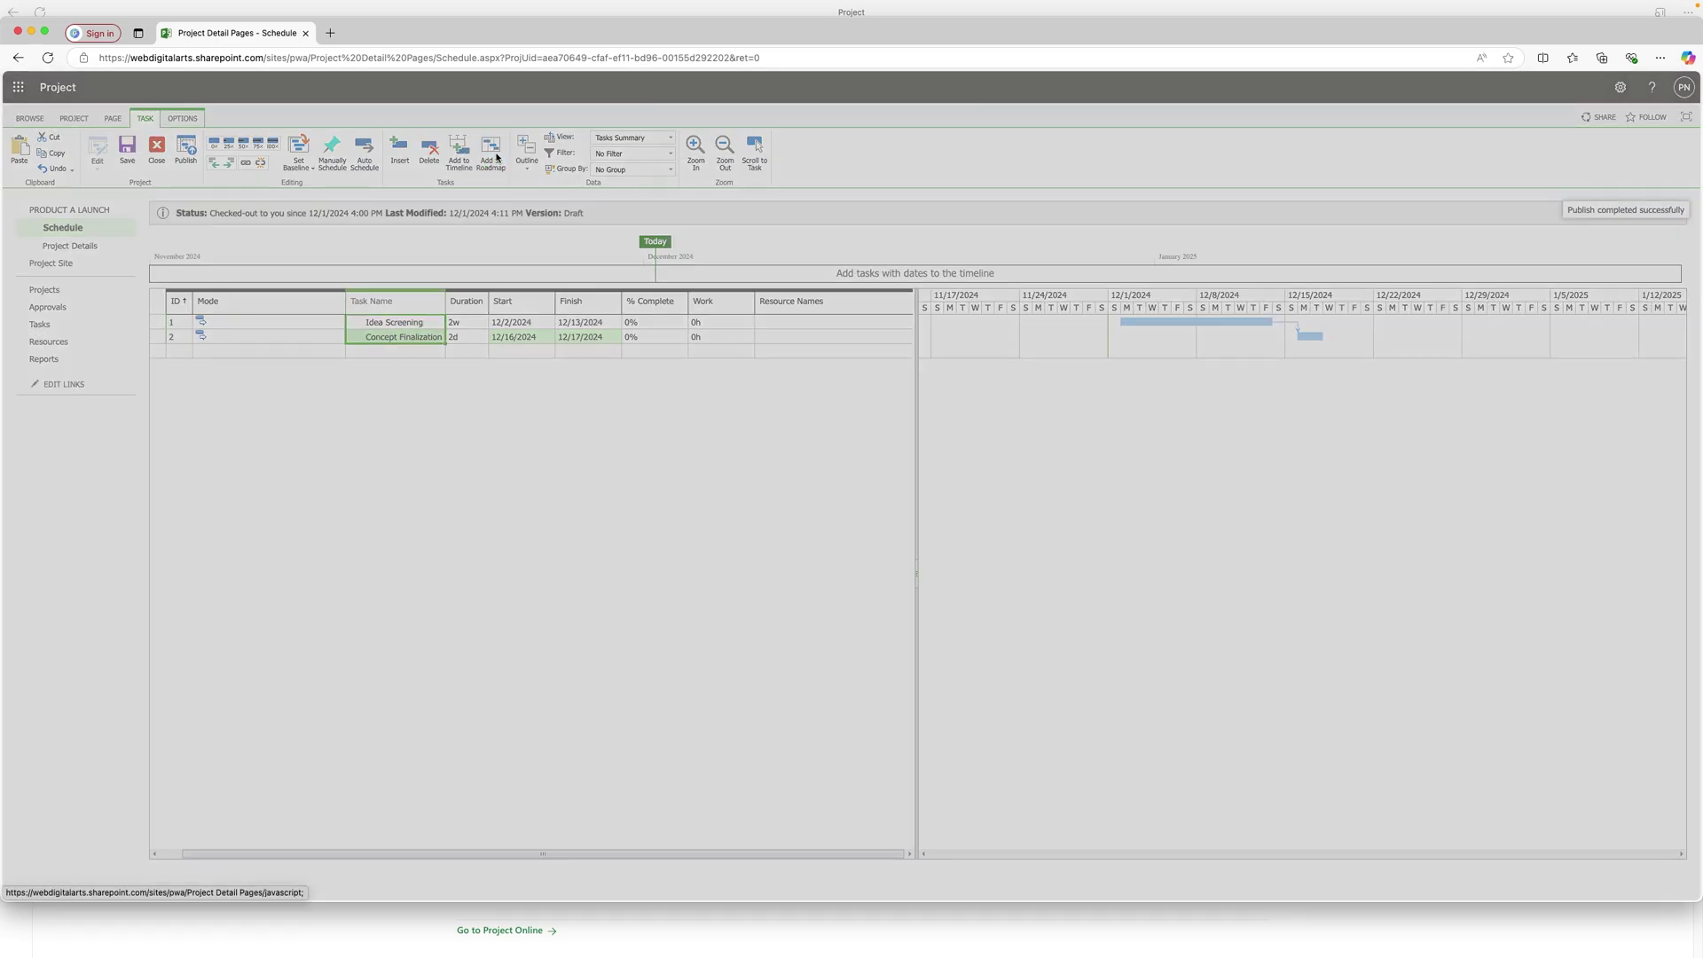
# - Open the Untitled roadmap from Project Home, then return to the project schedule
pyautogui.click(931, 550)
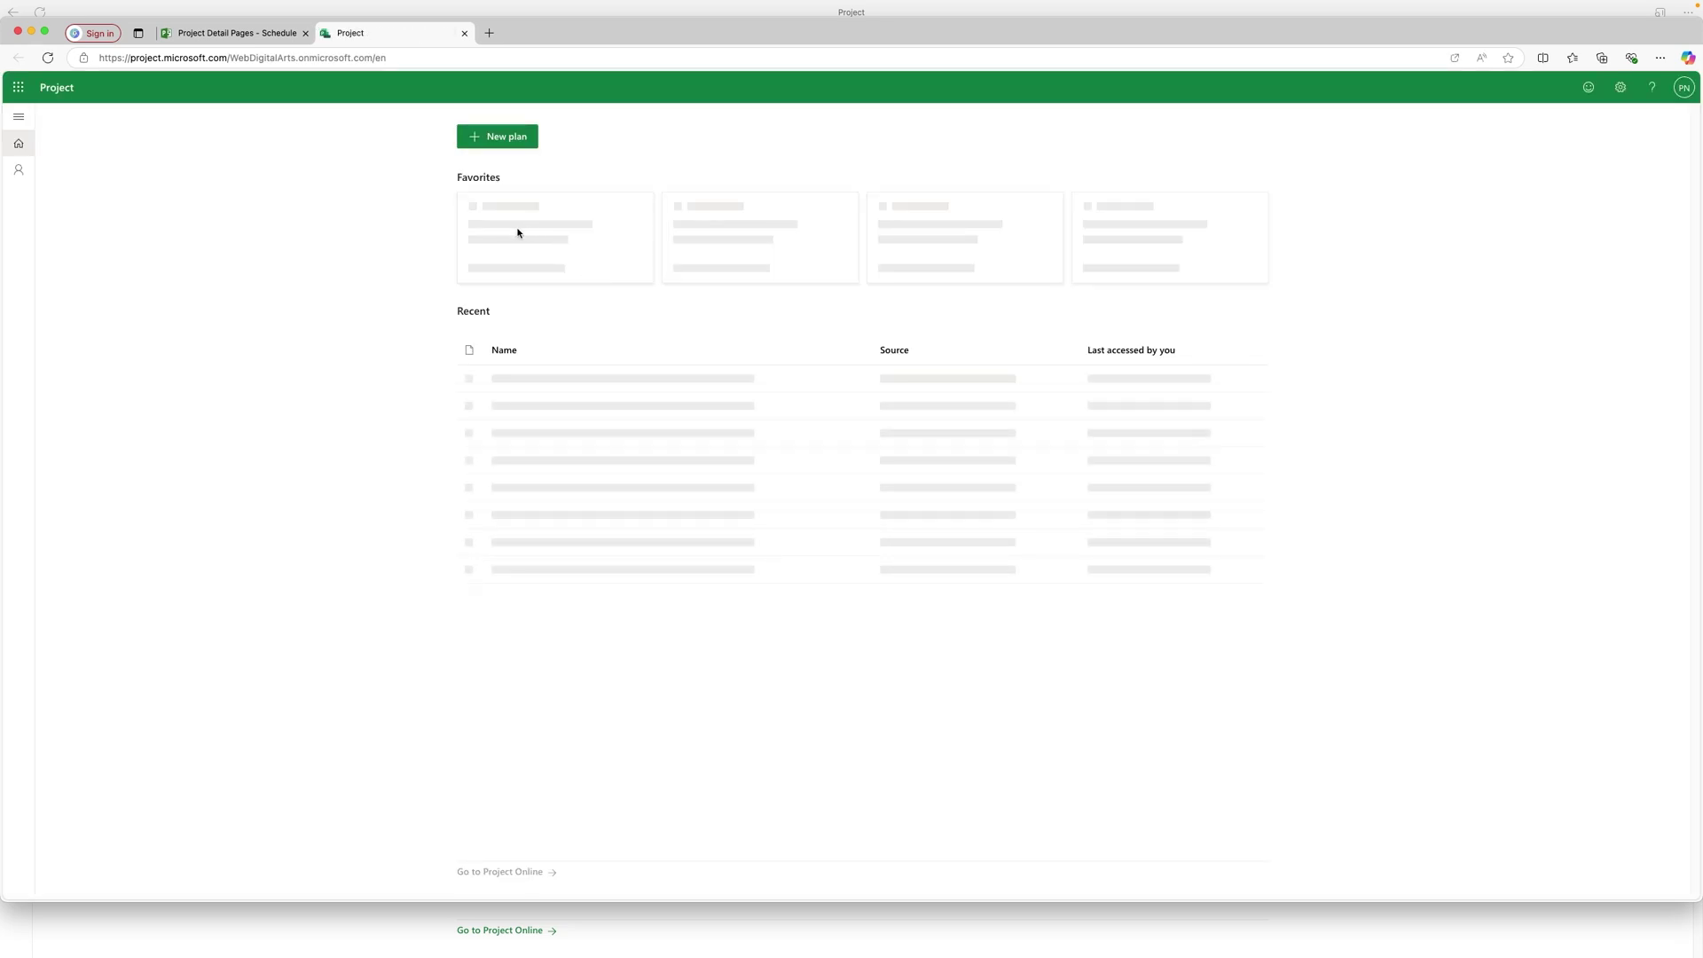
pyautogui.click(532, 456)
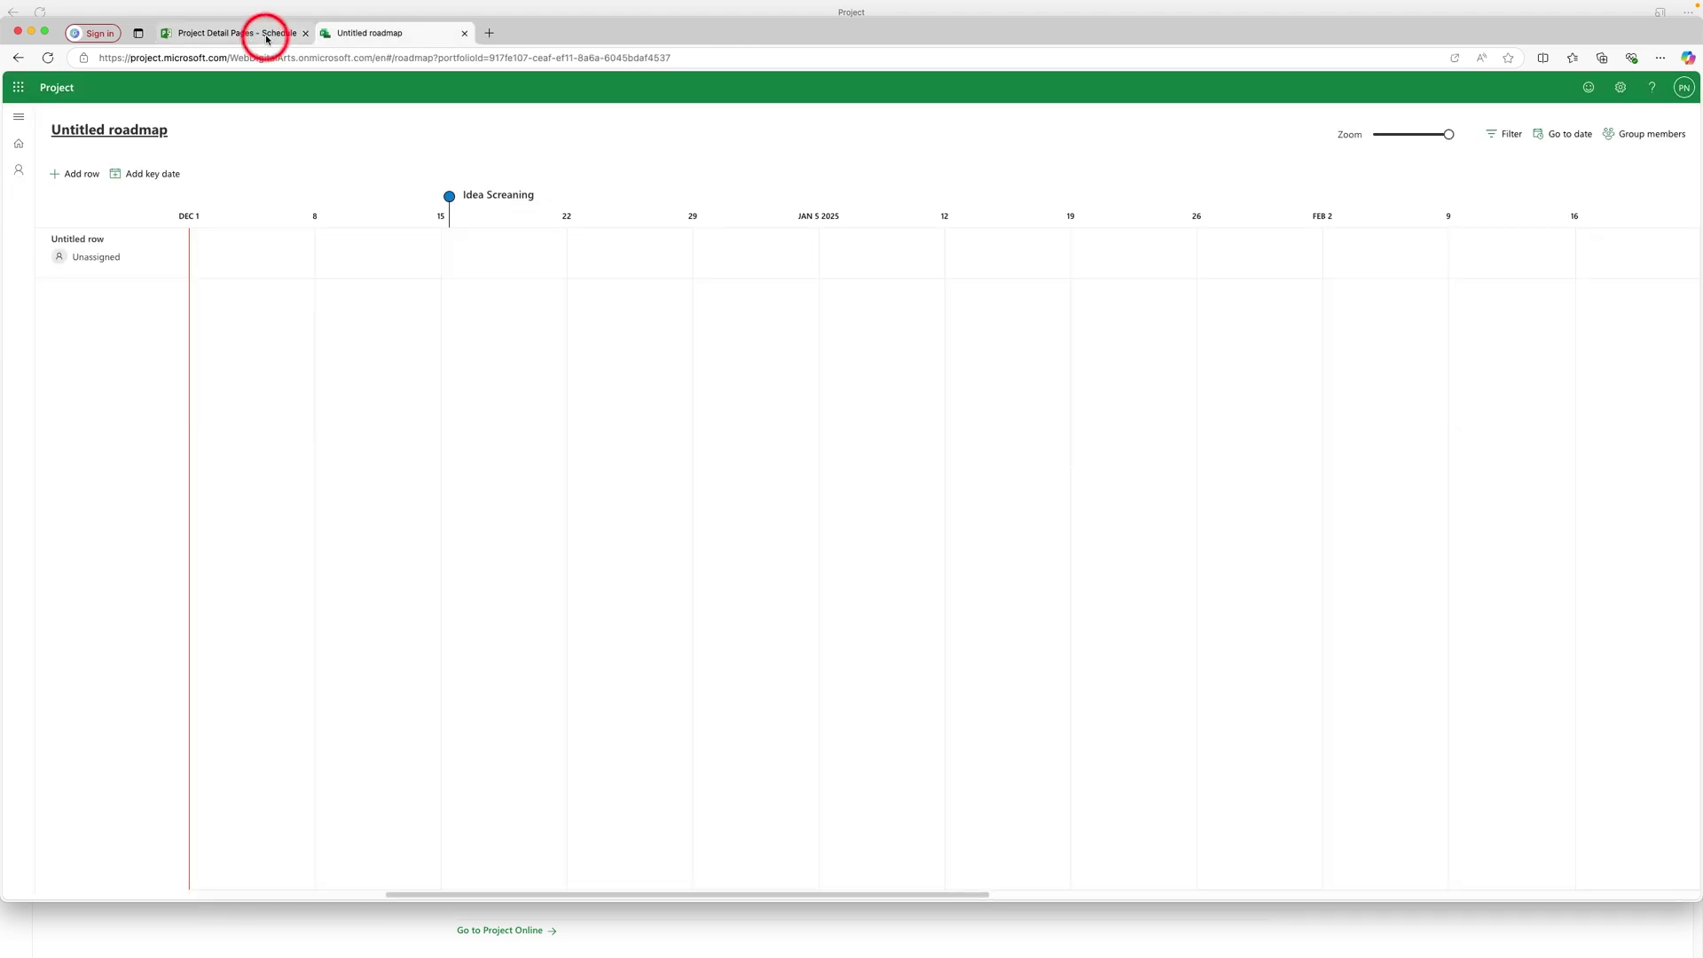
pyautogui.click(258, 34)
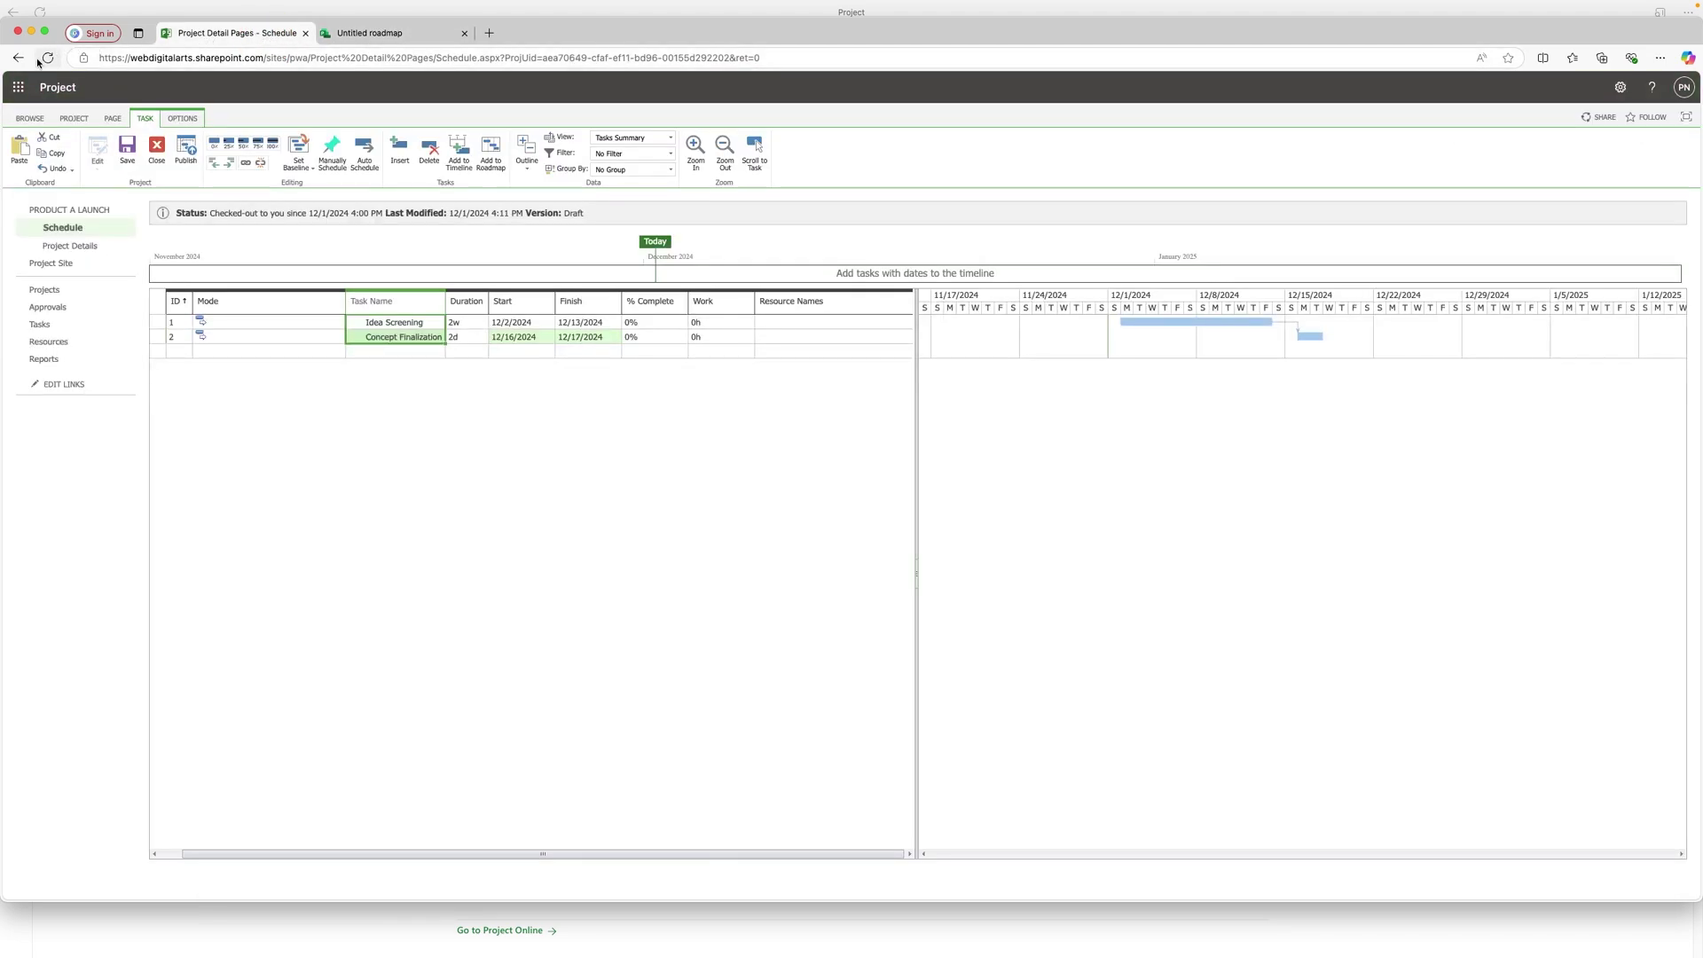
# - Show Project Center listing PRODUCT A LAUNCH among the four projects
pyautogui.click(71, 119)
pyautogui.click(78, 151)
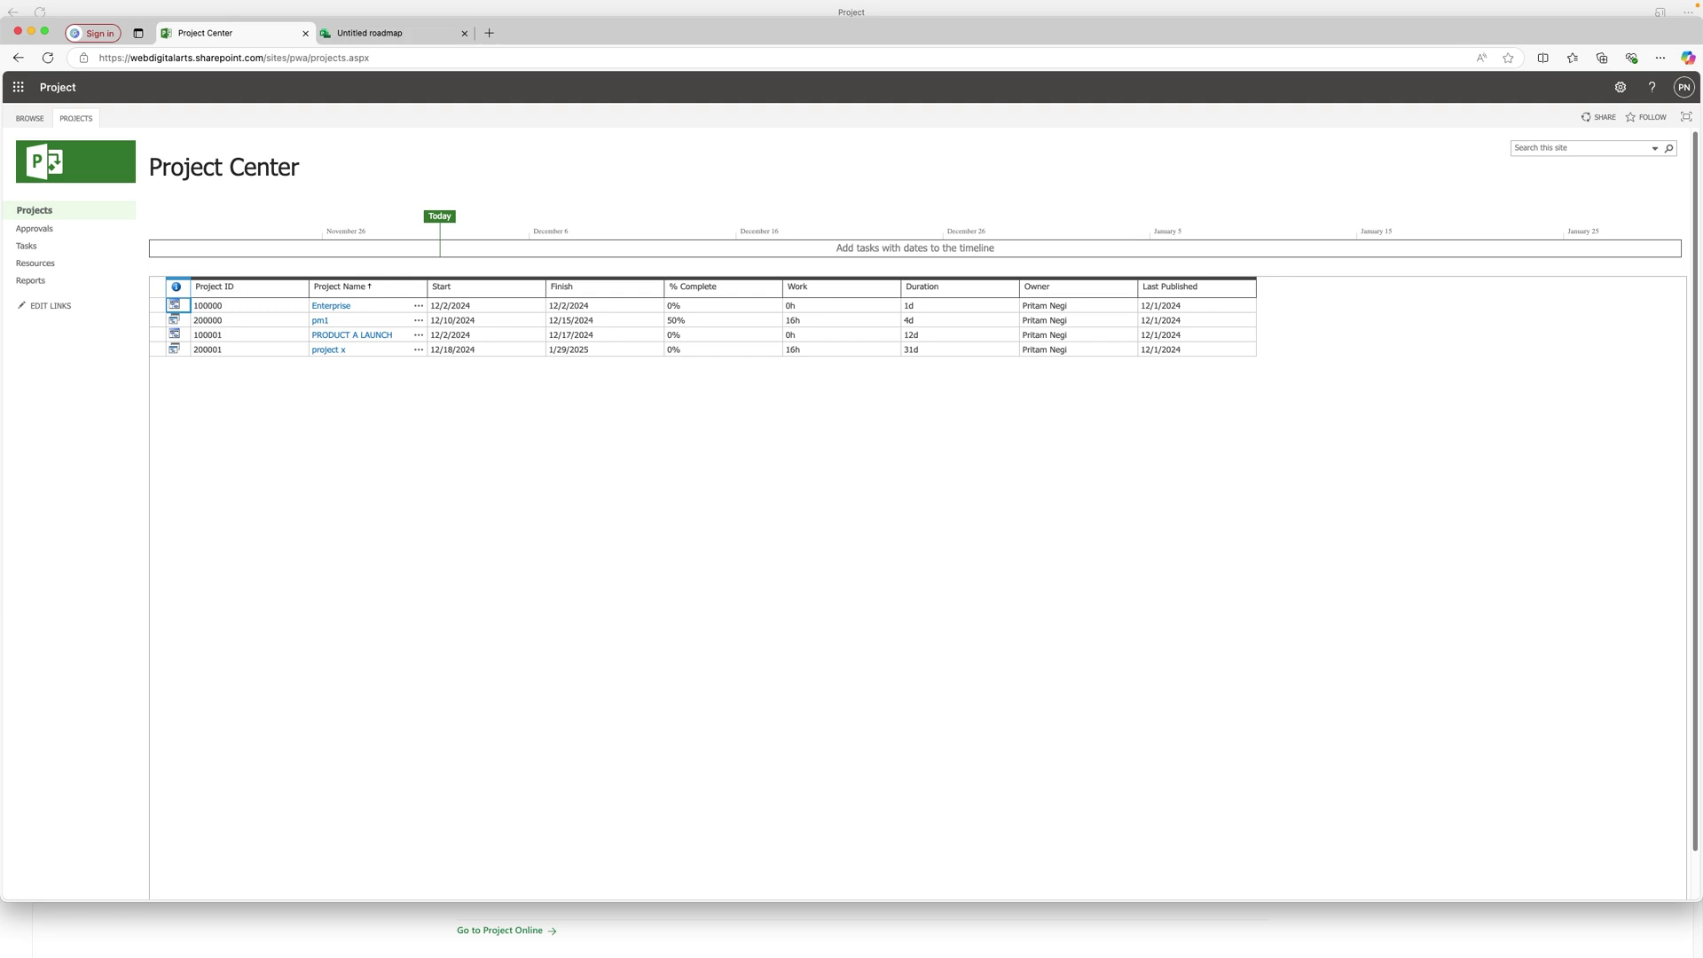
pyautogui.click(45, 31)
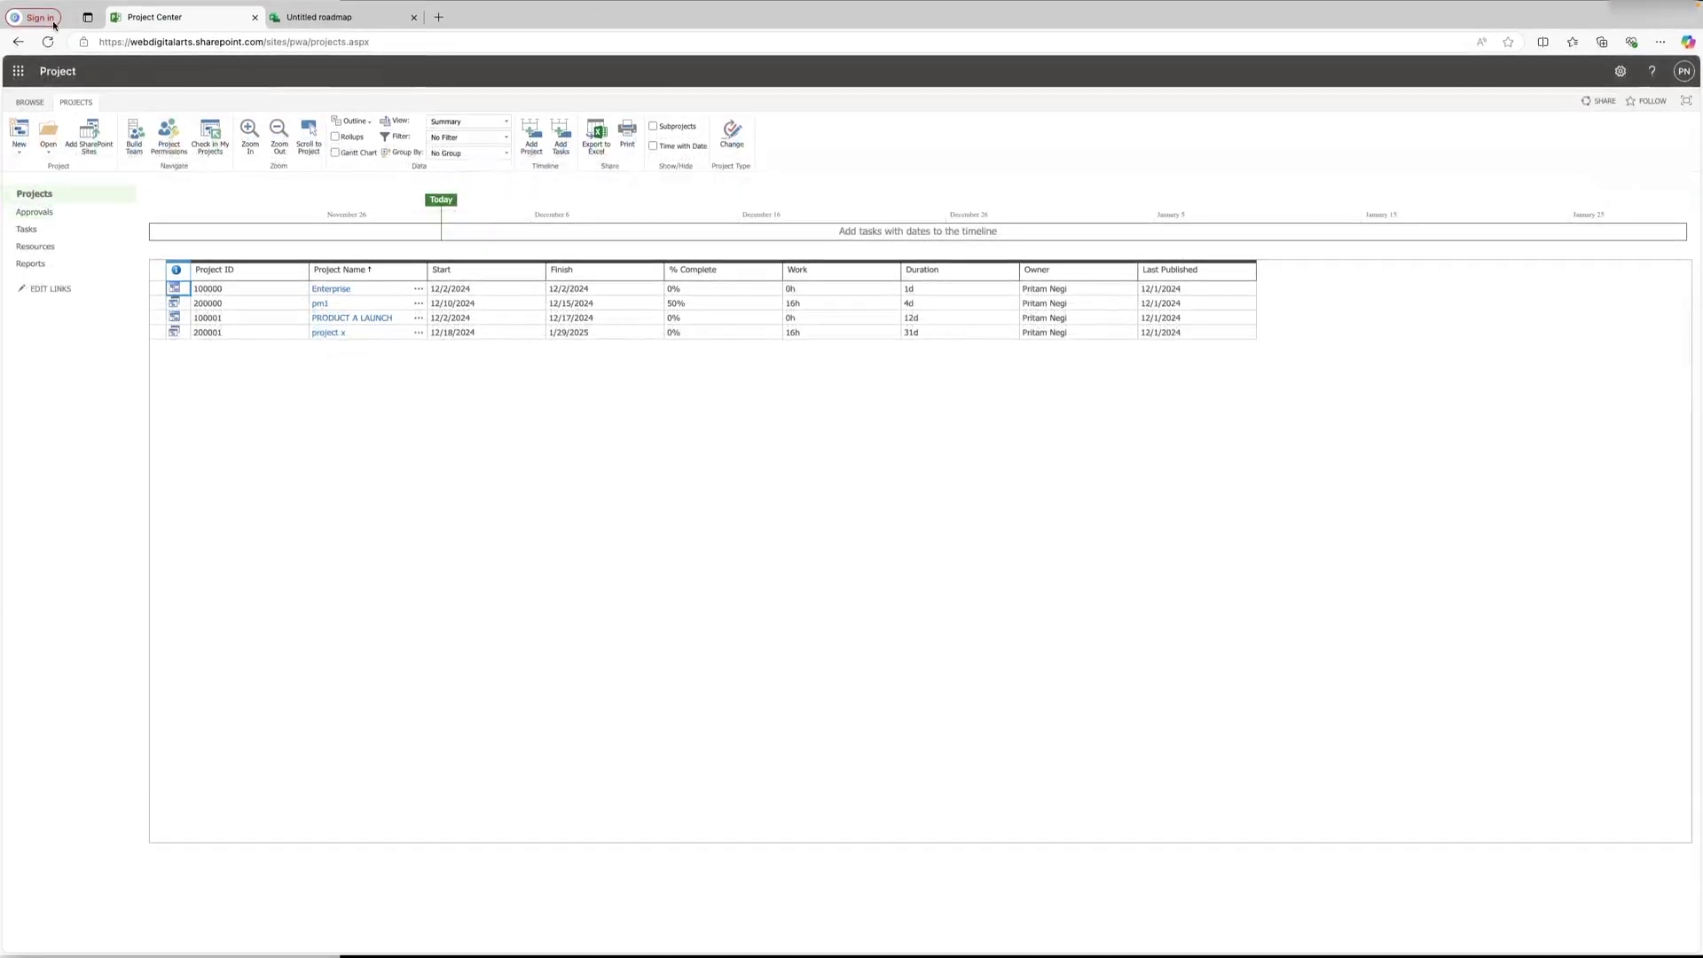
pyautogui.click(45, 25)
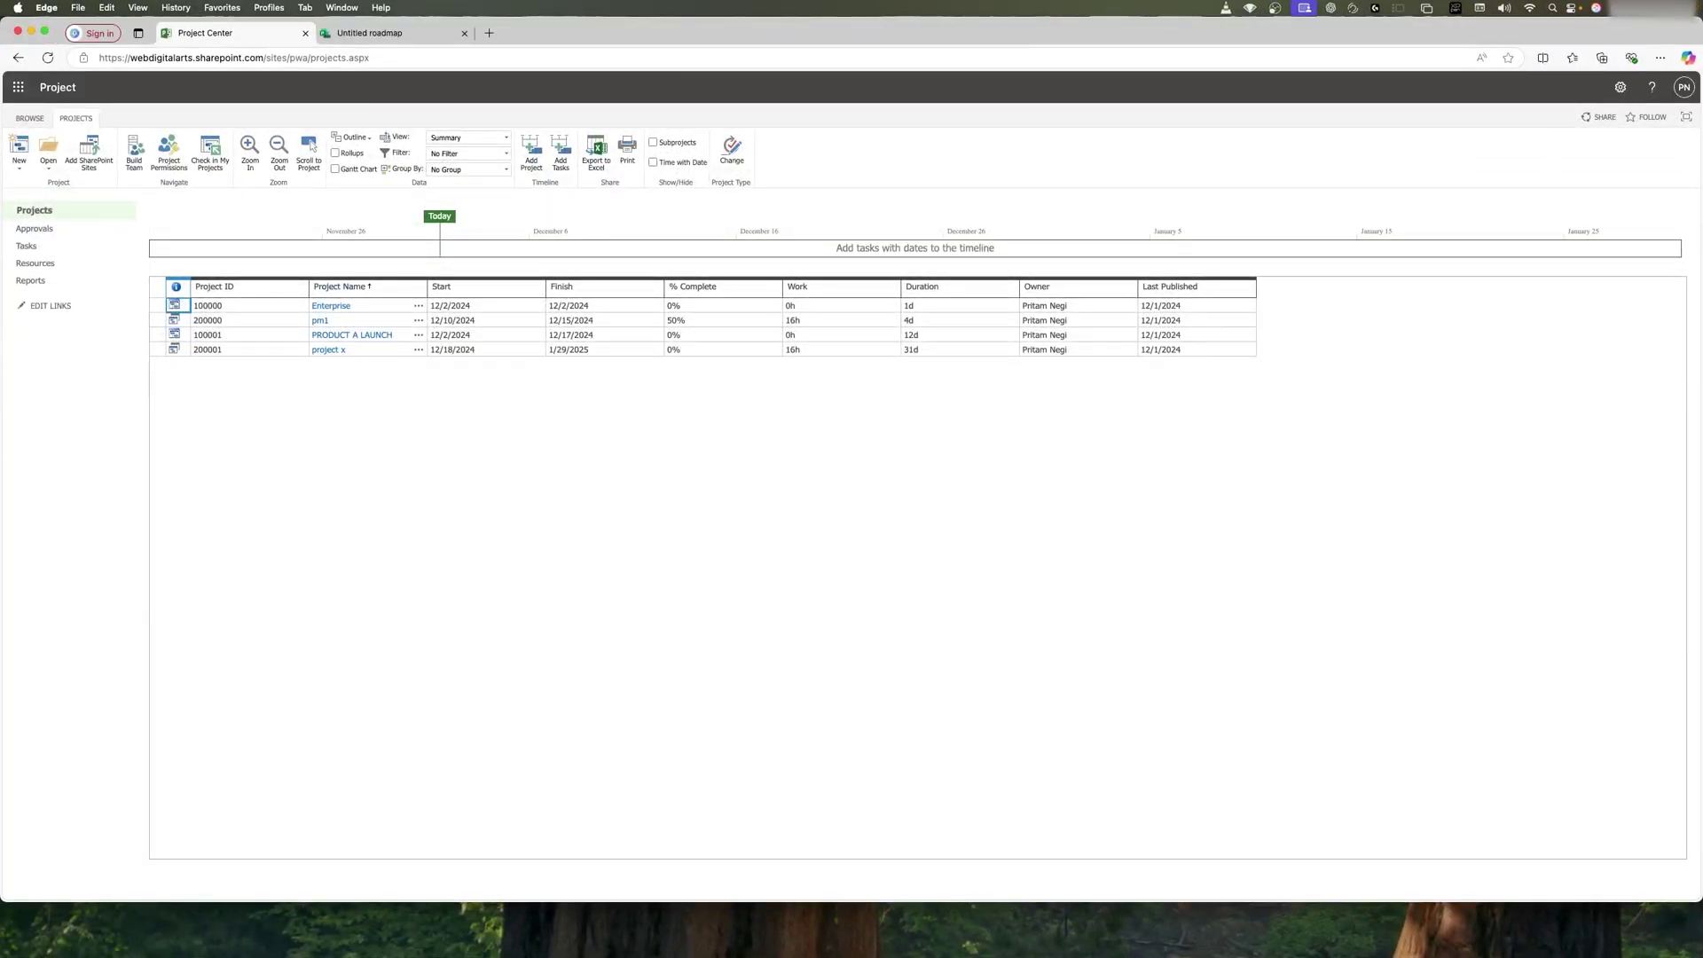
pyautogui.moveTo(882, 956)
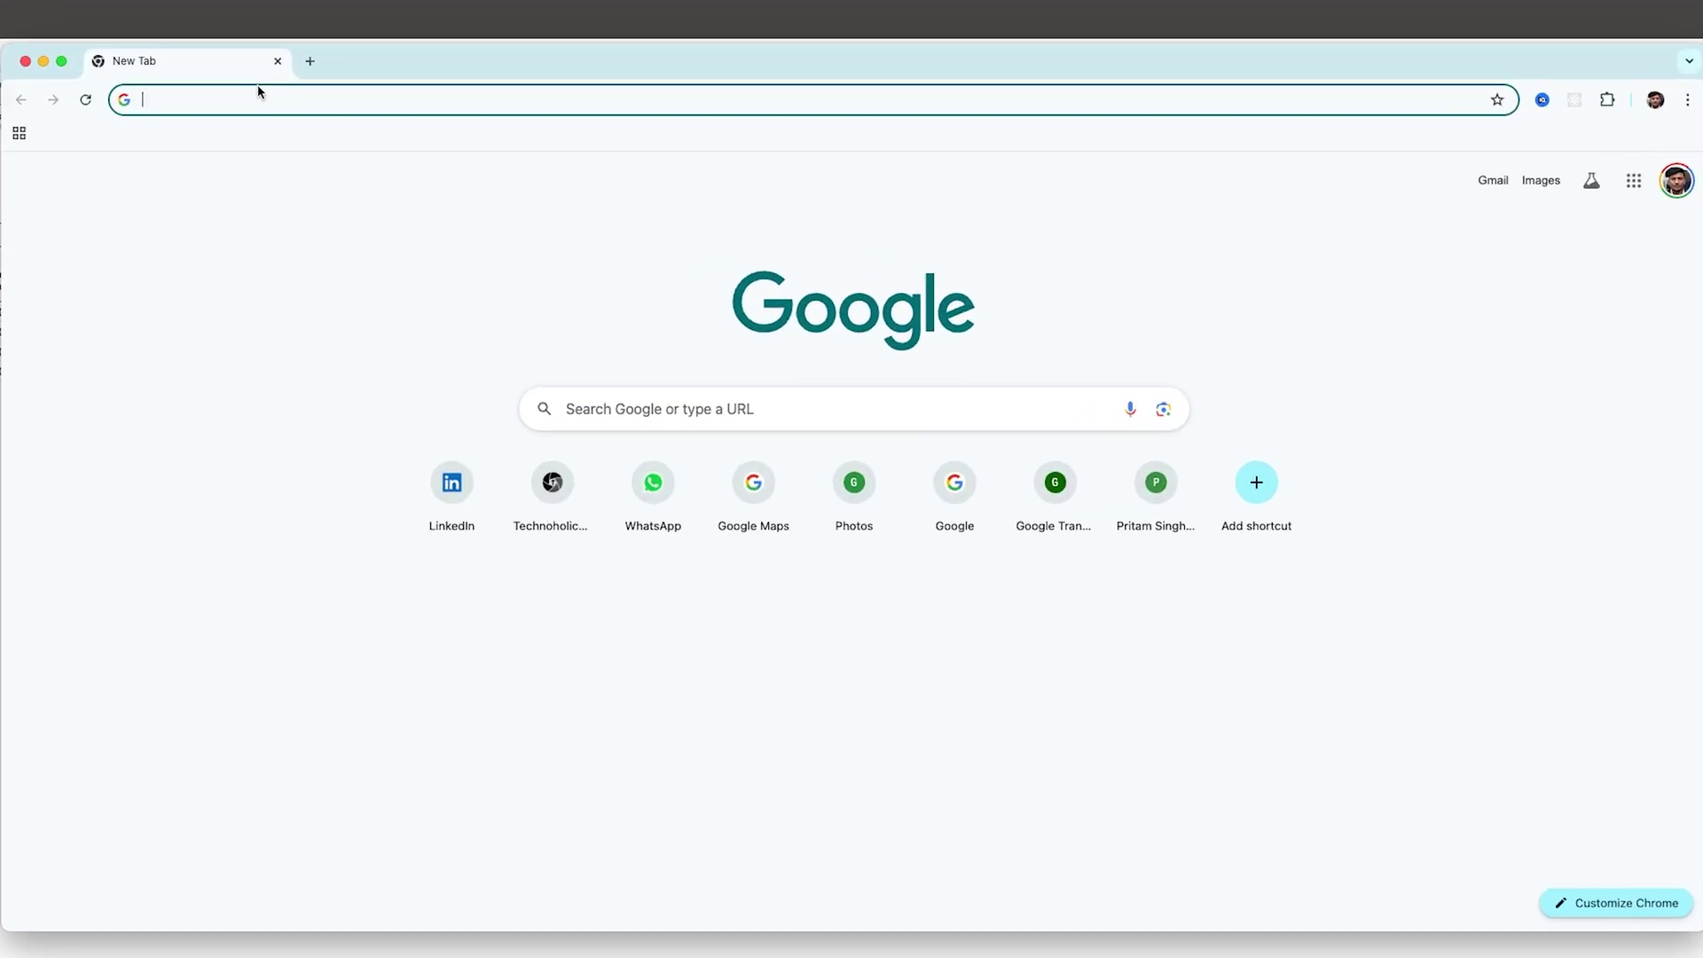
# - Search 'edge download' and open the Download Microsoft Edge page
pyautogui.write('edge')
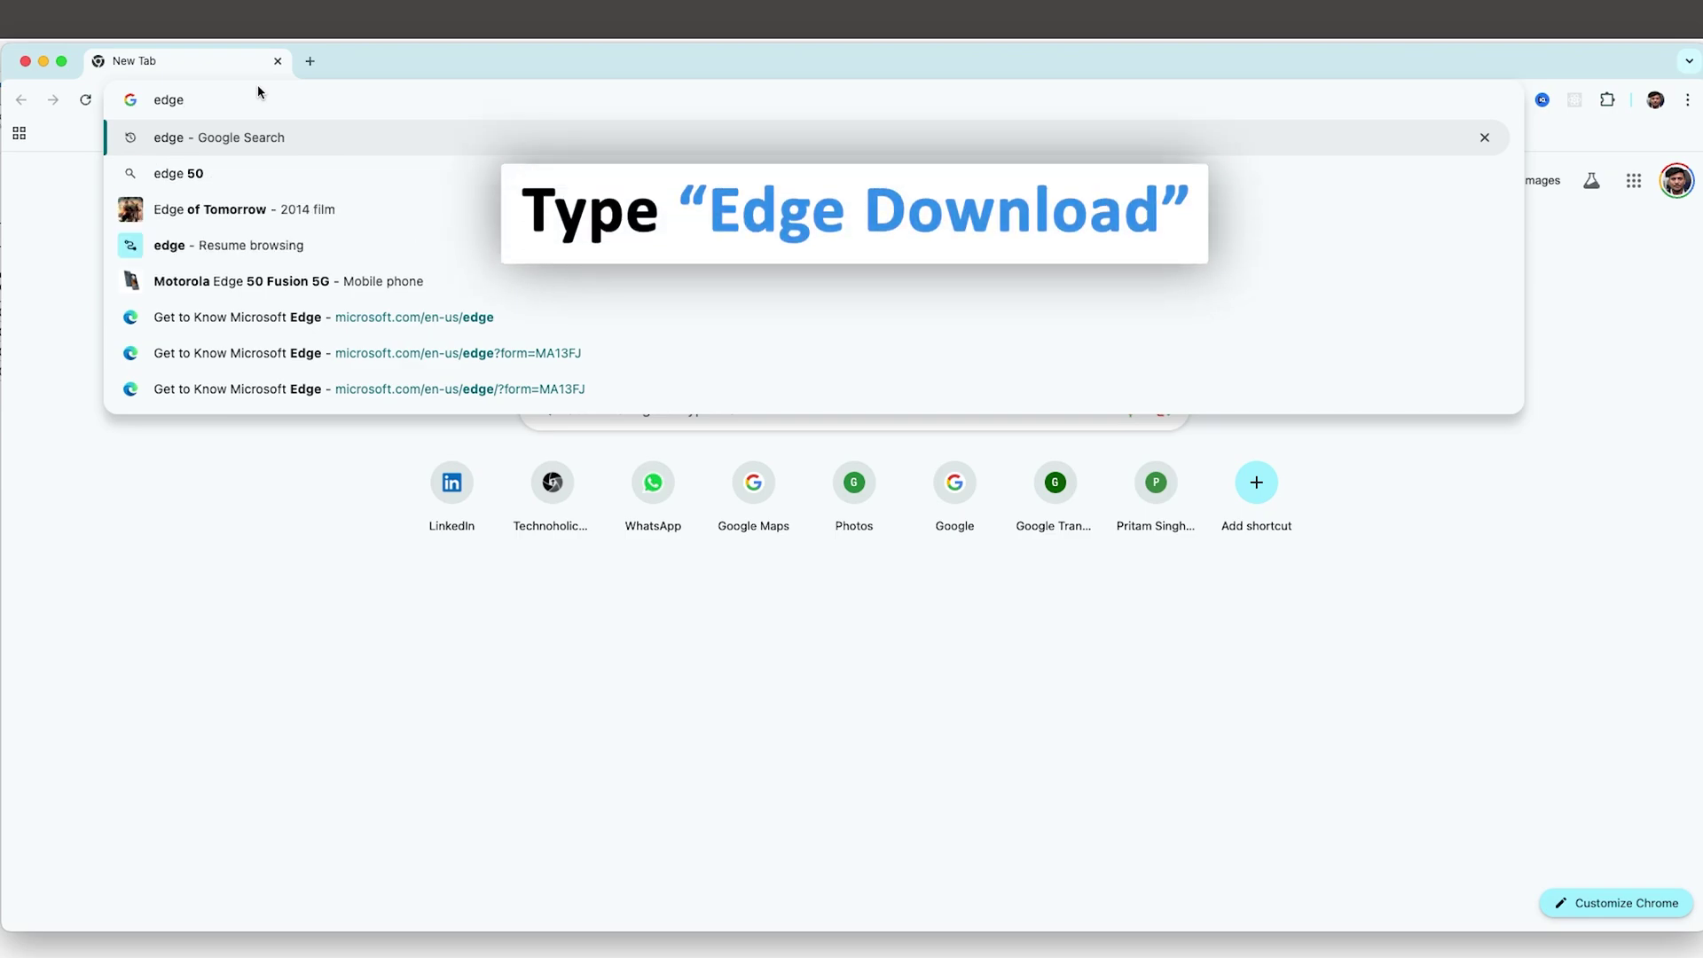
pyautogui.write(' download')
pyautogui.press('Return')
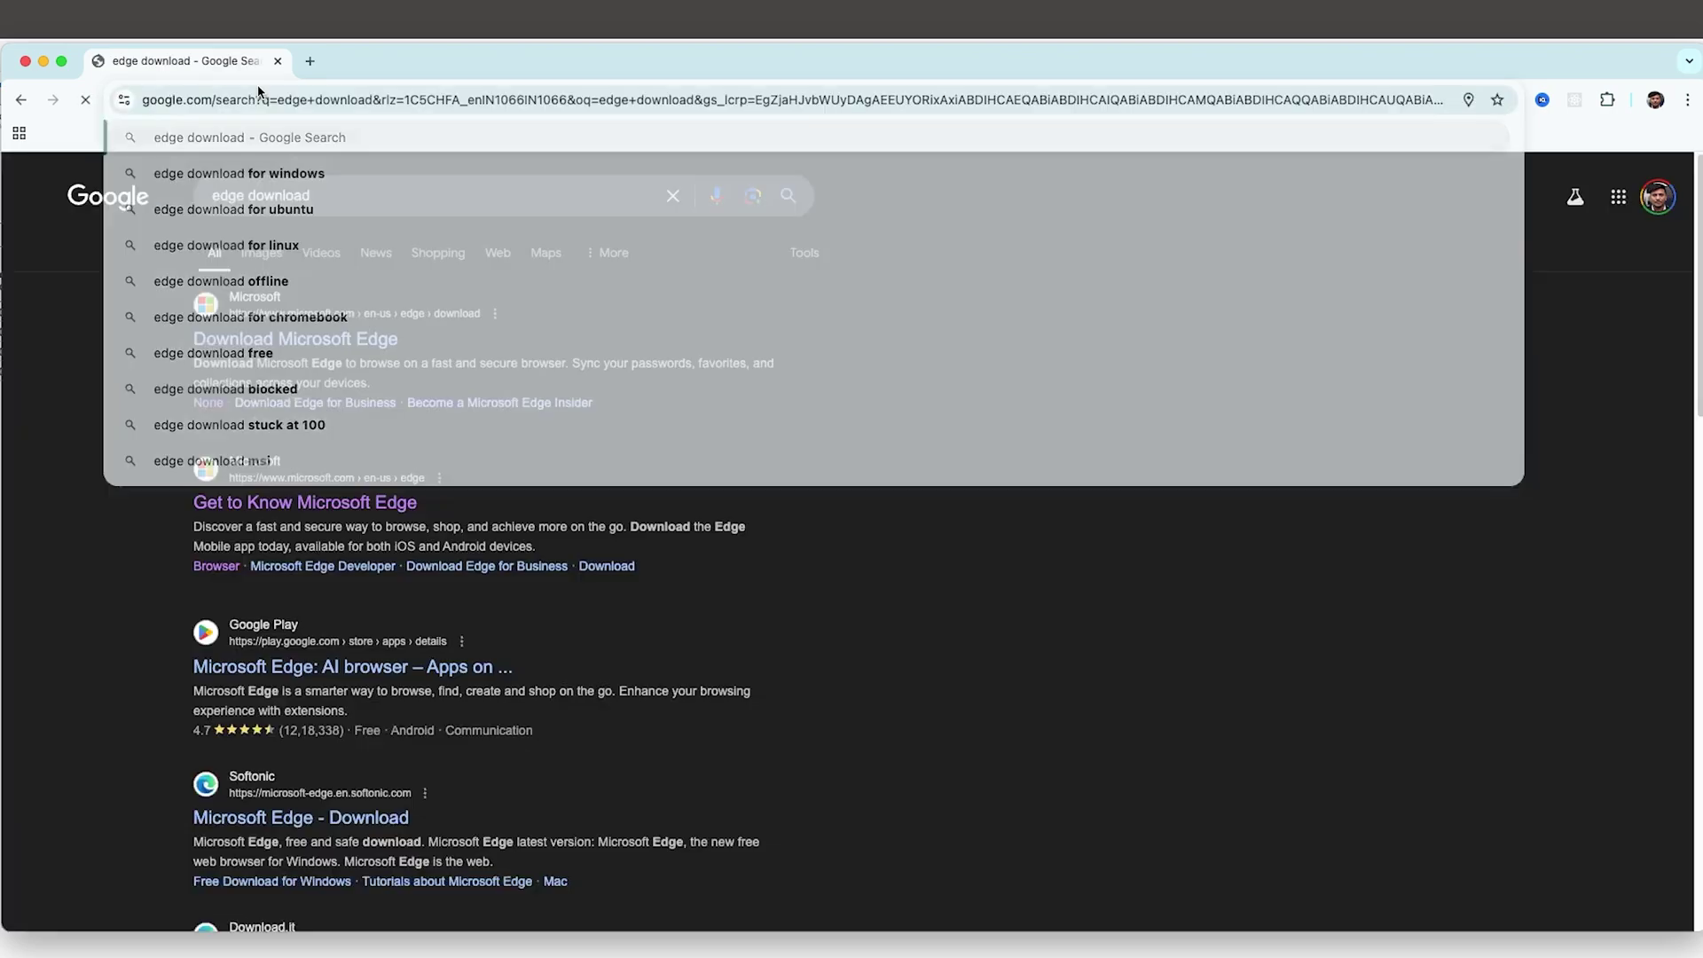
pyautogui.click(320, 350)
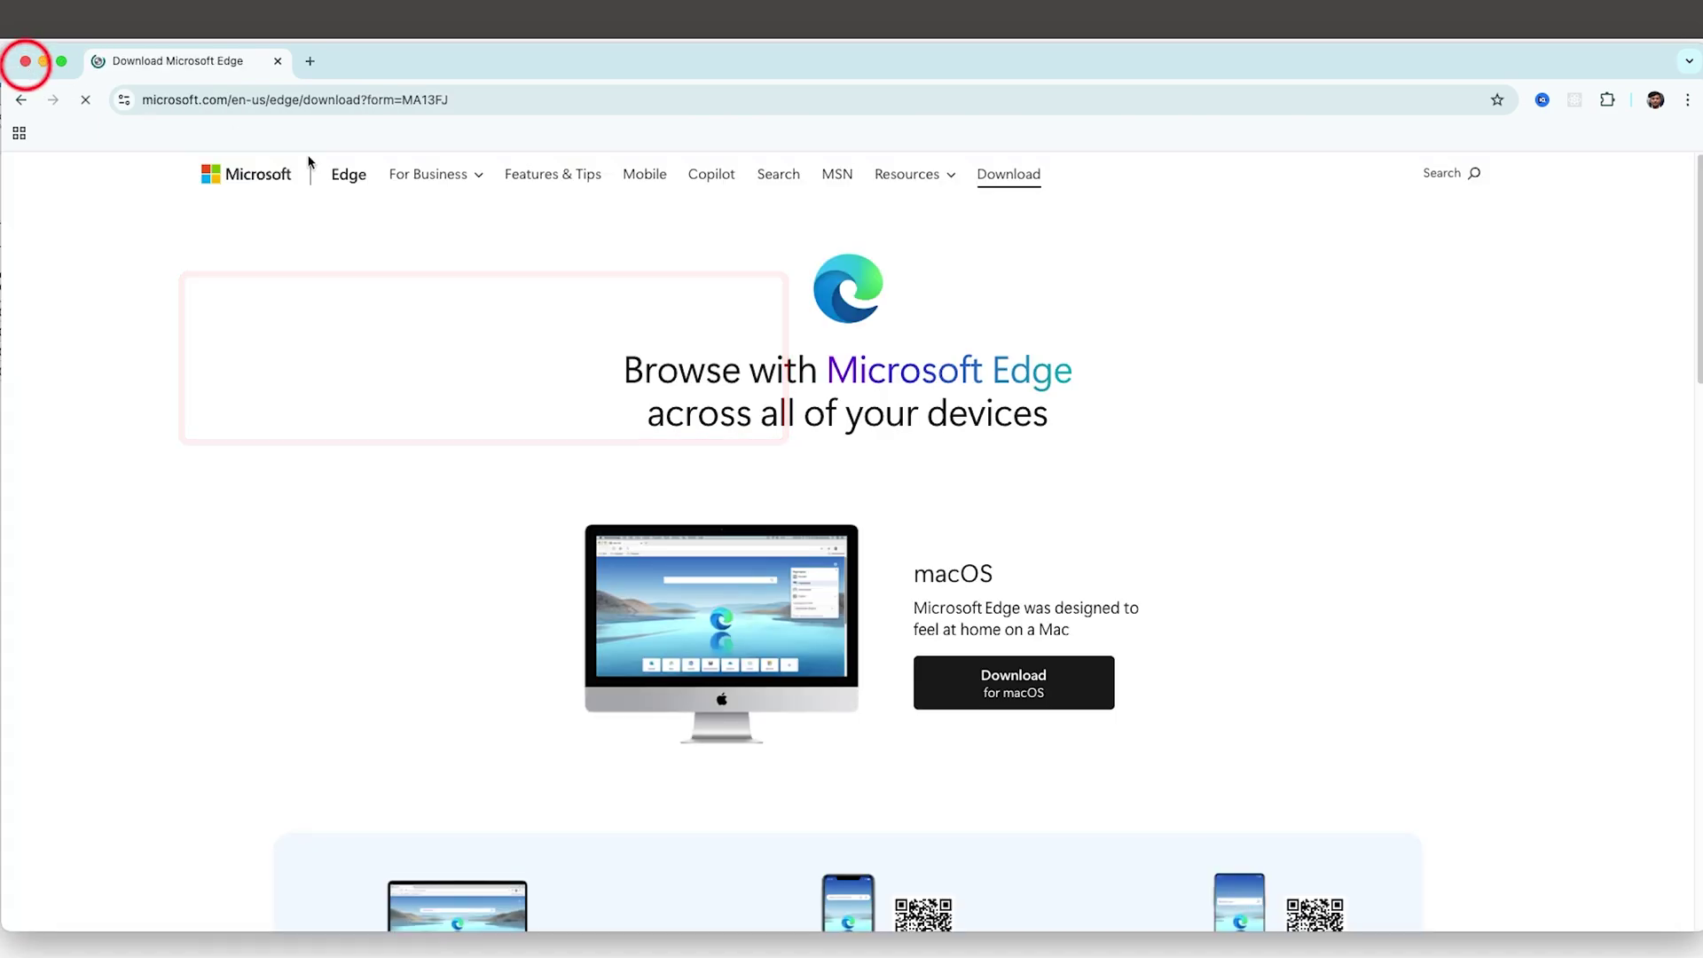
# - Start the macOS download, dismiss the licence terms, and close Chrome
pyautogui.click(997, 681)
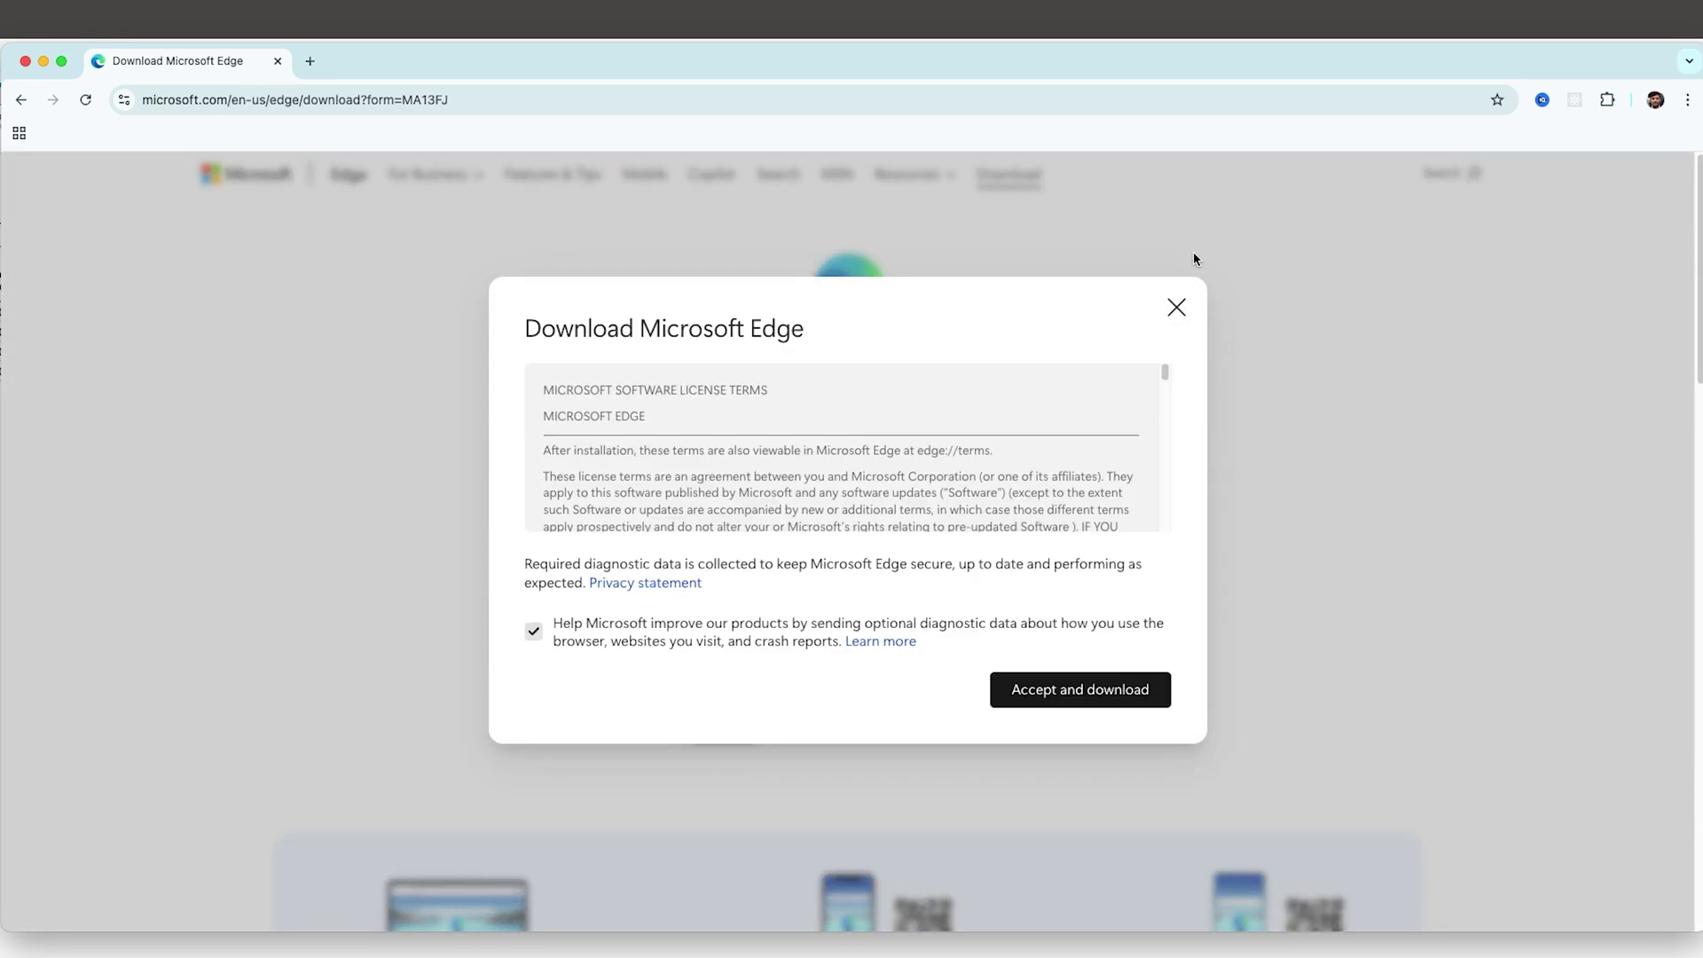
pyautogui.click(1175, 308)
pyautogui.click(24, 61)
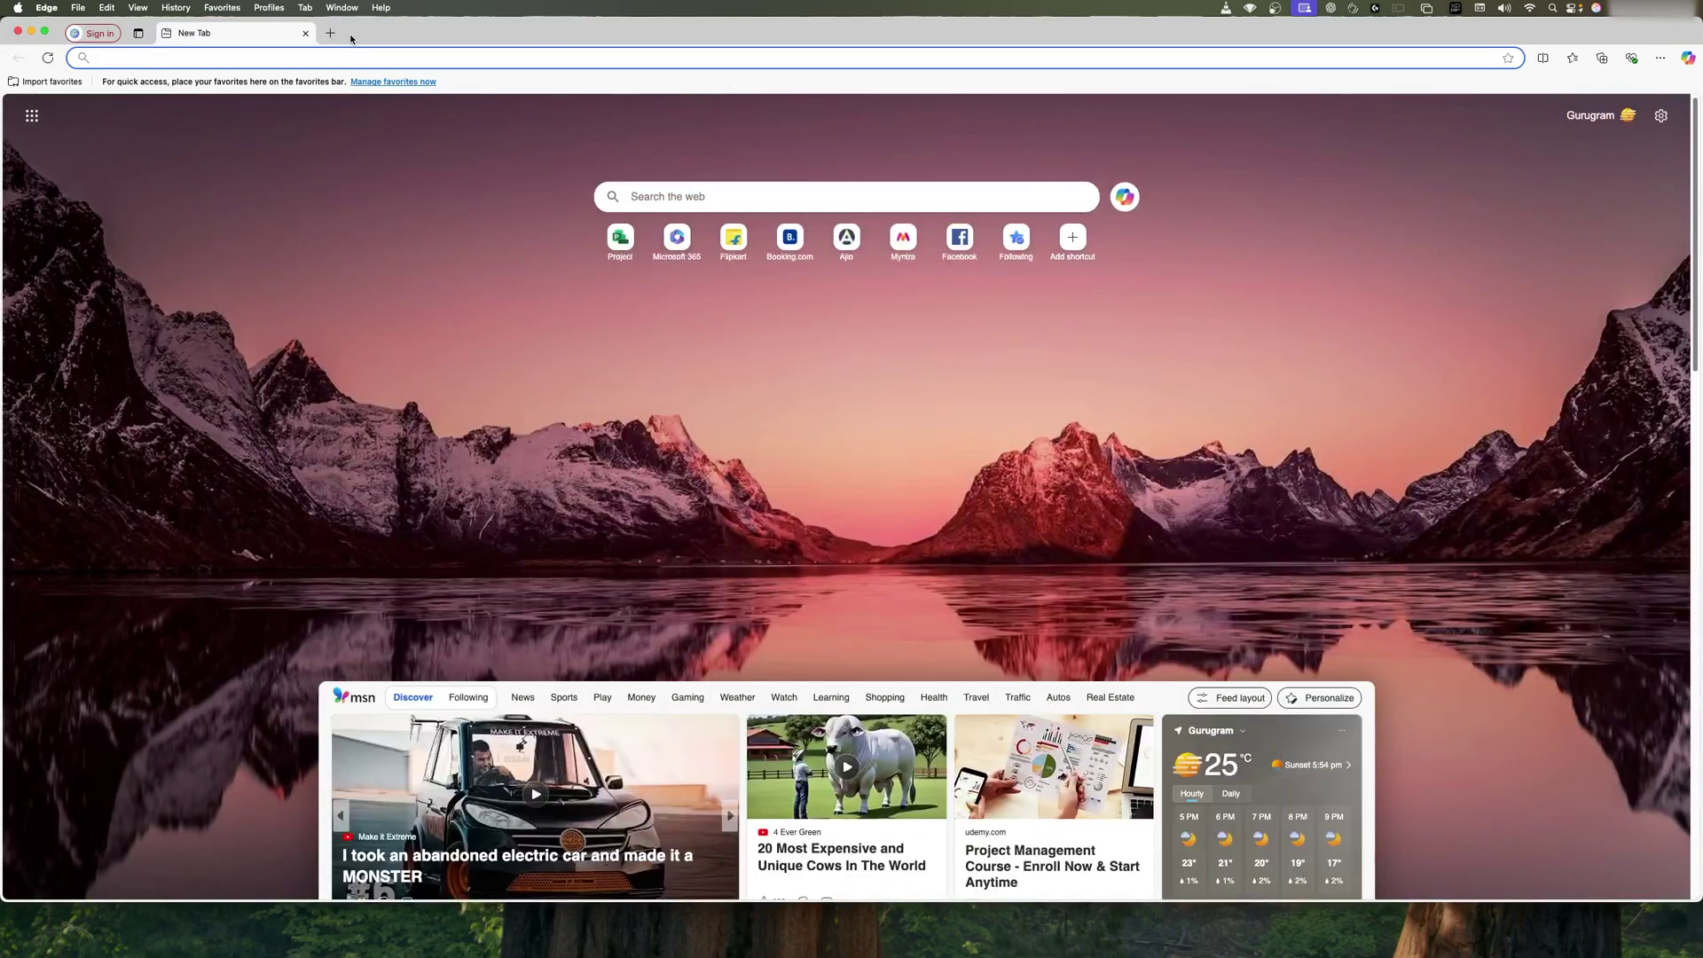
# - Go to project.microsoft.com and sign in with the first listed account
pyautogui.write('project.microsoft.com')
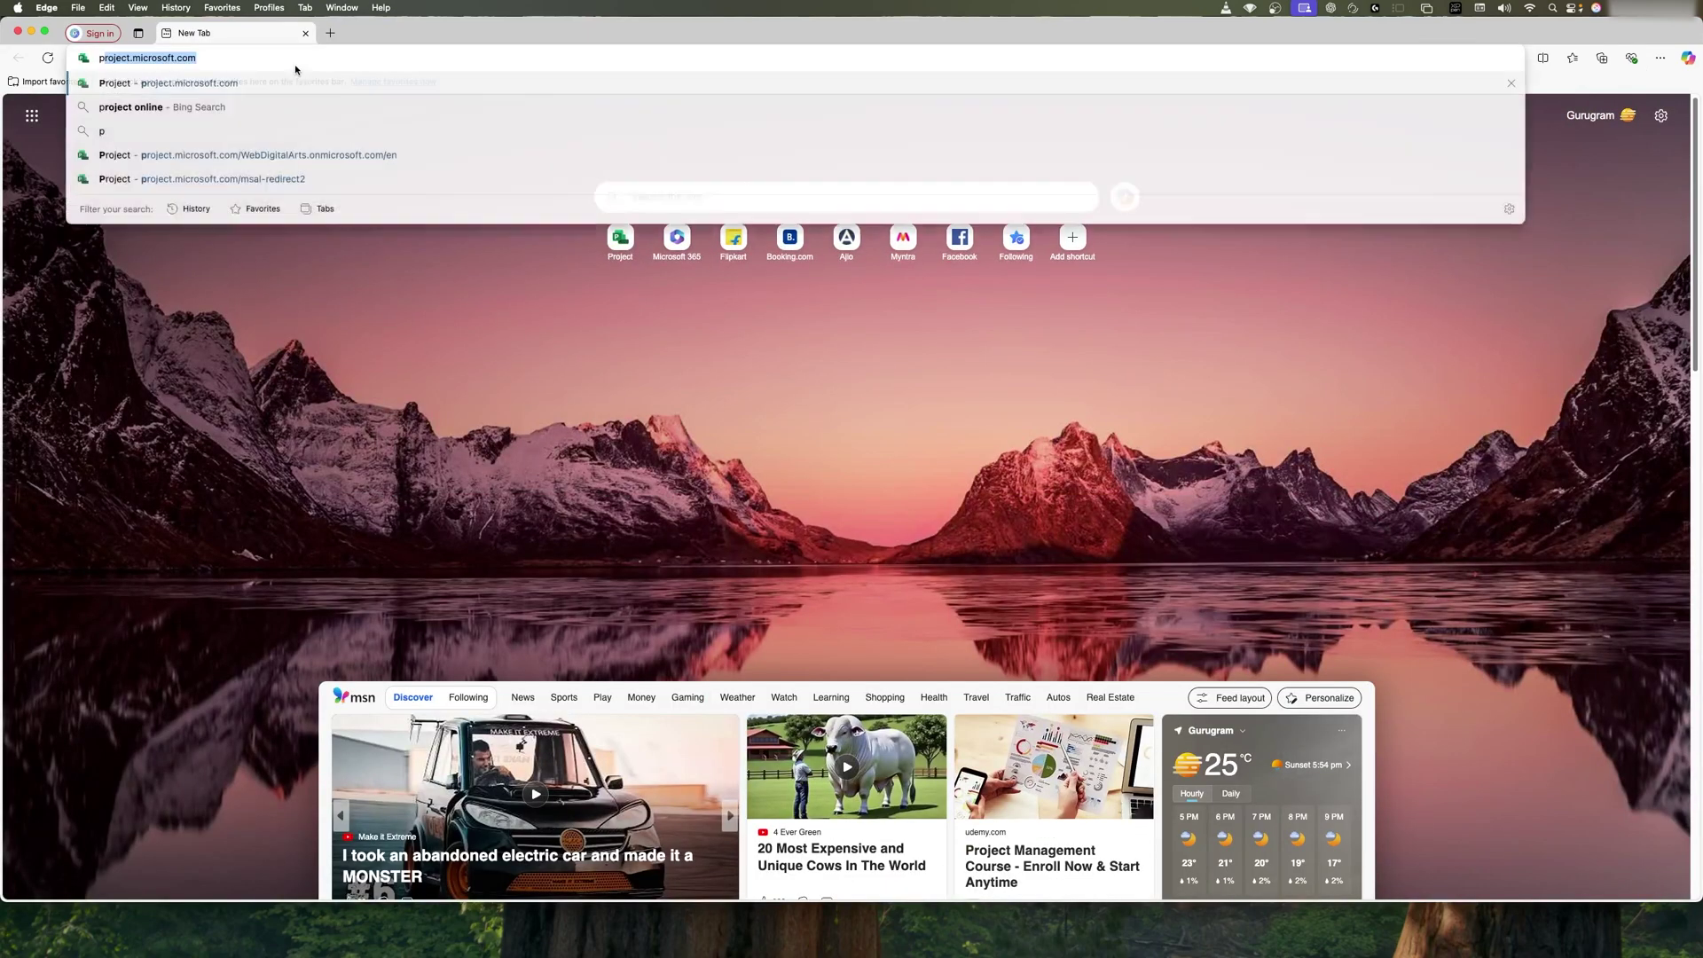
pyautogui.press('Return')
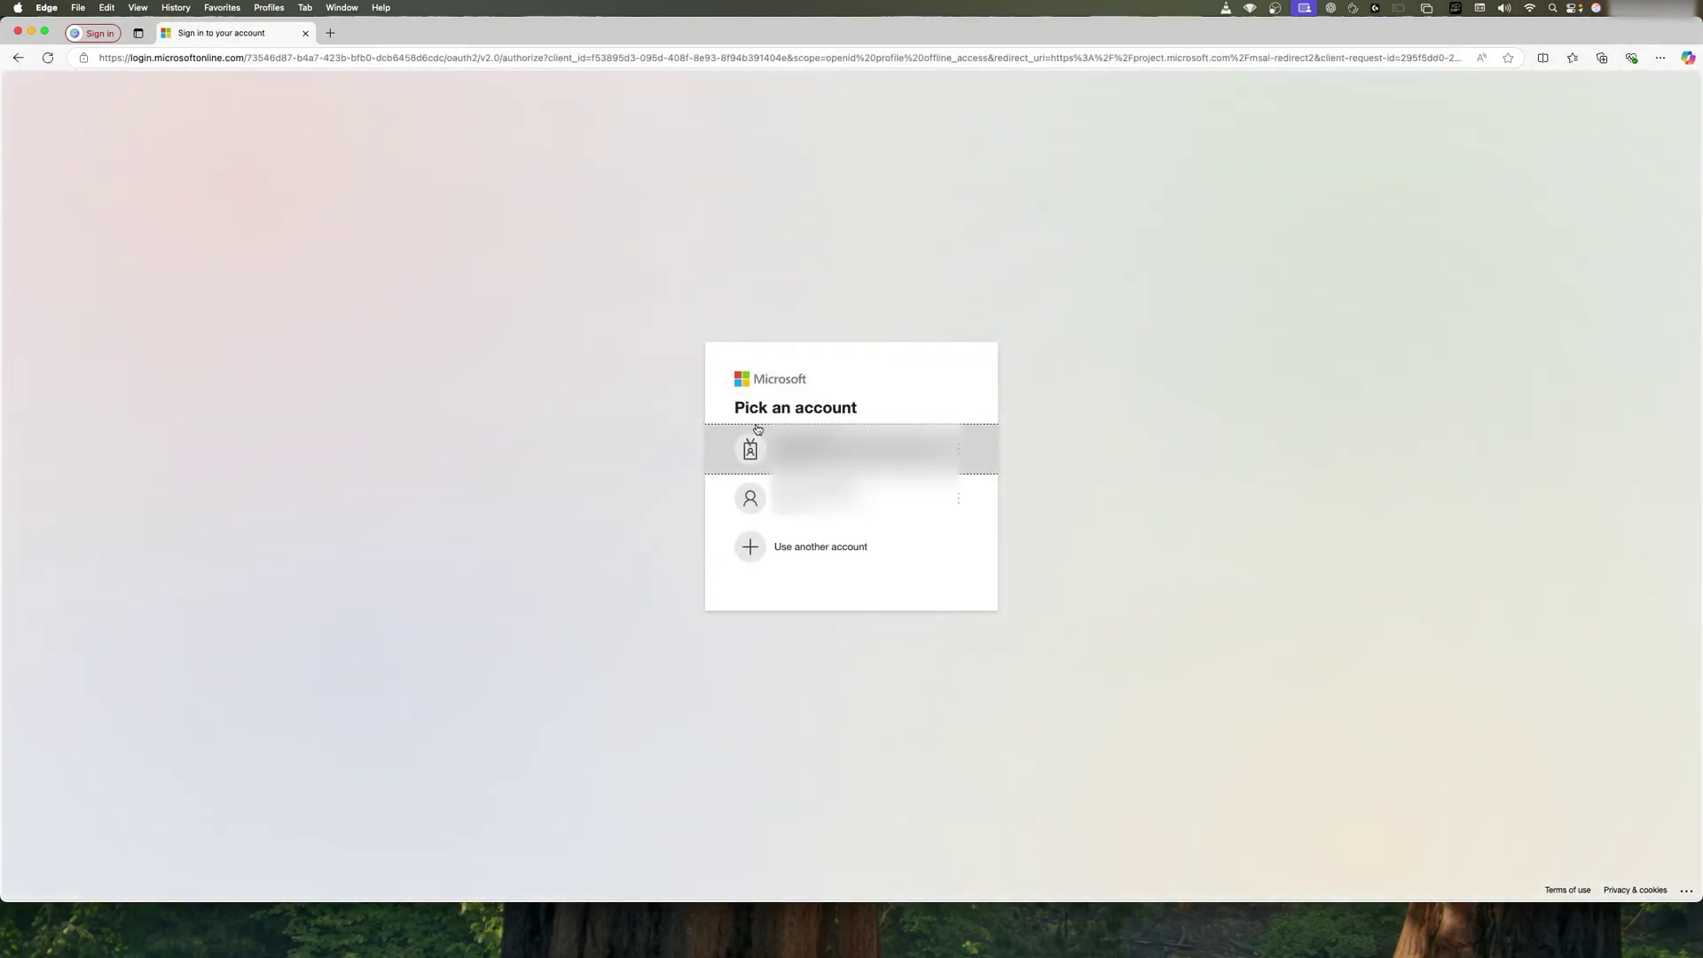
pyautogui.click(757, 434)
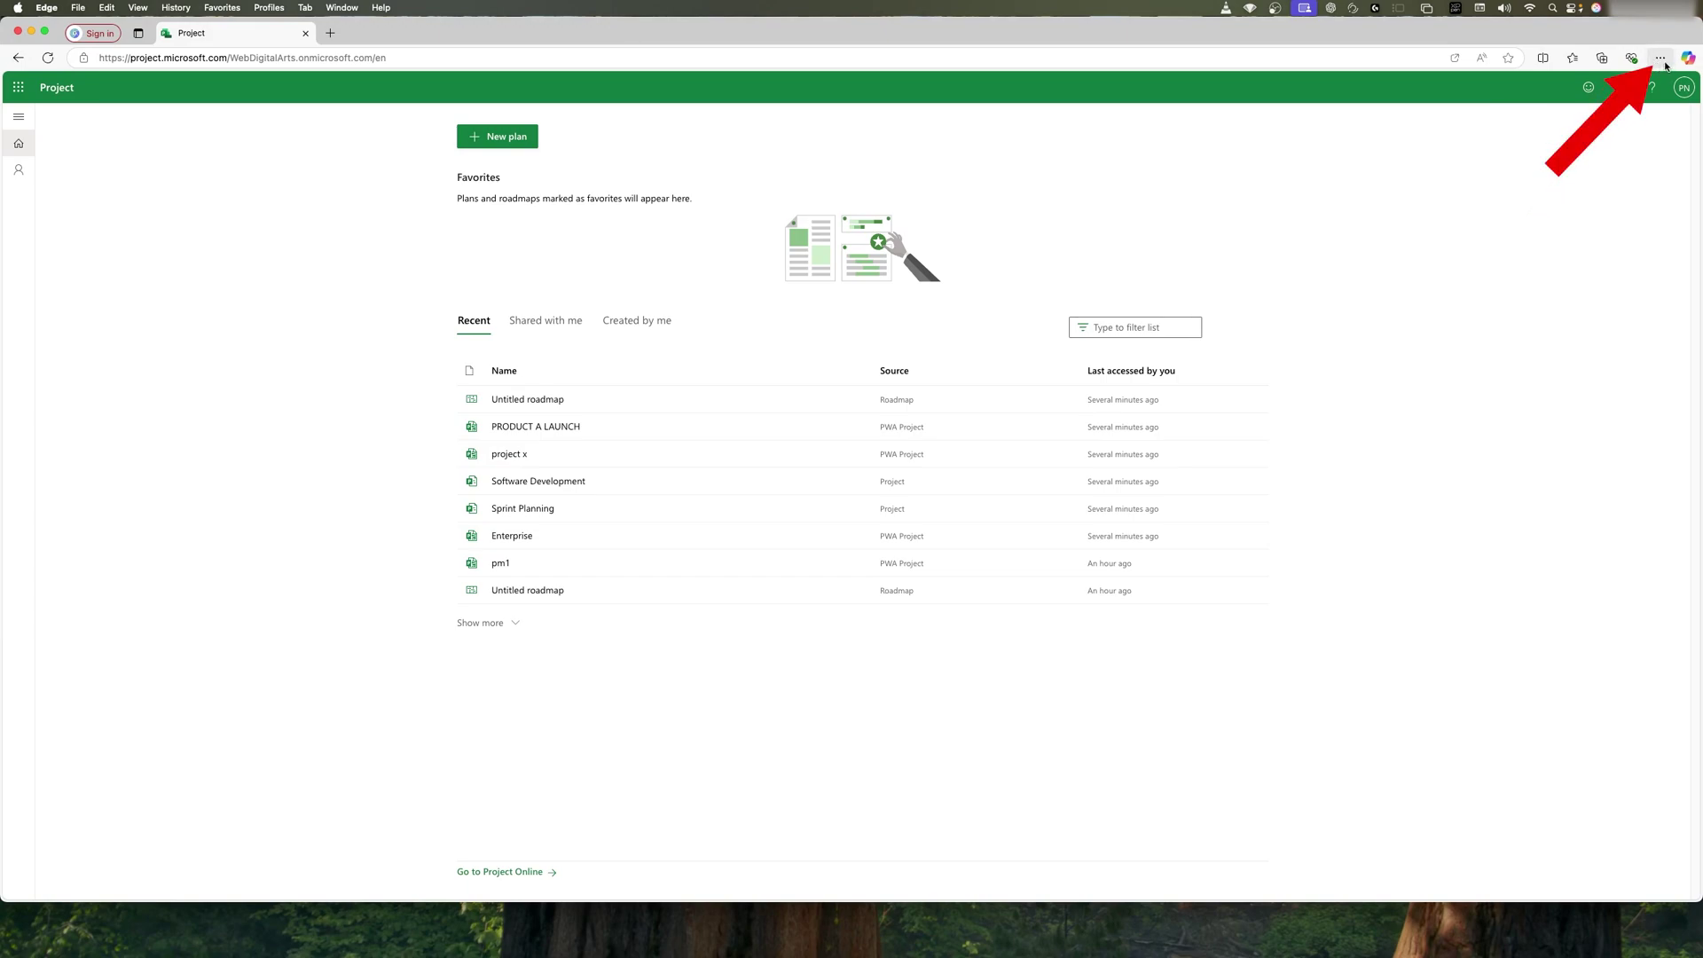
# - Launch Project as a standalone app via Edge's Apps menu
pyautogui.click(1664, 62)
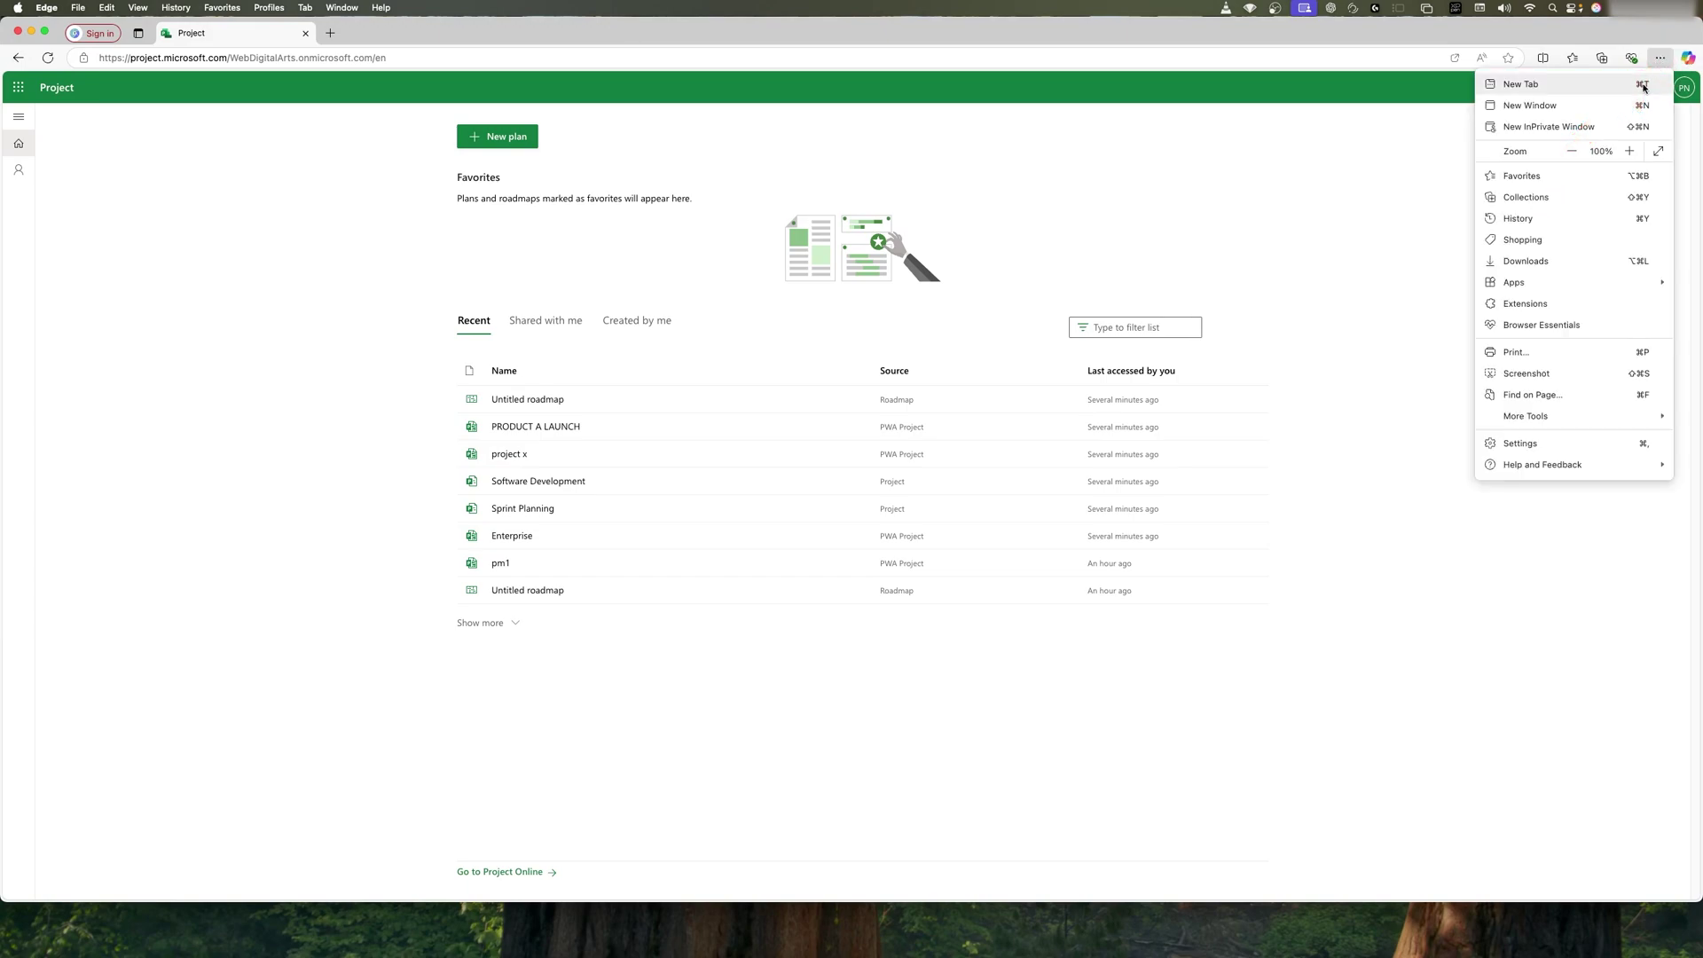
pyautogui.moveTo(1601, 287)
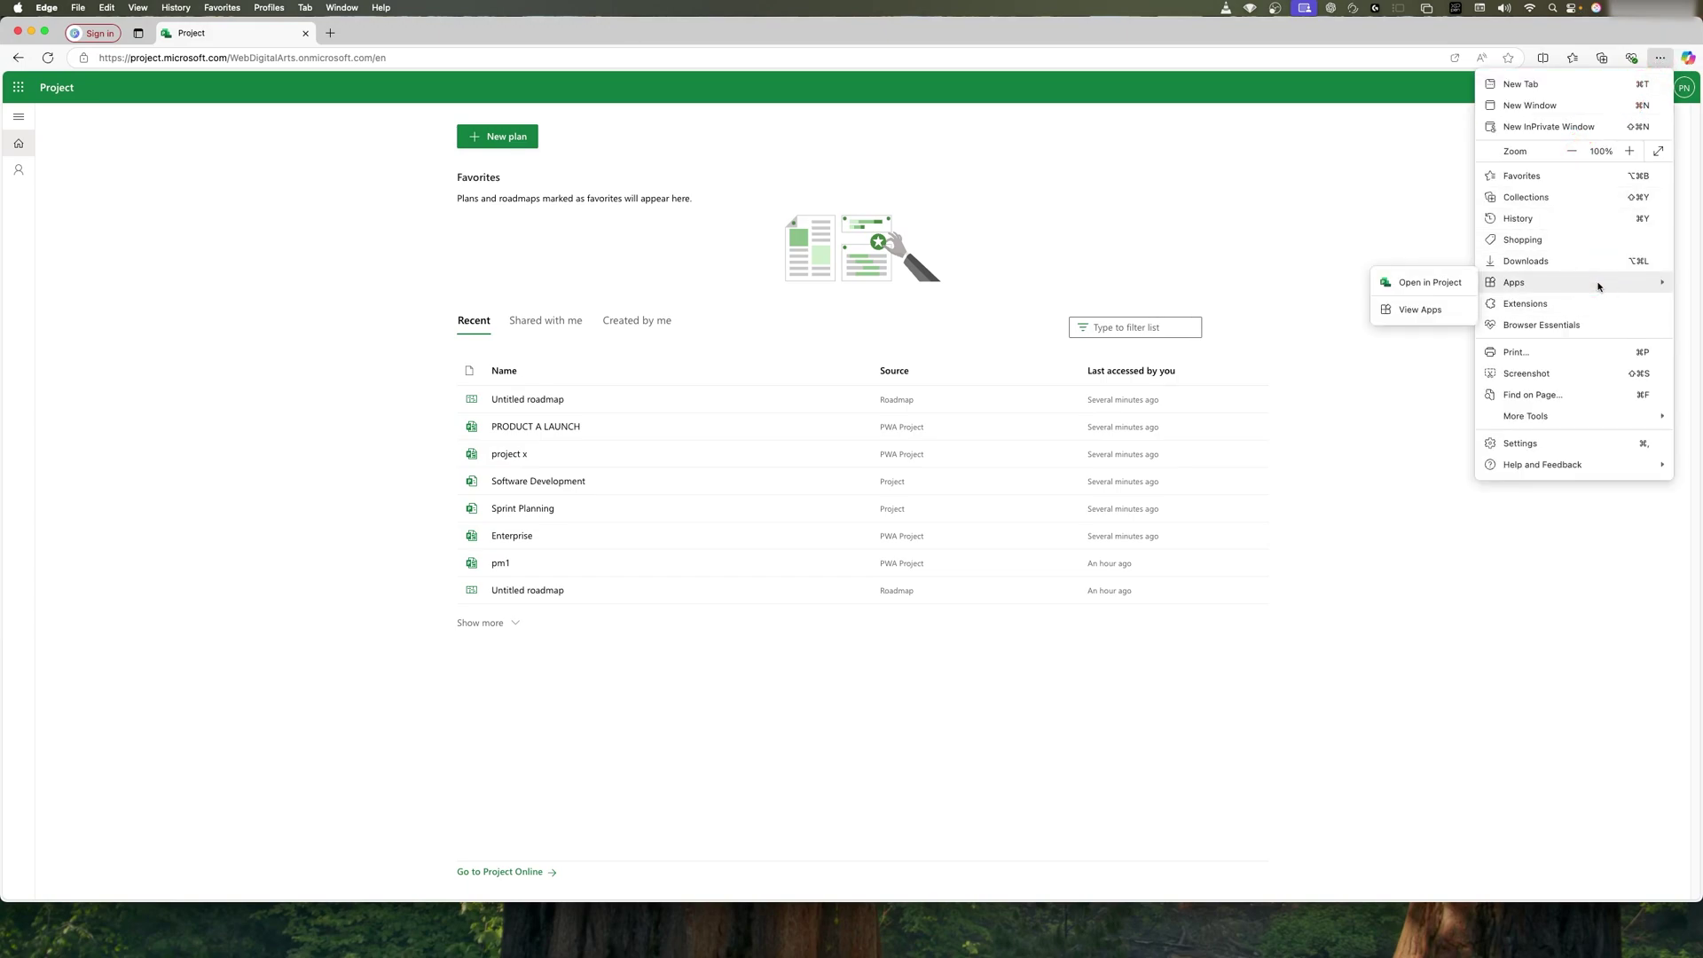
pyautogui.click(1400, 292)
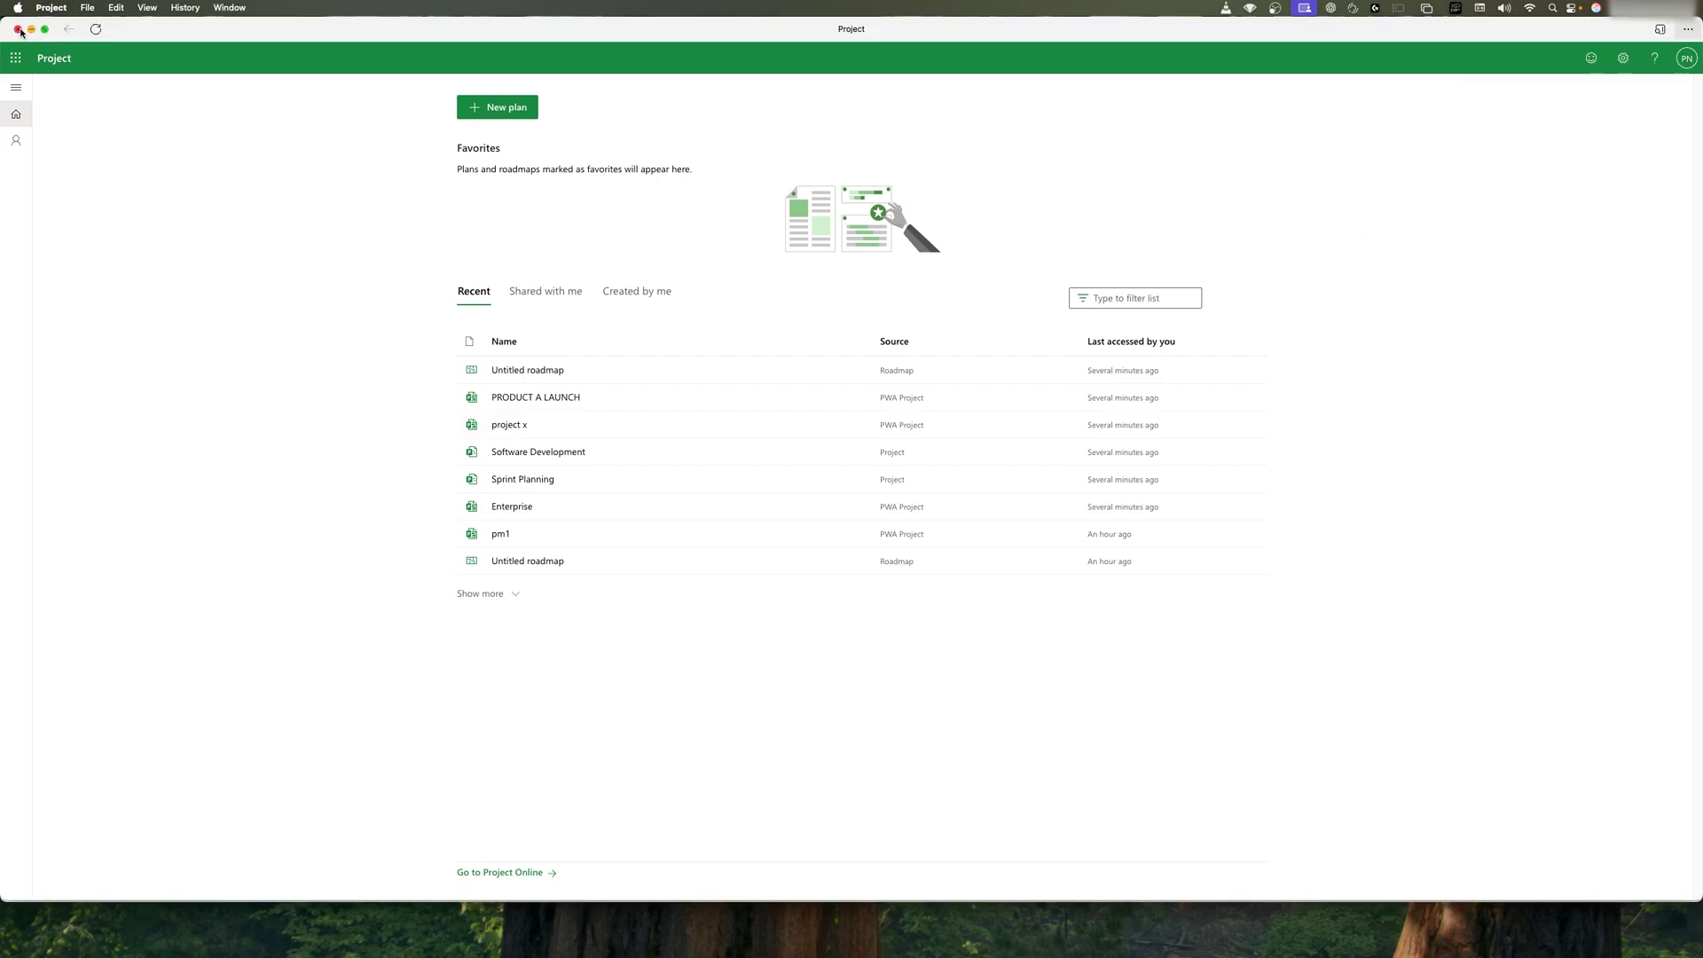